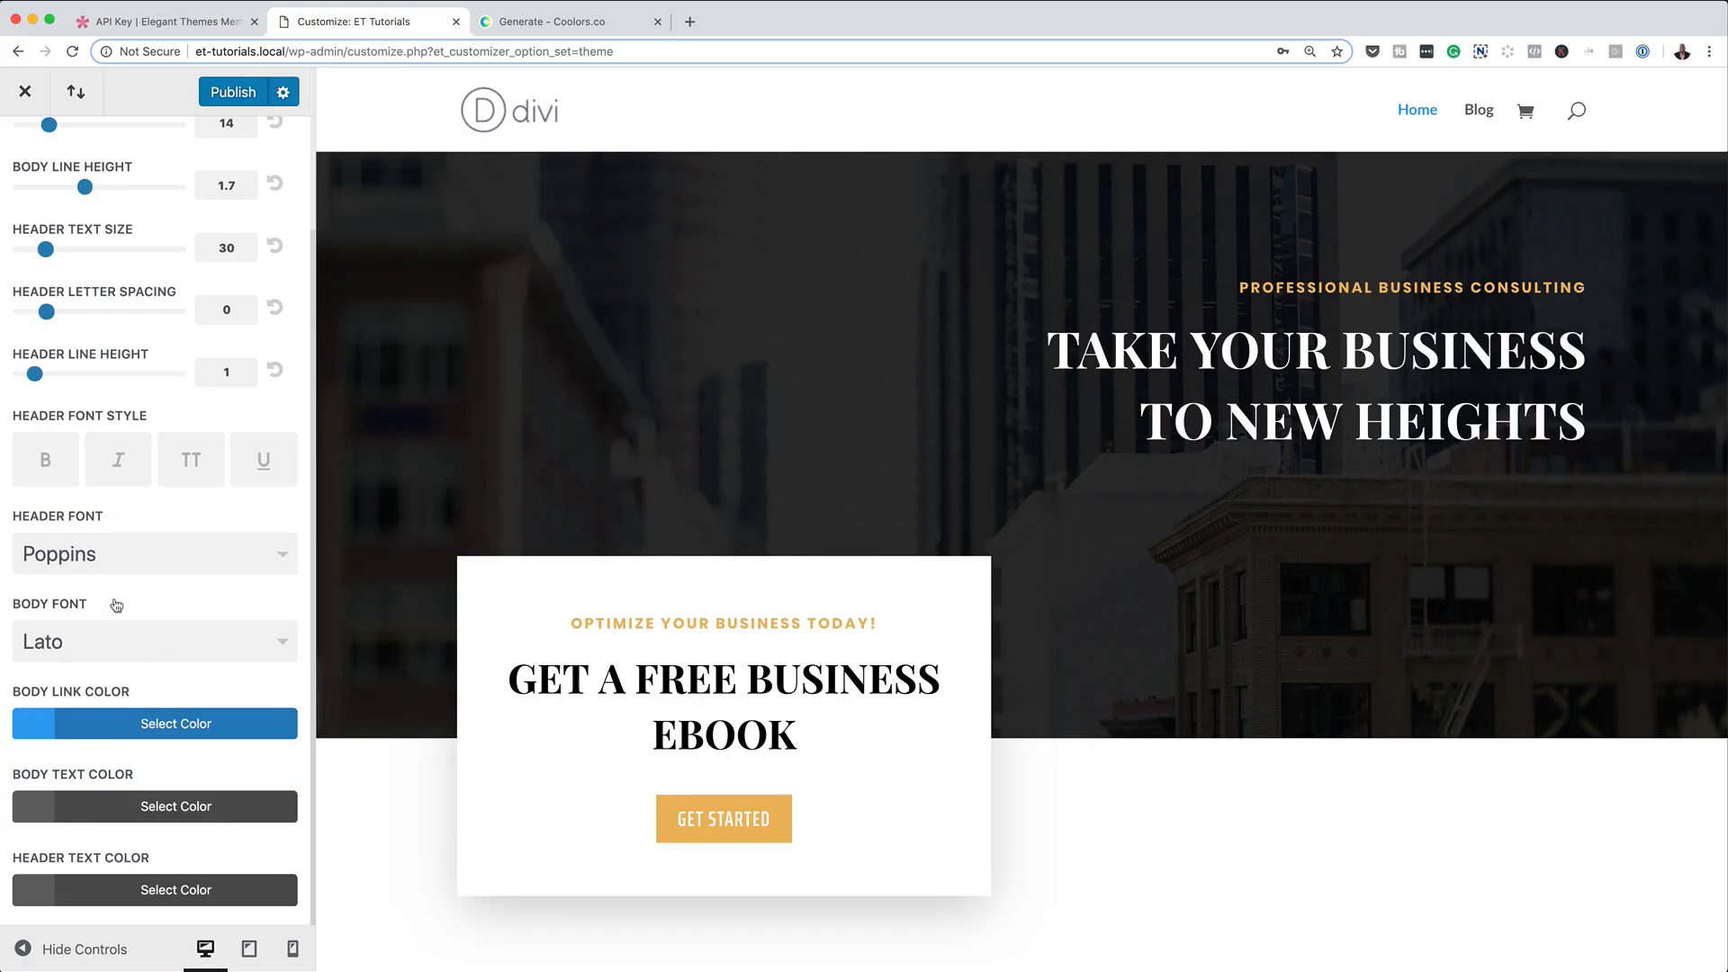
Publish the site's typography changes.
scroll(216, 404, "up", 3)
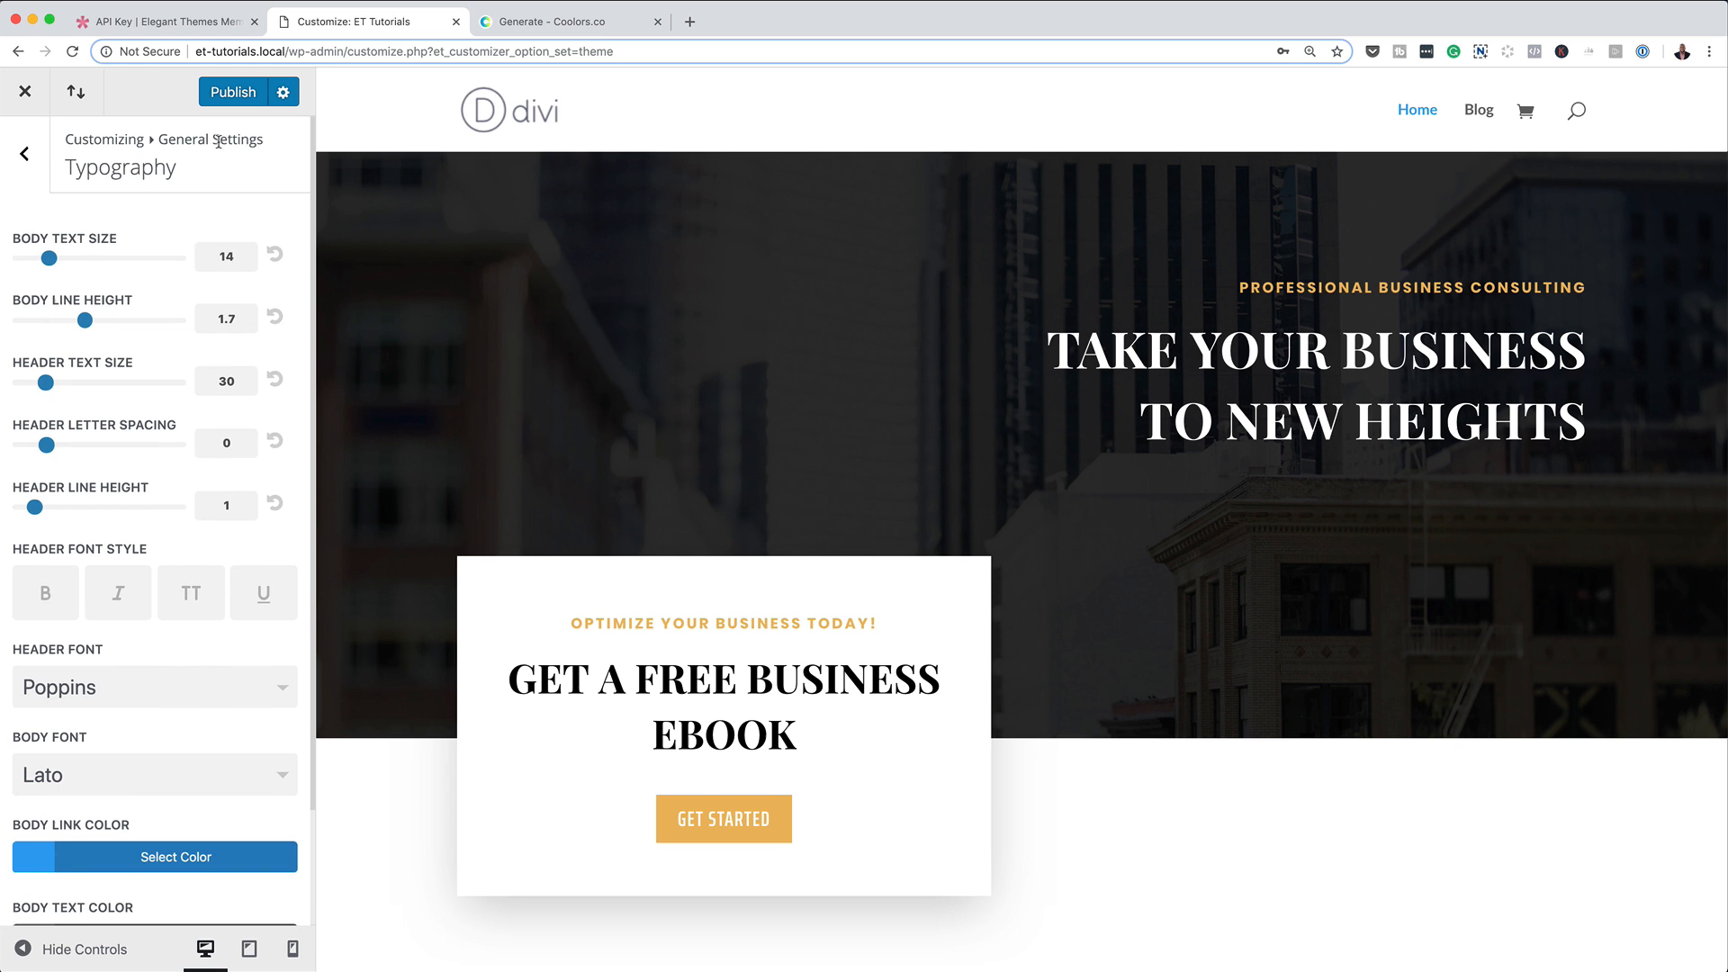
left_click(236, 97)
Set the website content width to 1280 in the general Layout Settings.
left_click(24, 153)
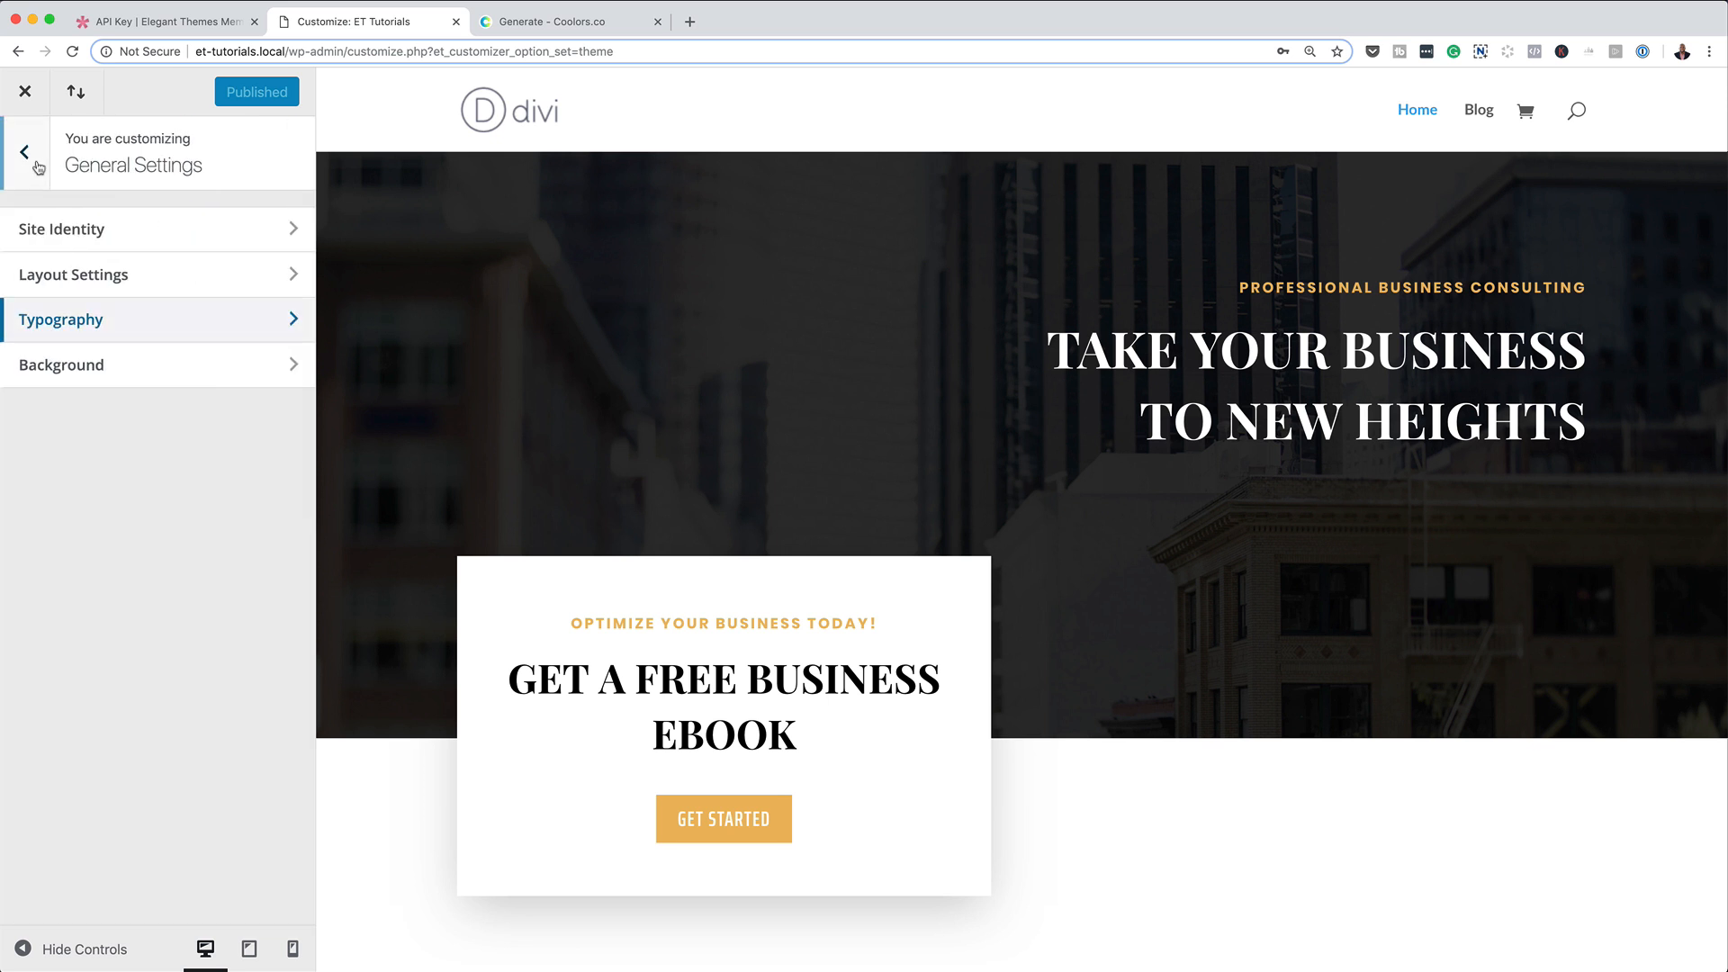
left_click(143, 282)
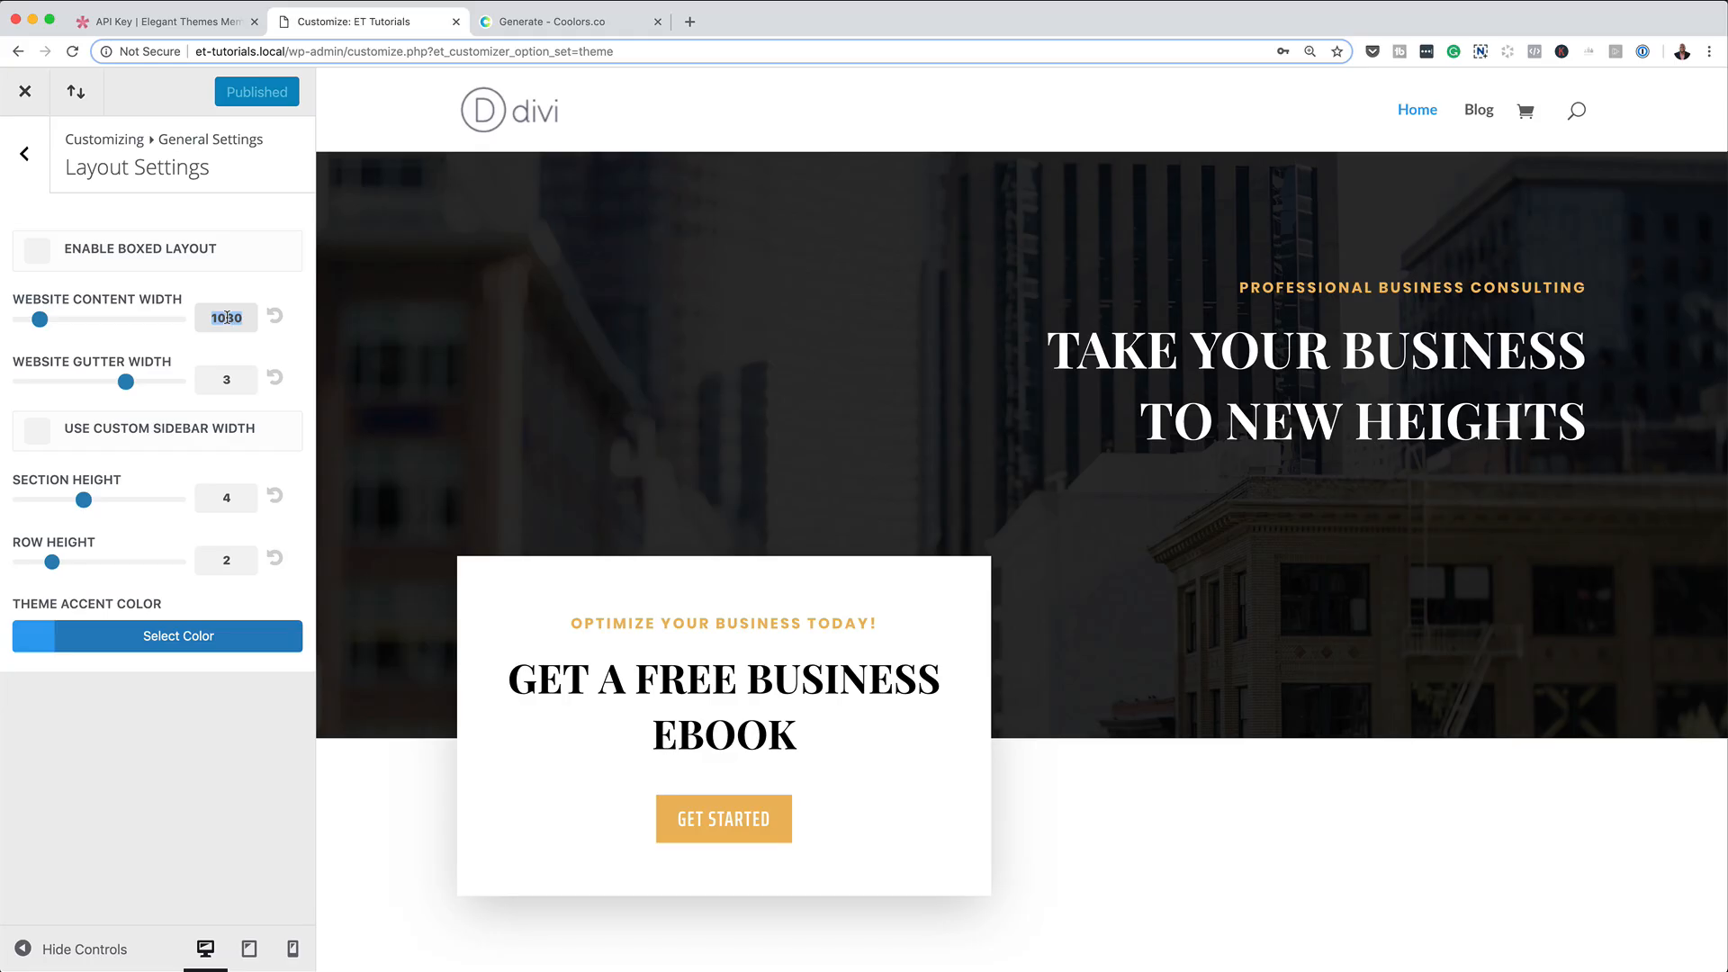
type("12")
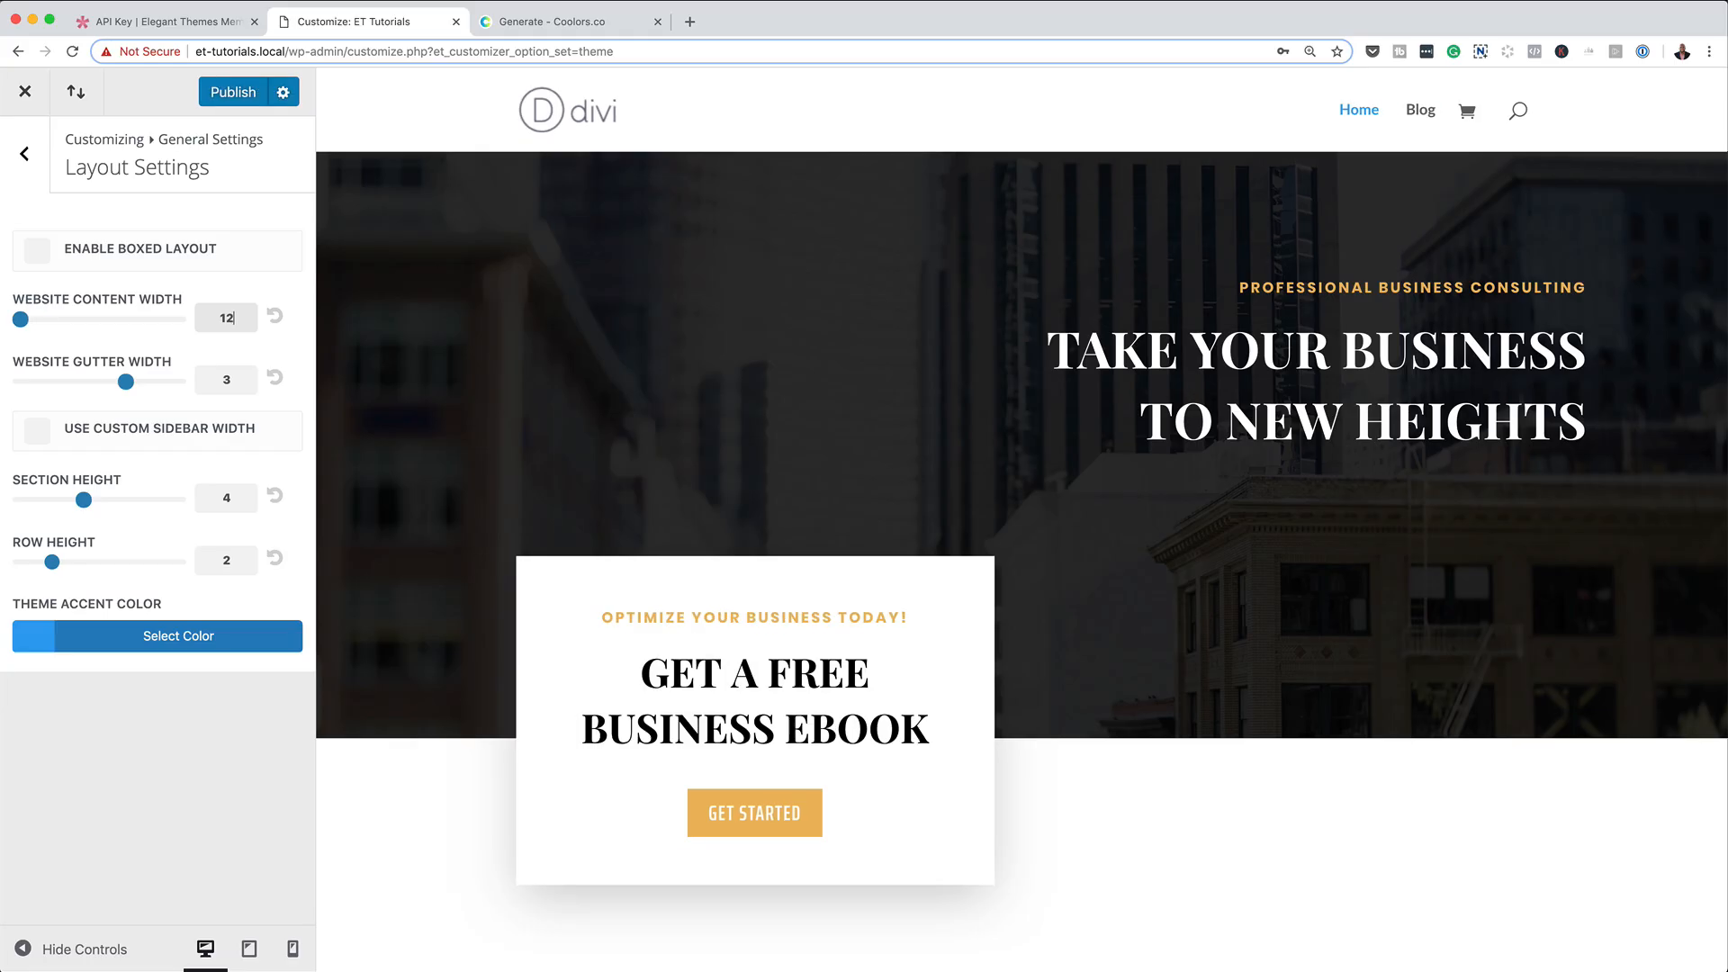
type("80")
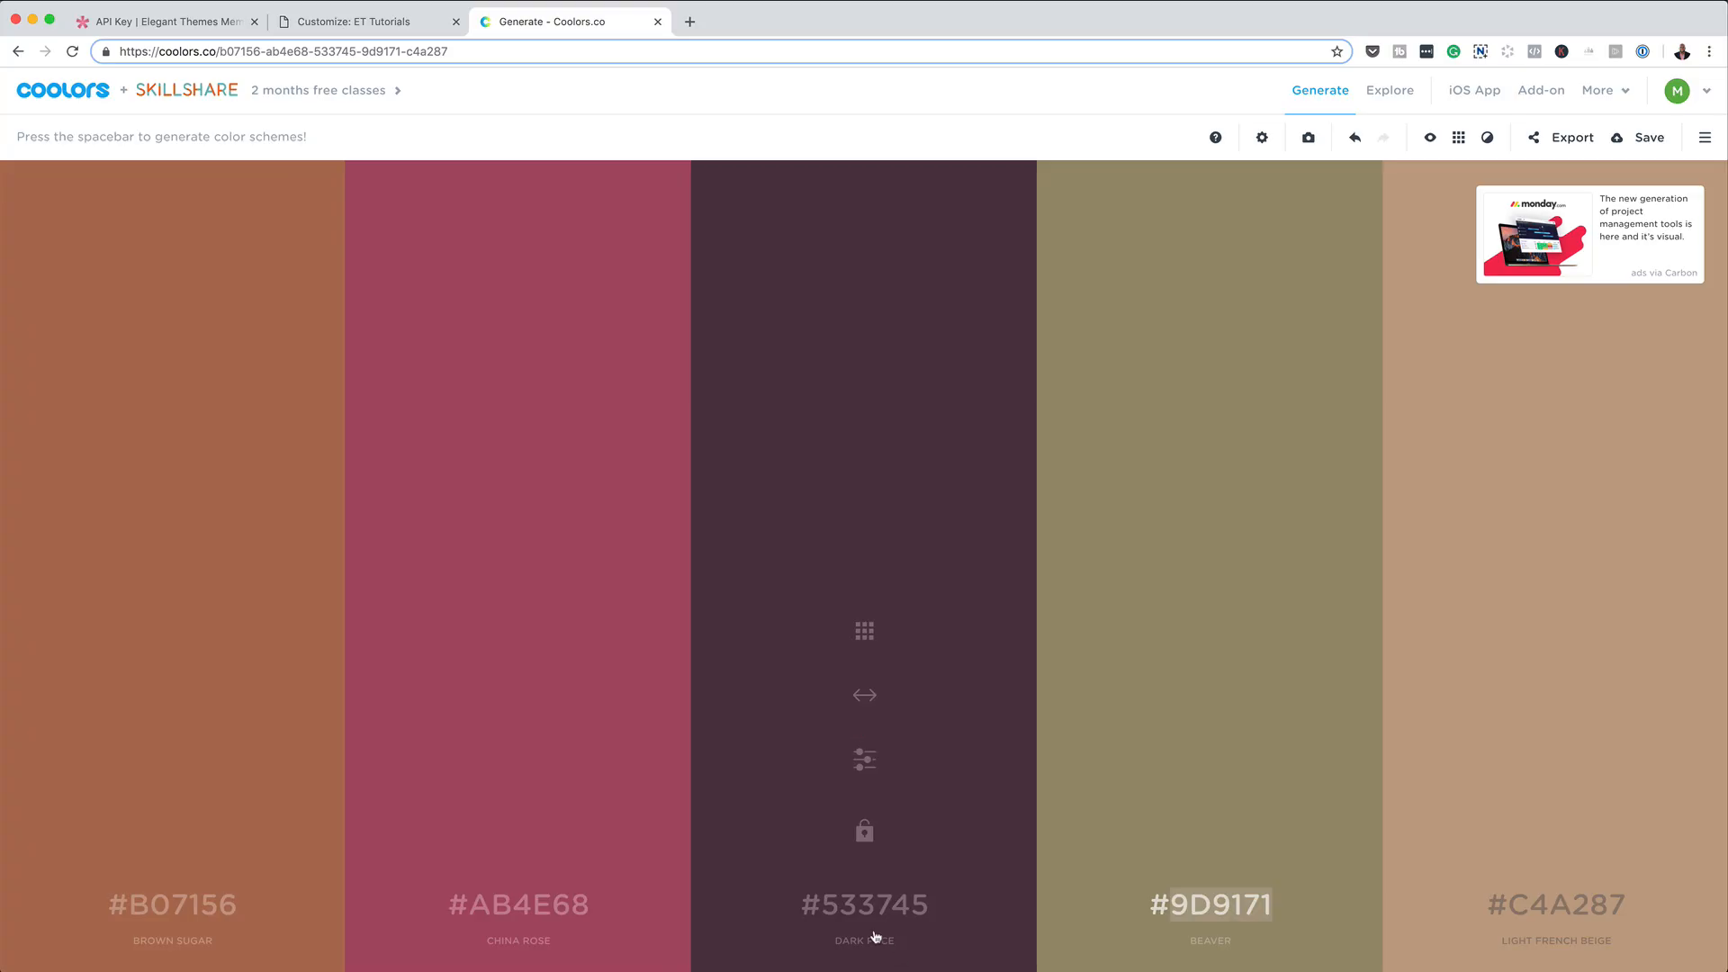
Set the theme accent color to #533745, copied from the Coolors palette, and publish the changes from the Background settings.
left_click(865, 908)
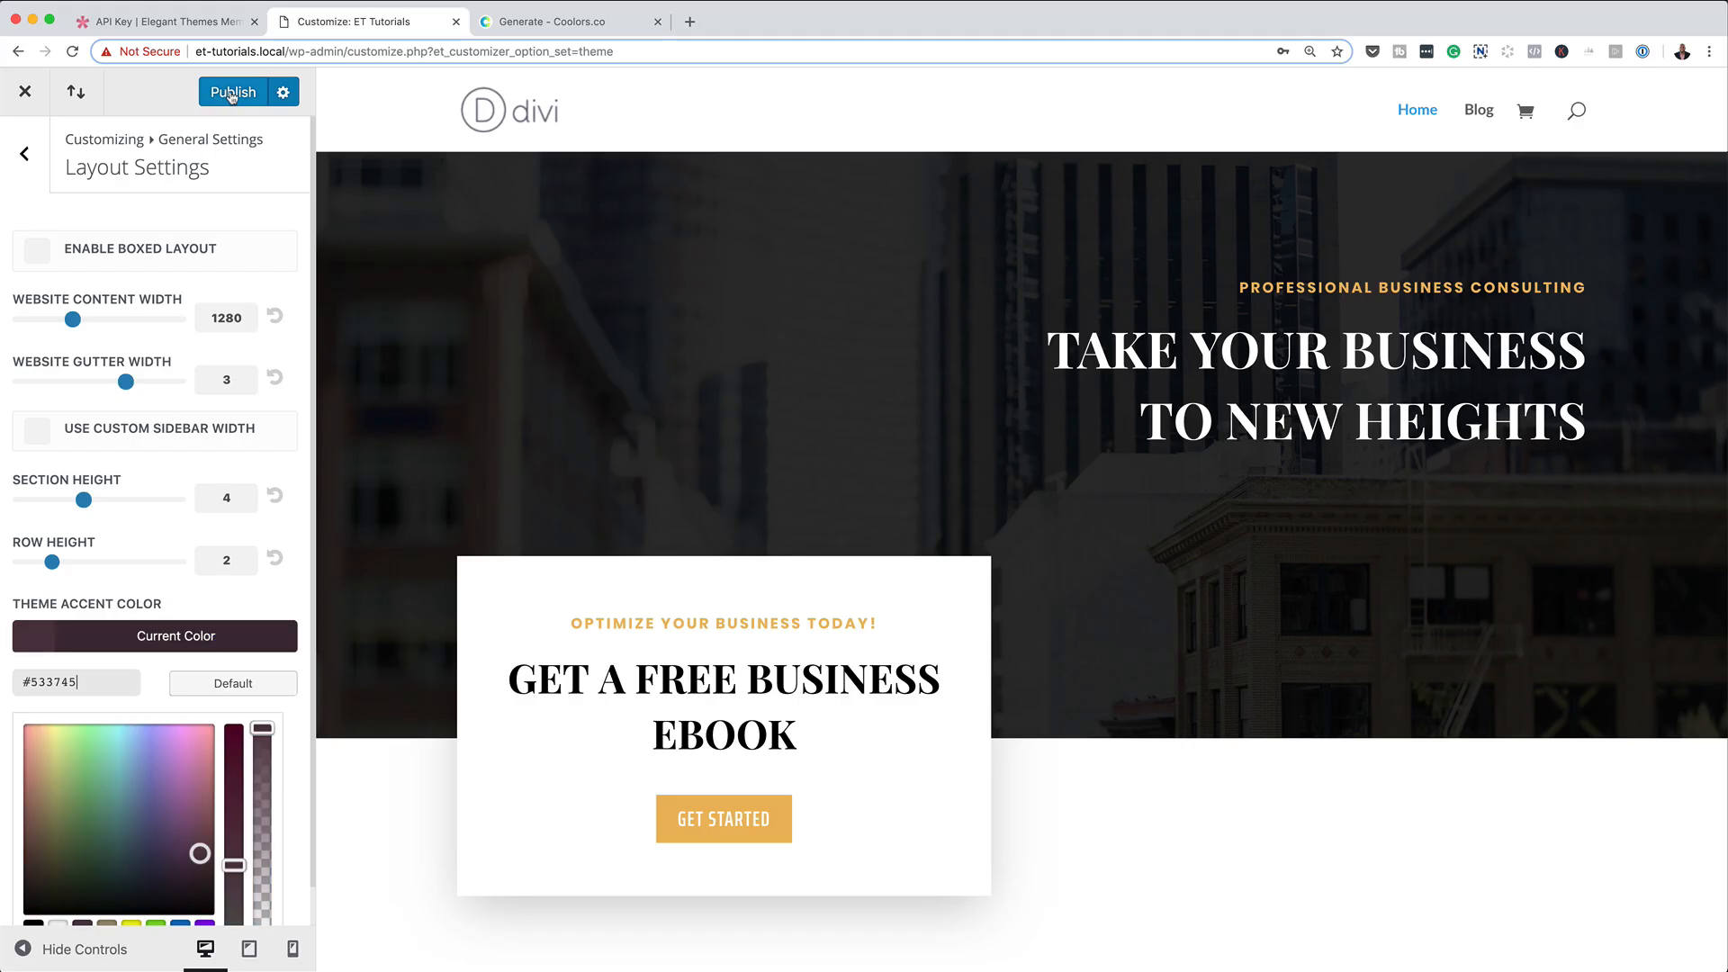
left_click(24, 153)
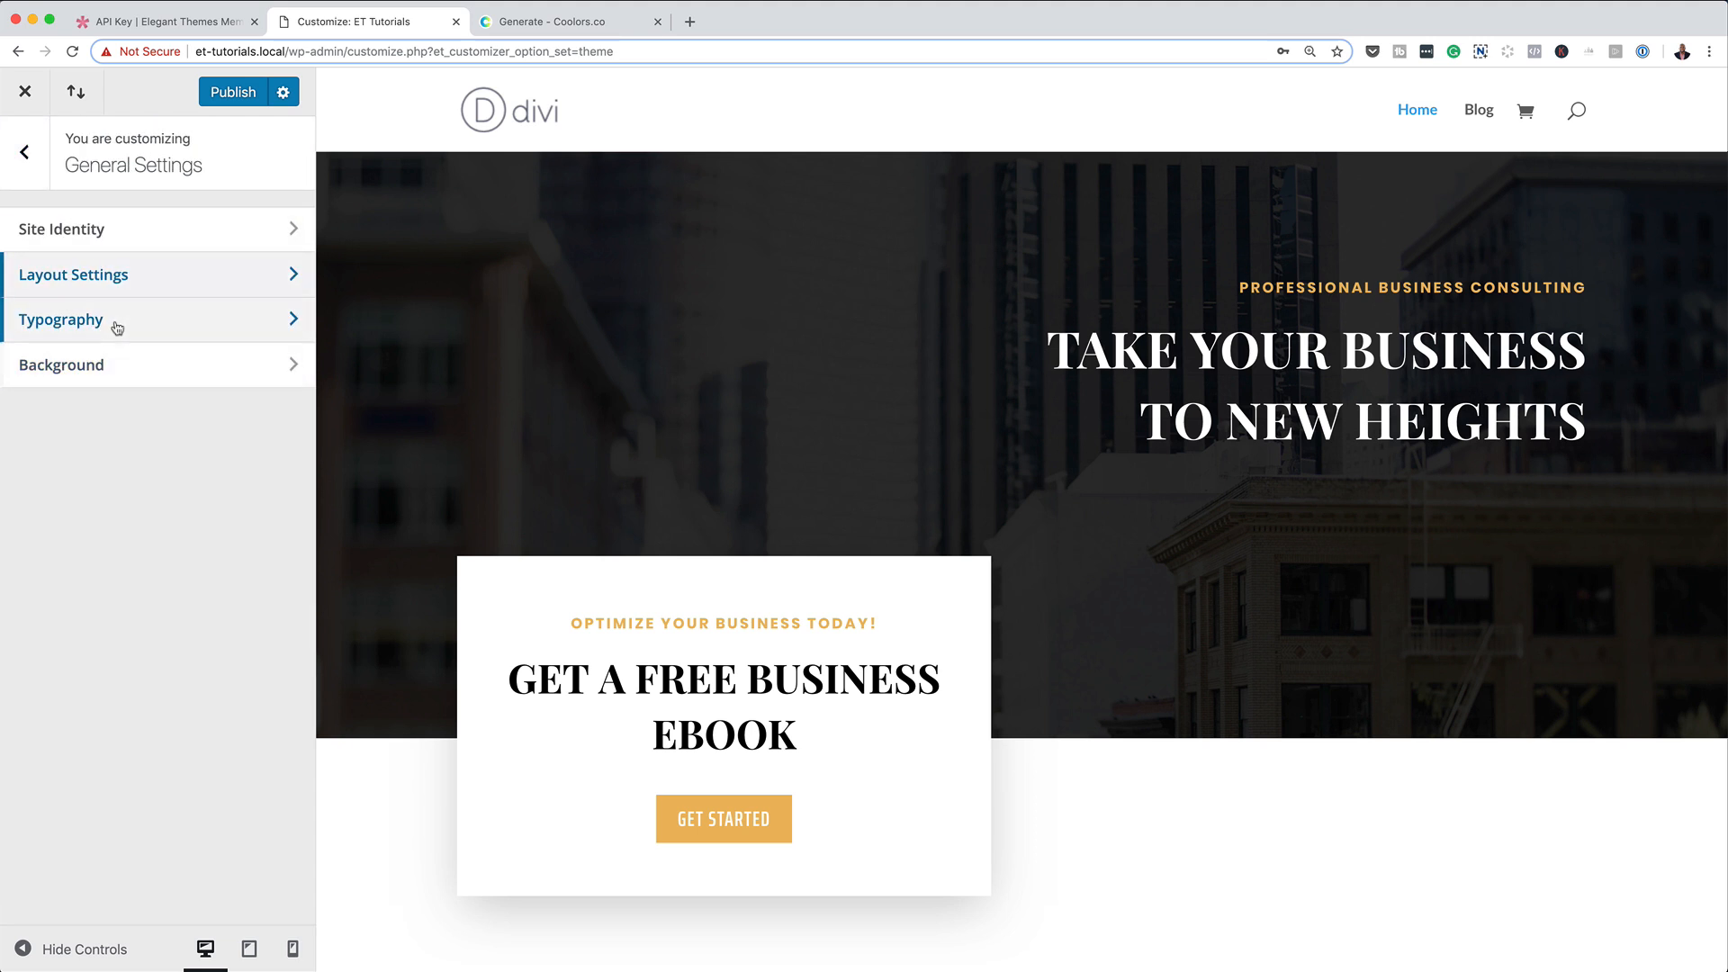
left_click(96, 363)
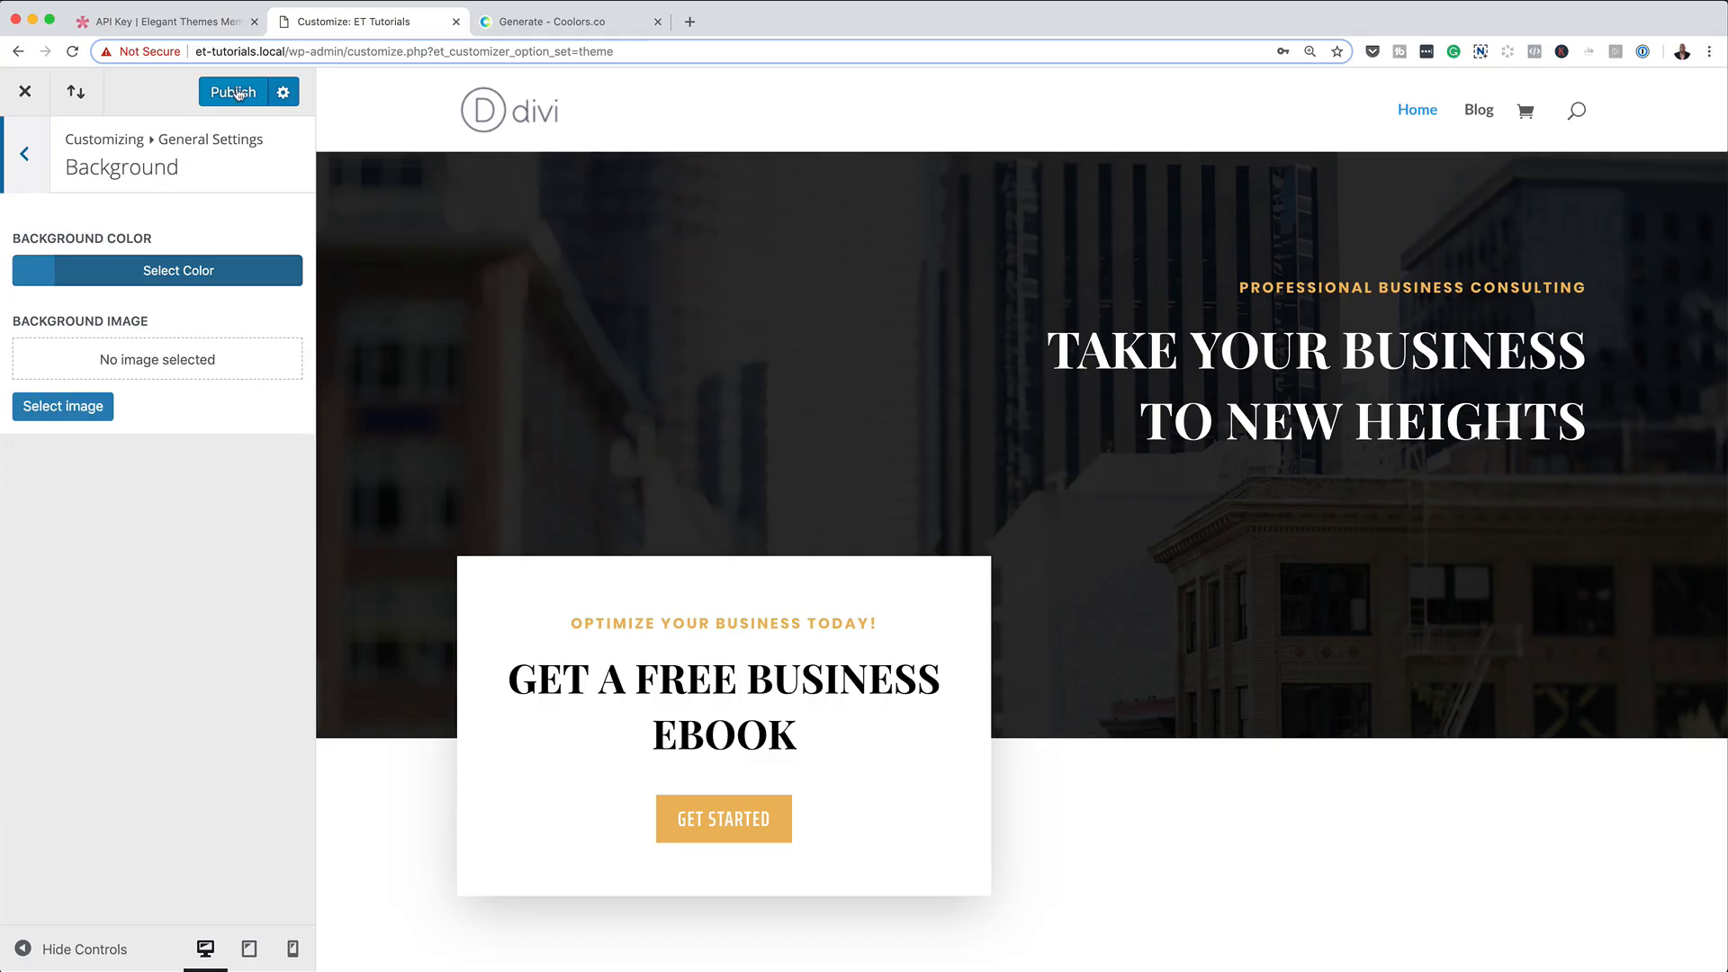
left_click(239, 91)
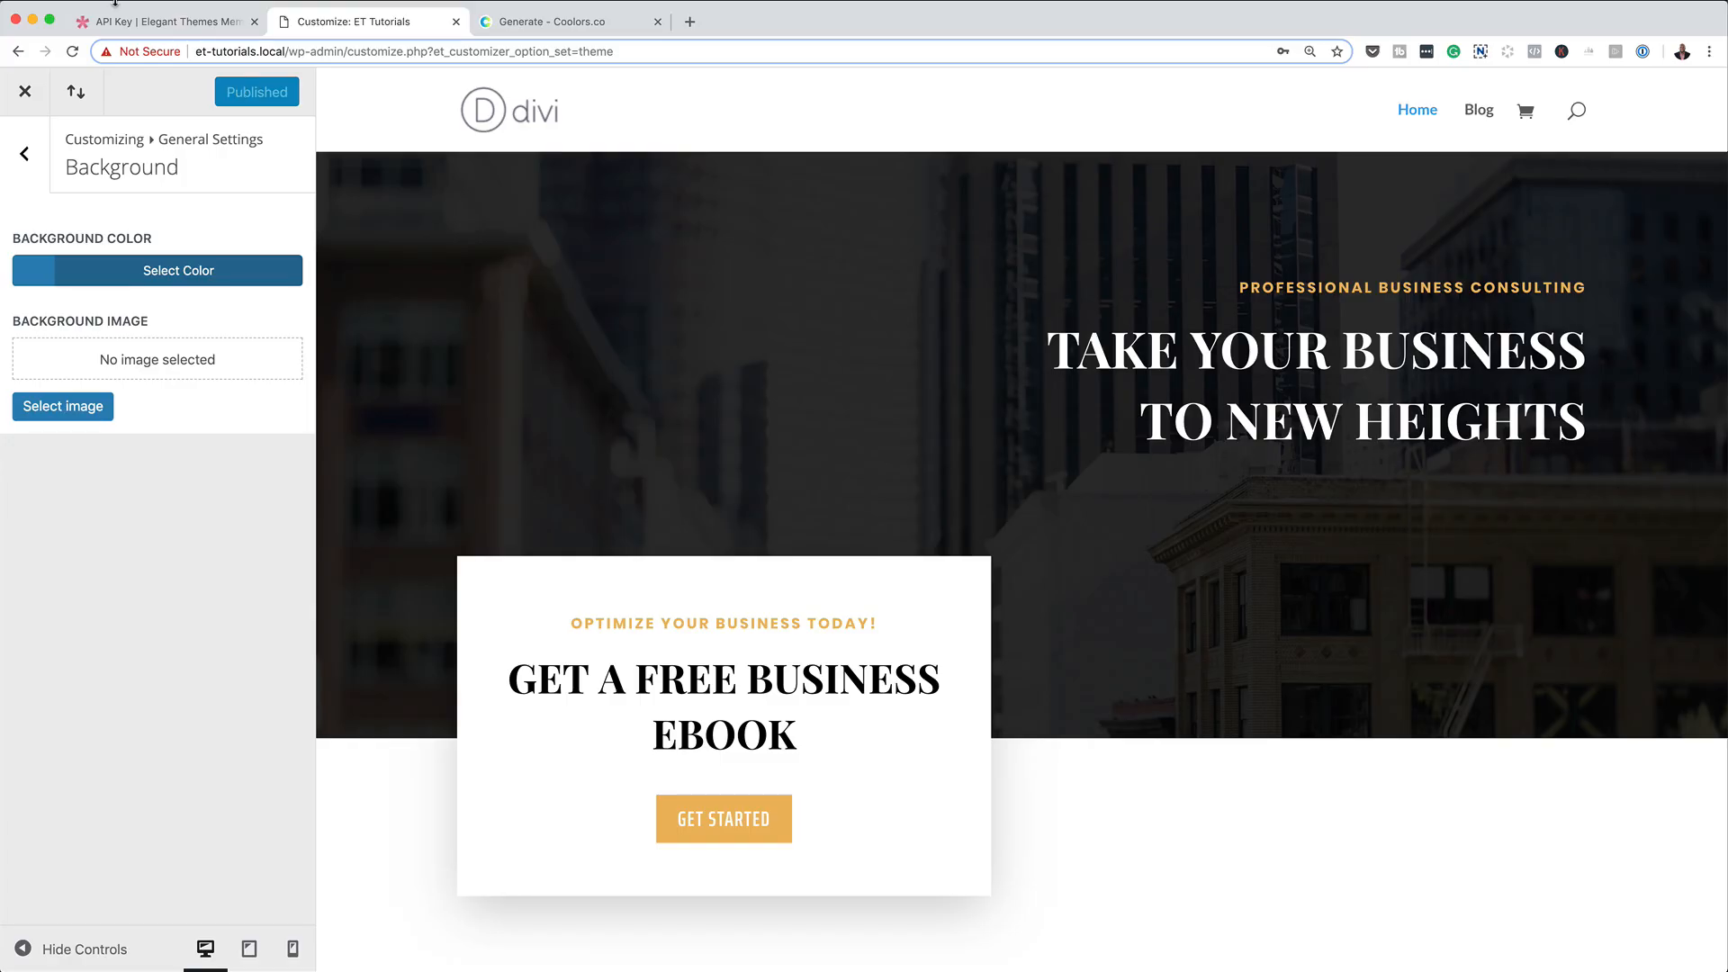
Leave the Background settings and close the theme customizer to return to the Divi Theme Options.
left_click(27, 168)
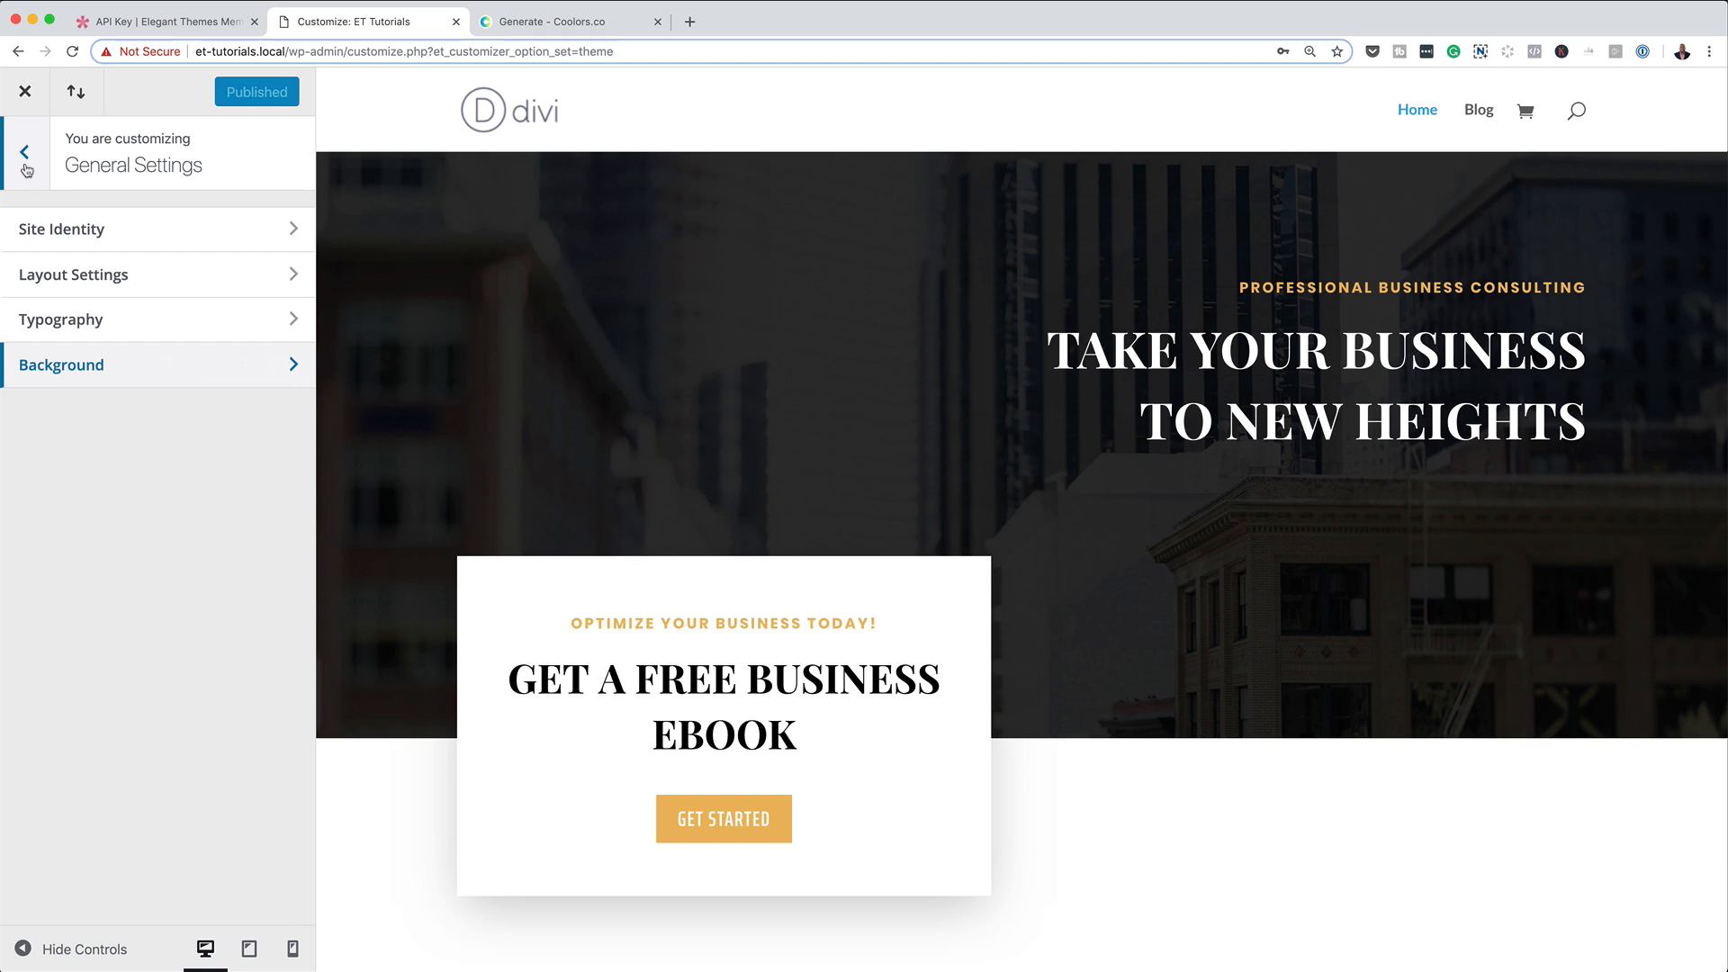
left_click(27, 167)
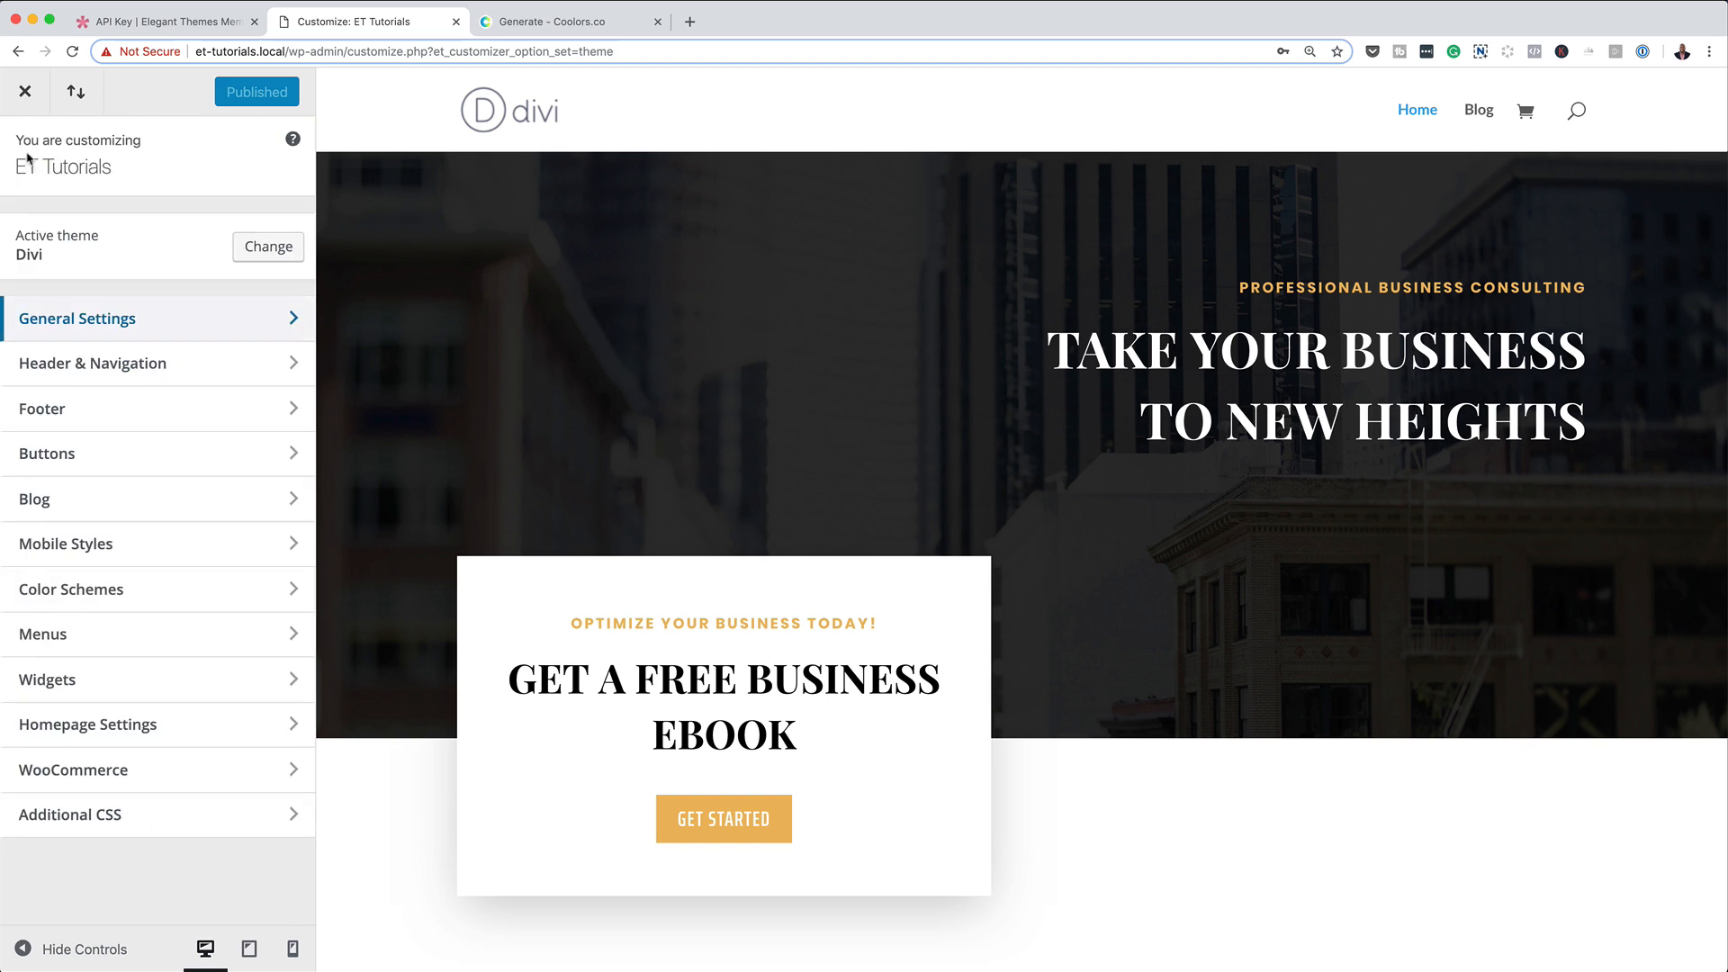
left_click(24, 97)
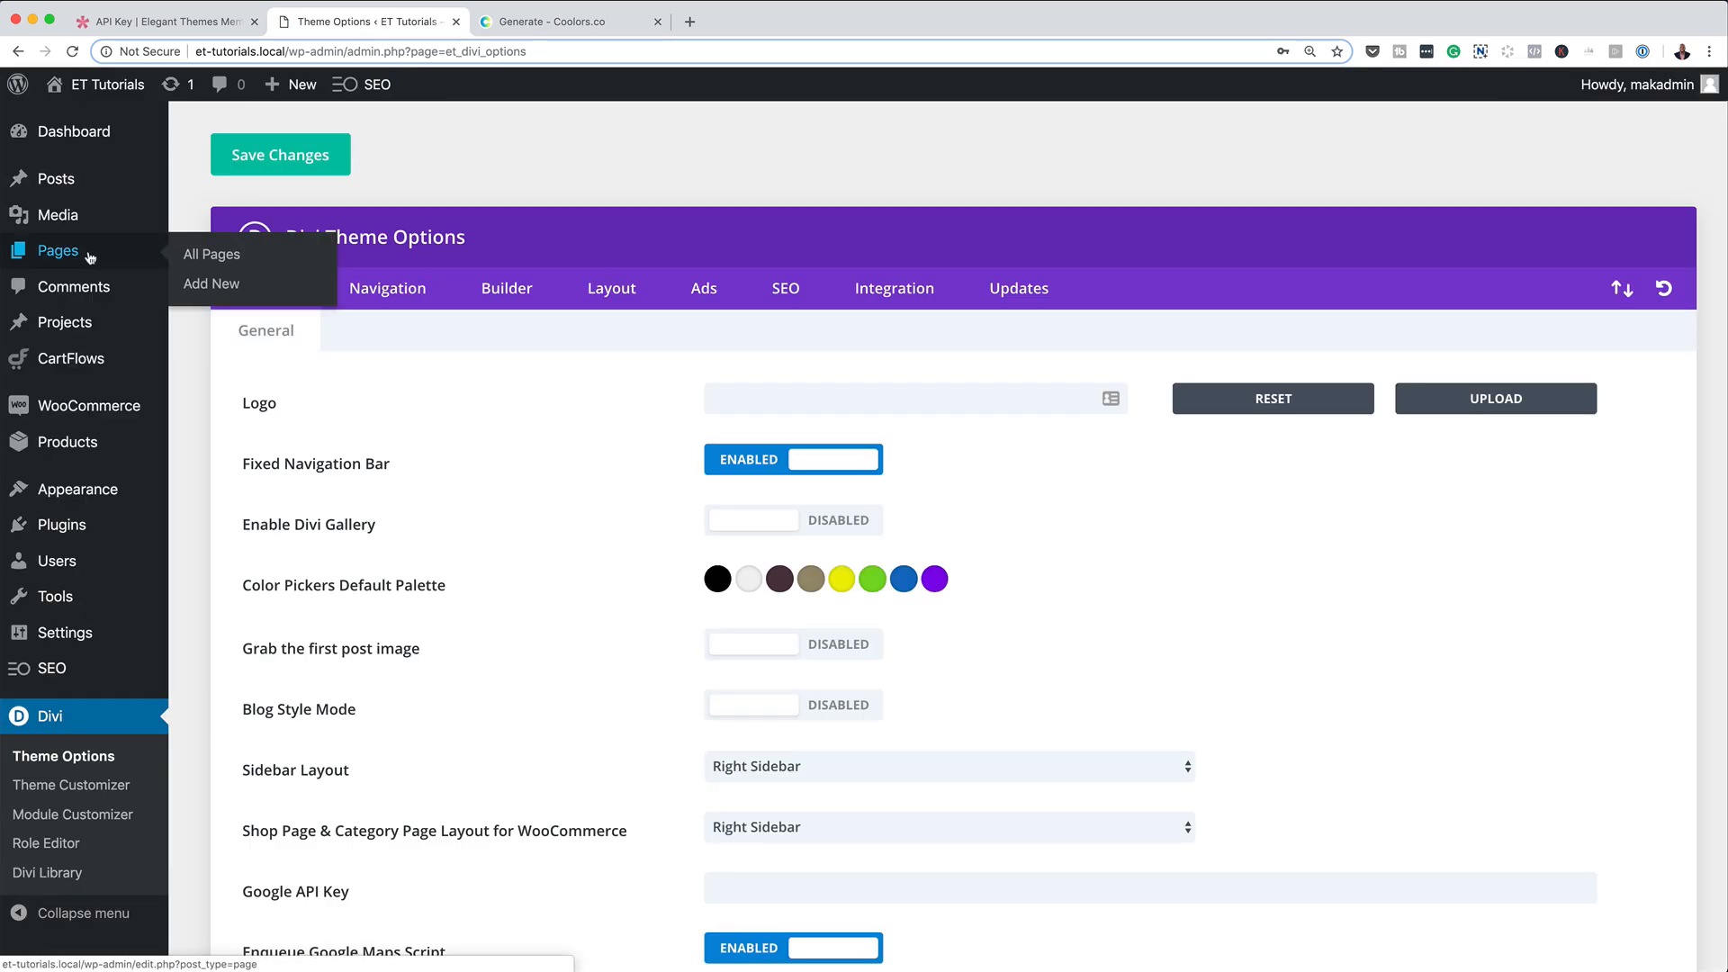
Add a new page titled "may page test".
left_click(208, 283)
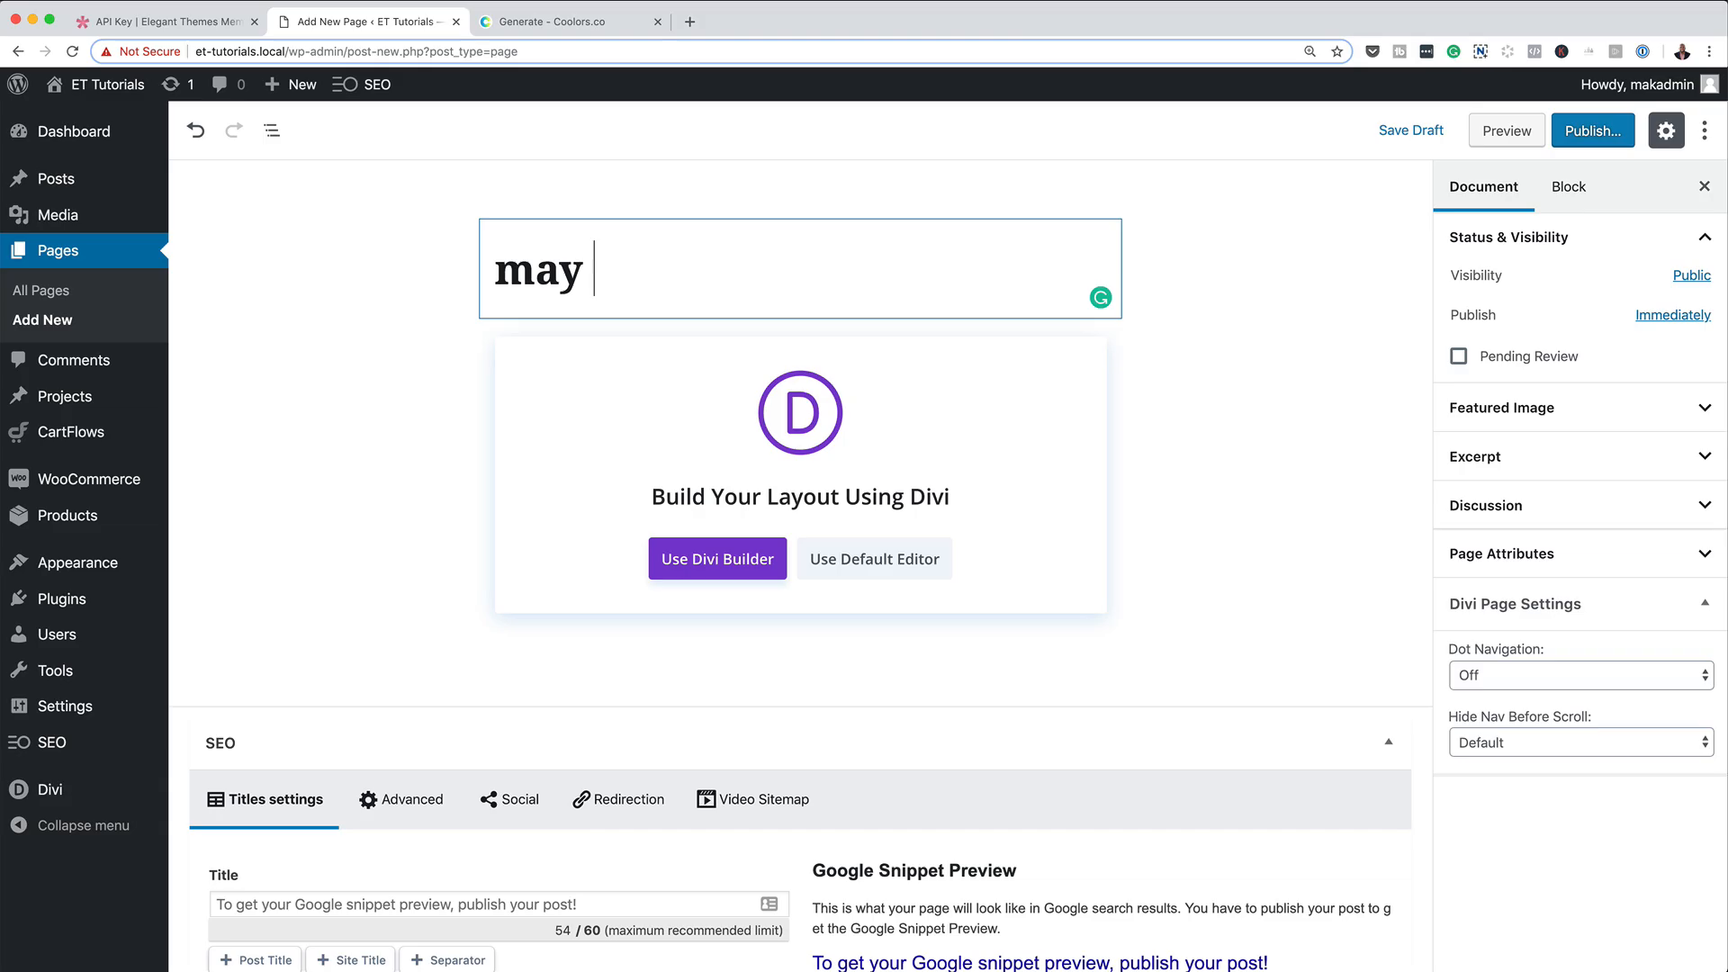
type("page test")
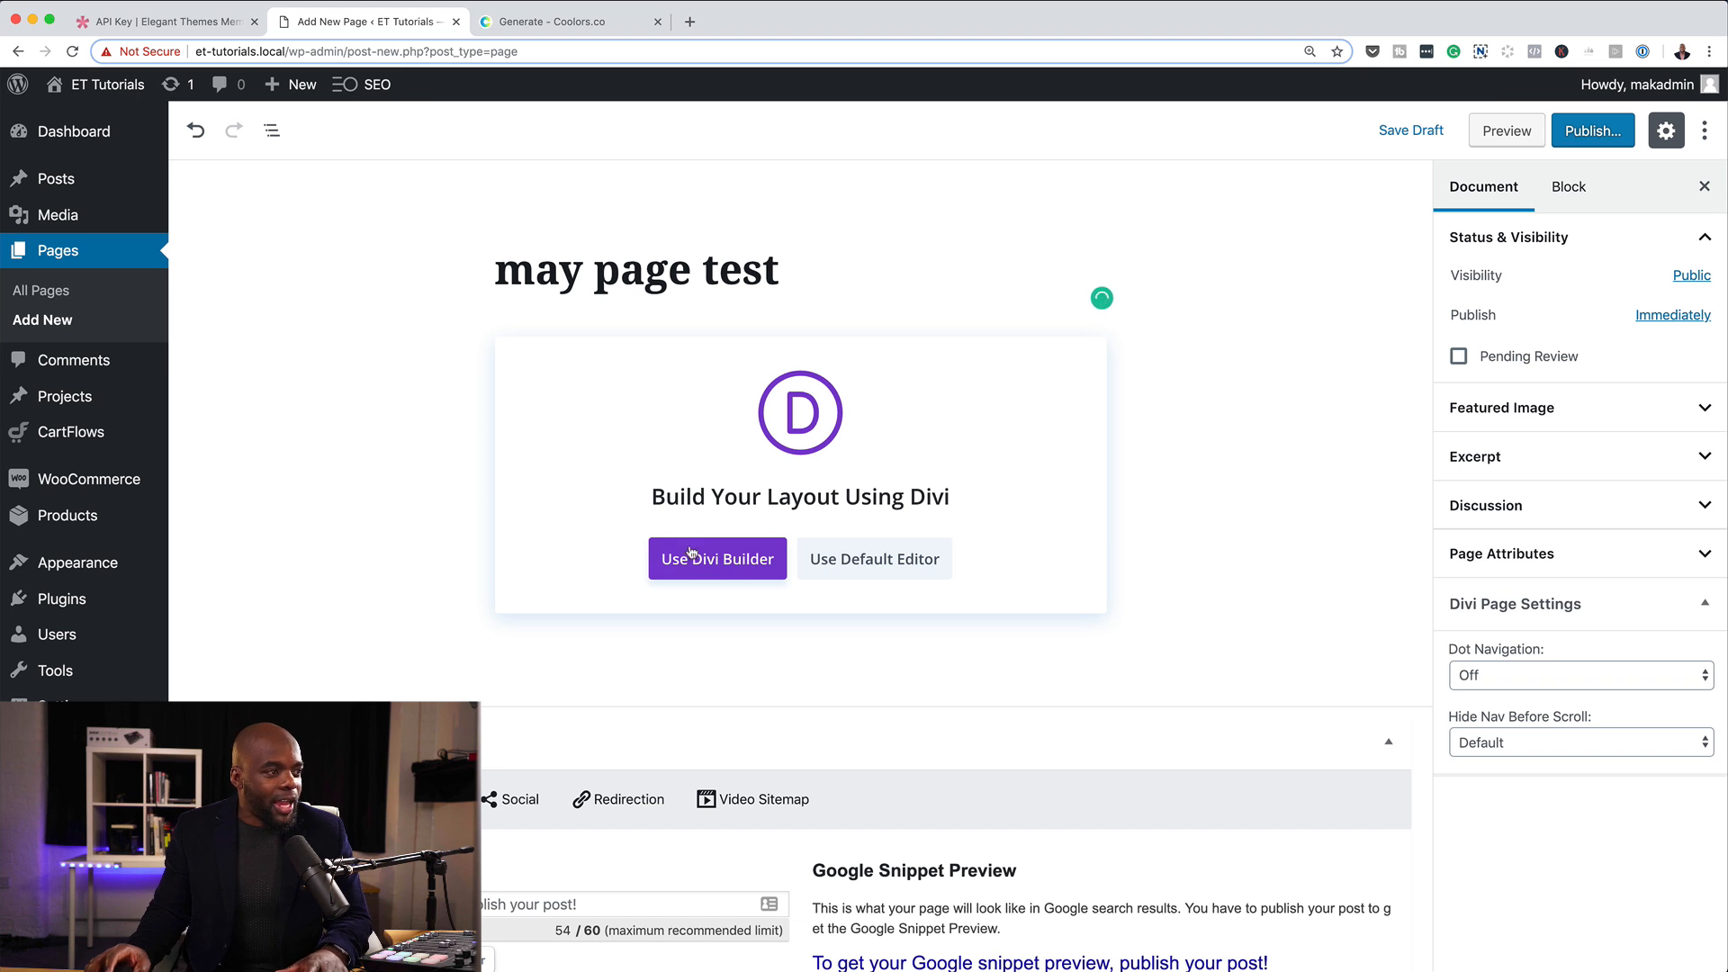
Launch the Divi Builder for the page, choose to build from scratch, and dismiss the row insertion dialog.
left_click(731, 561)
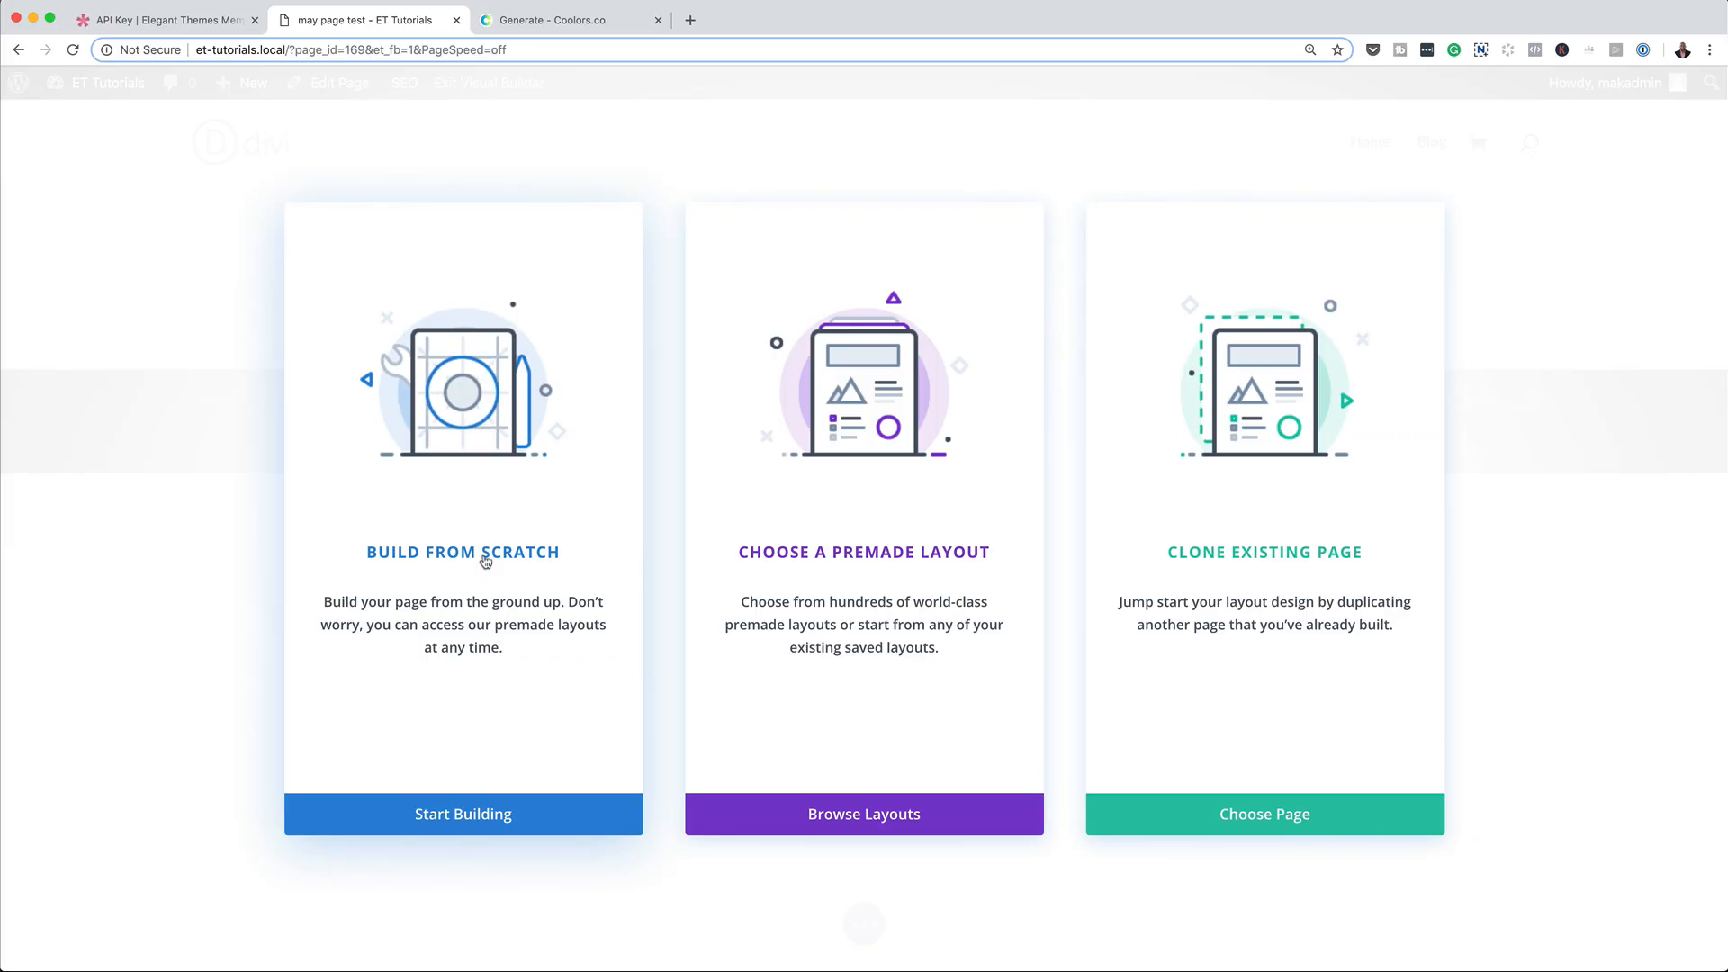
left_click(486, 561)
left_click(1036, 324)
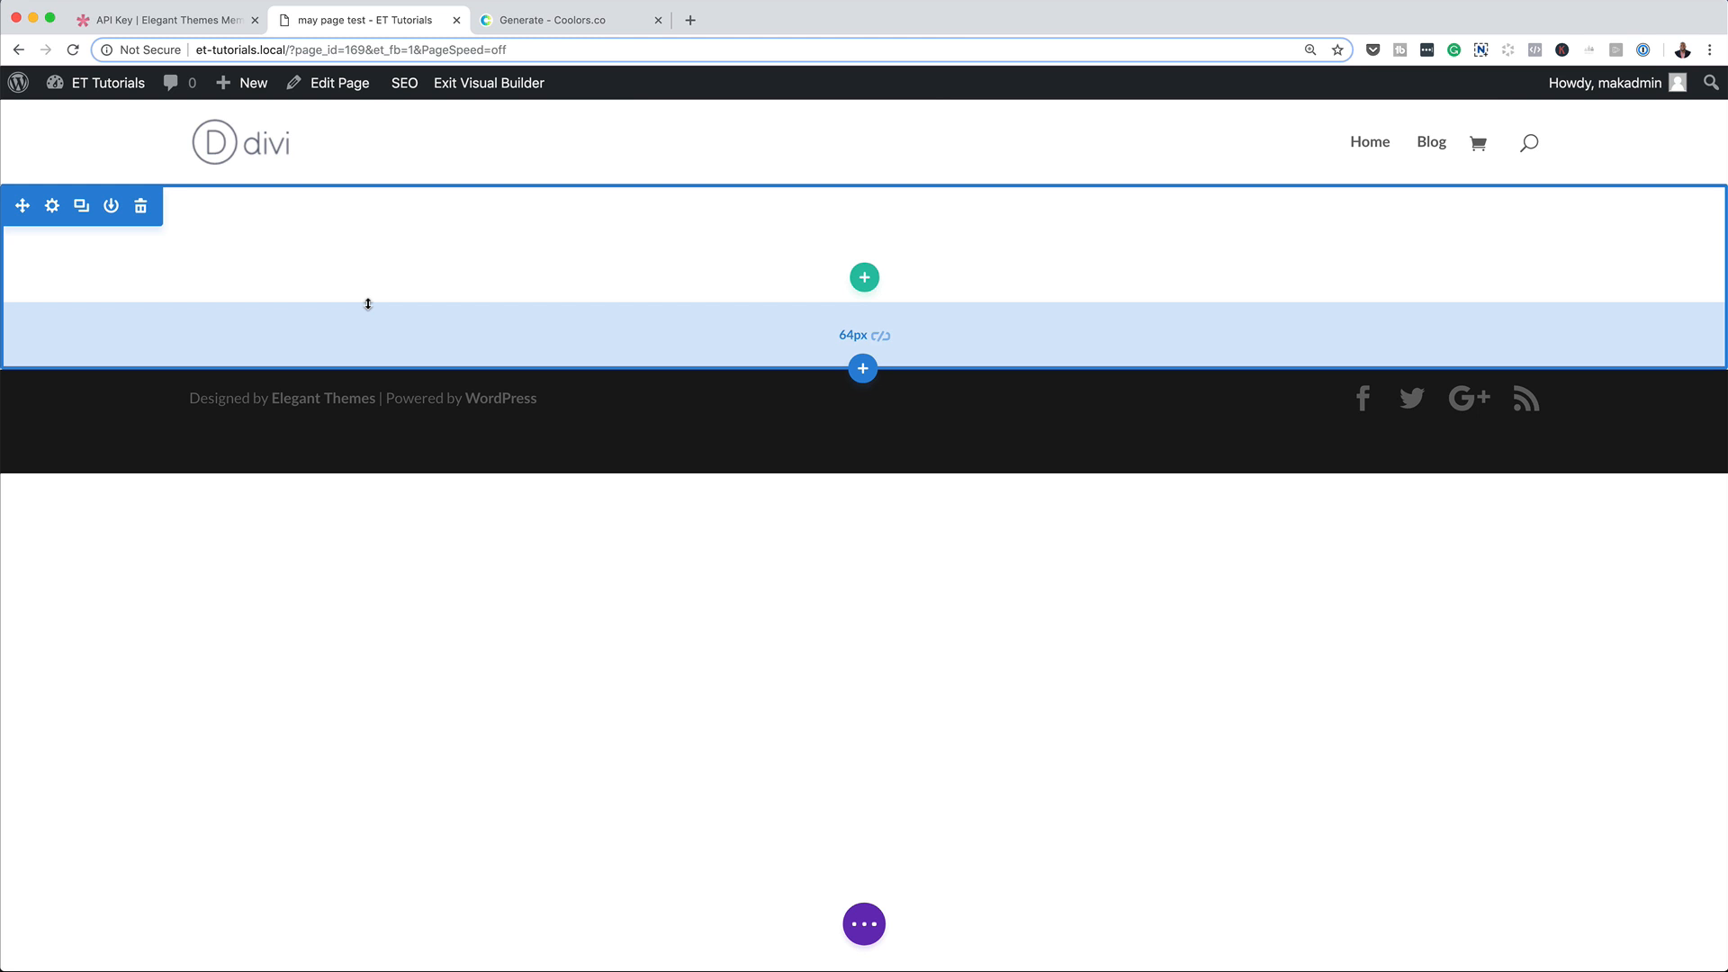
Give the empty section the light grey palette background color #f2f2f2 and save the section settings.
left_click(54, 207)
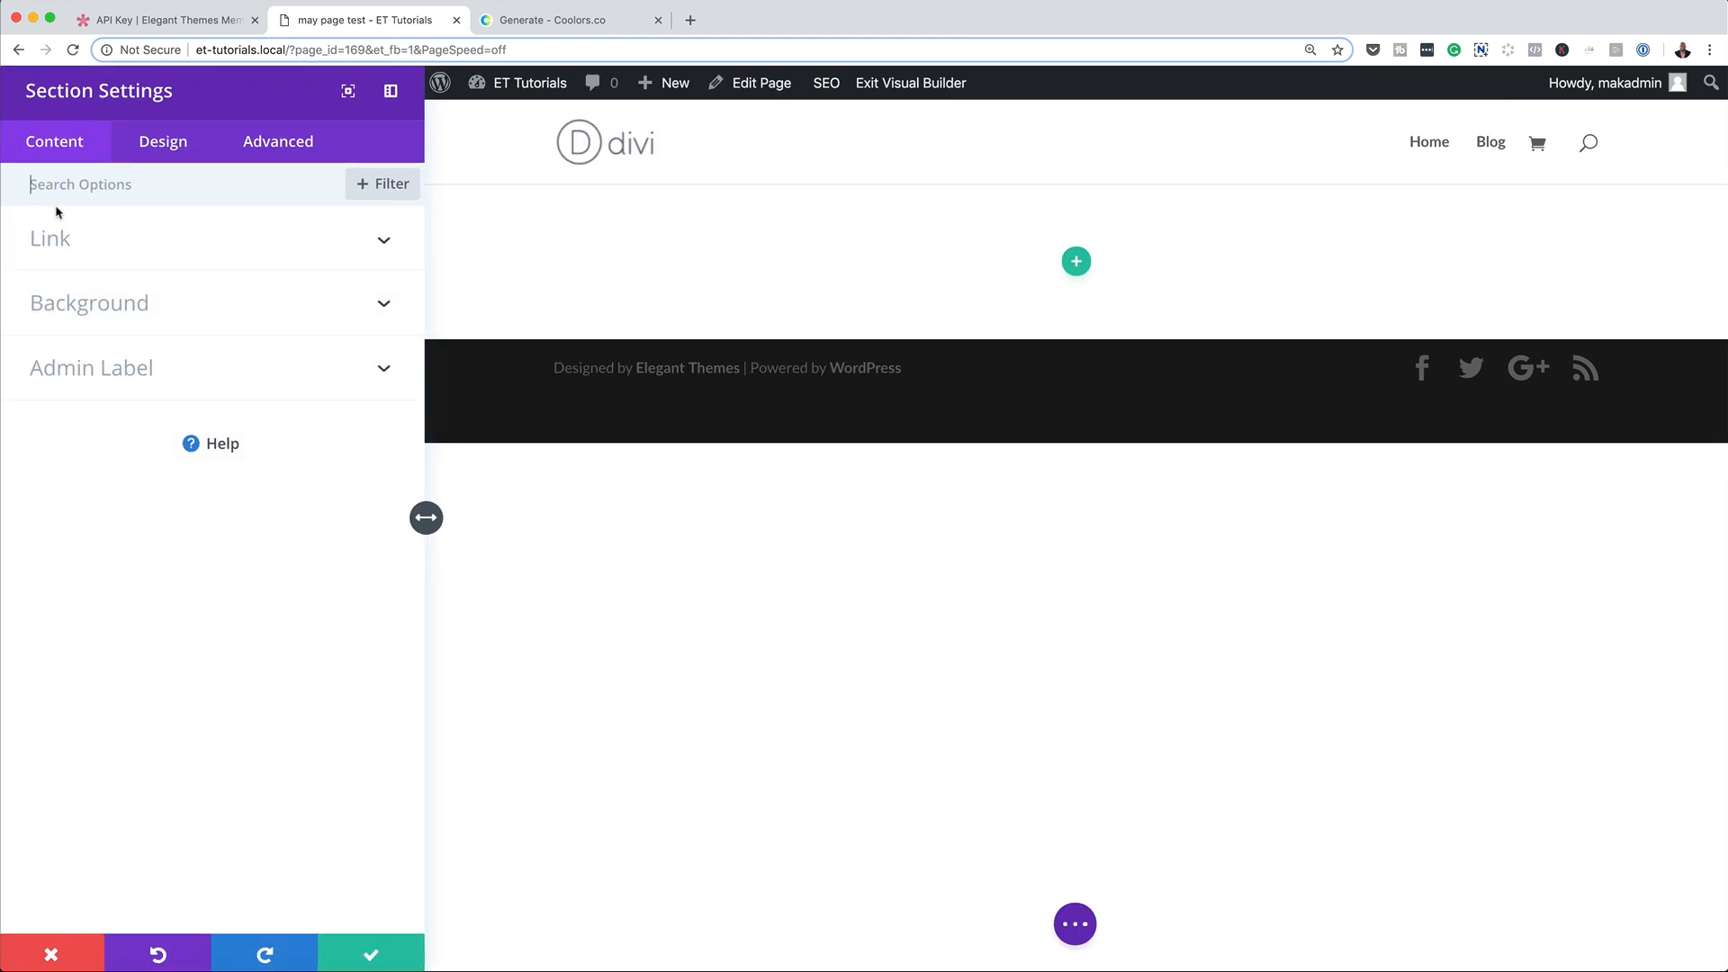
left_click(143, 315)
left_click(245, 524)
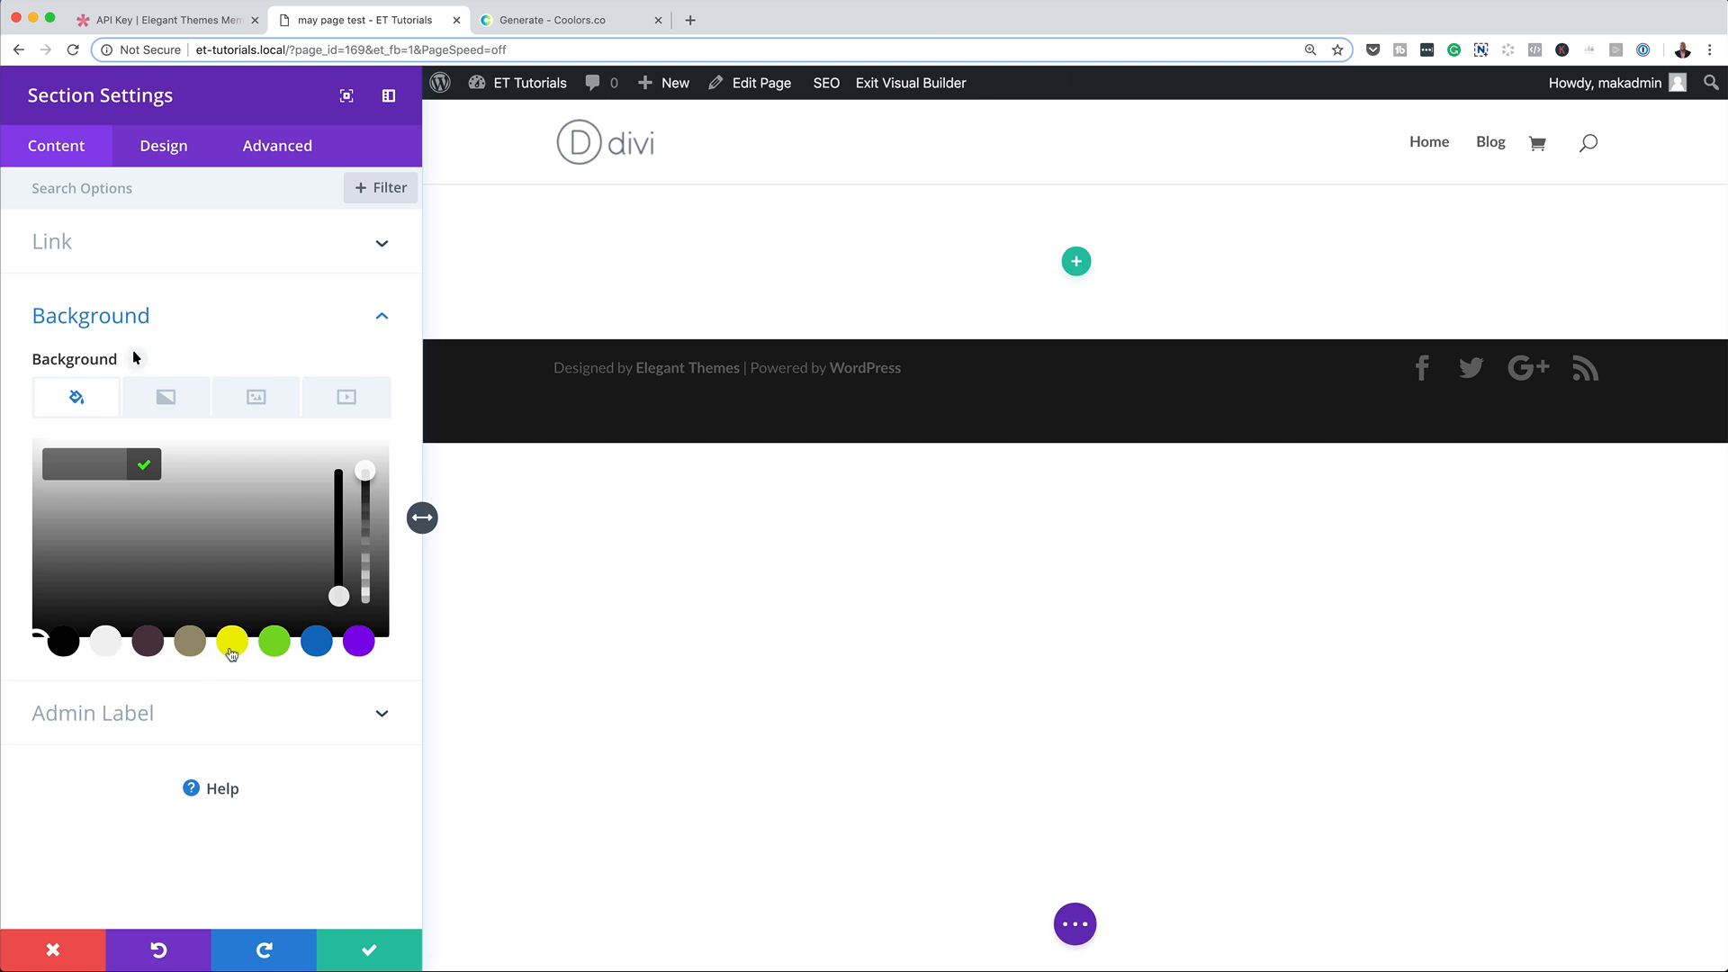
left_click(107, 643)
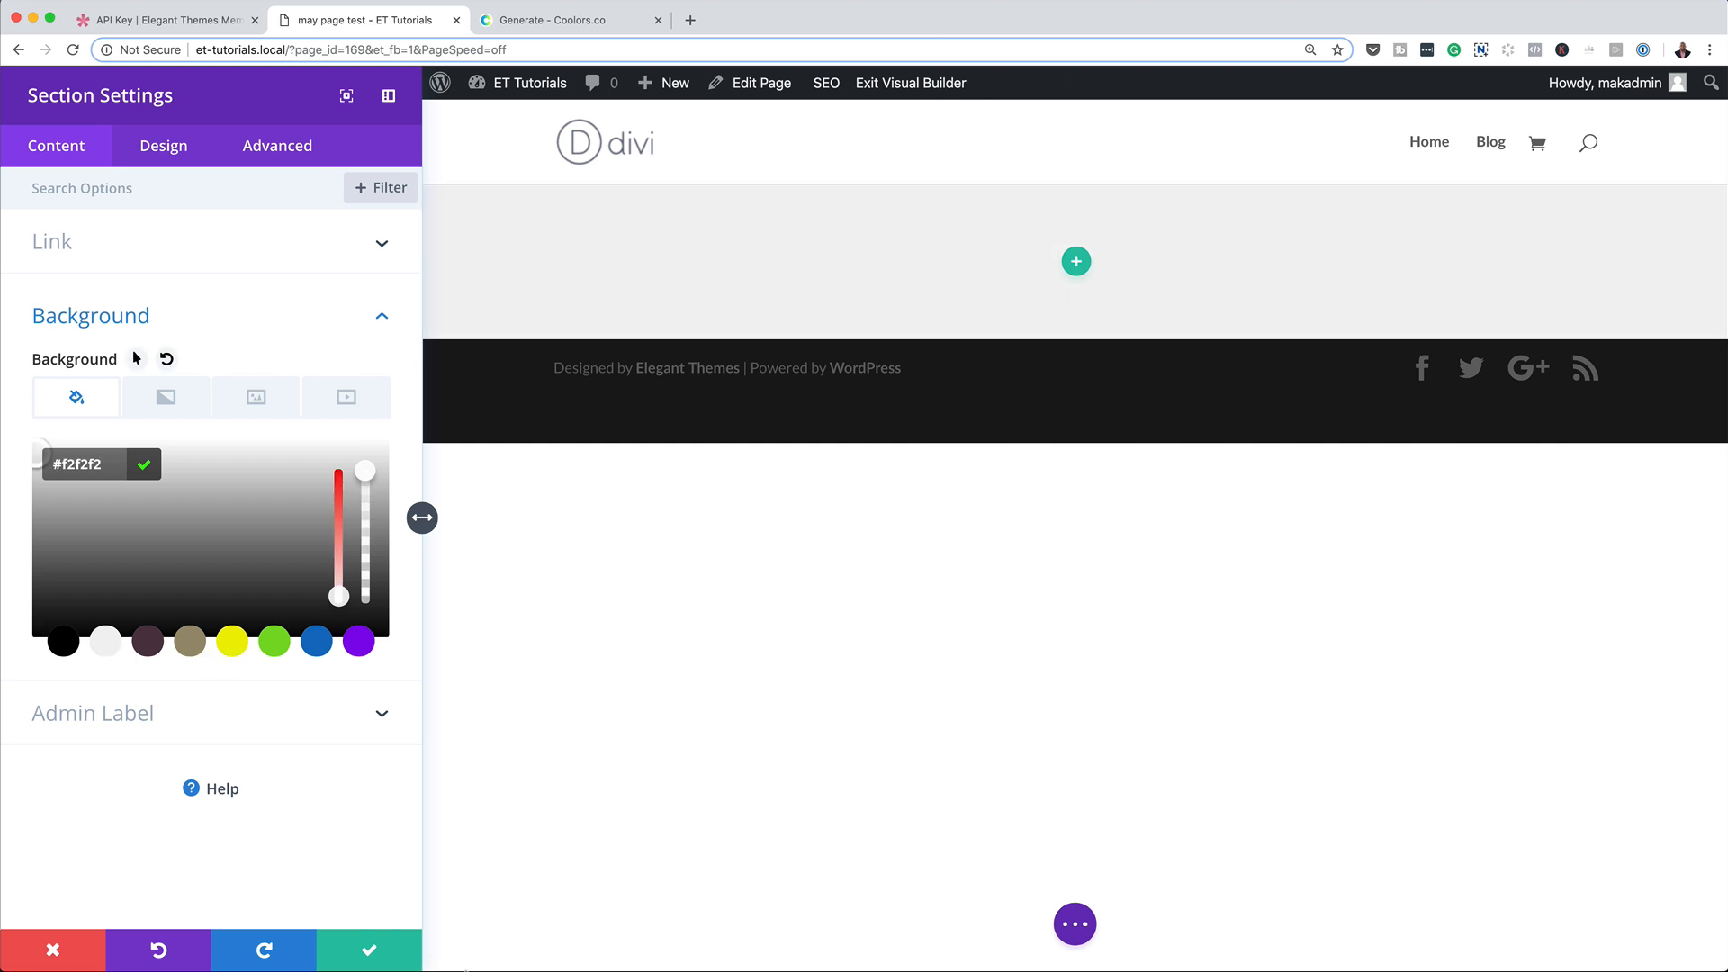
left_click(369, 959)
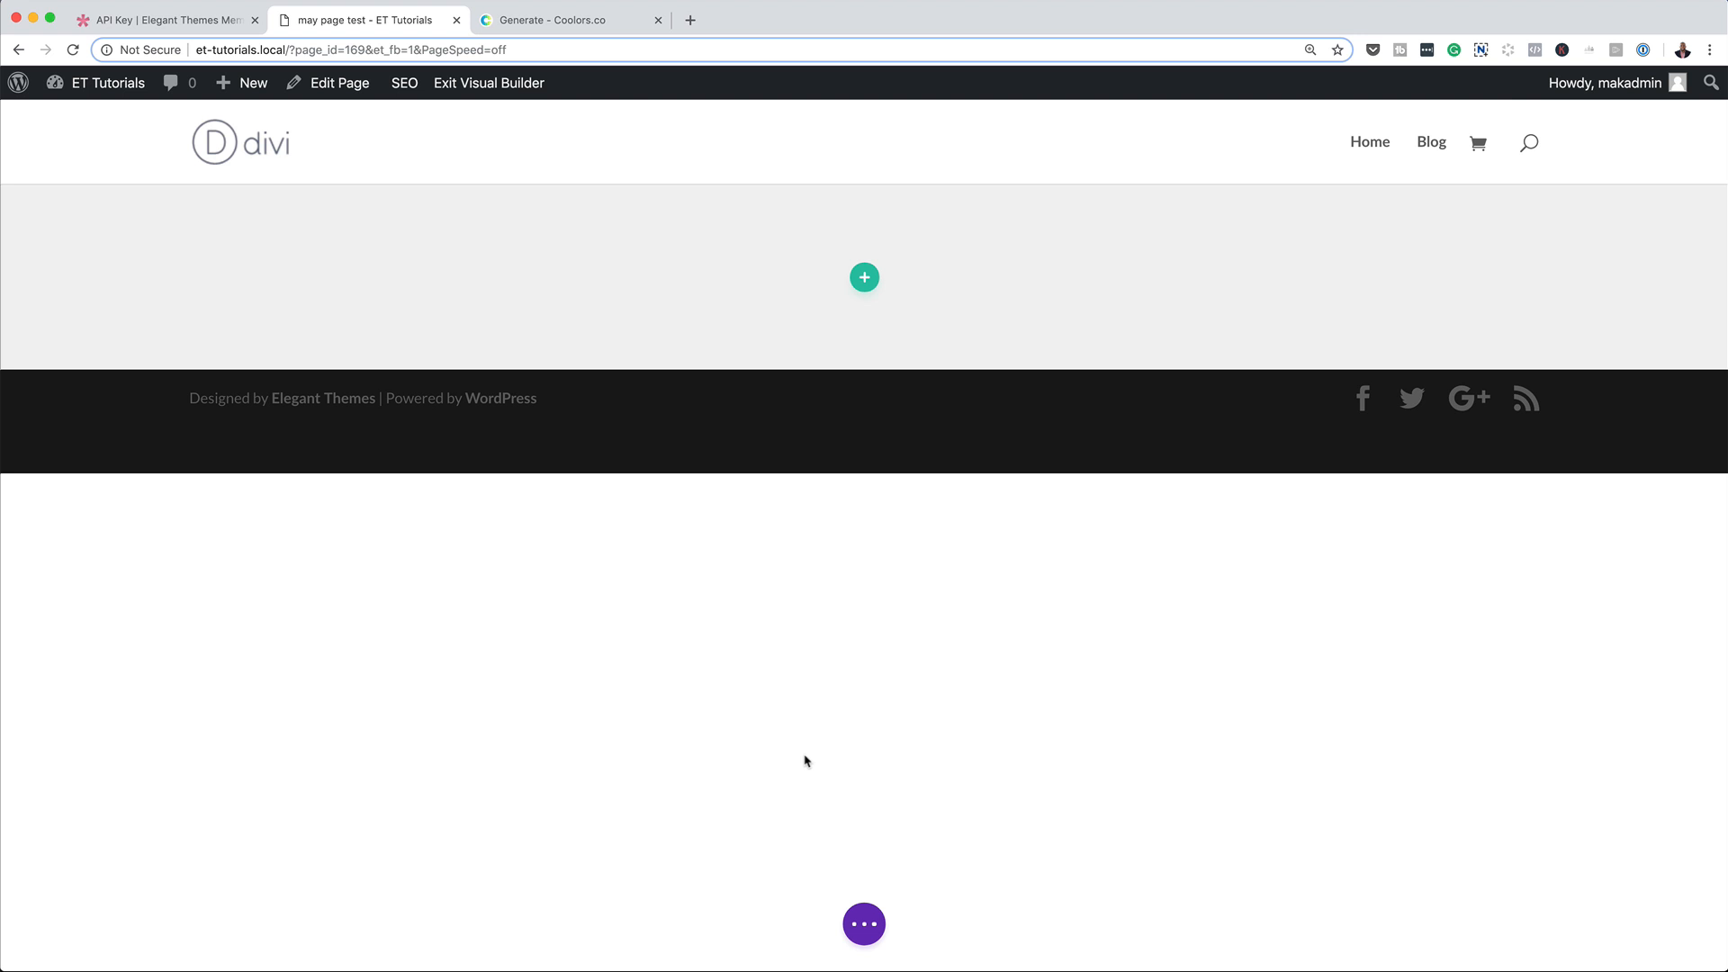
Insert a row with three equal columns in the section and dismiss the module picker.
left_click(864, 280)
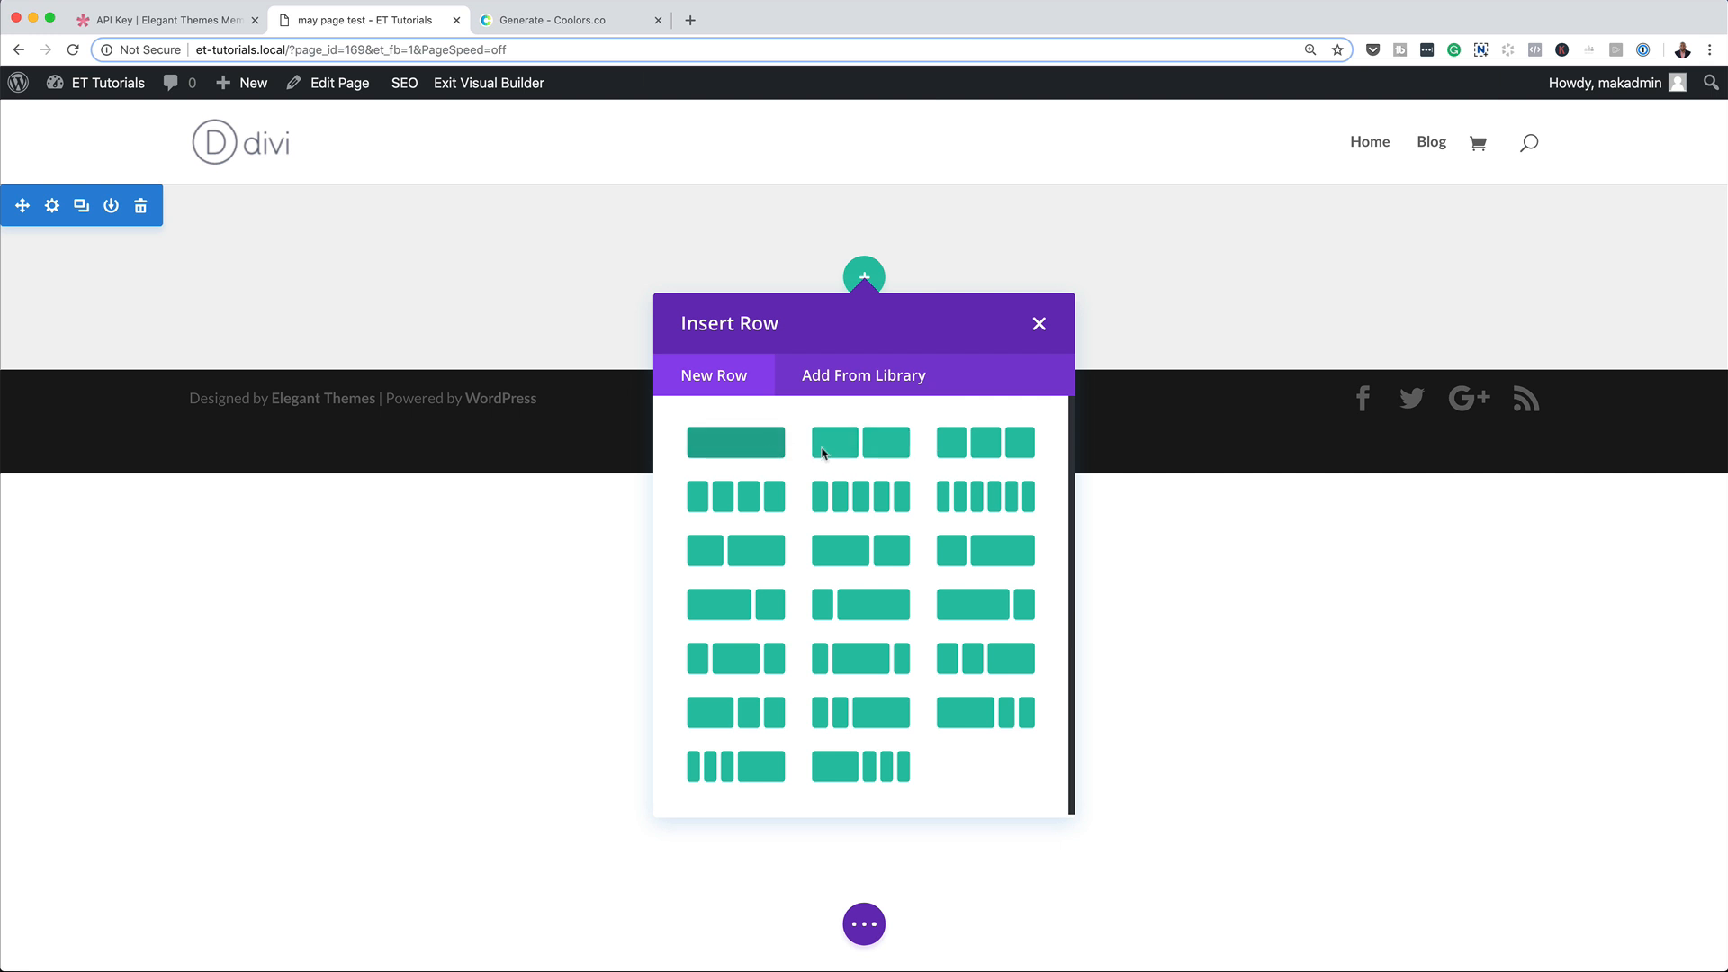
left_click(989, 452)
left_click(564, 358)
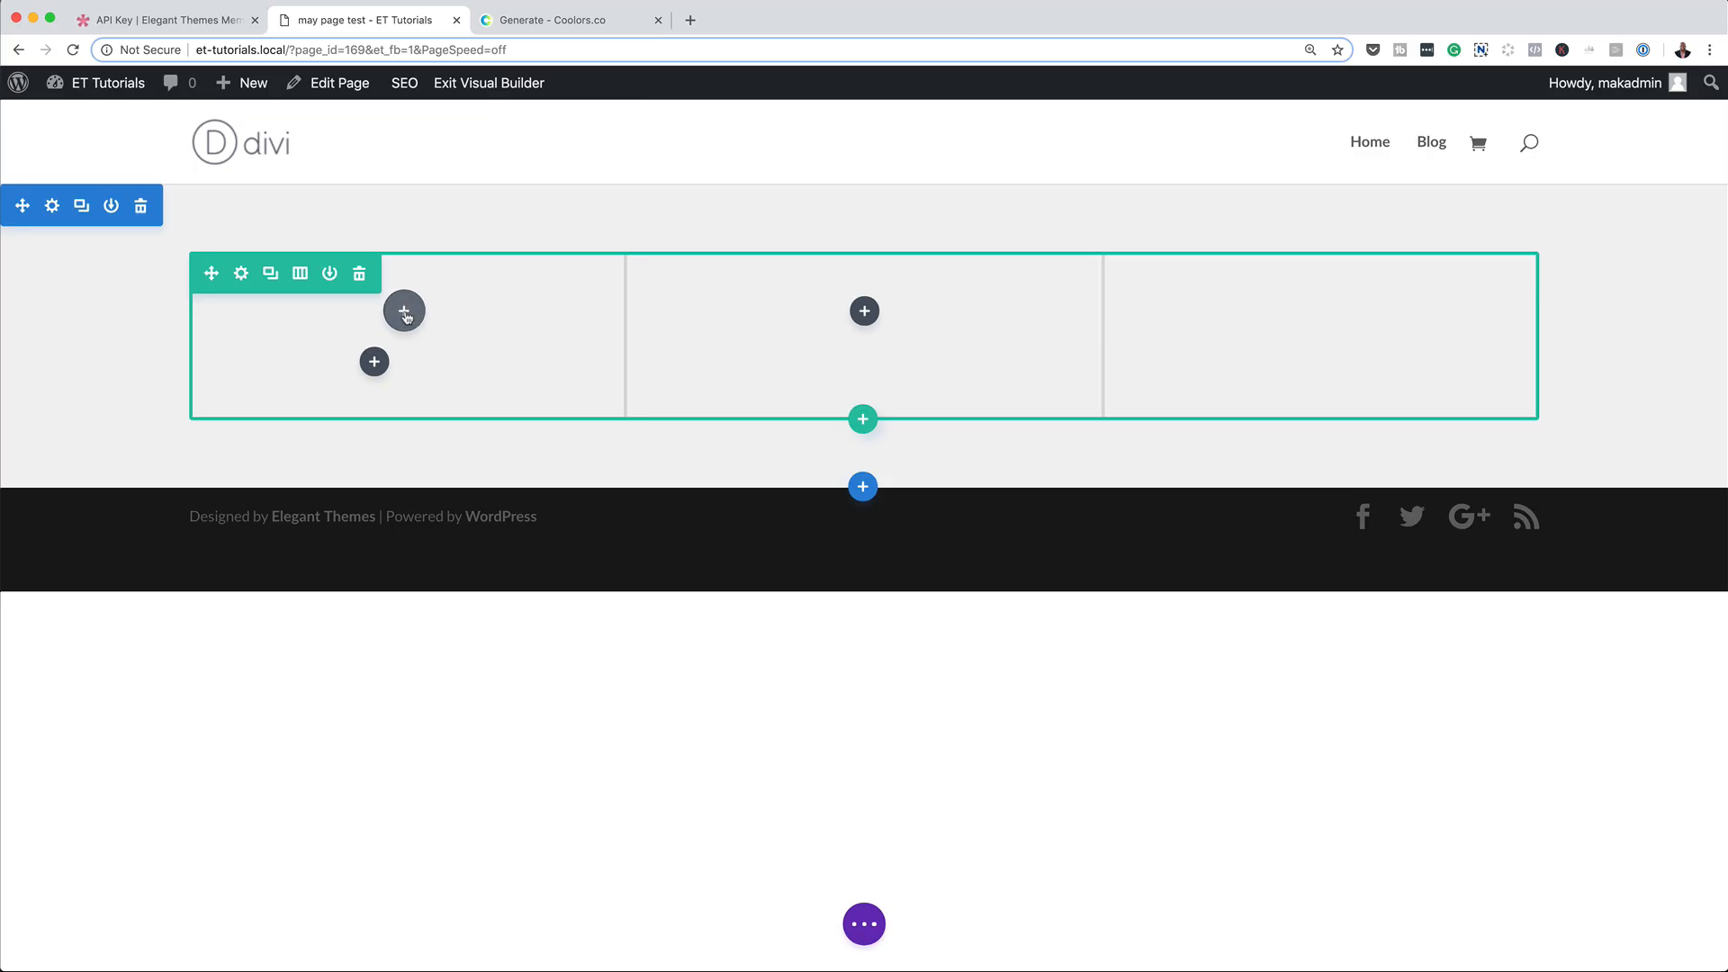
Add a Blurb module to the row's first column and set its title to "This is my content".
left_click(404, 312)
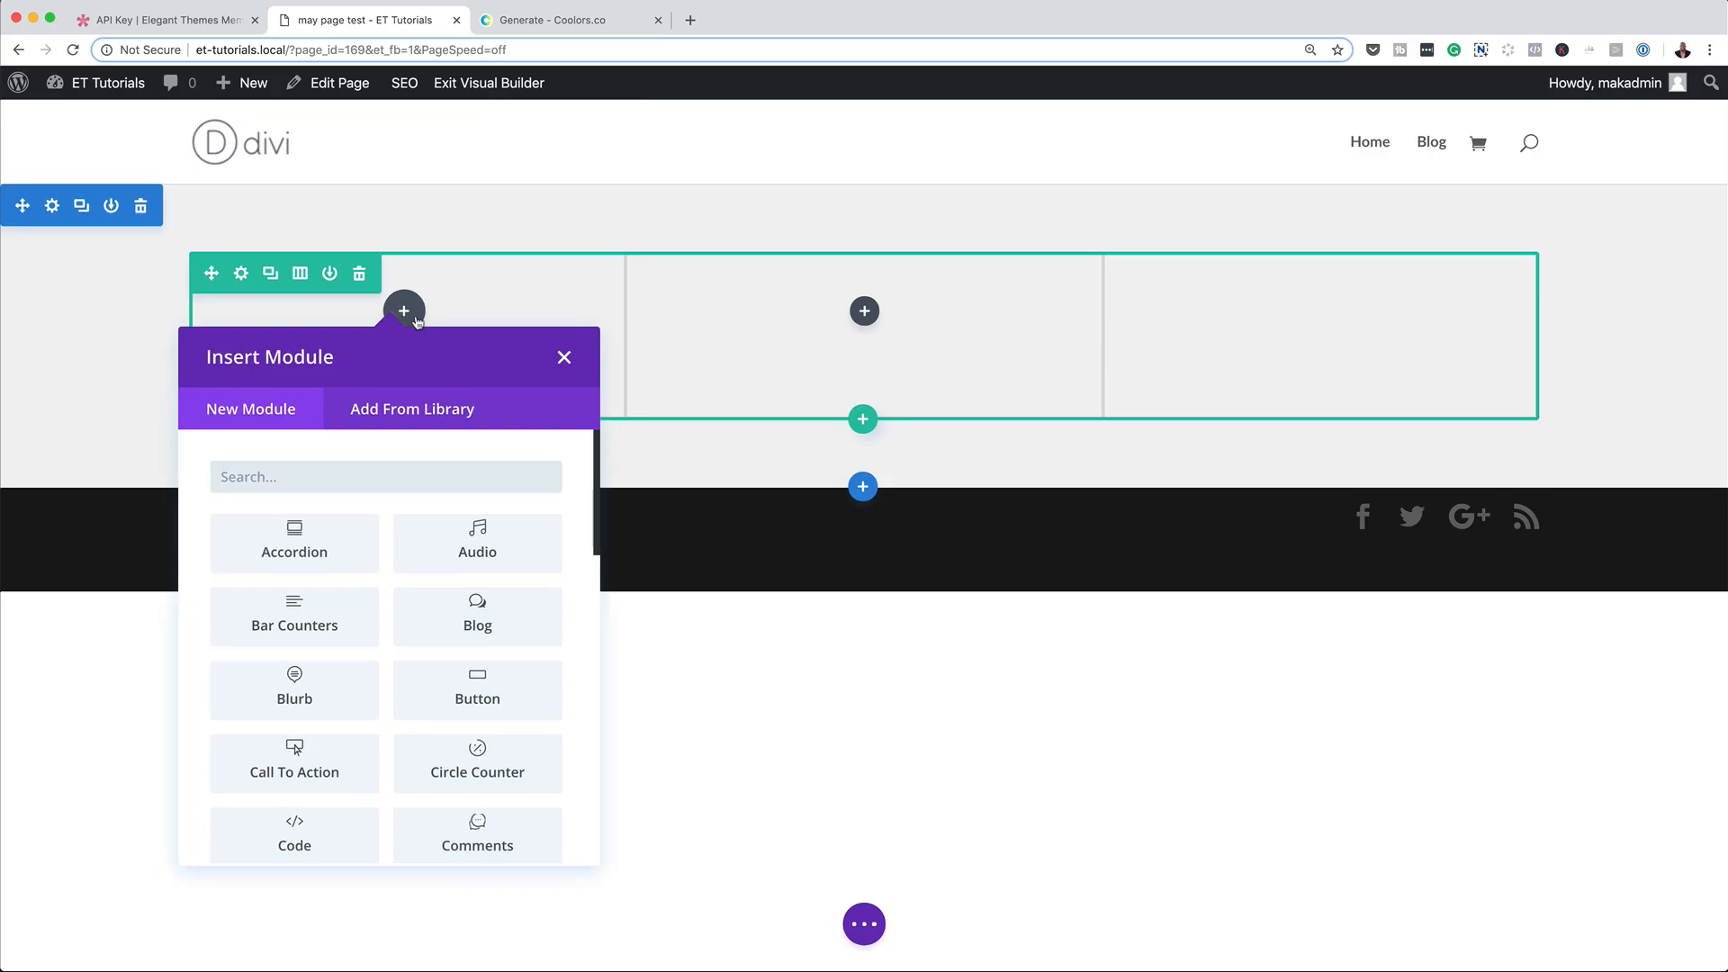
left_click(322, 700)
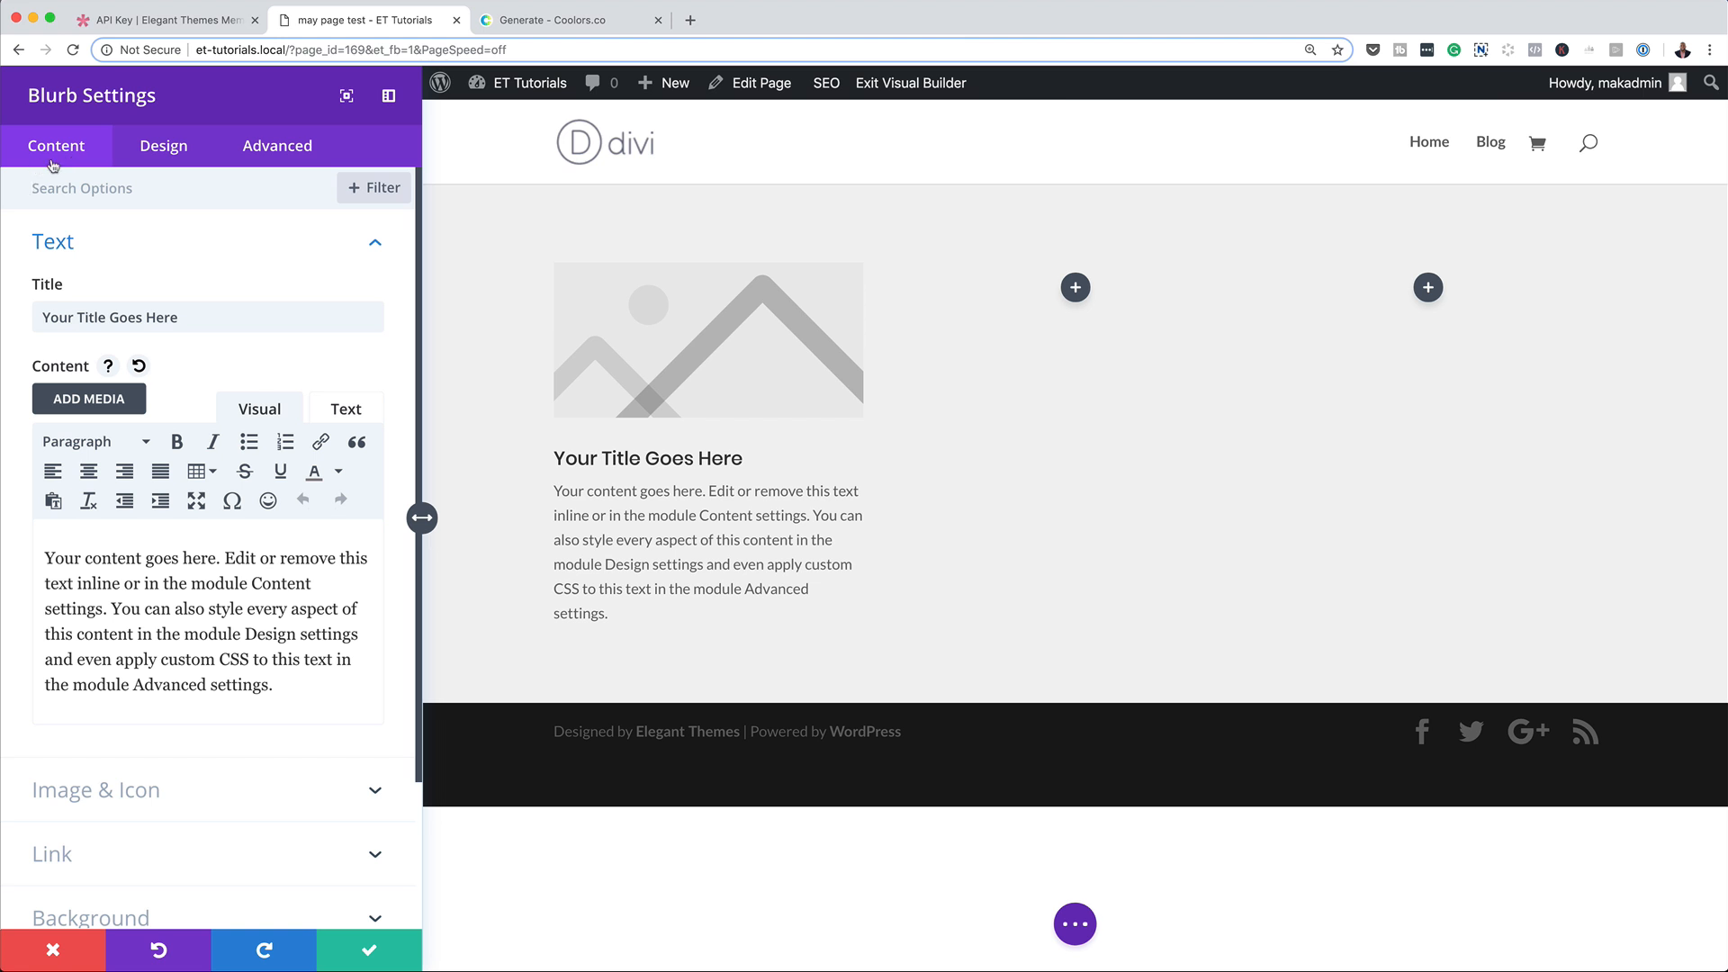
triple_click(187, 317)
type("This i")
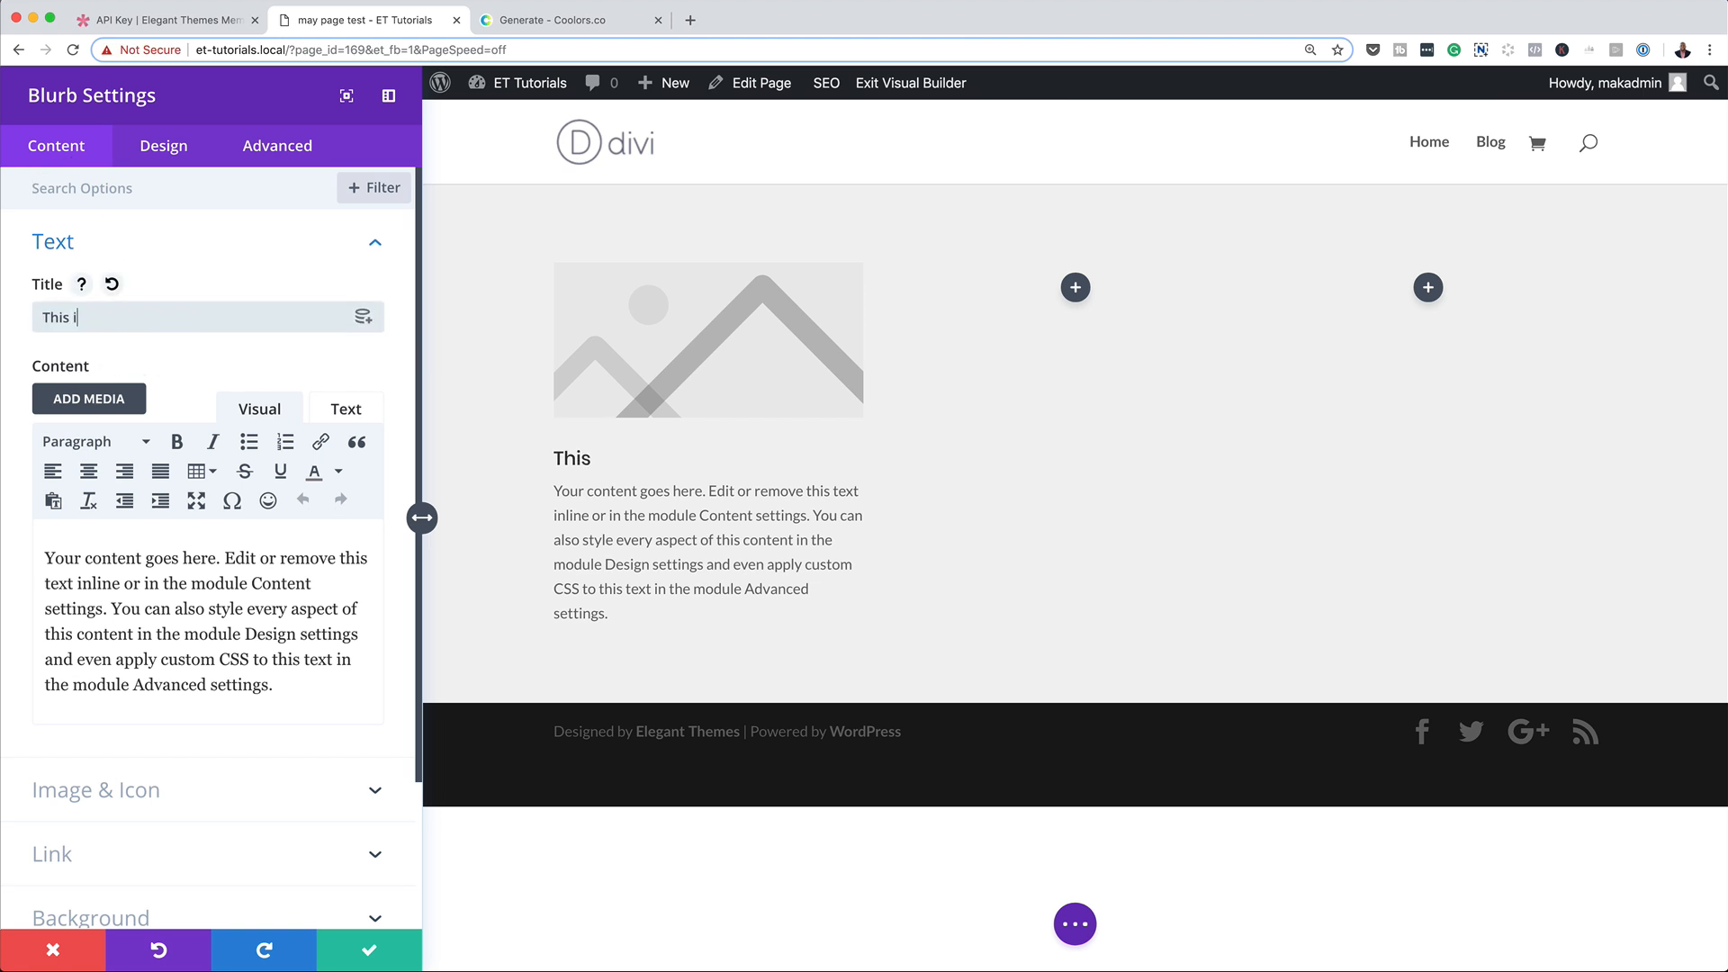
type("s my content")
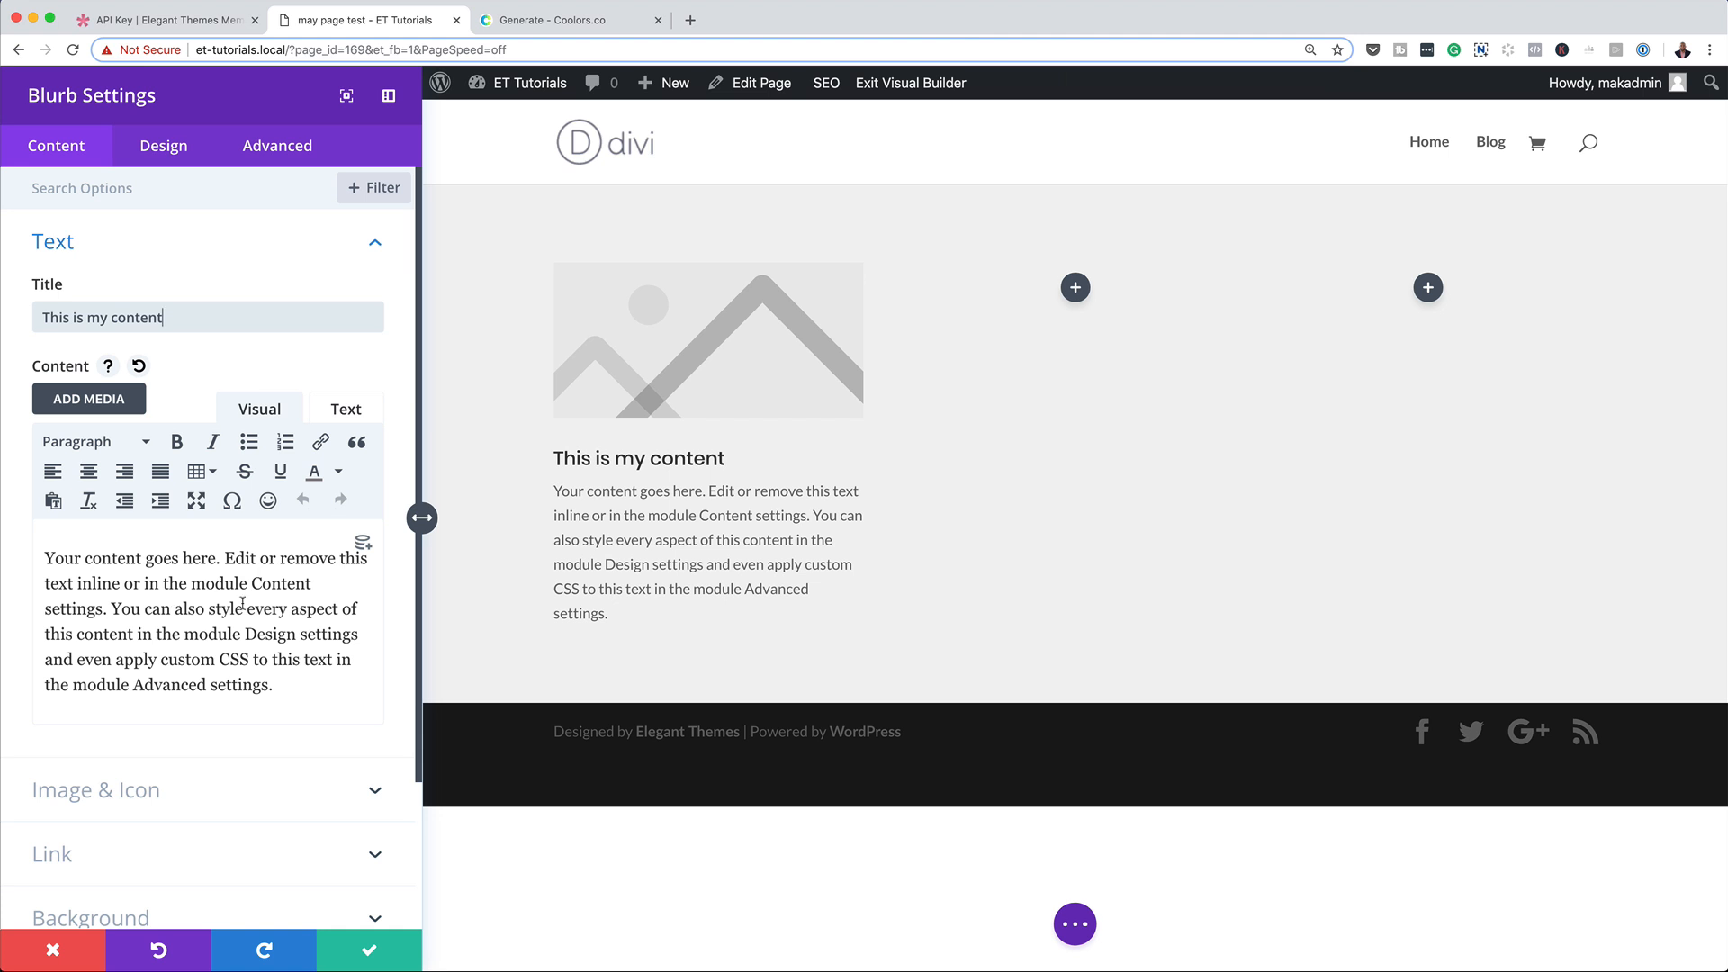
Switch the blurb from an image to an icon and choose the camera icon.
scroll(216, 740, "down", 3)
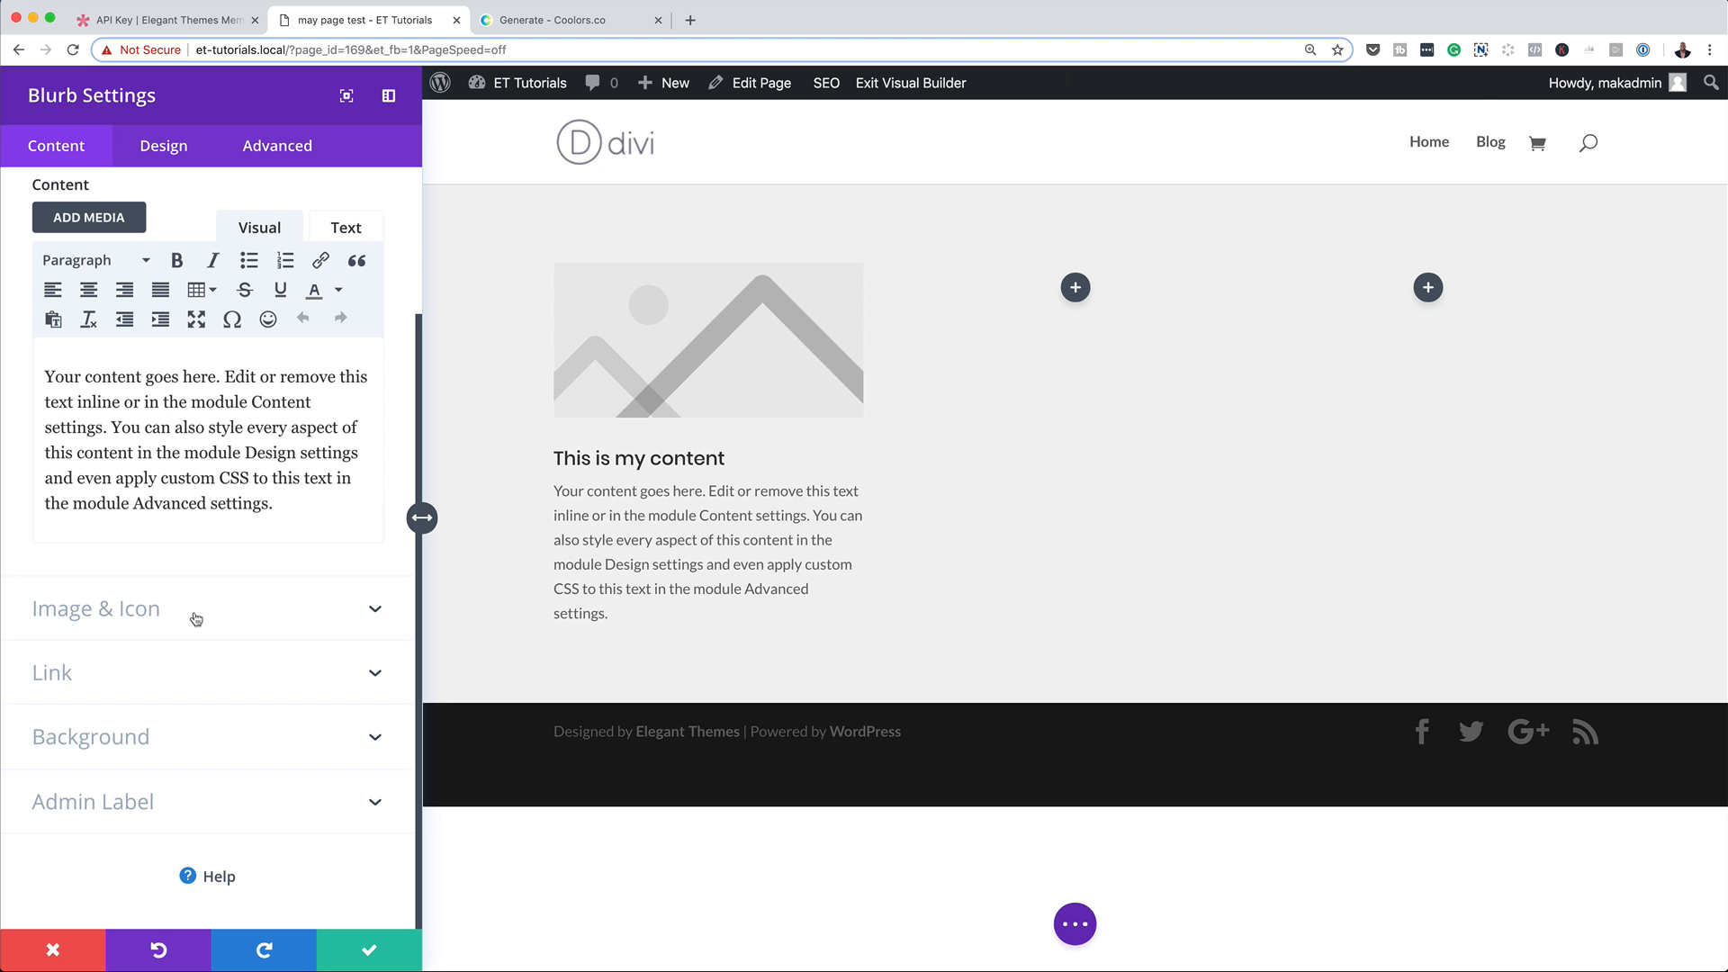
left_click(197, 616)
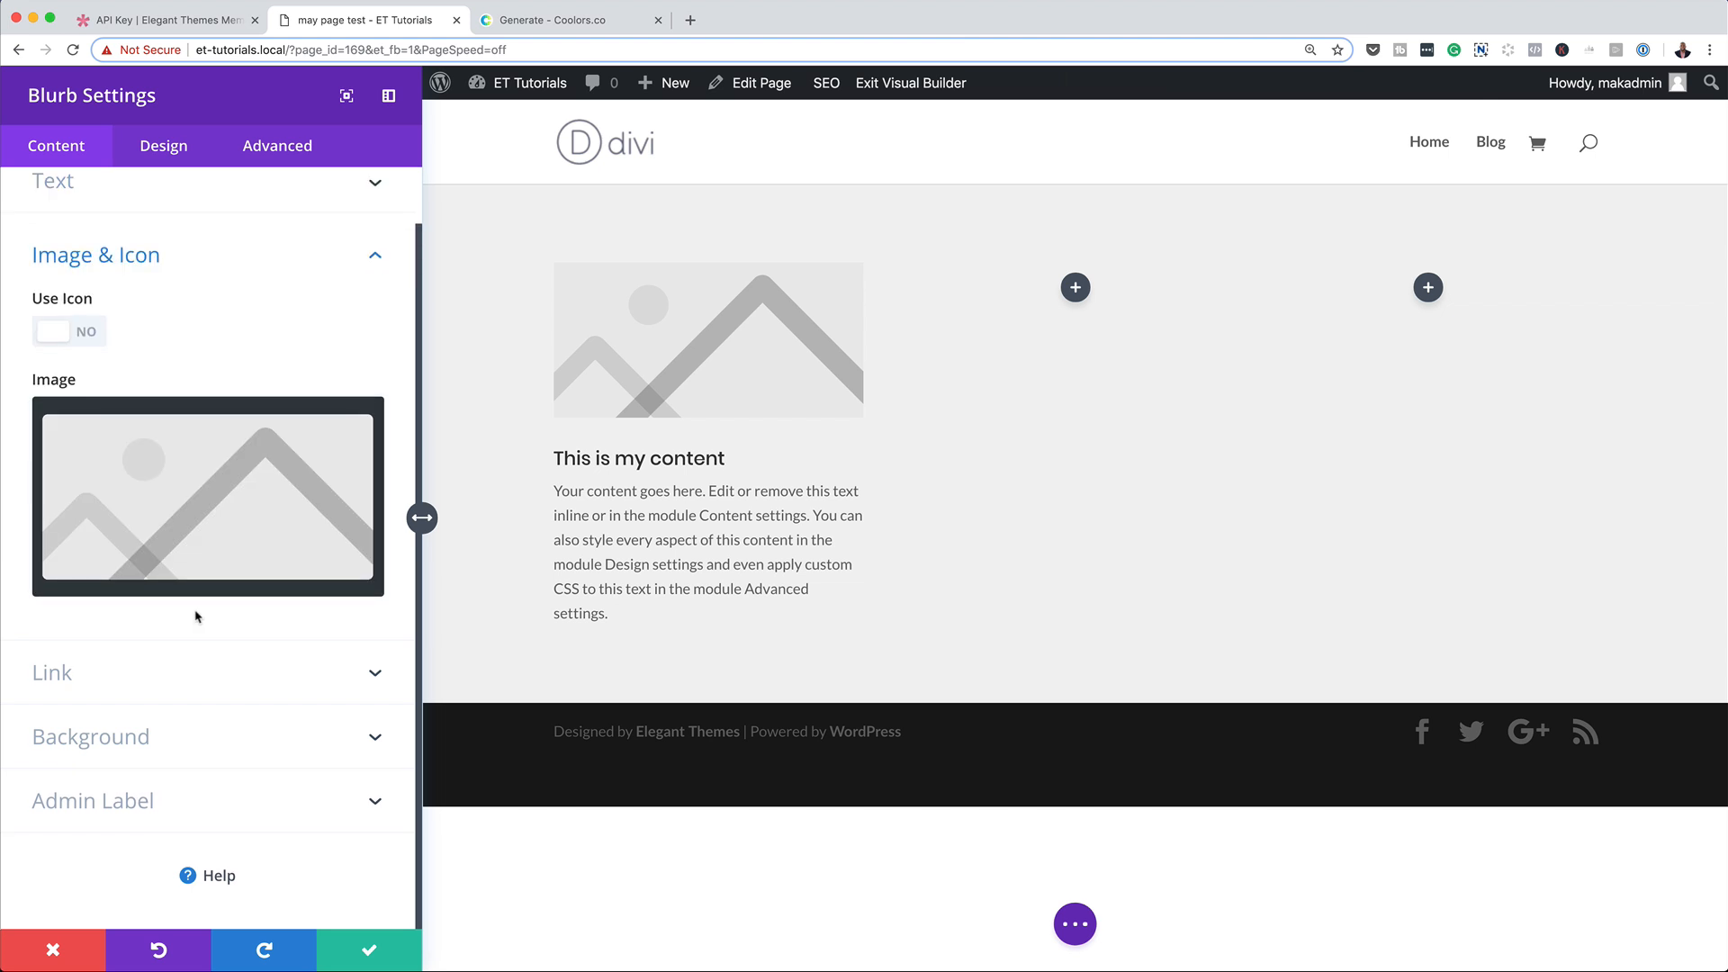
left_click(95, 334)
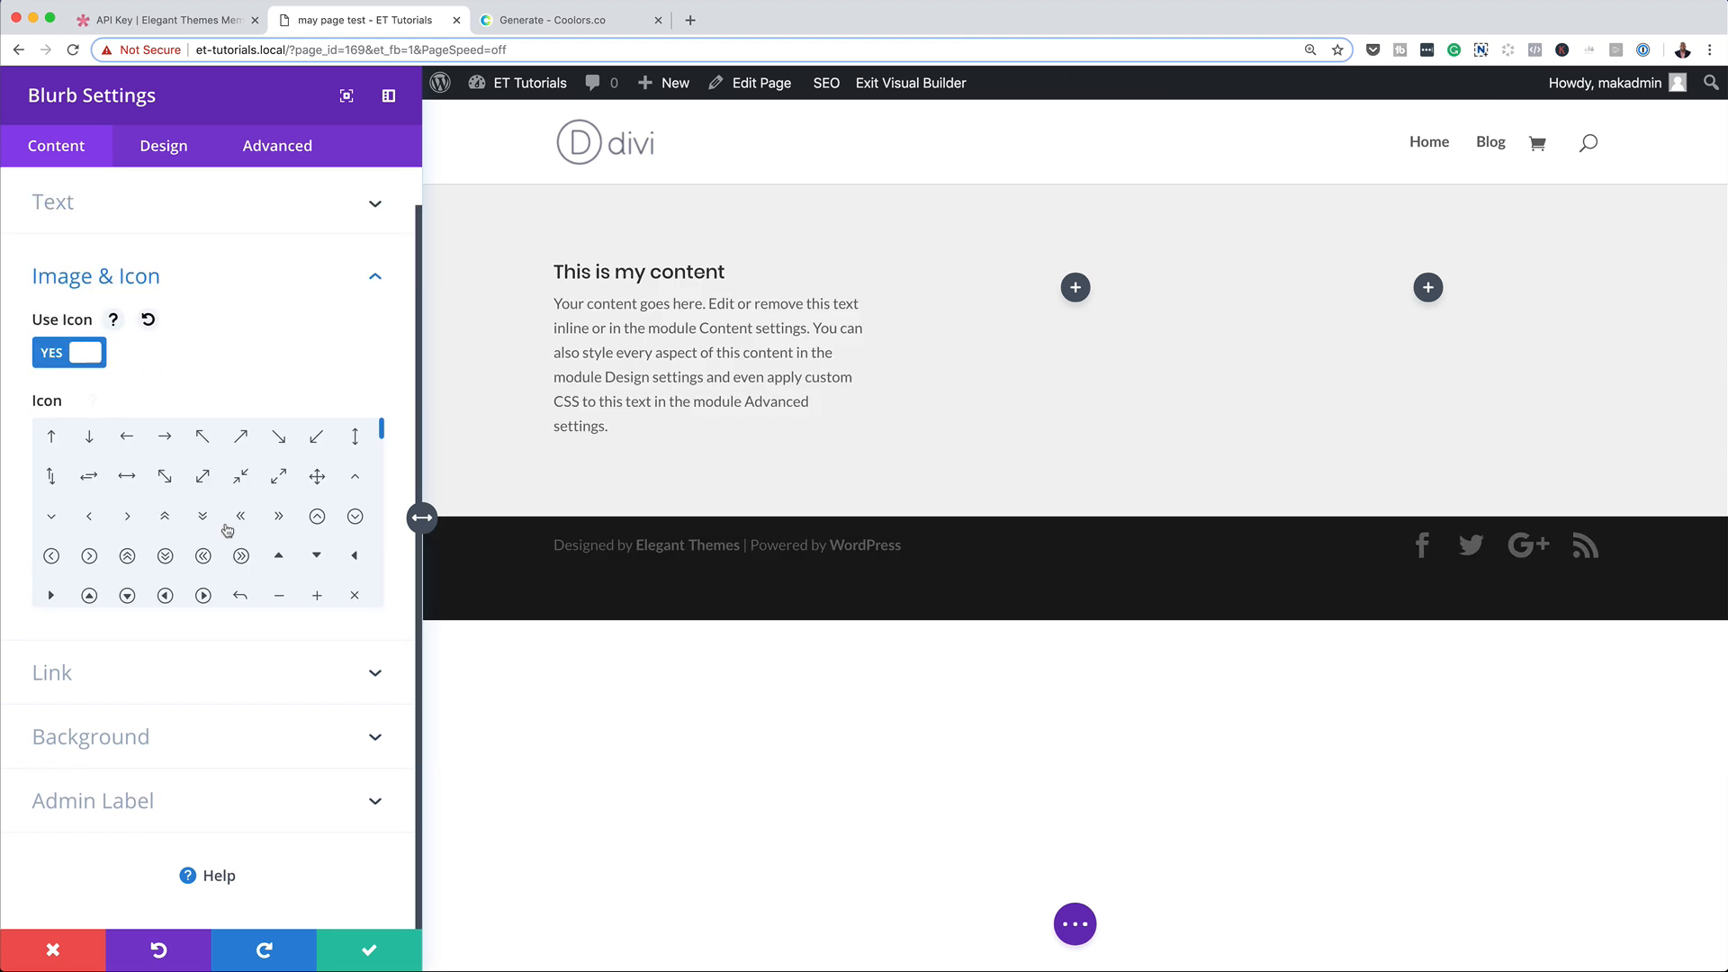
scroll(226, 538, "down", 4)
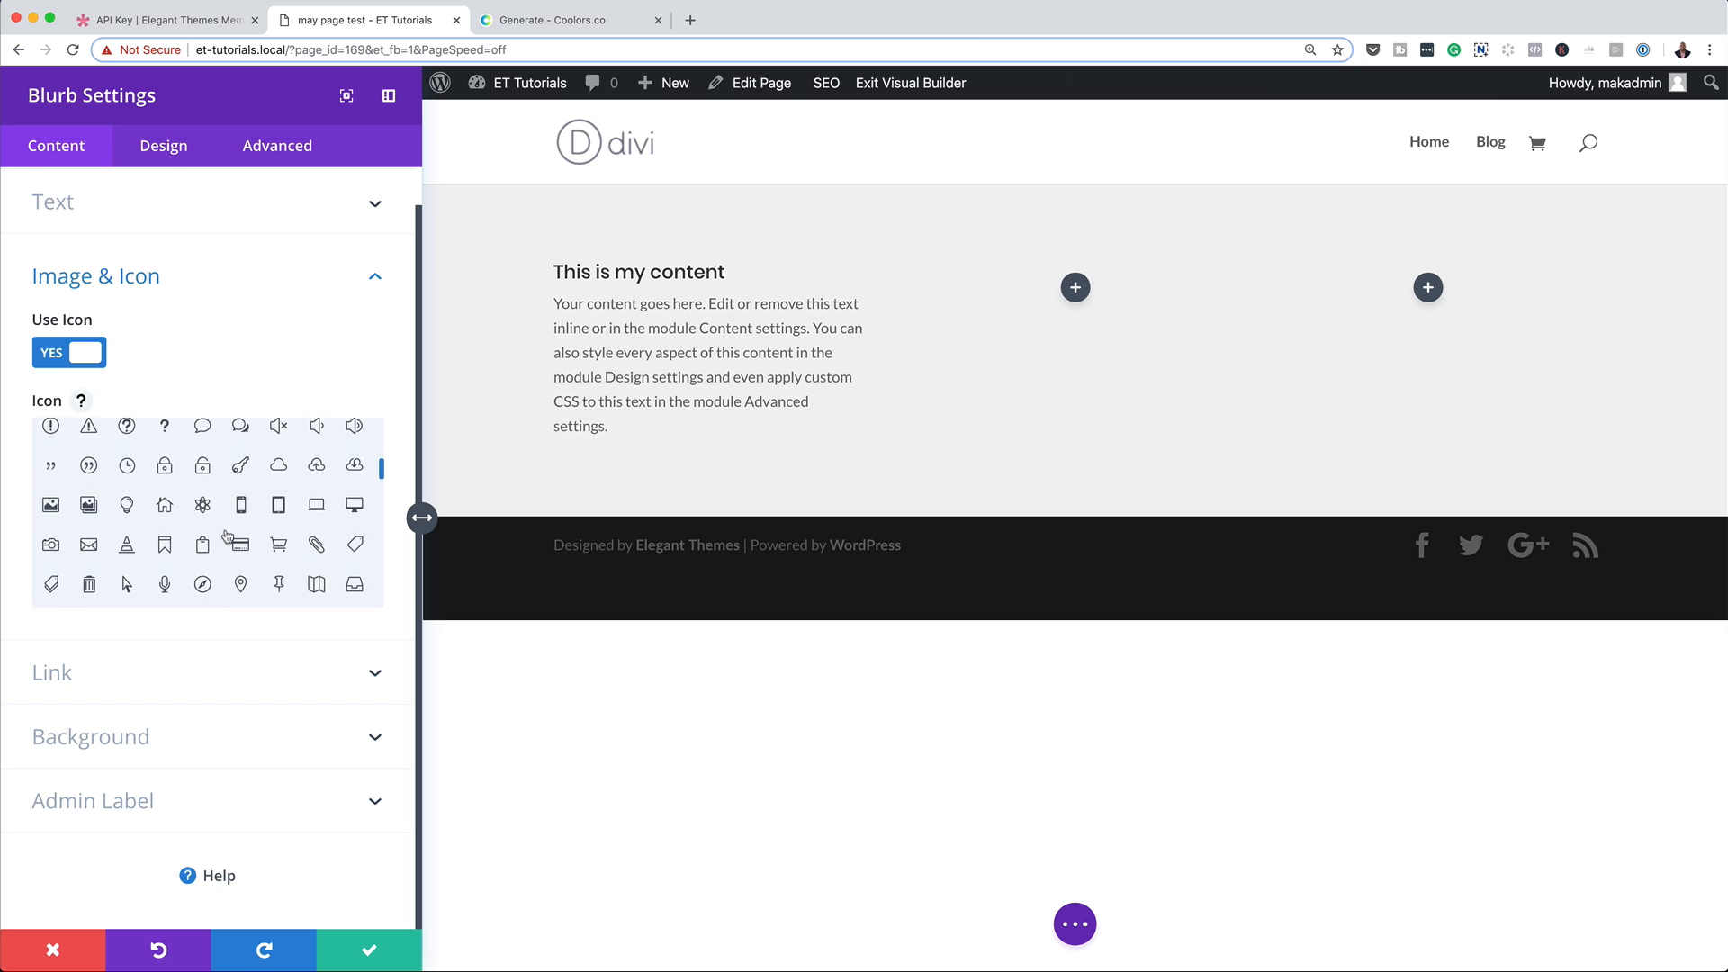
scroll(158, 585, "down", 1)
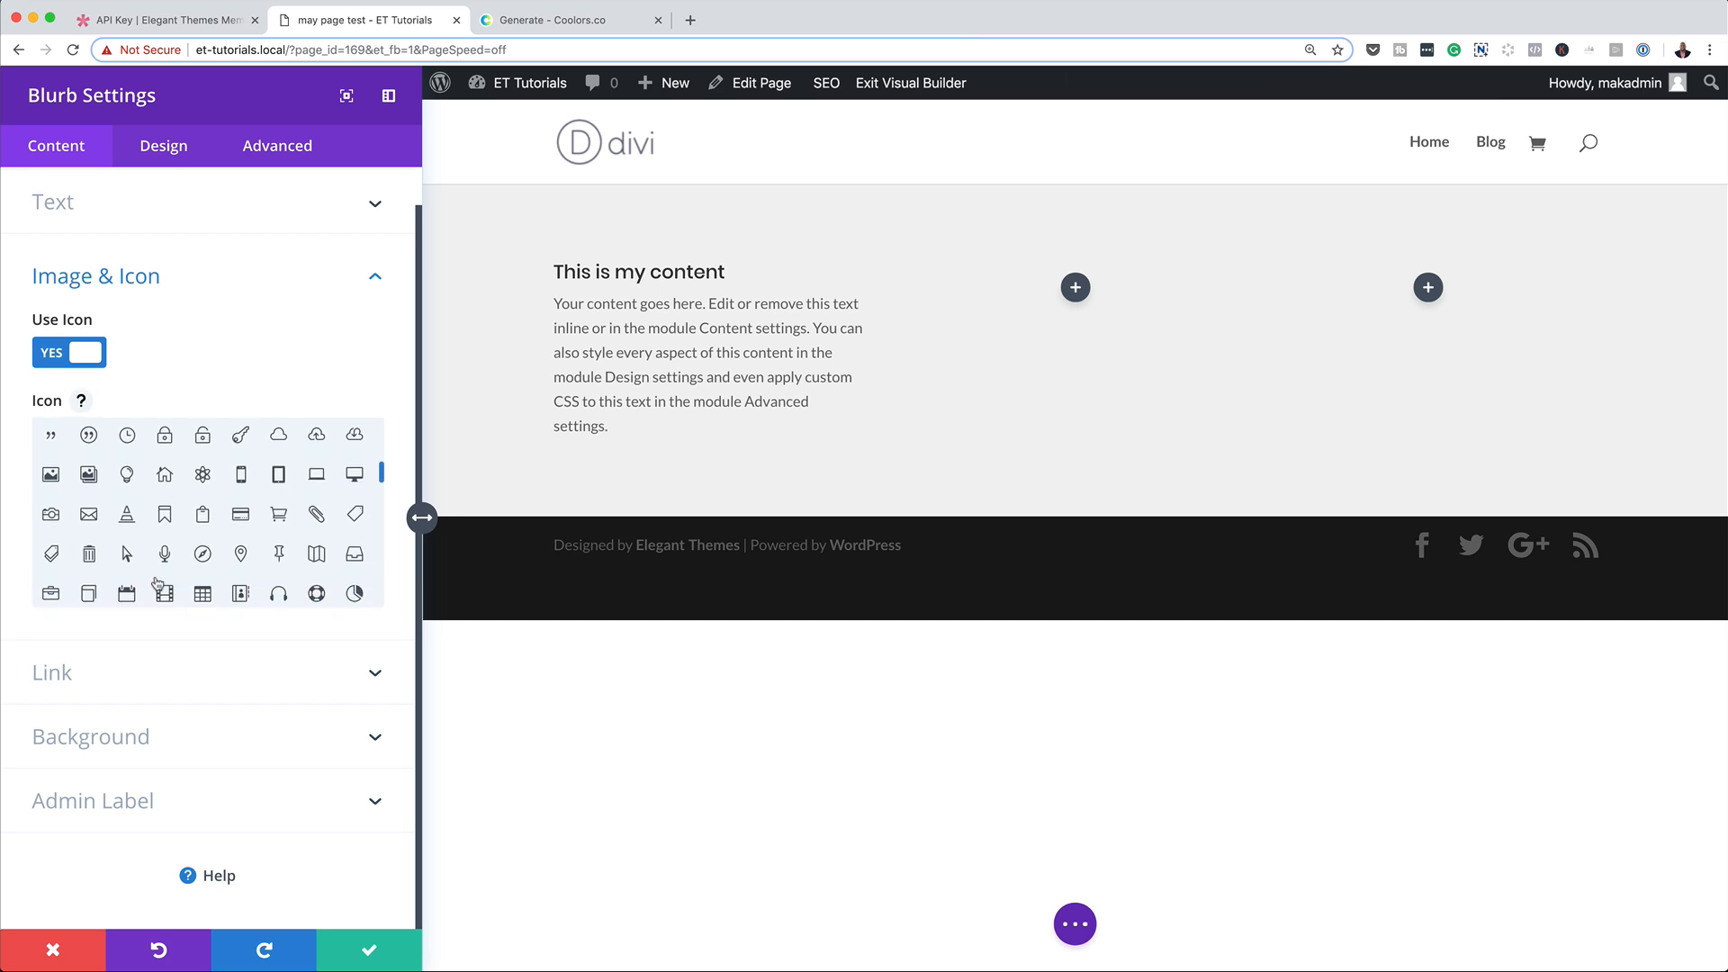
left_click(48, 515)
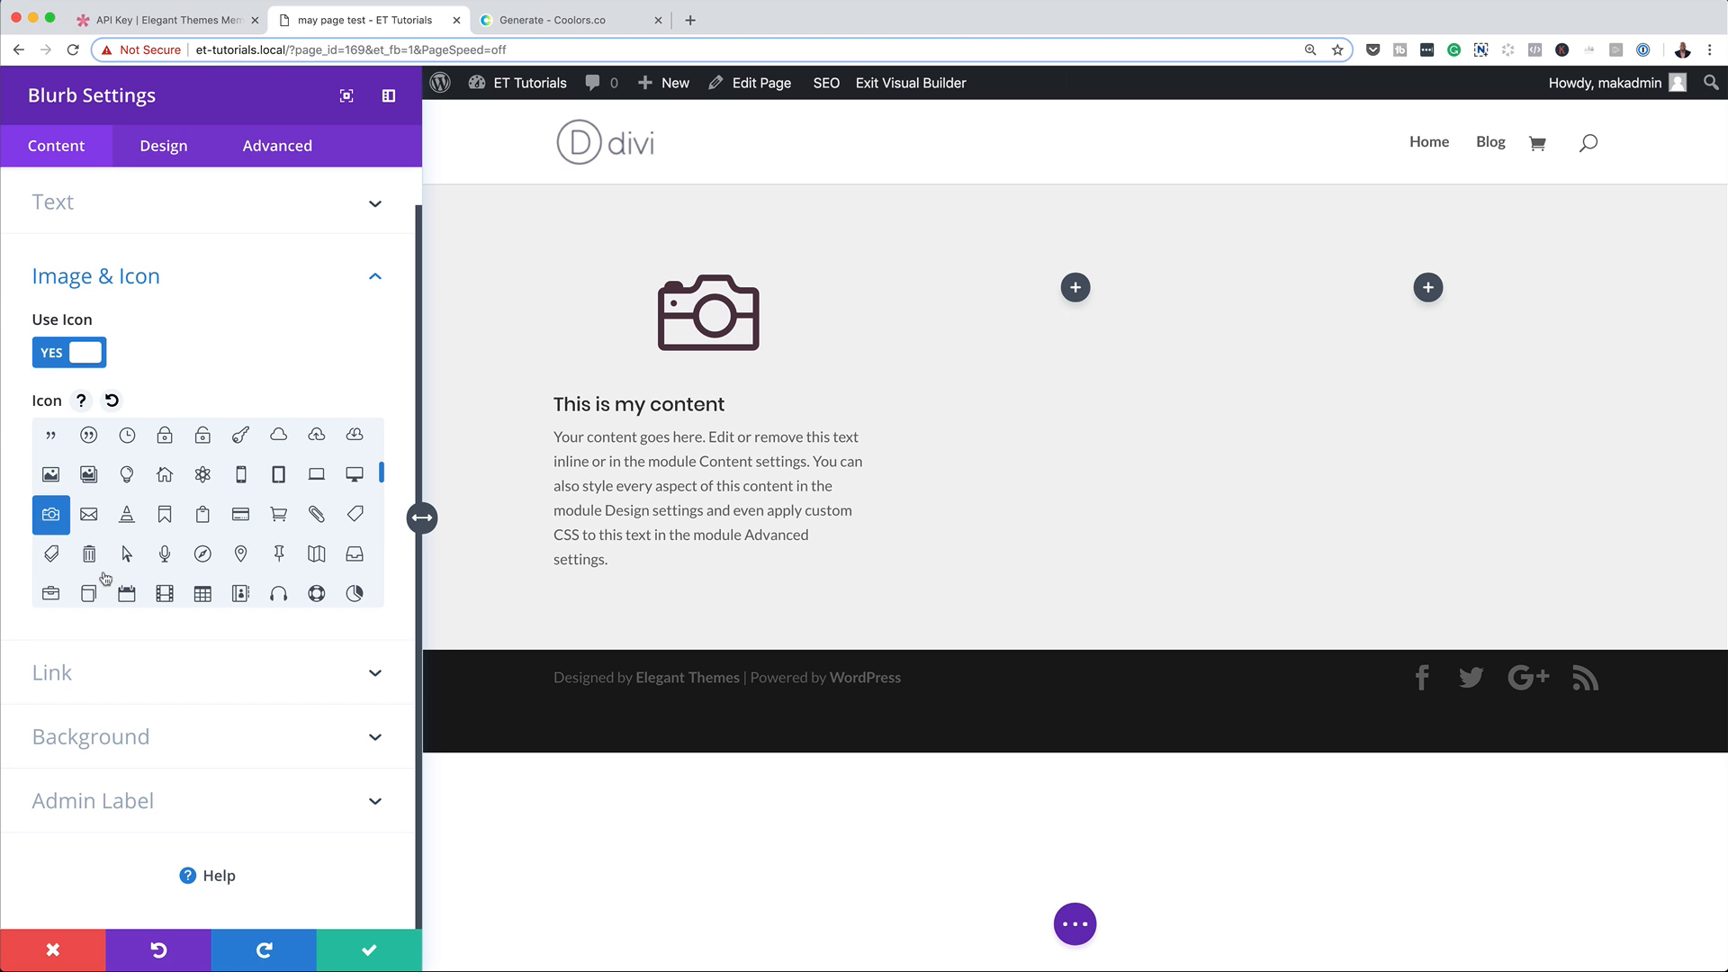
Look at the blurb's Link settings and collapse them.
left_click(104, 673)
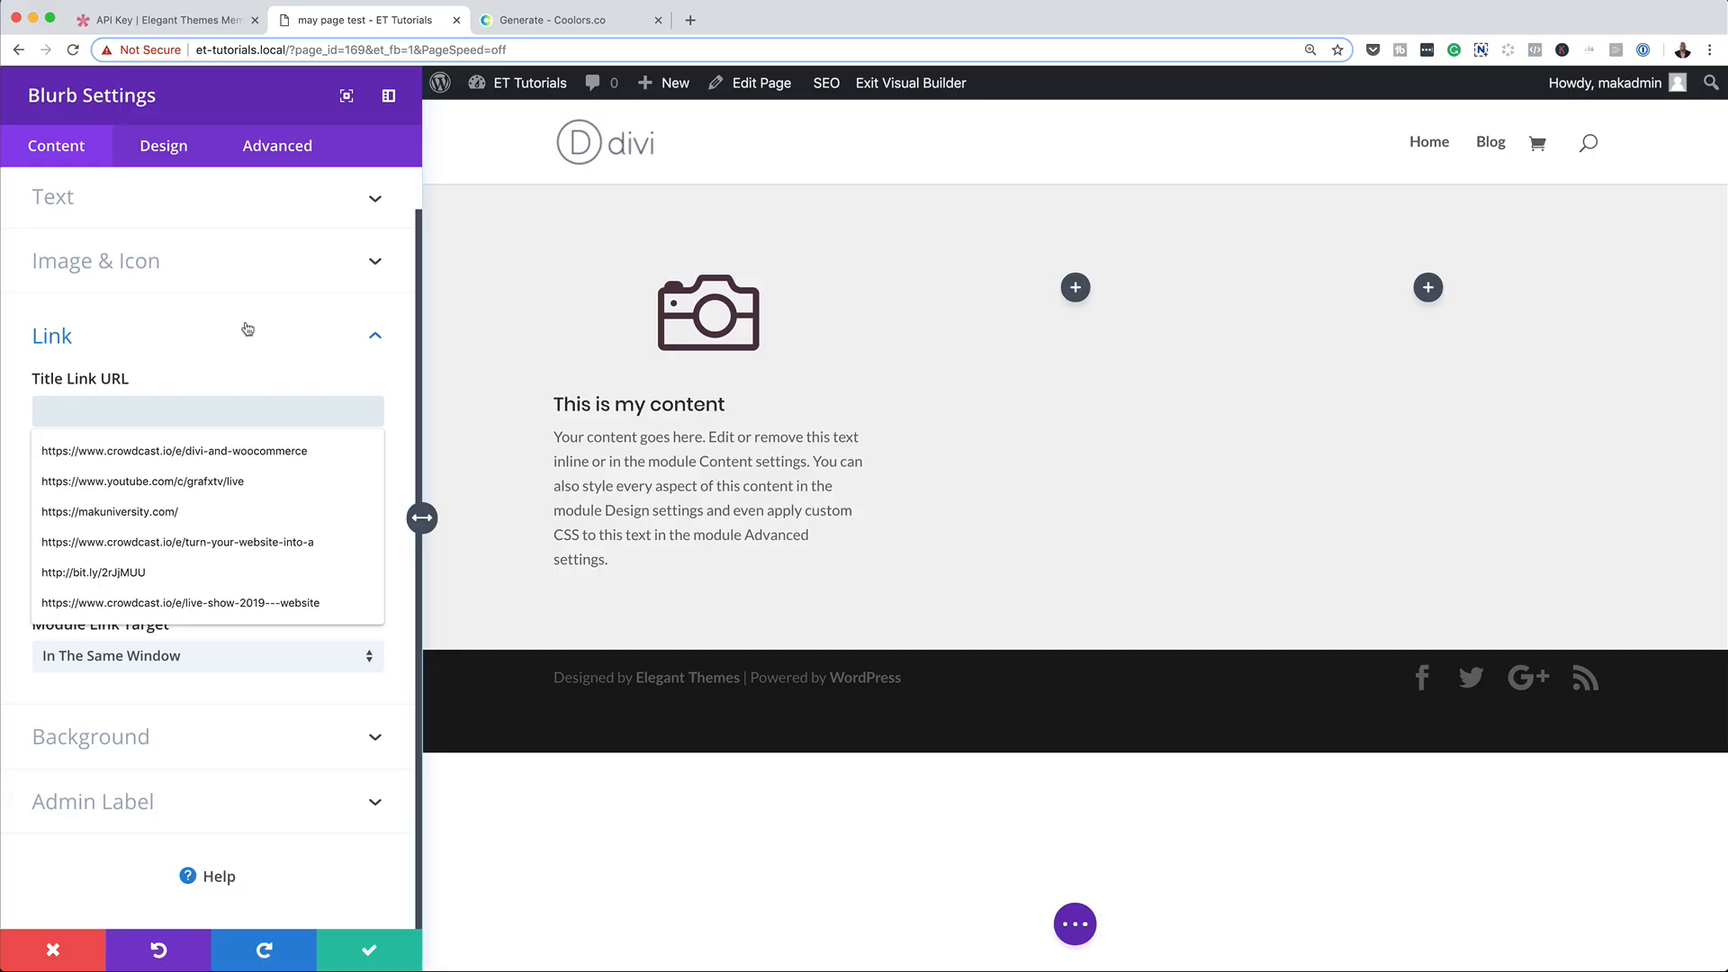
left_click(249, 334)
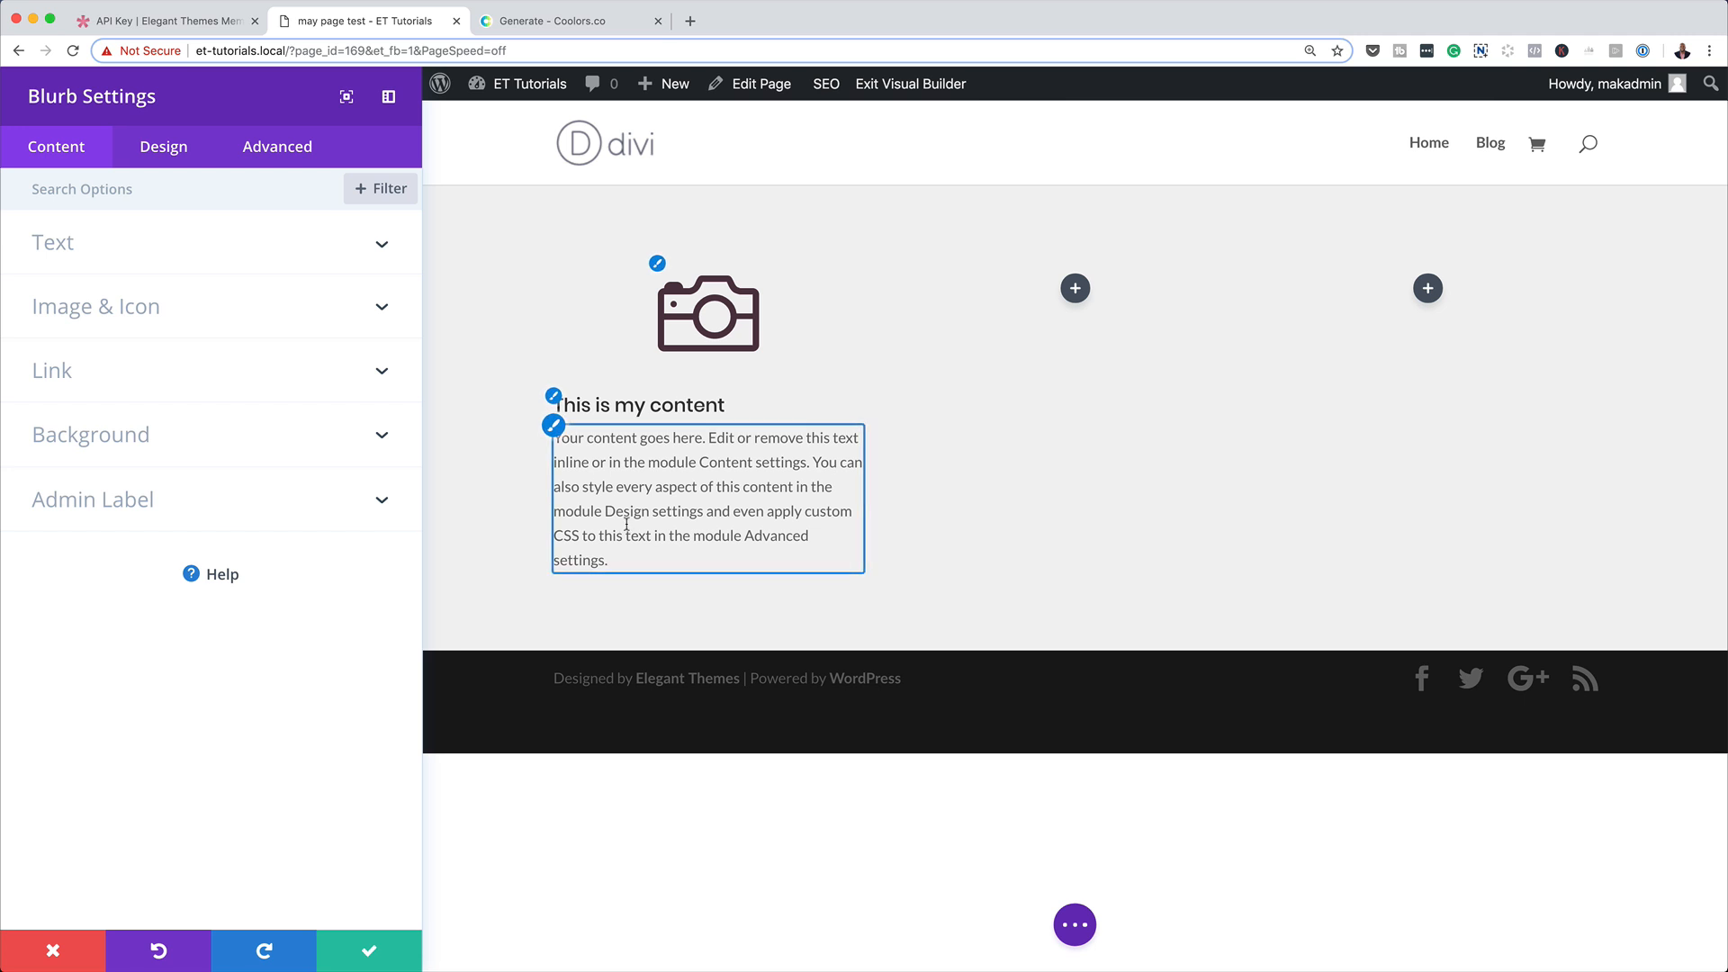
Change the blurb's camera icon color to the saved tan swatch in its design settings.
left_click(177, 149)
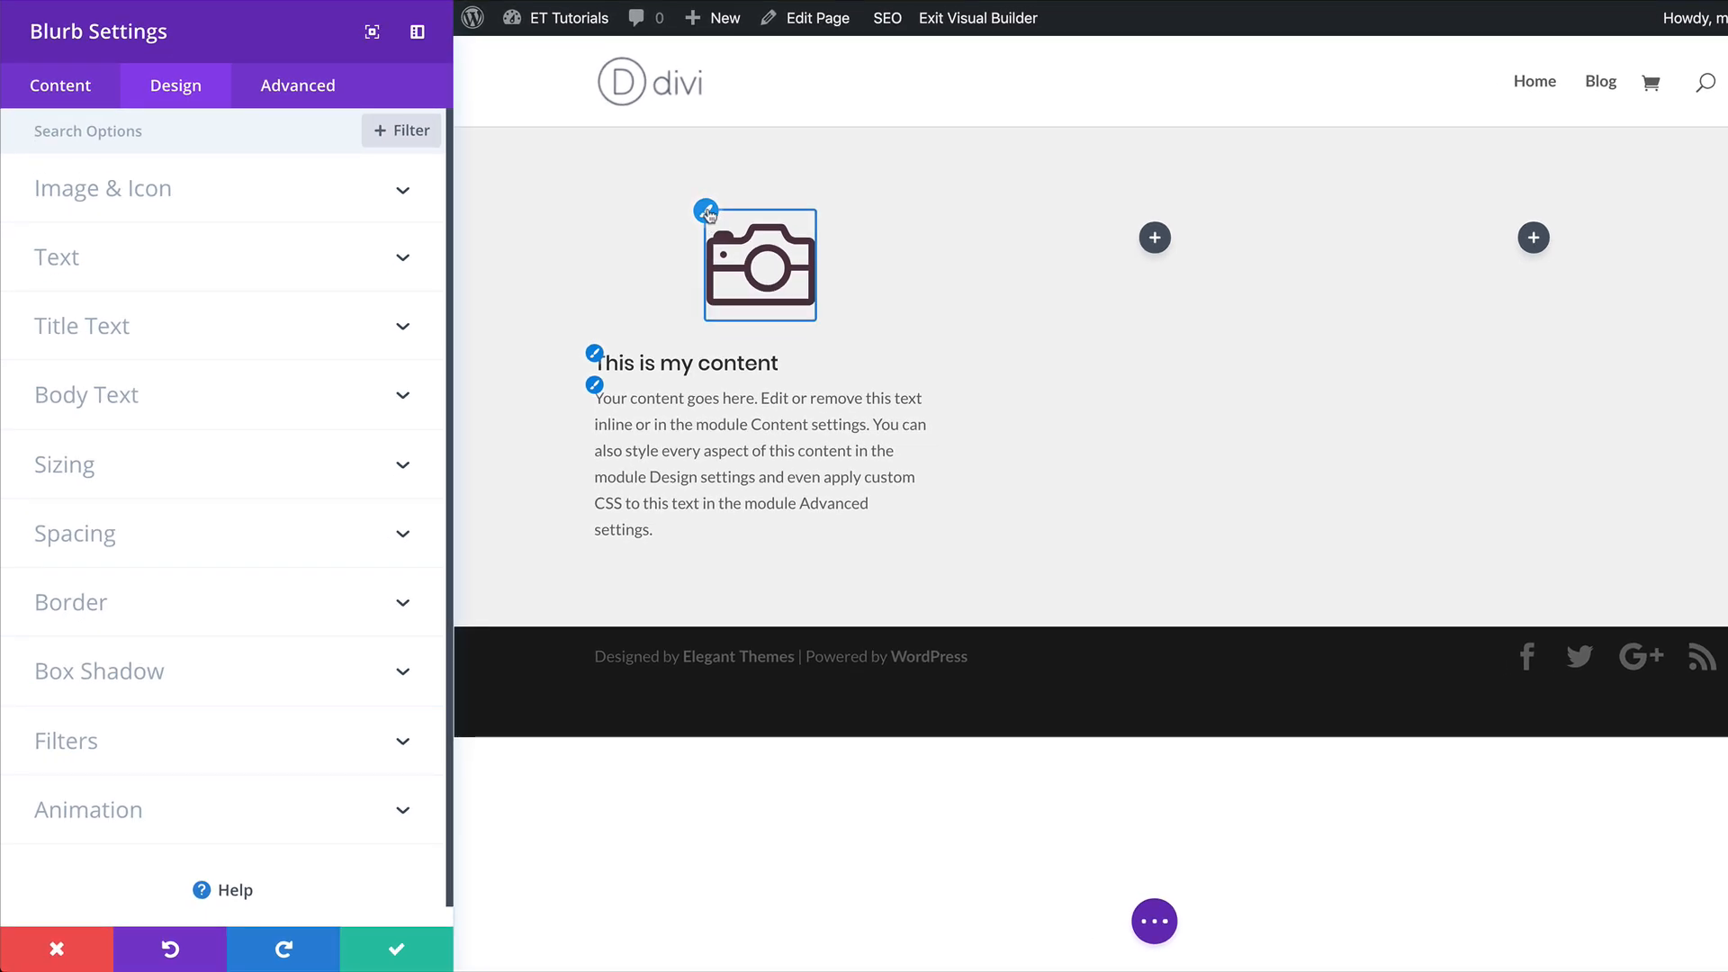
left_click(707, 213)
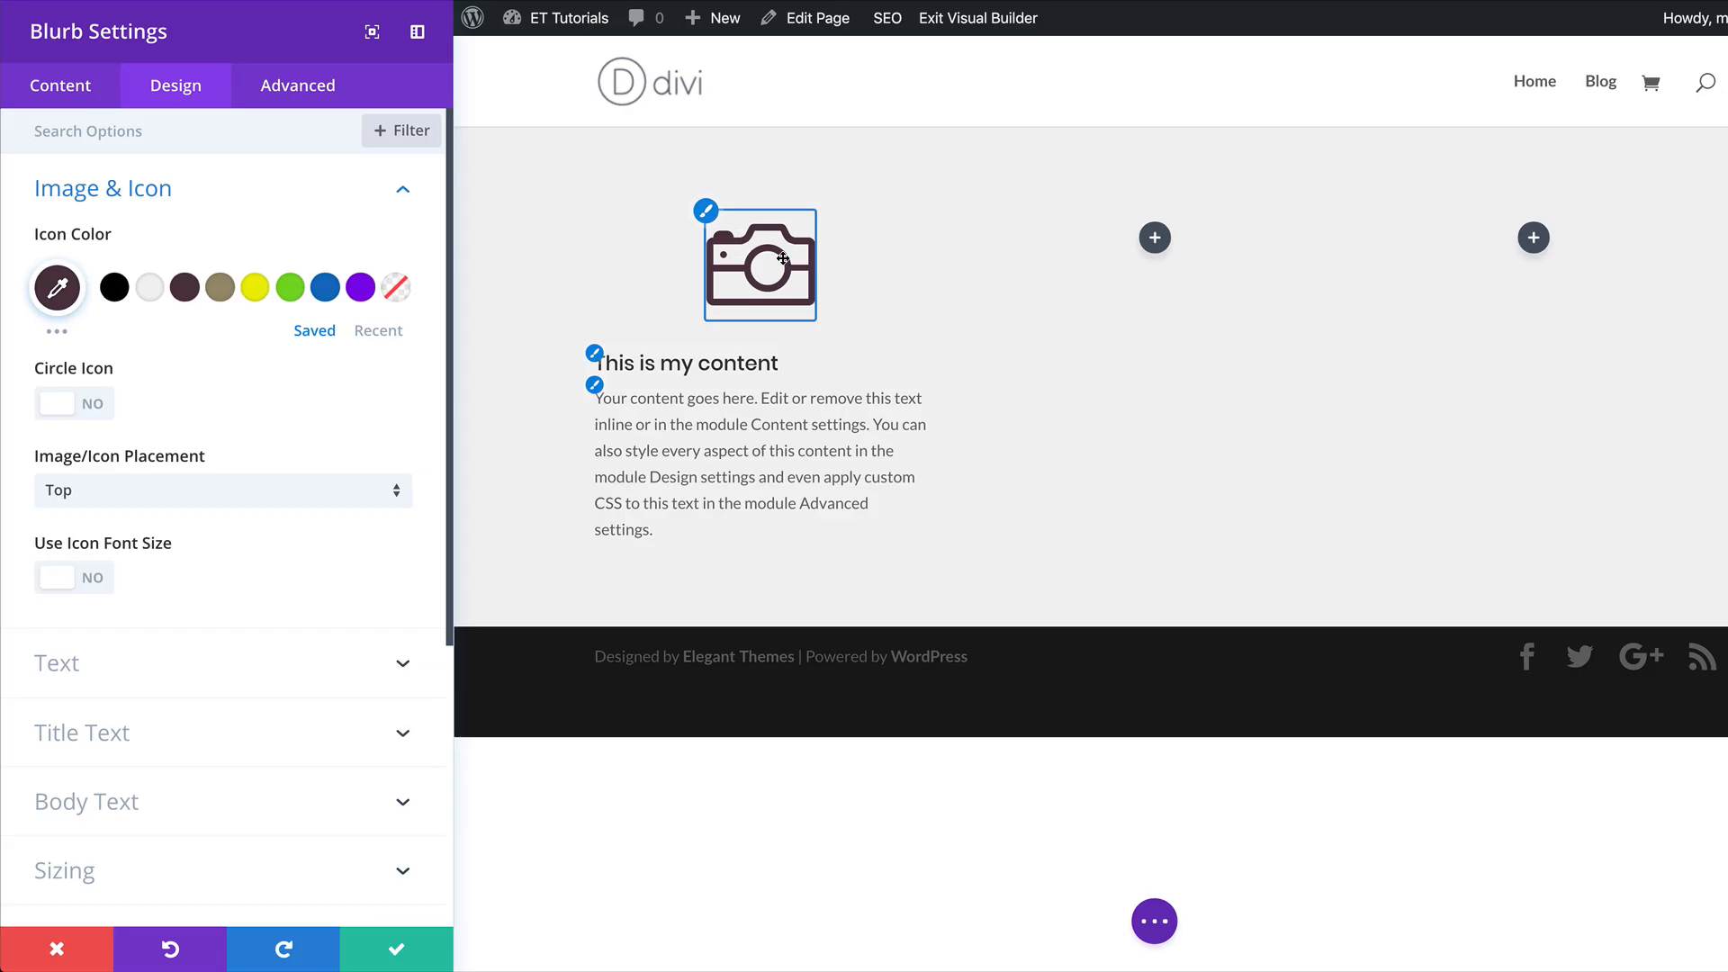
left_click(219, 290)
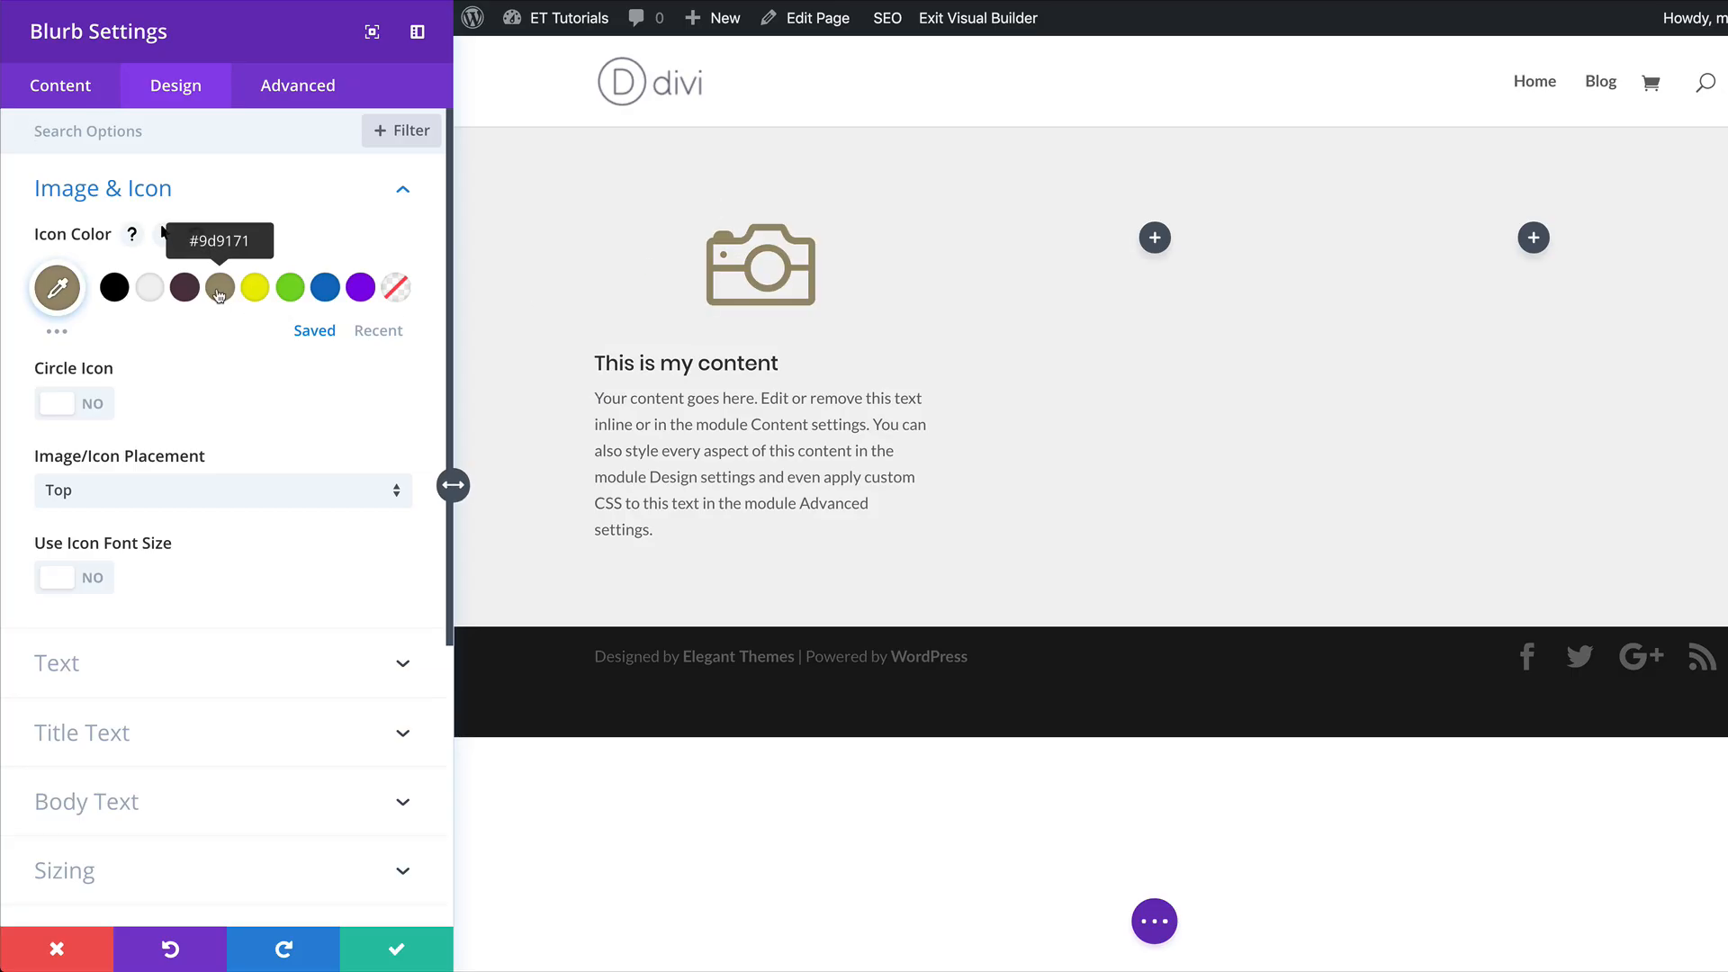
Center the blurb's title text, make it Bold and set its text size to 23px.
left_click(600, 360)
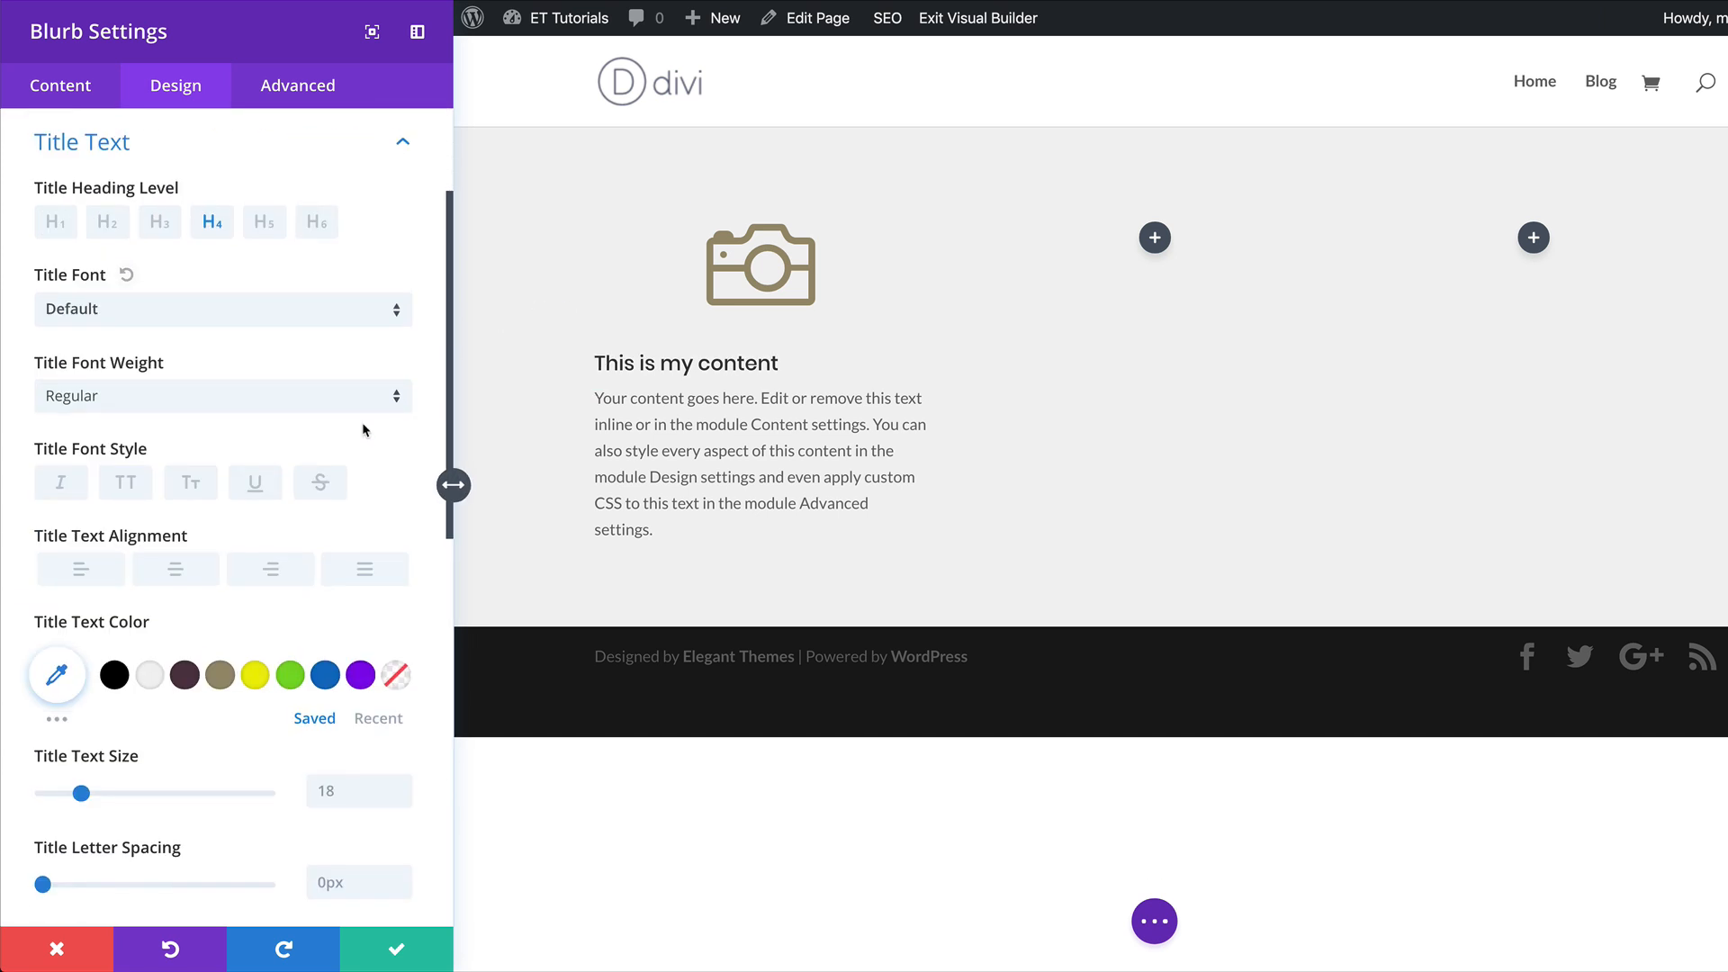
left_click(184, 572)
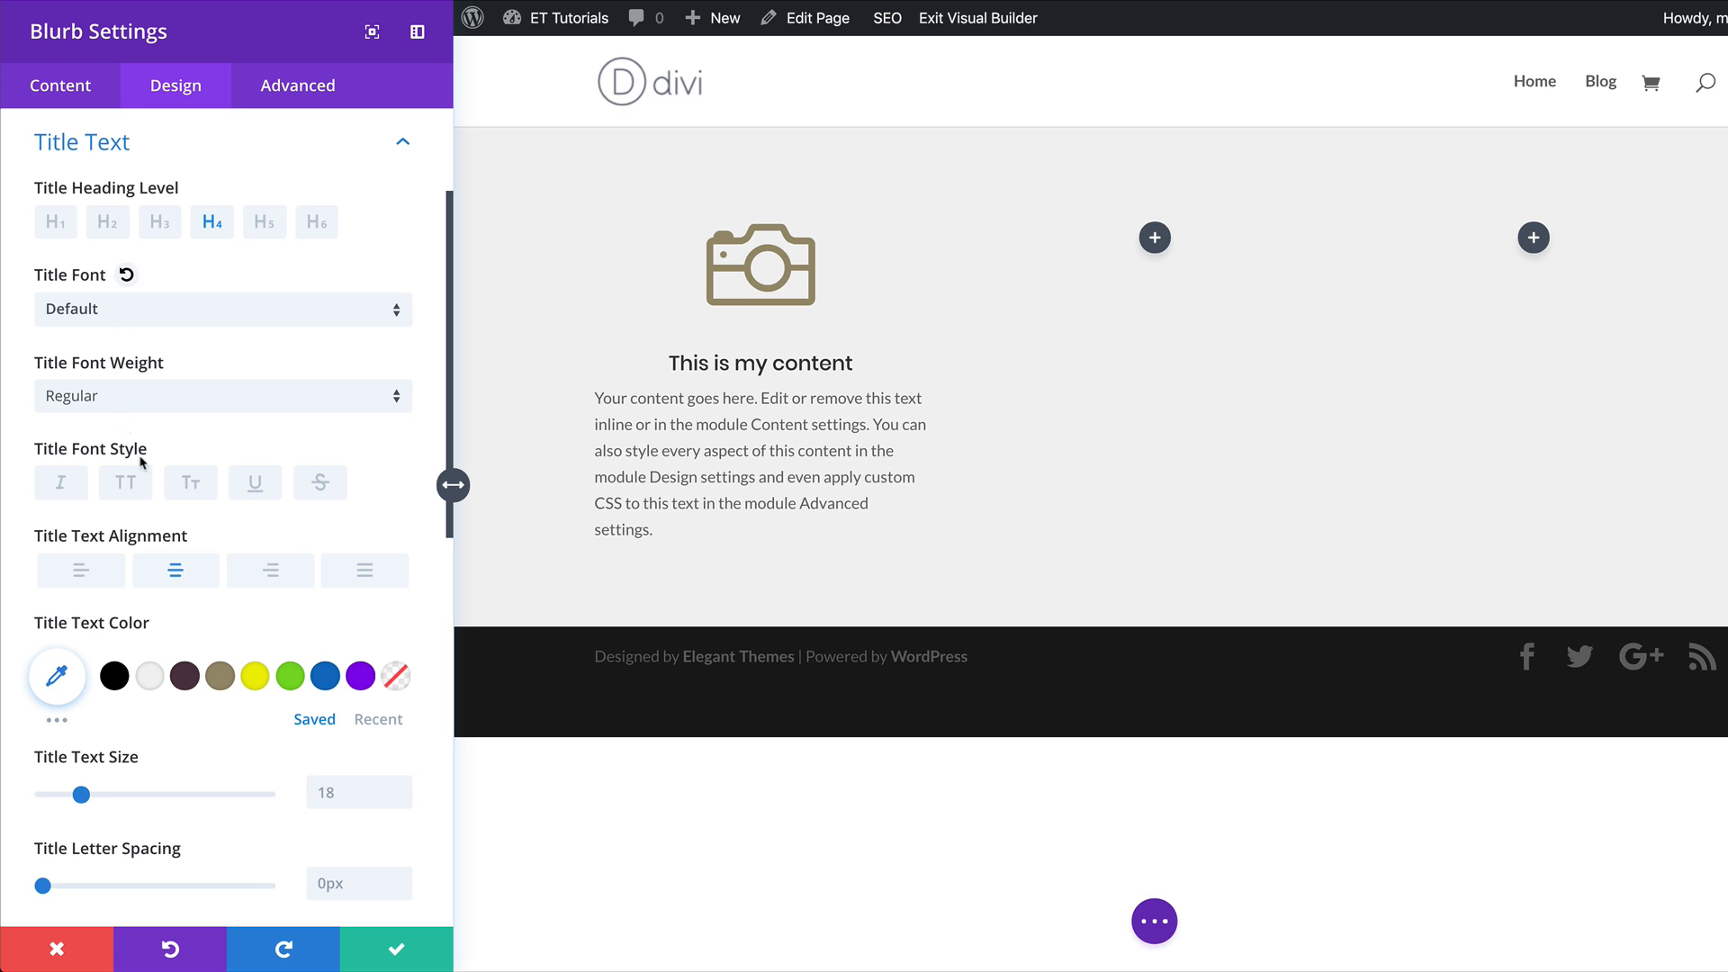
left_click(129, 404)
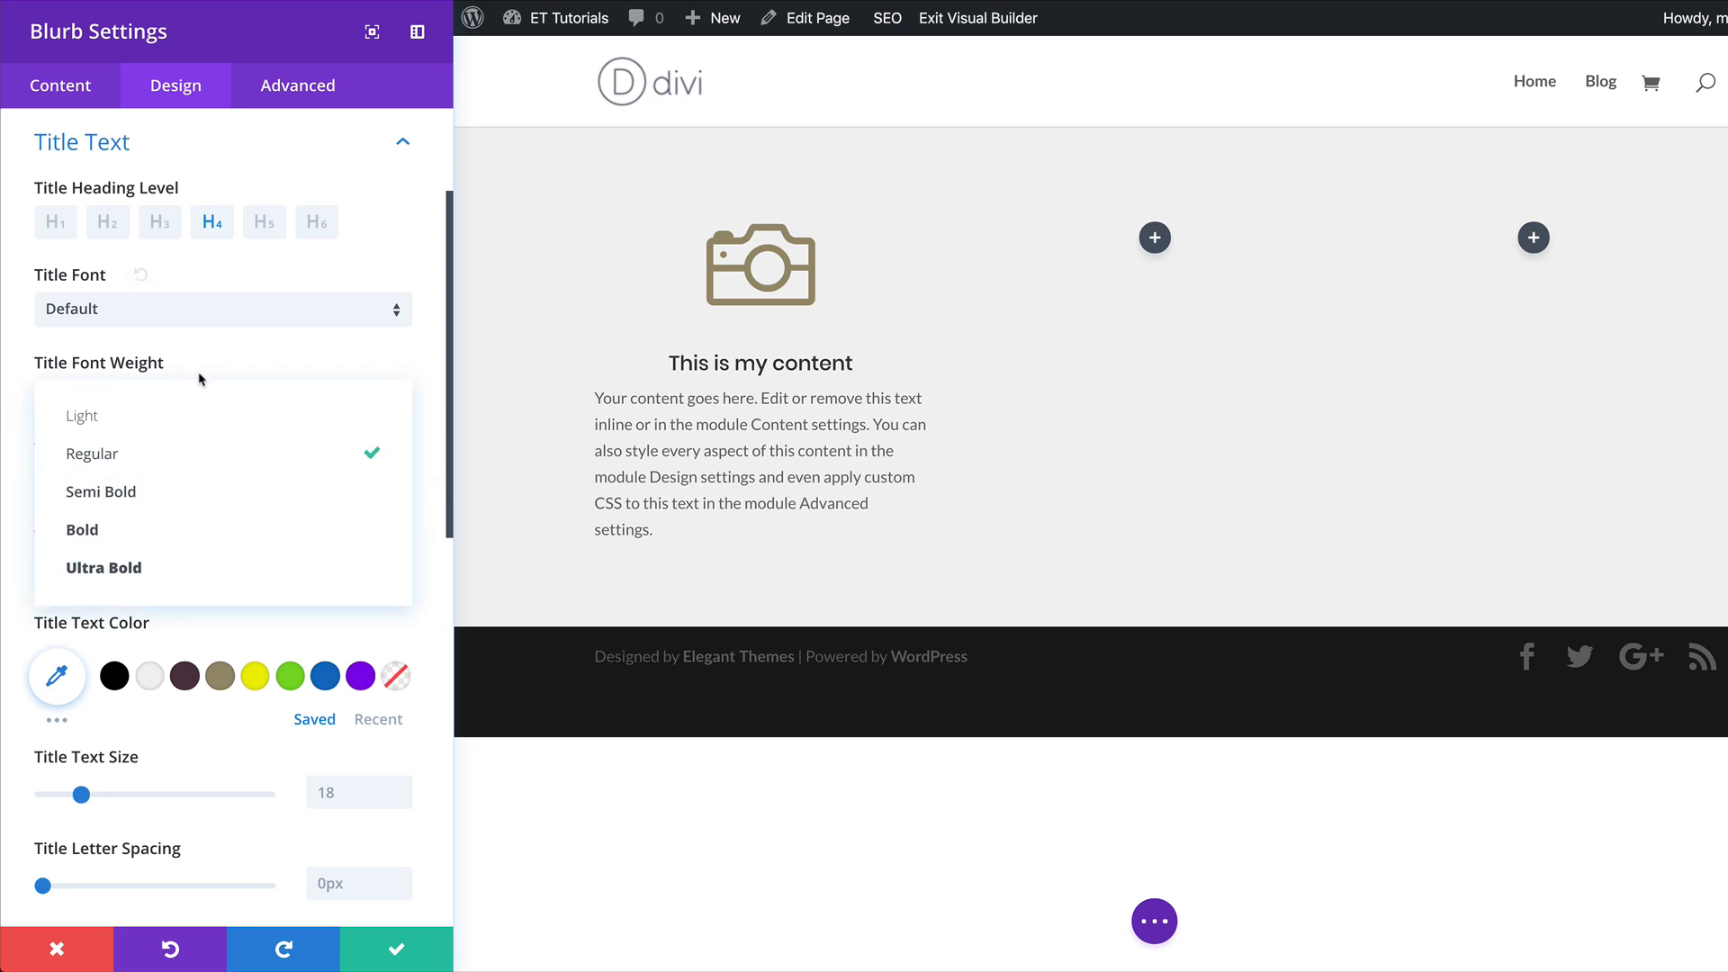
left_click(132, 535)
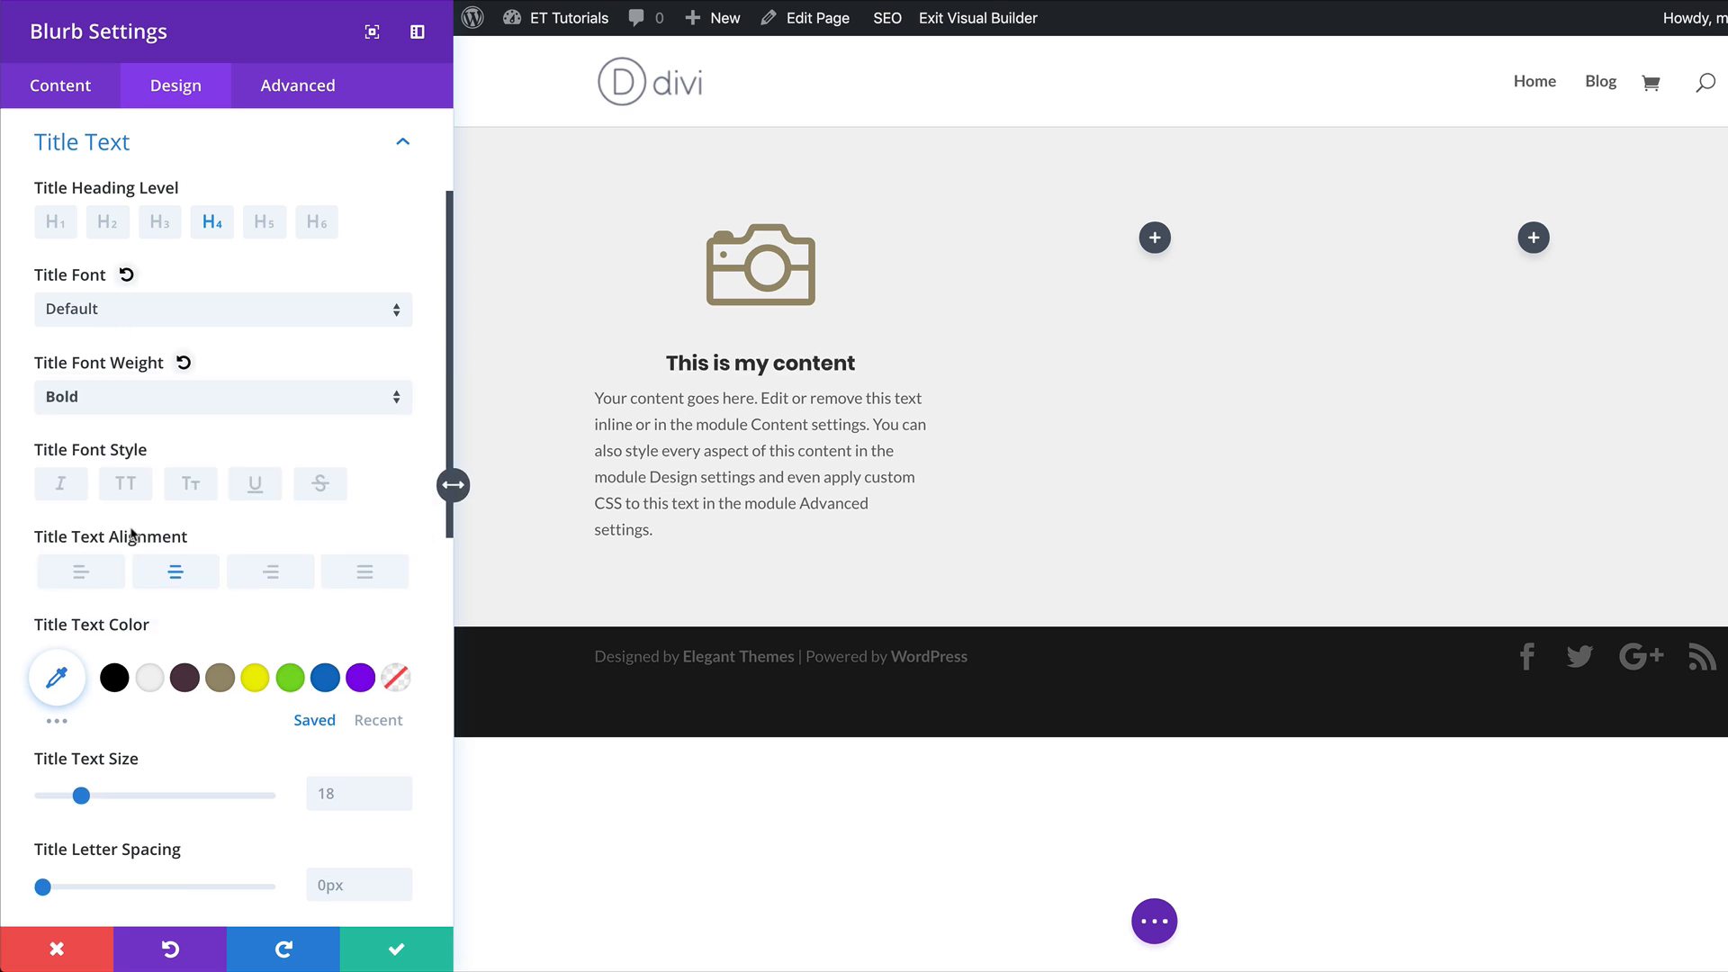
left_click_drag(81, 796, 94, 799)
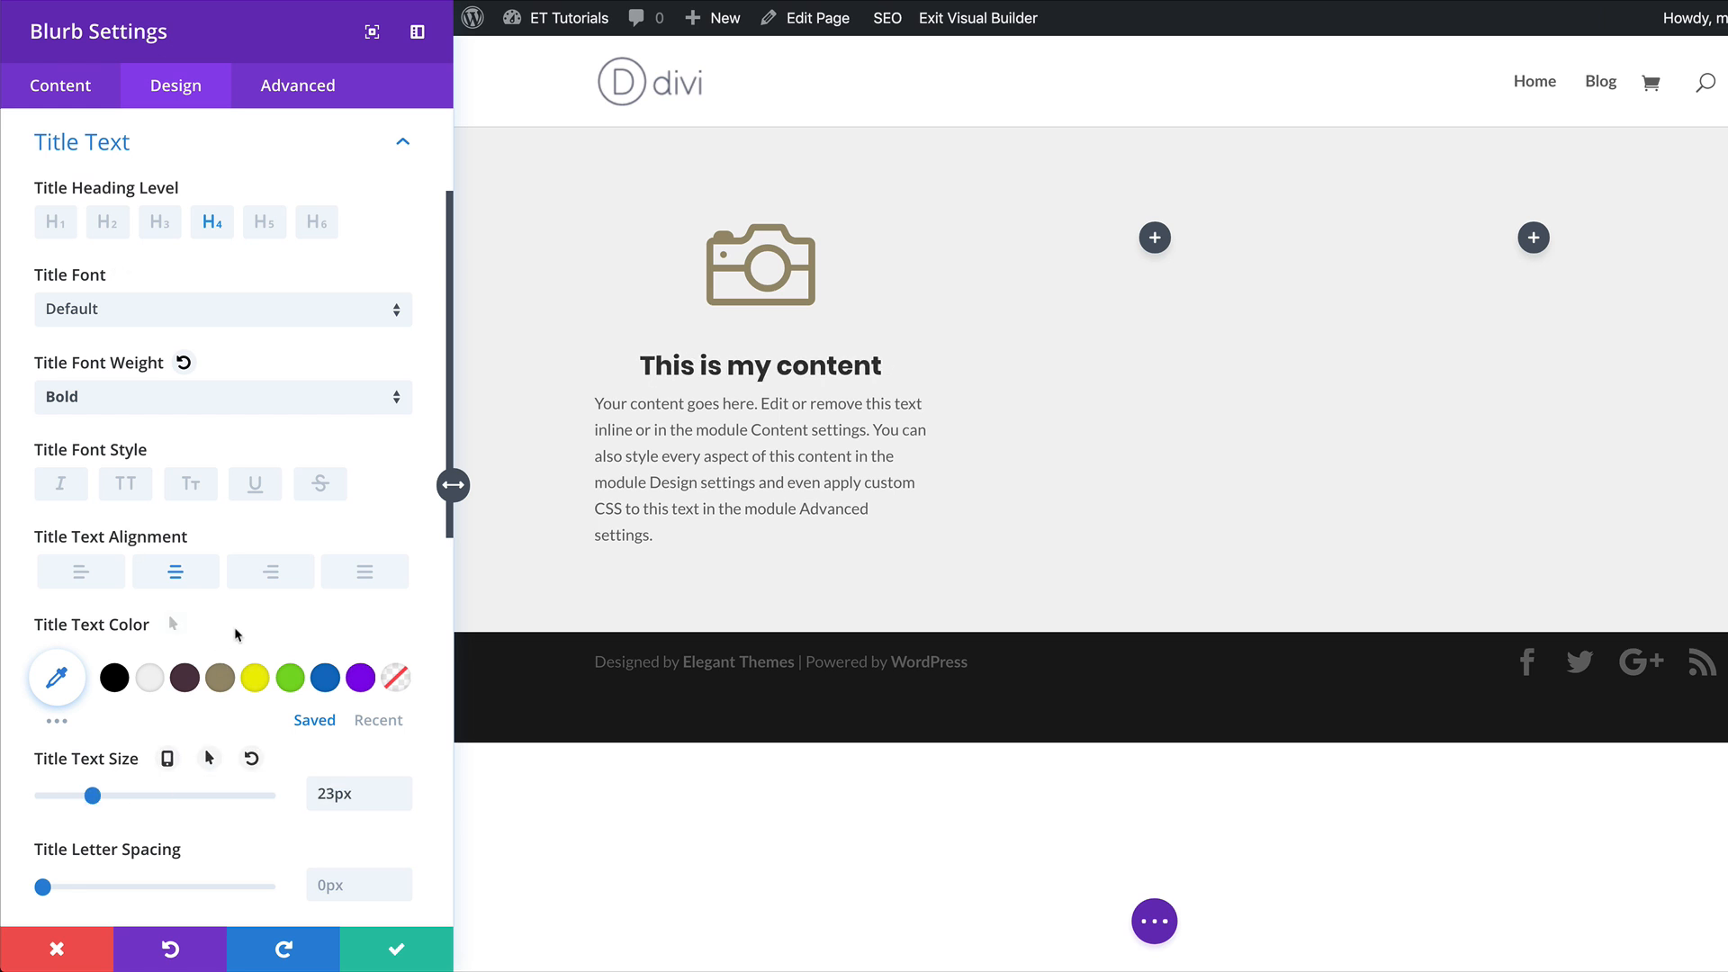
Center the blurb's body text, color it #533745 and set its font weight to Semi Bold.
scroll(248, 603, "down", 3)
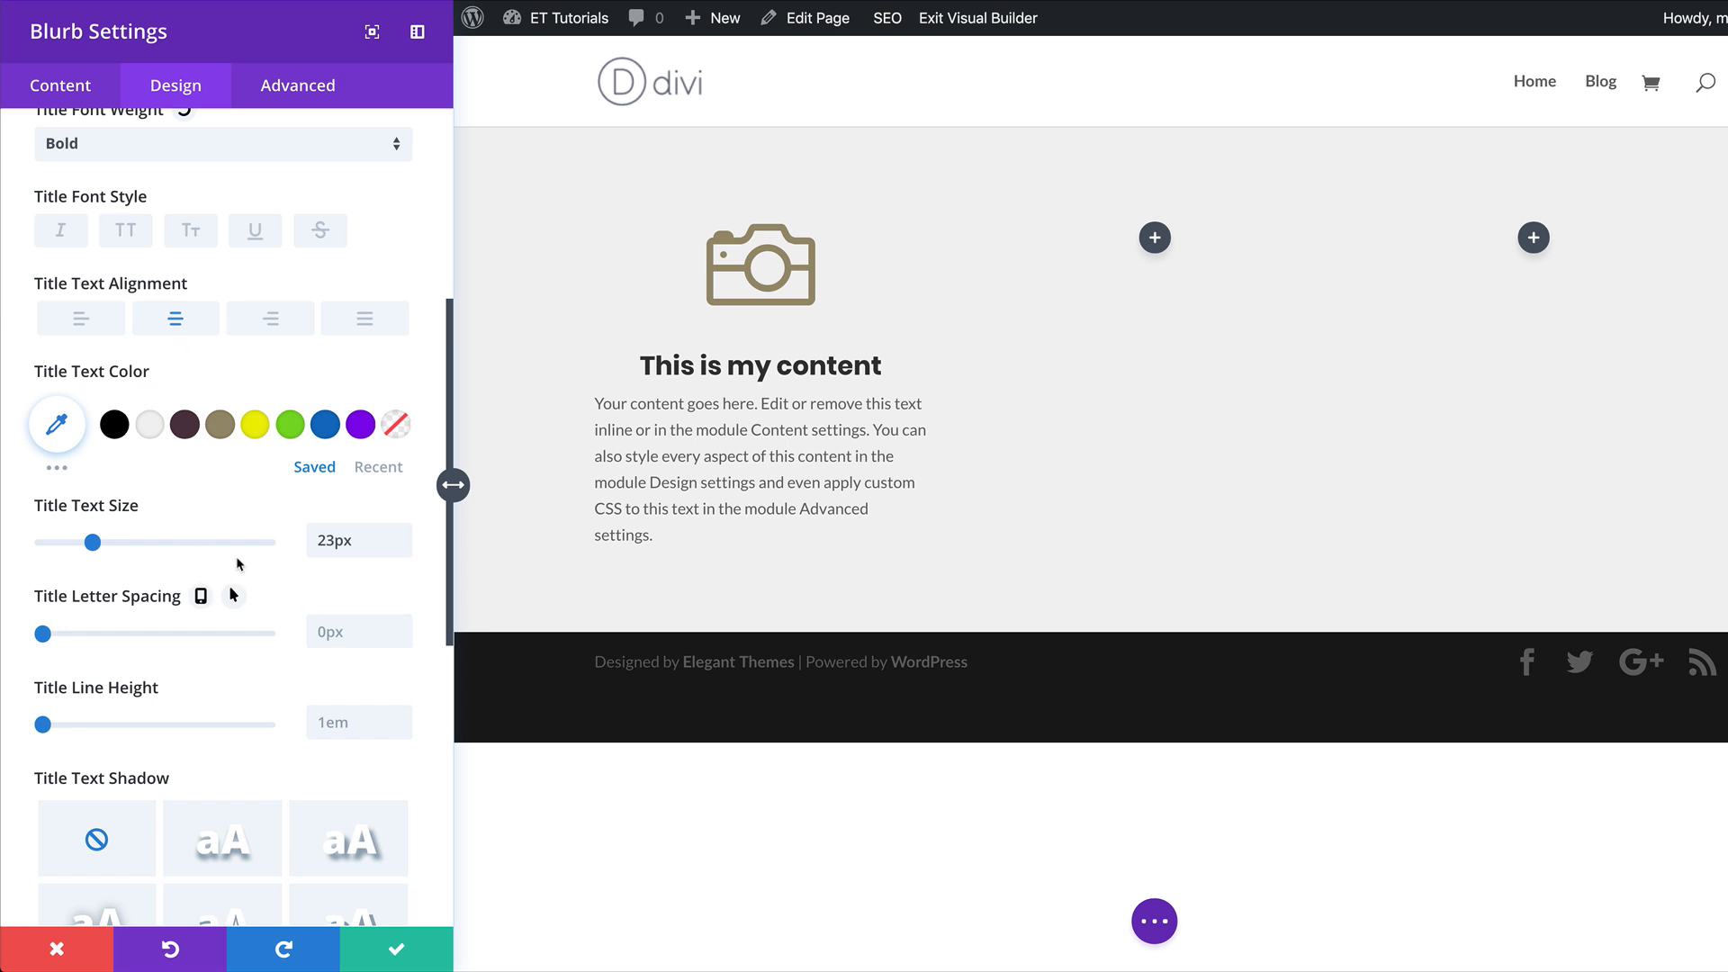
scroll(225, 567, "down", 8)
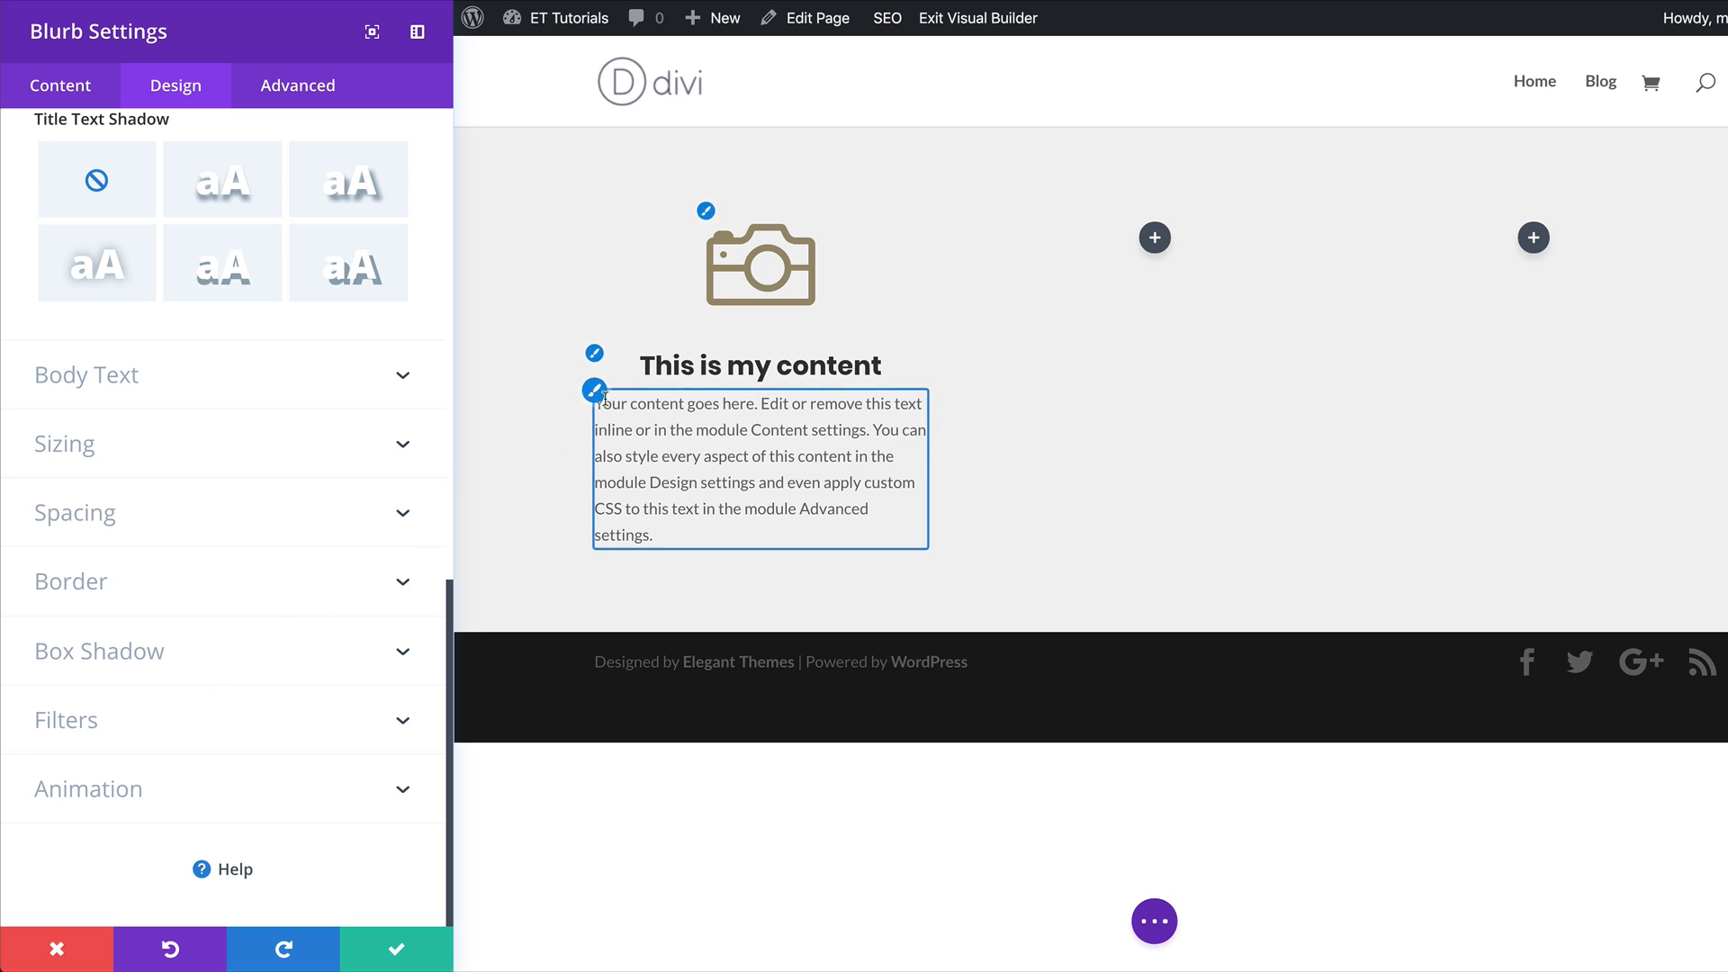
left_click(595, 393)
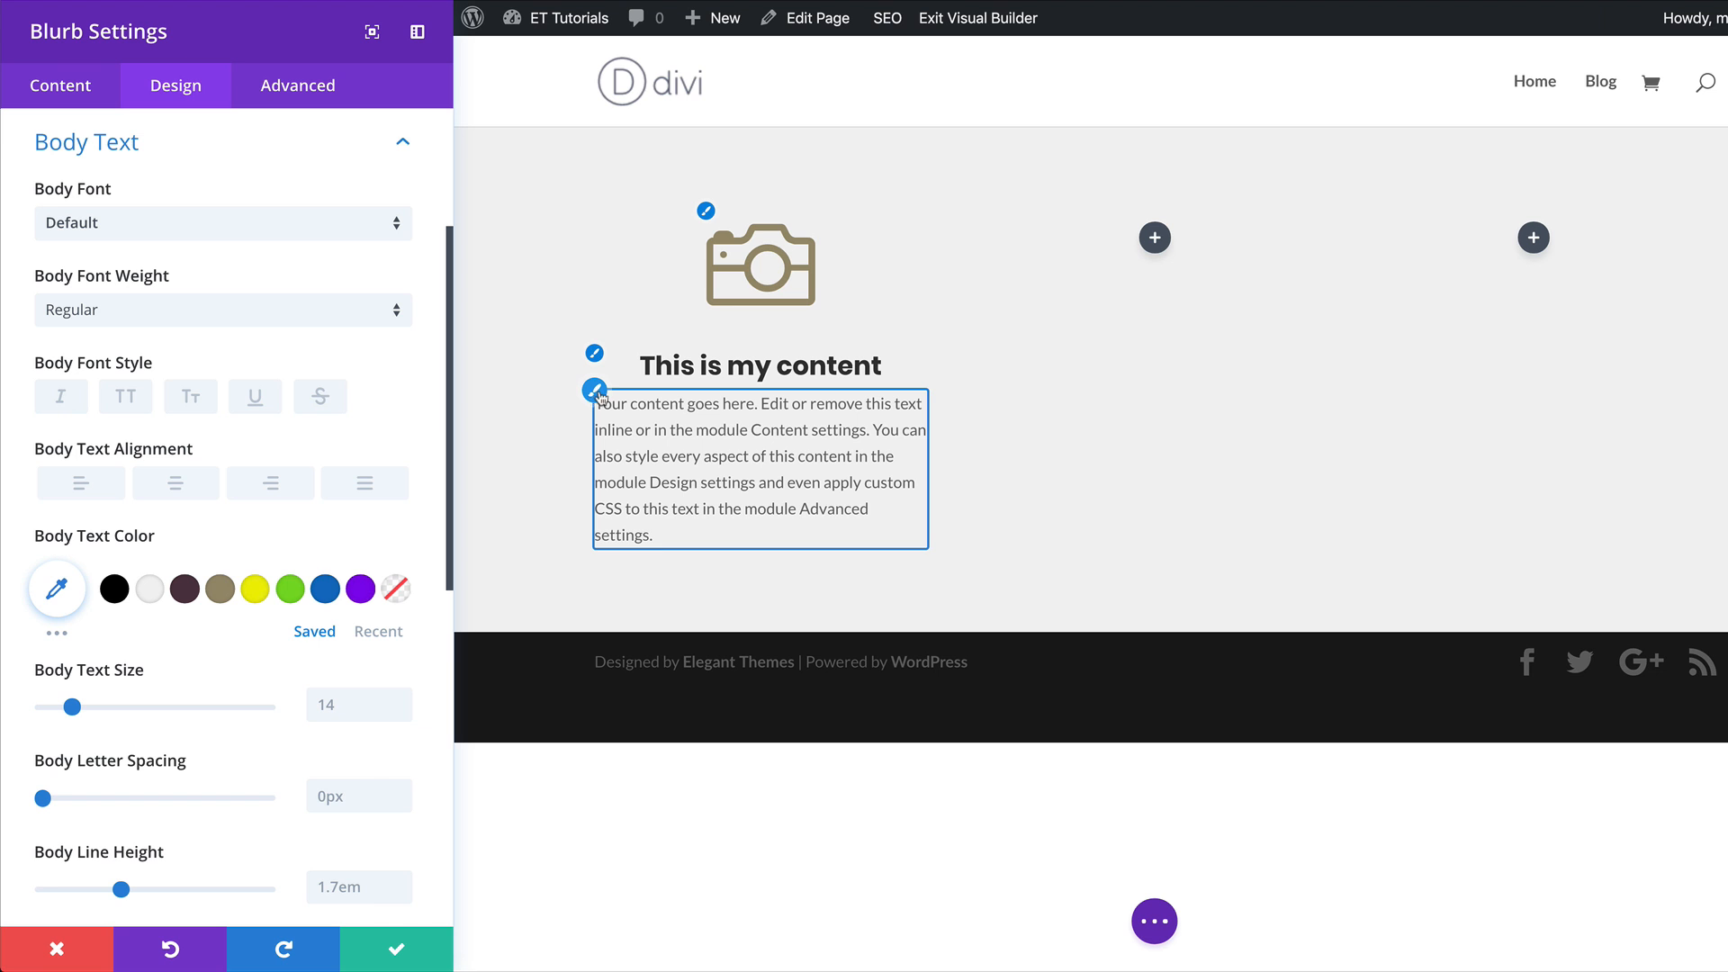
left_click(176, 486)
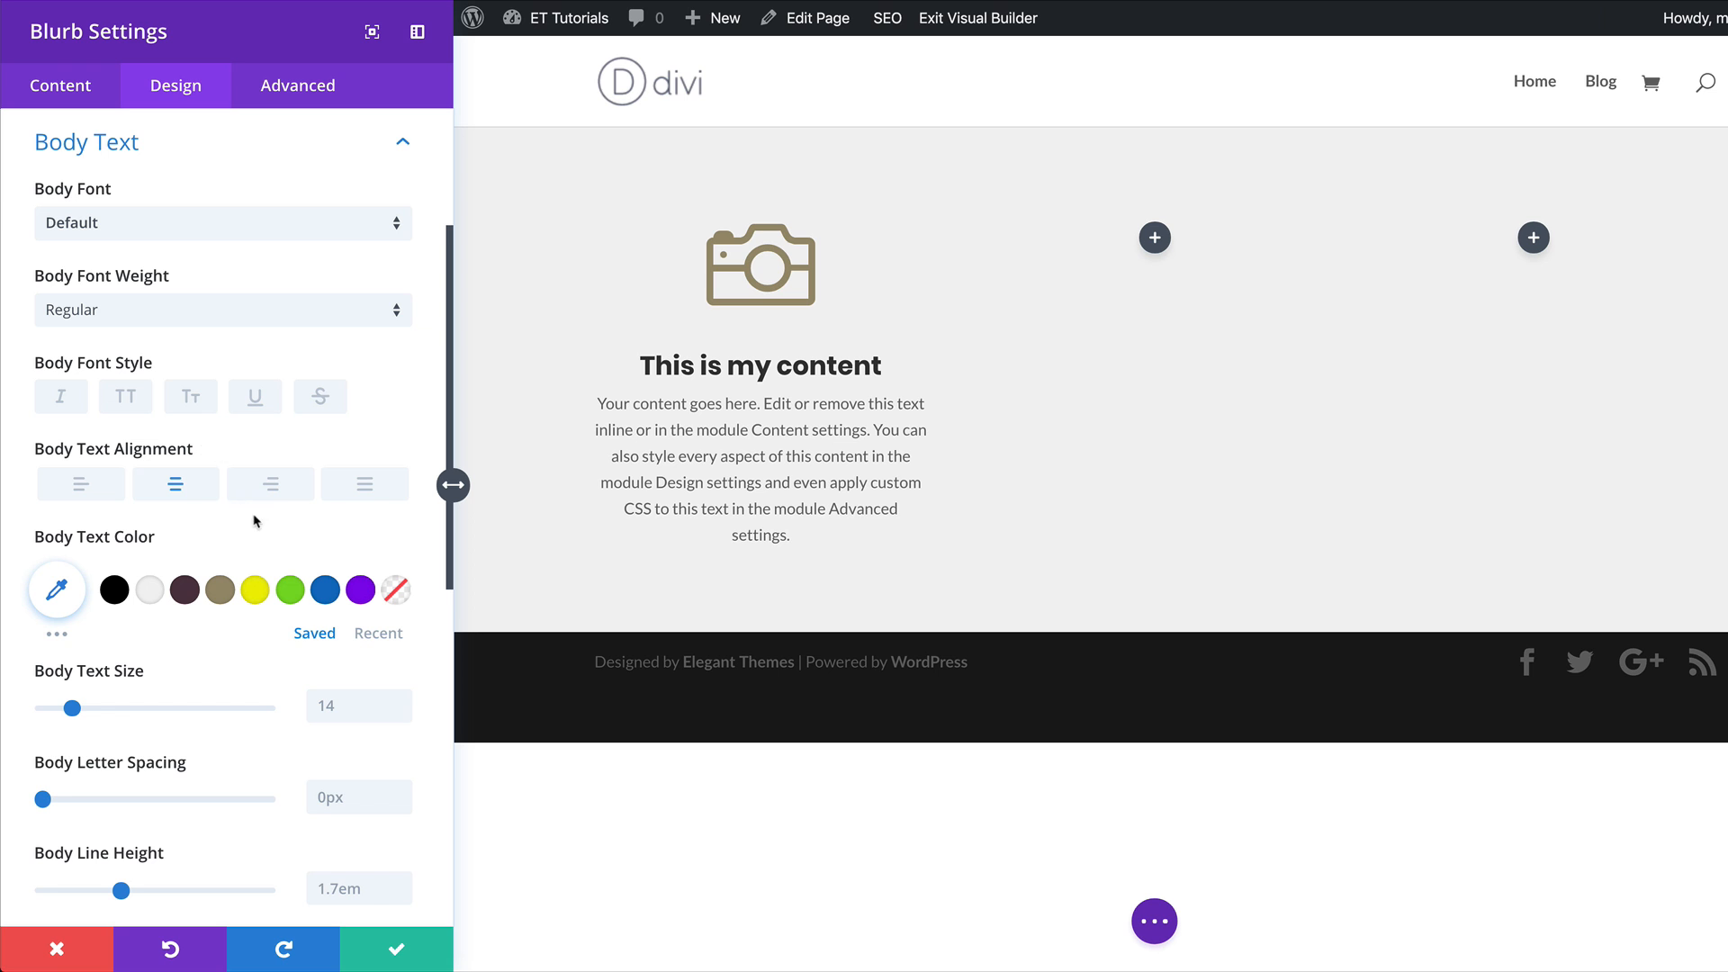
left_click(189, 592)
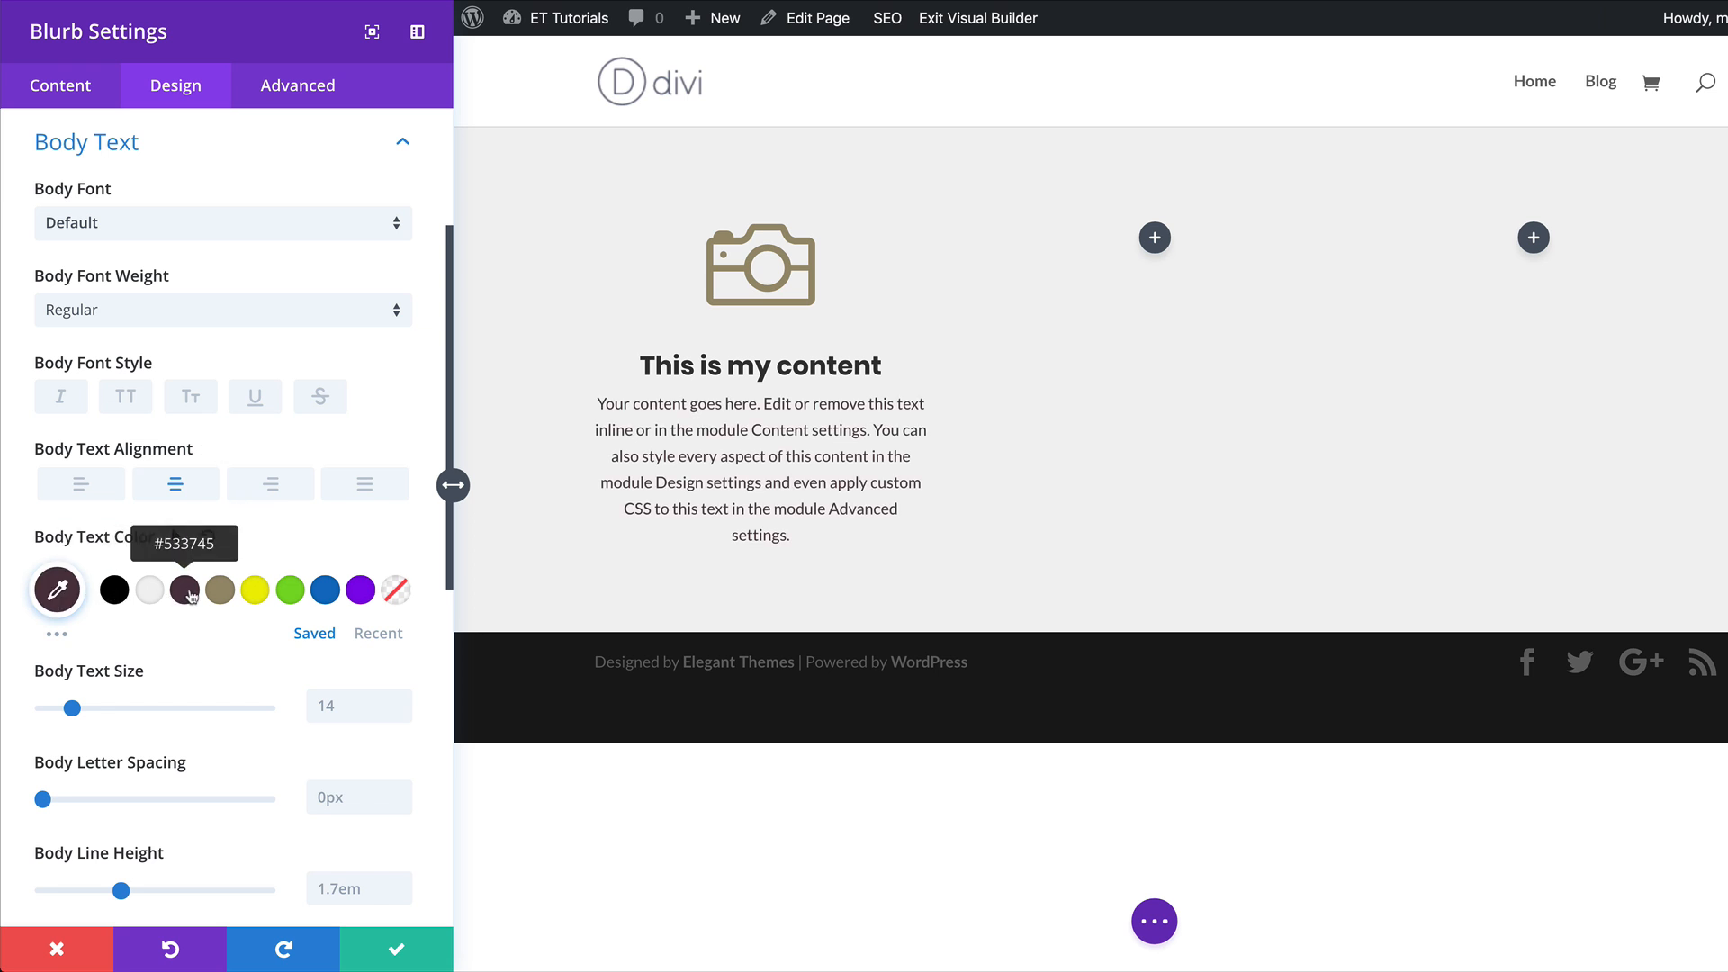
left_click(176, 314)
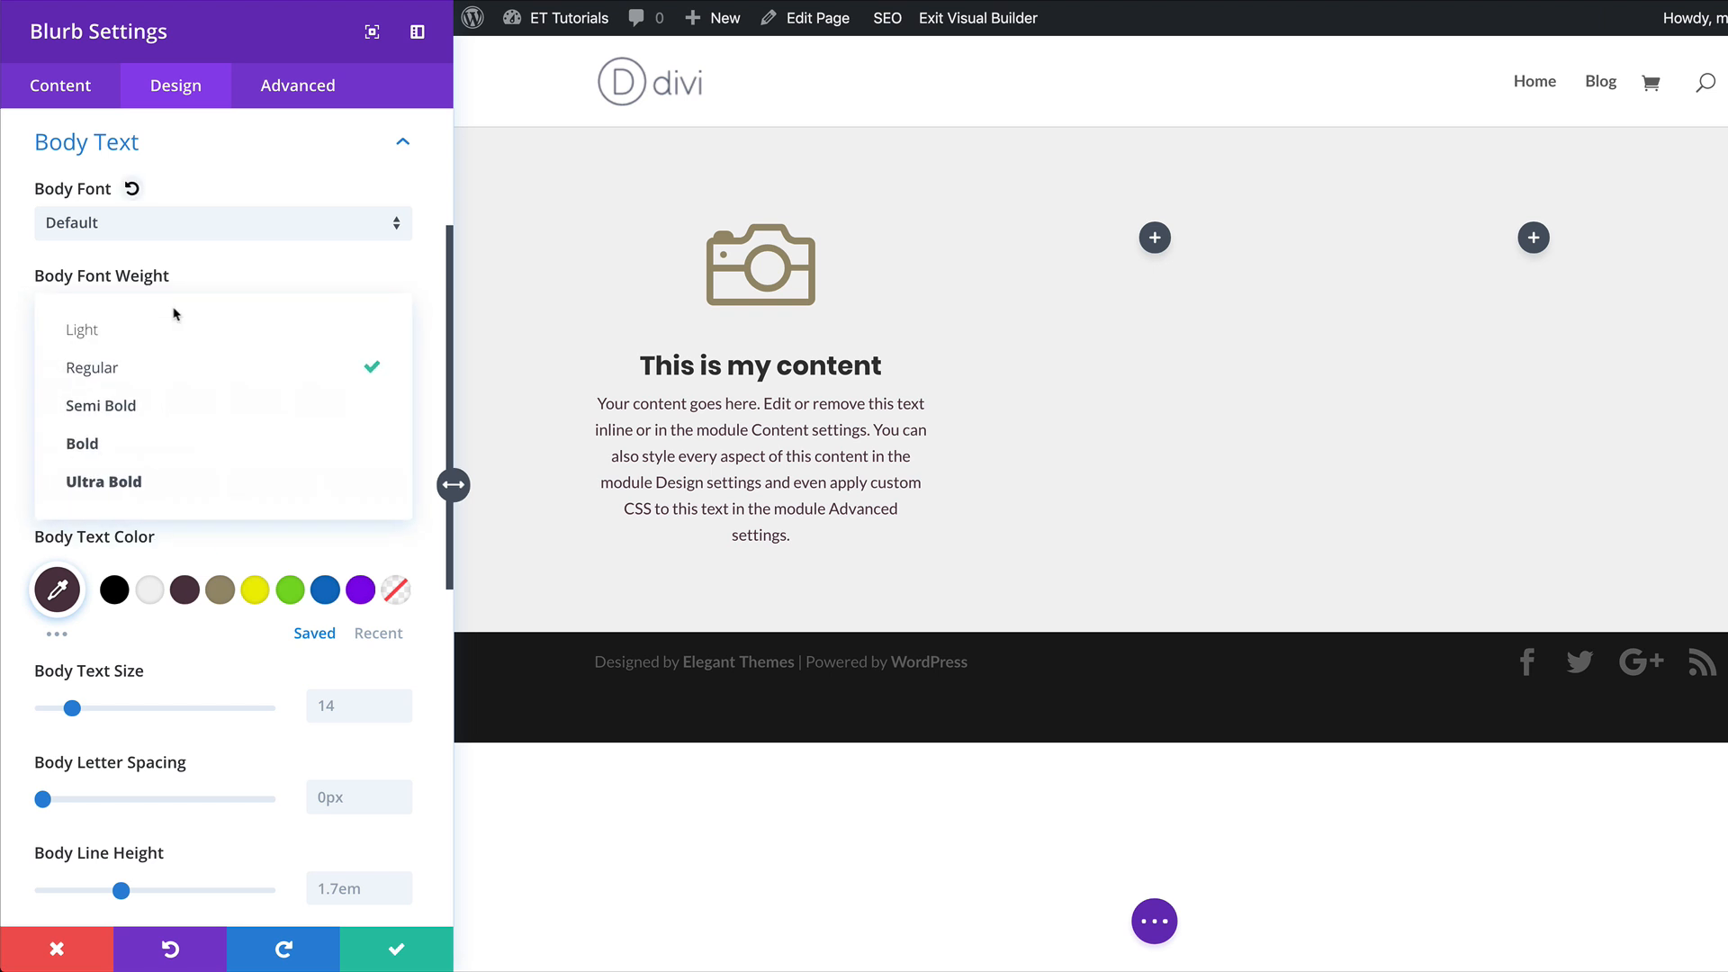
left_click(177, 417)
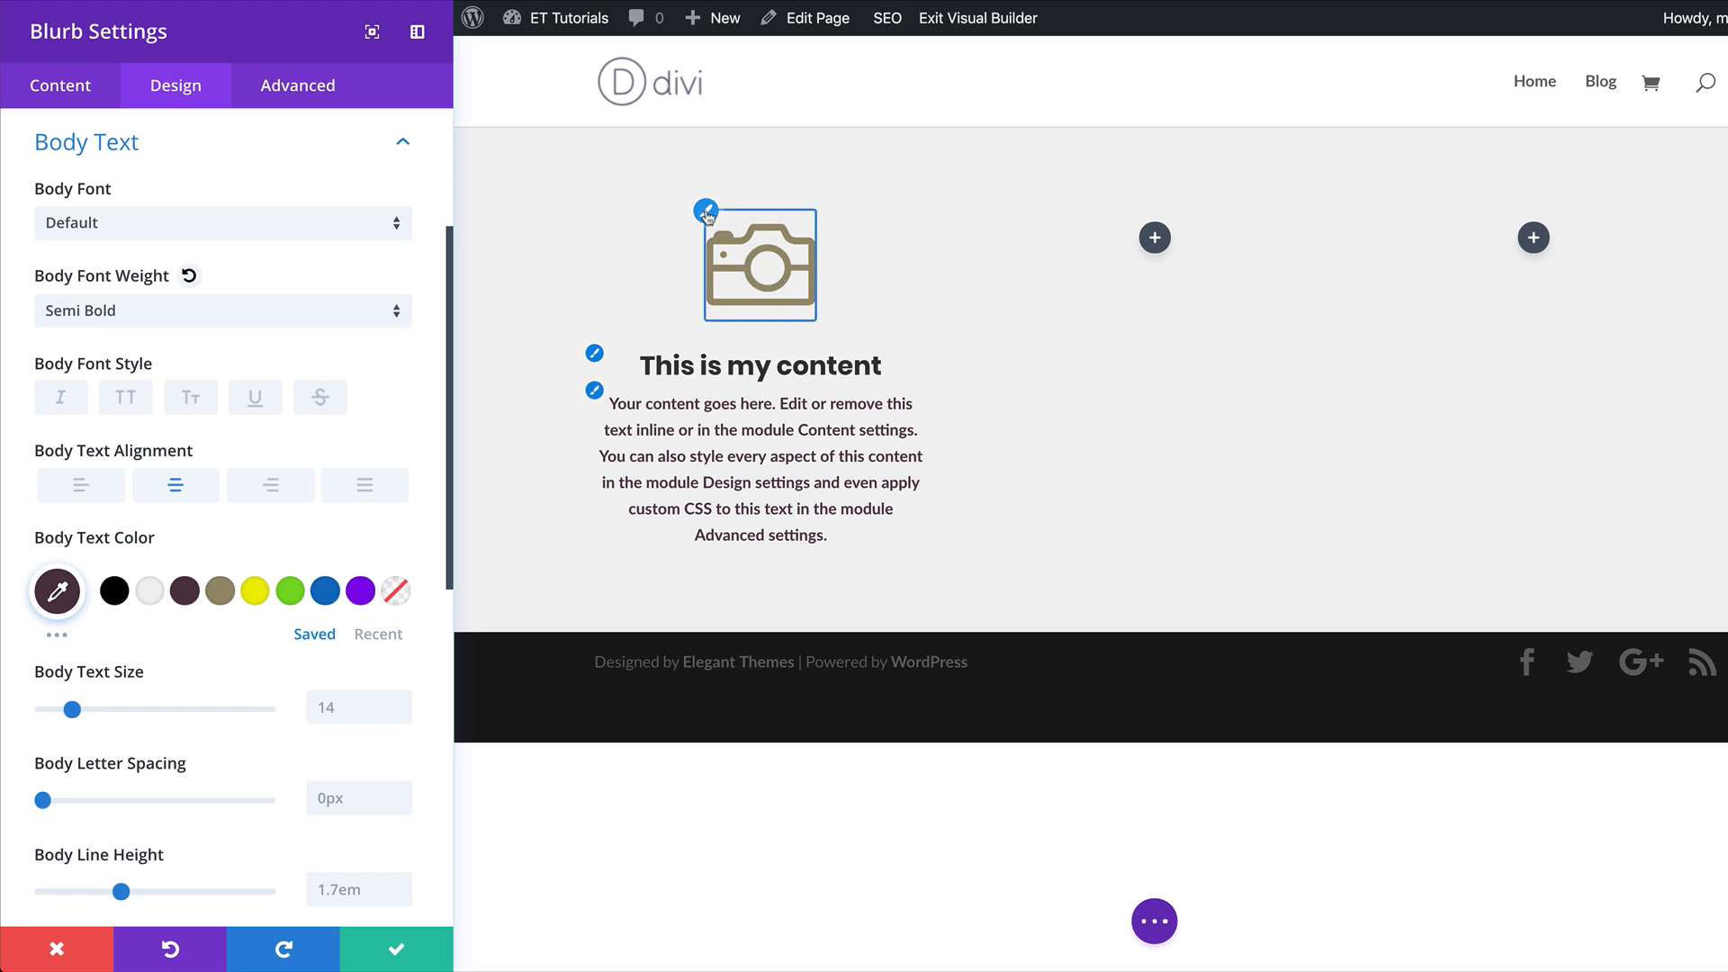
Enable a custom icon font size for the blurb, set it to 60px and save the module settings.
left_click(706, 212)
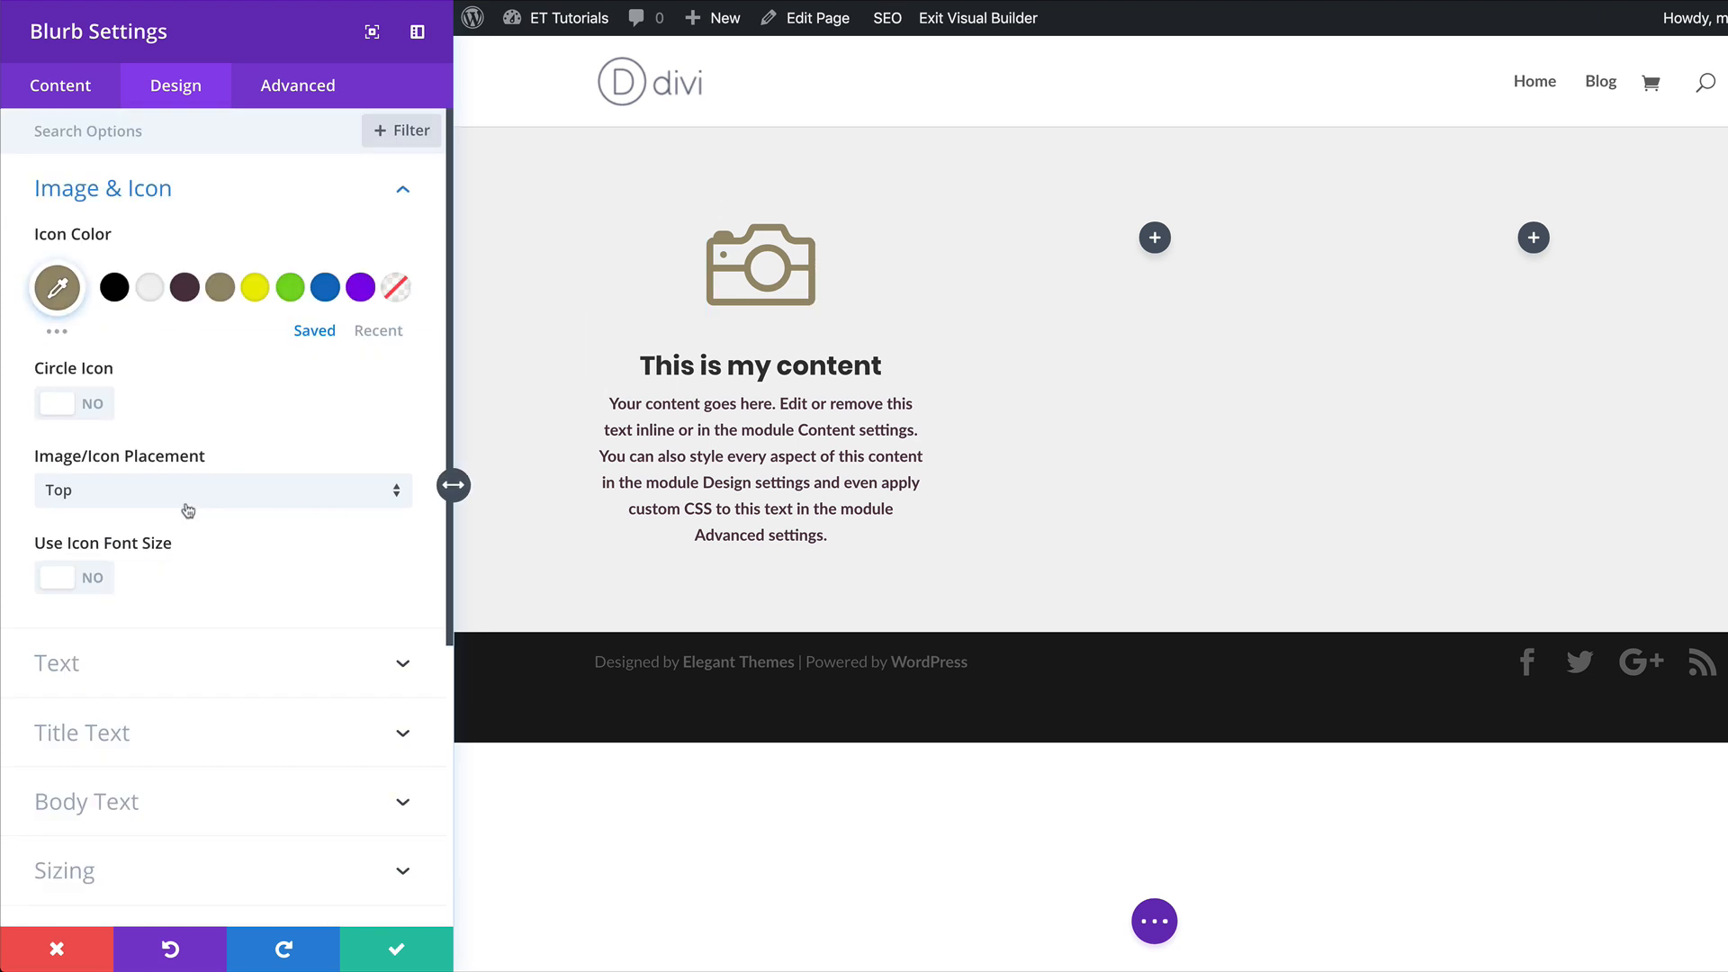
left_click(105, 584)
left_click_drag(222, 673, 155, 671)
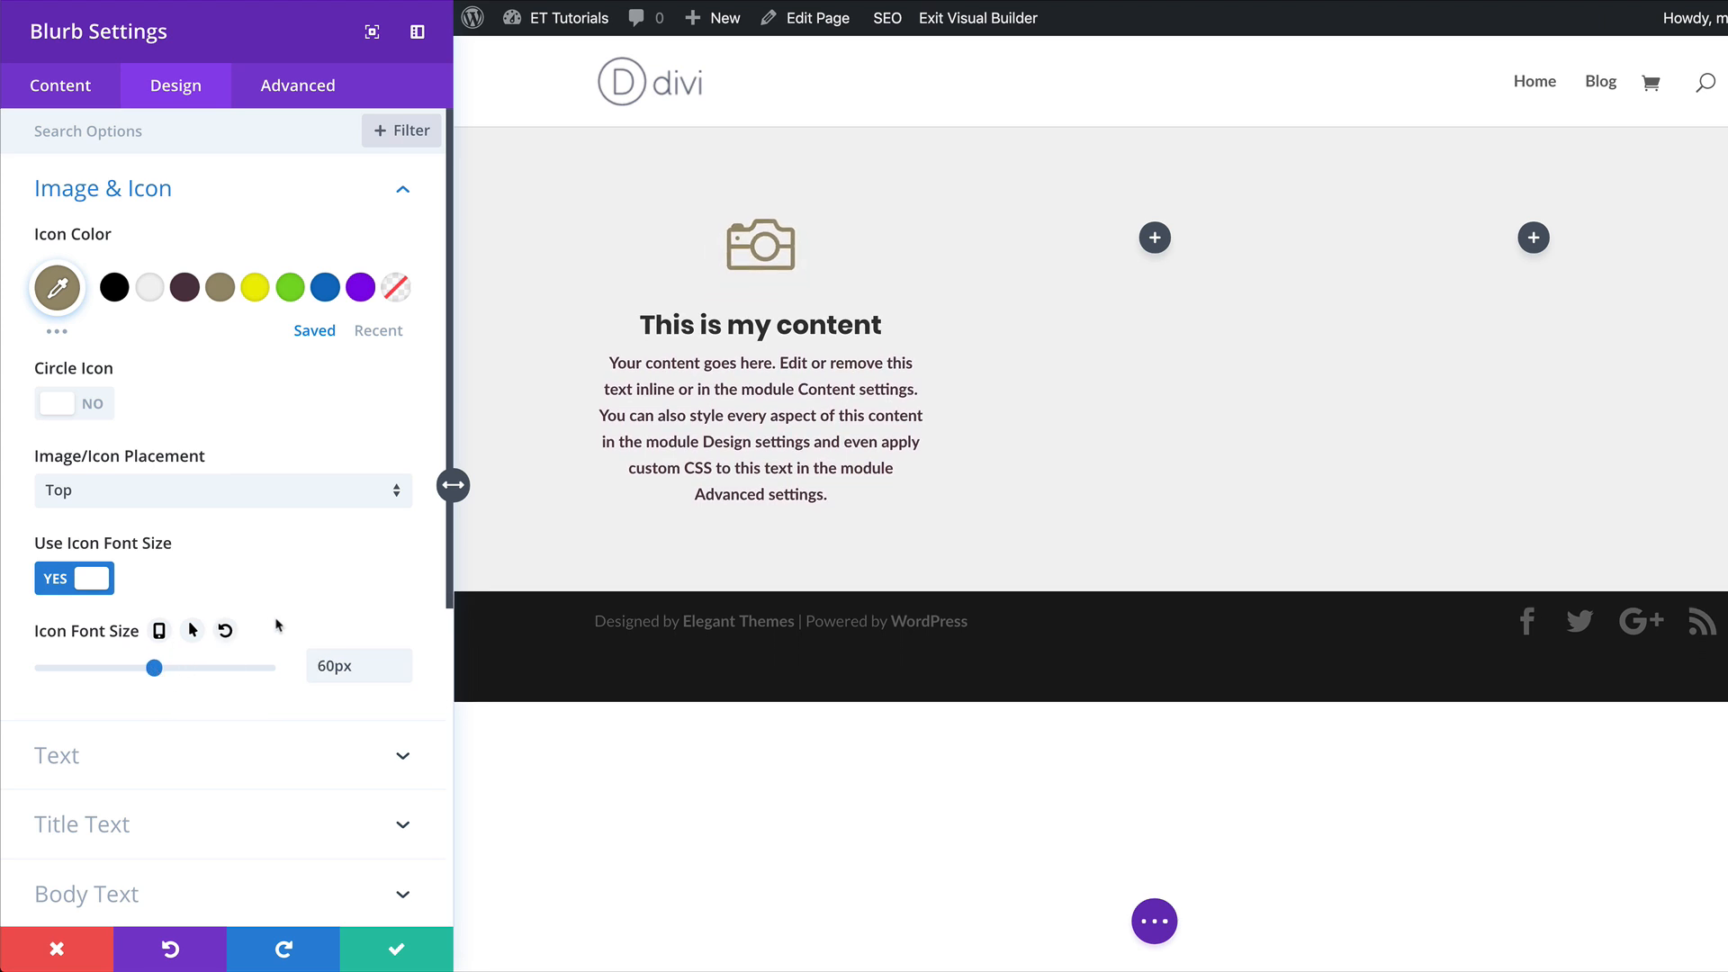
left_click(397, 950)
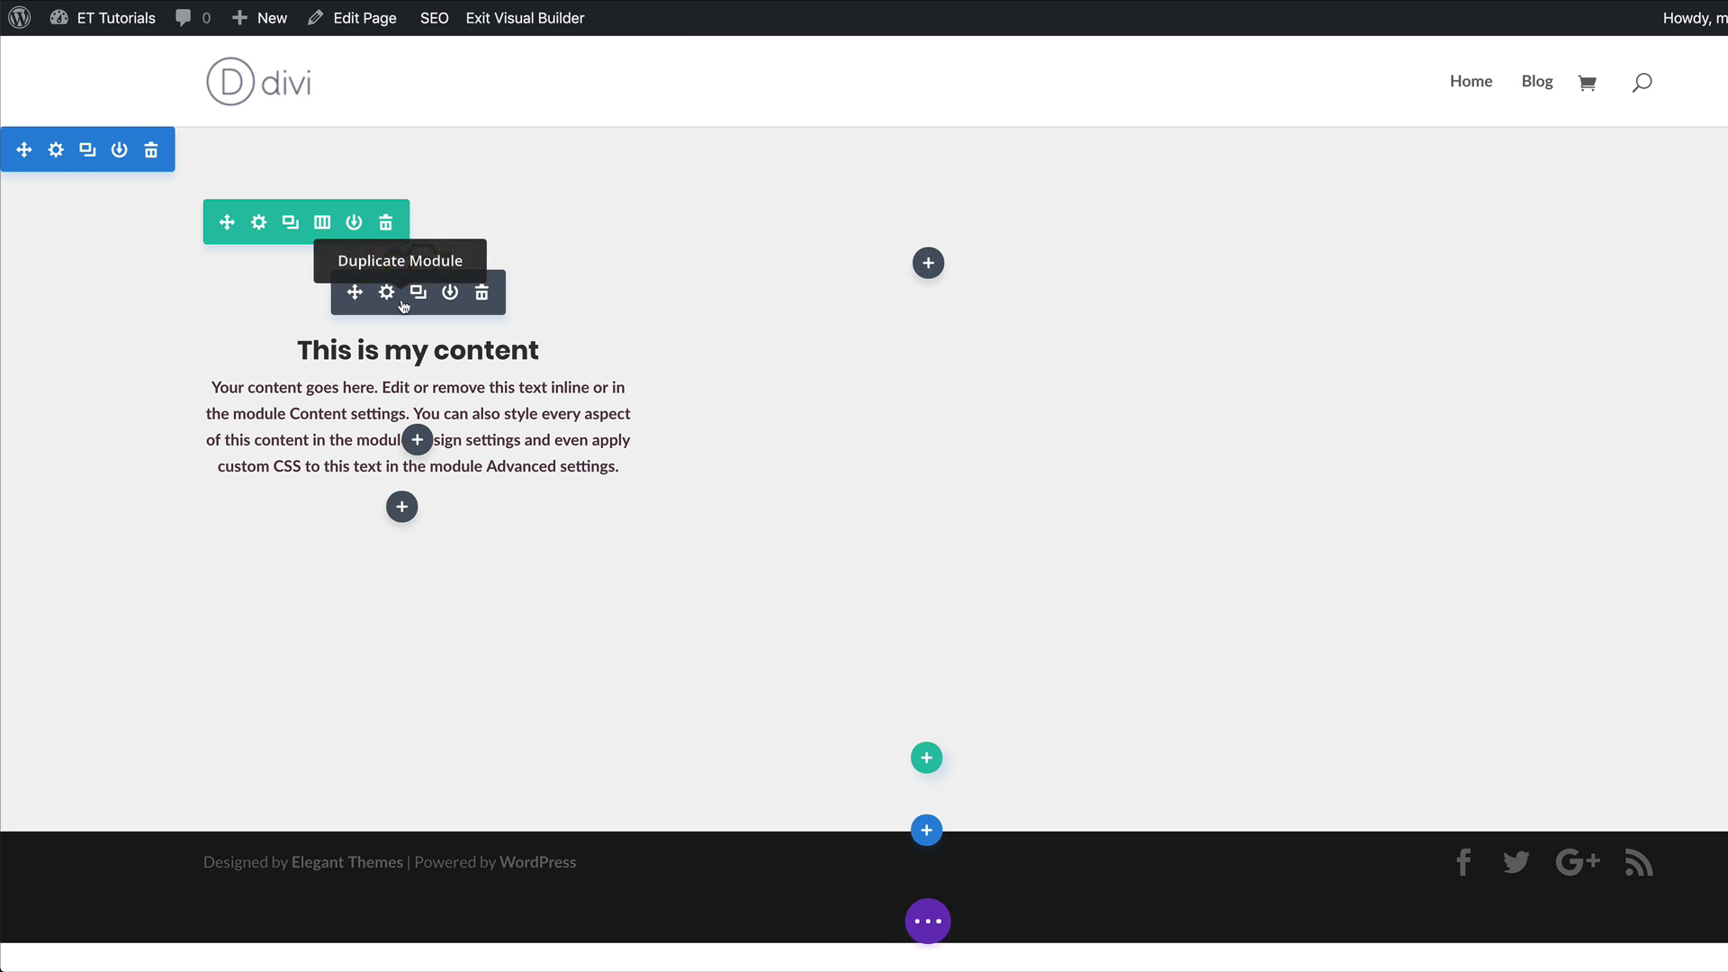
Paste the copied blurb into the row's second column, change its icon to the hard drive and save it.
left_click(928, 263)
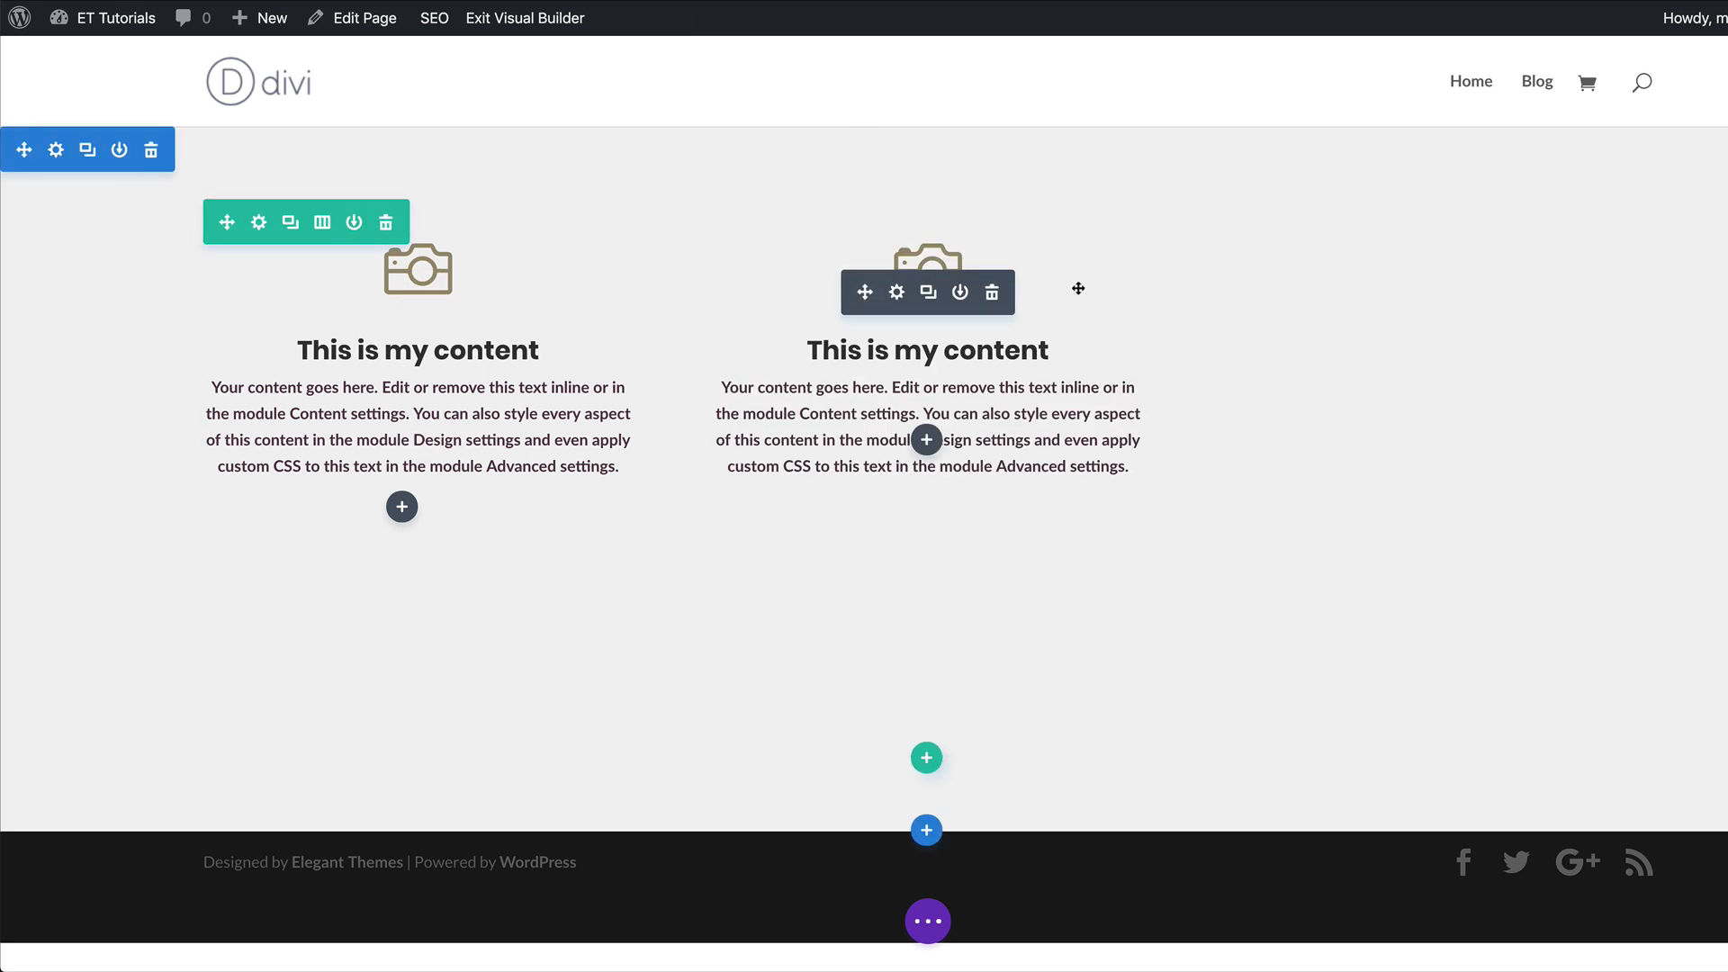
mouse_move(1076, 259)
left_click(897, 293)
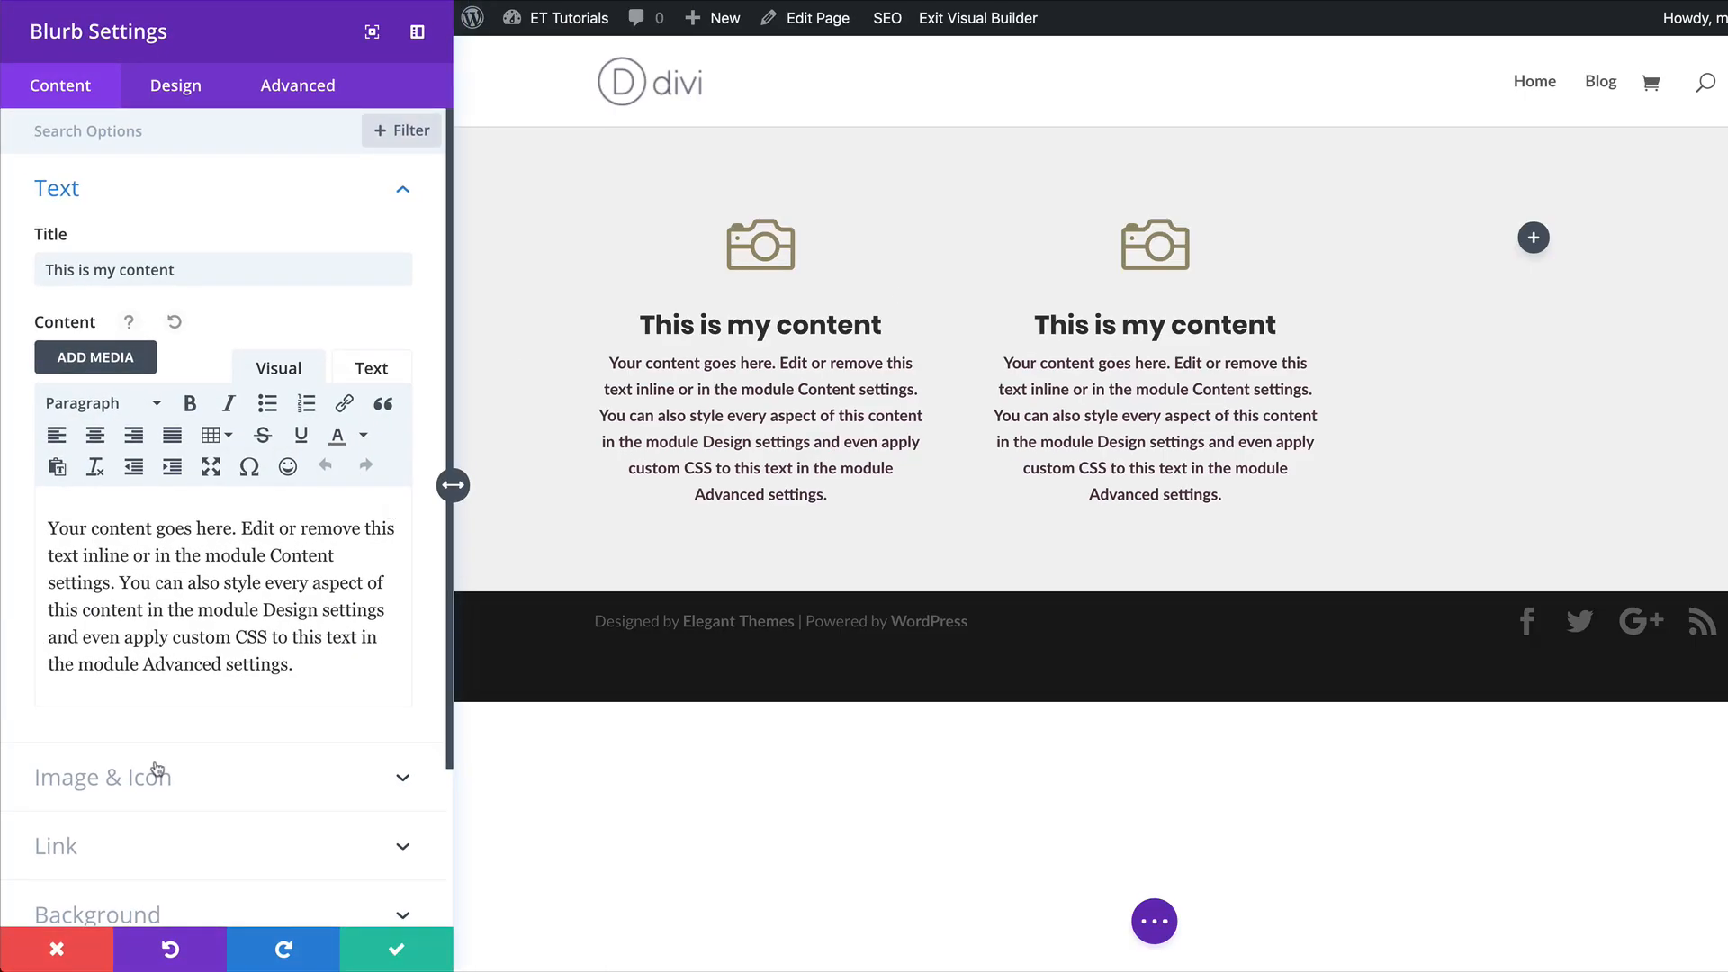
scroll(156, 765, "down", 1)
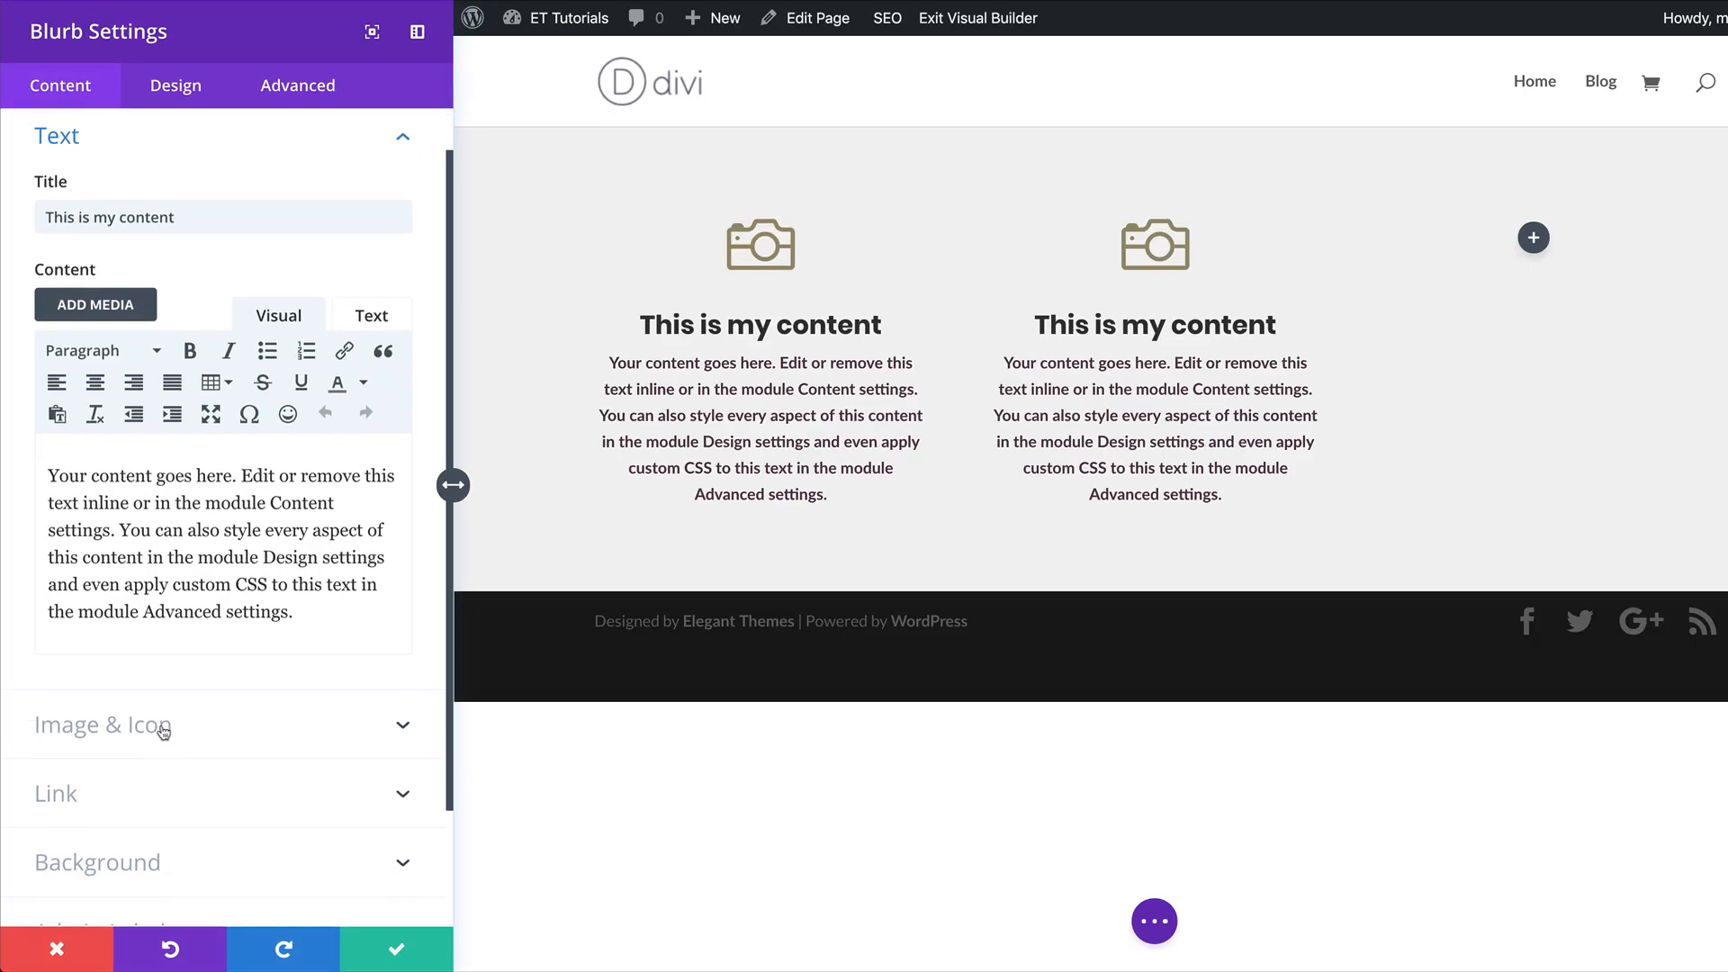
left_click(162, 732)
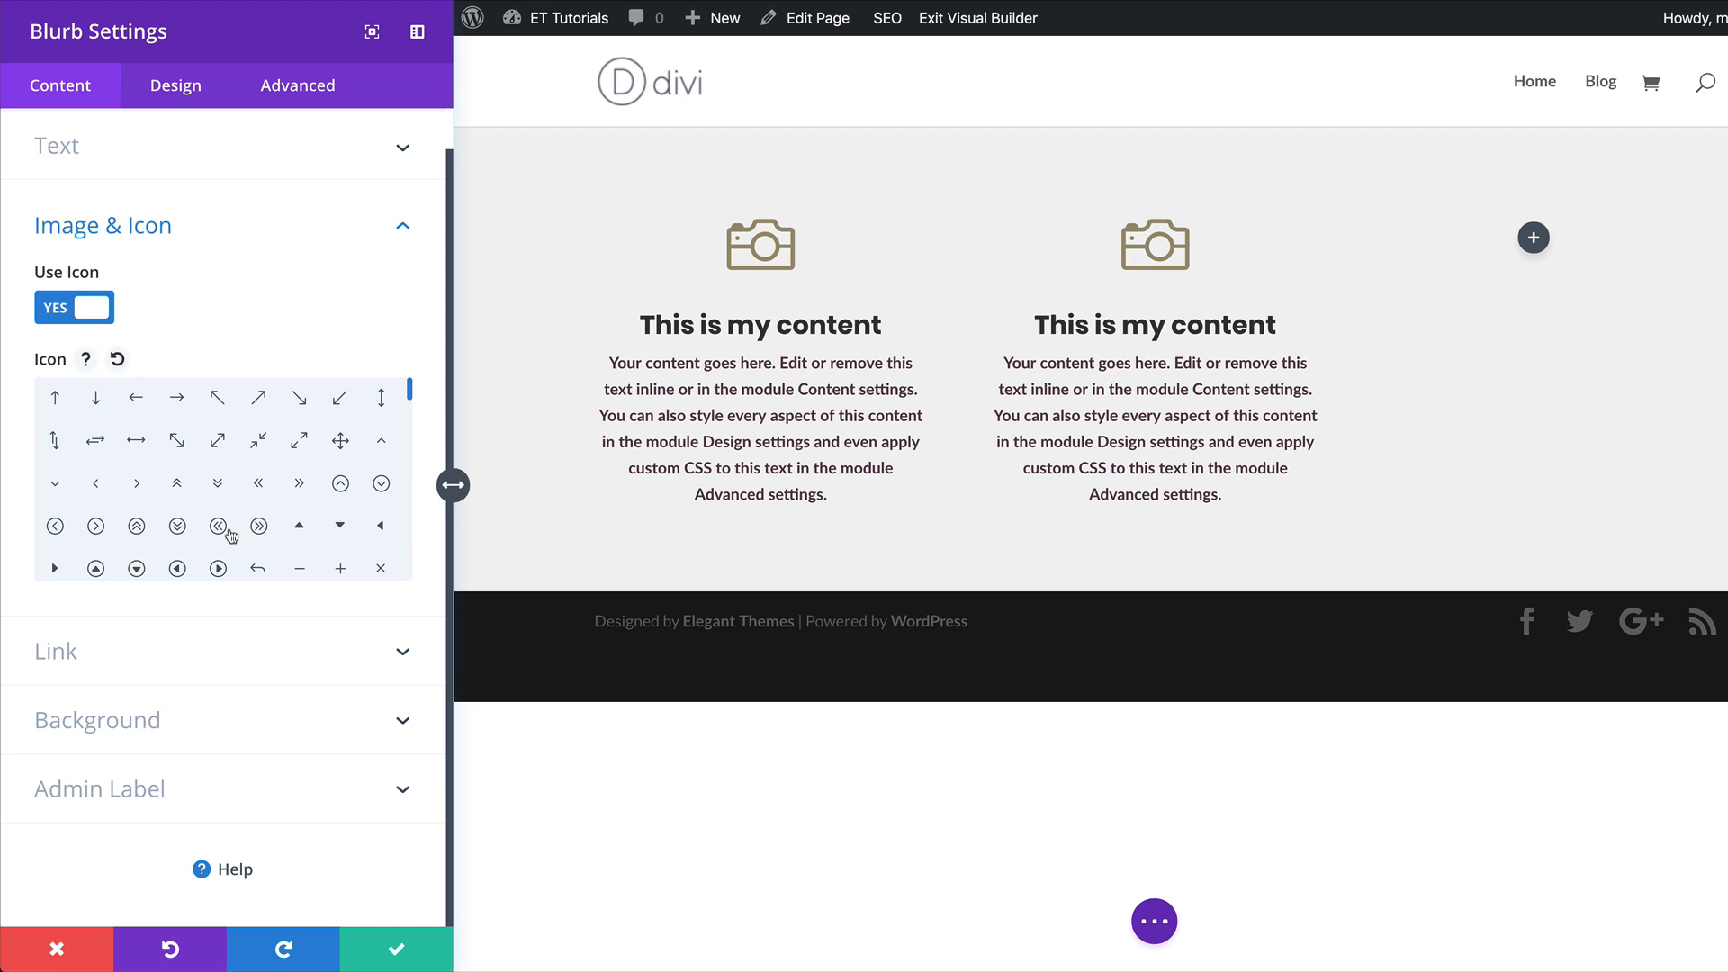
scroll(241, 503, "down", 5)
scroll(240, 512, "down", 1)
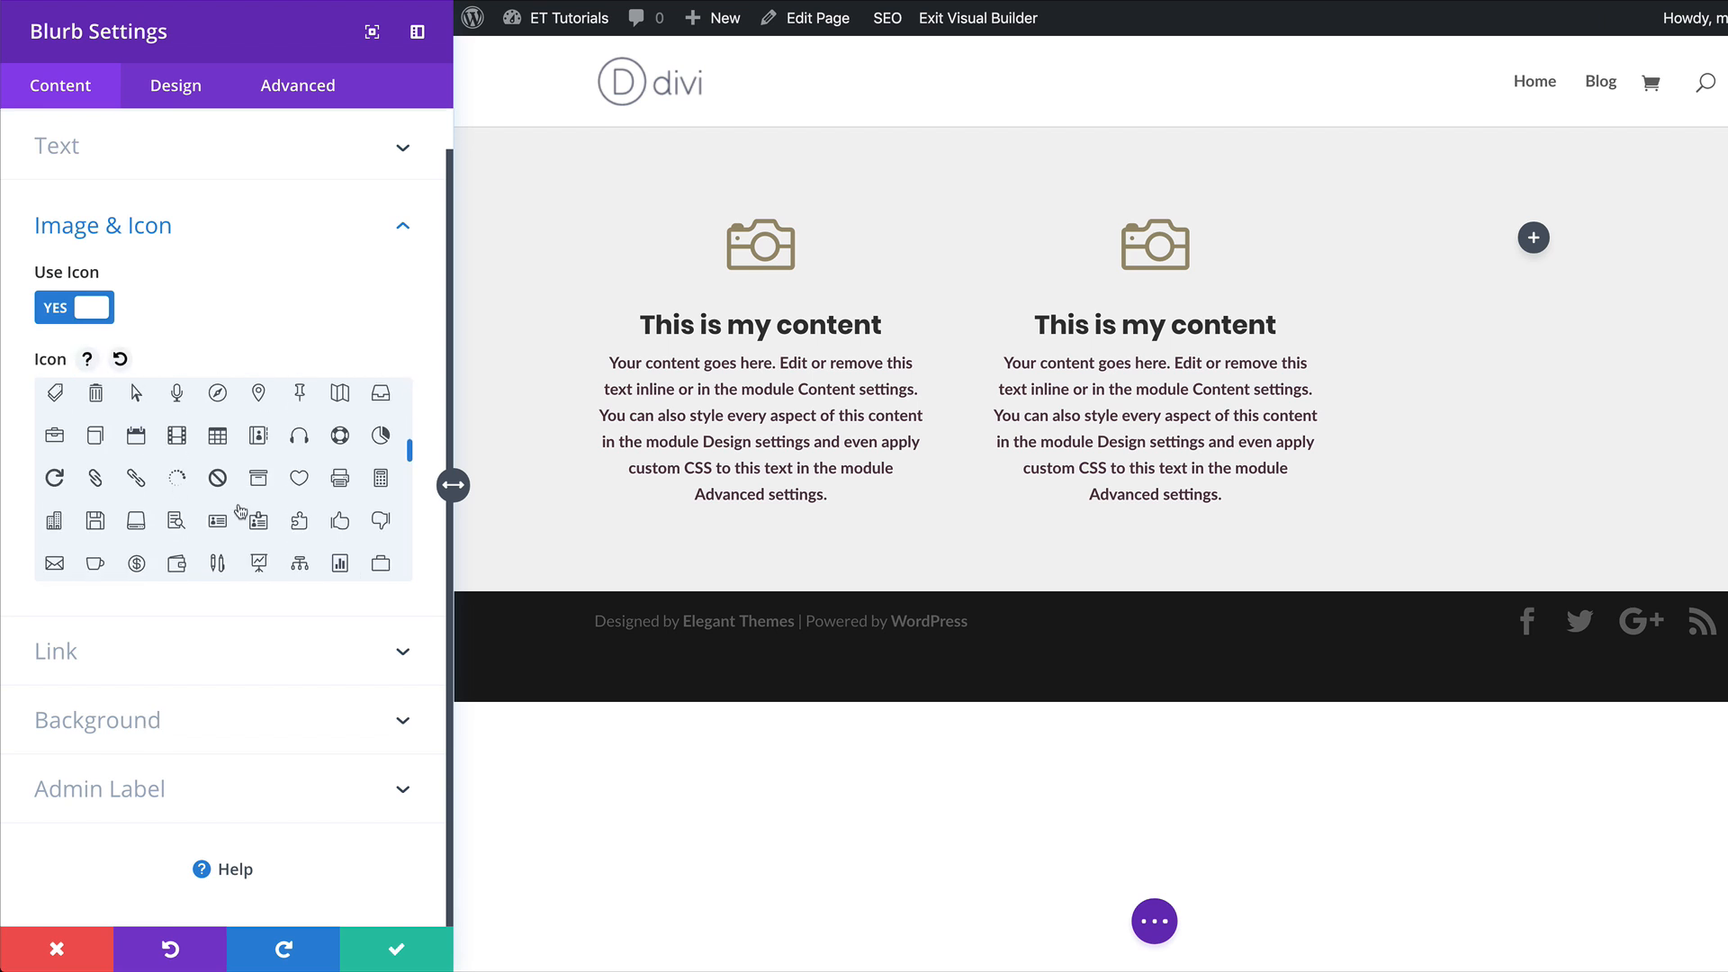
left_click(137, 517)
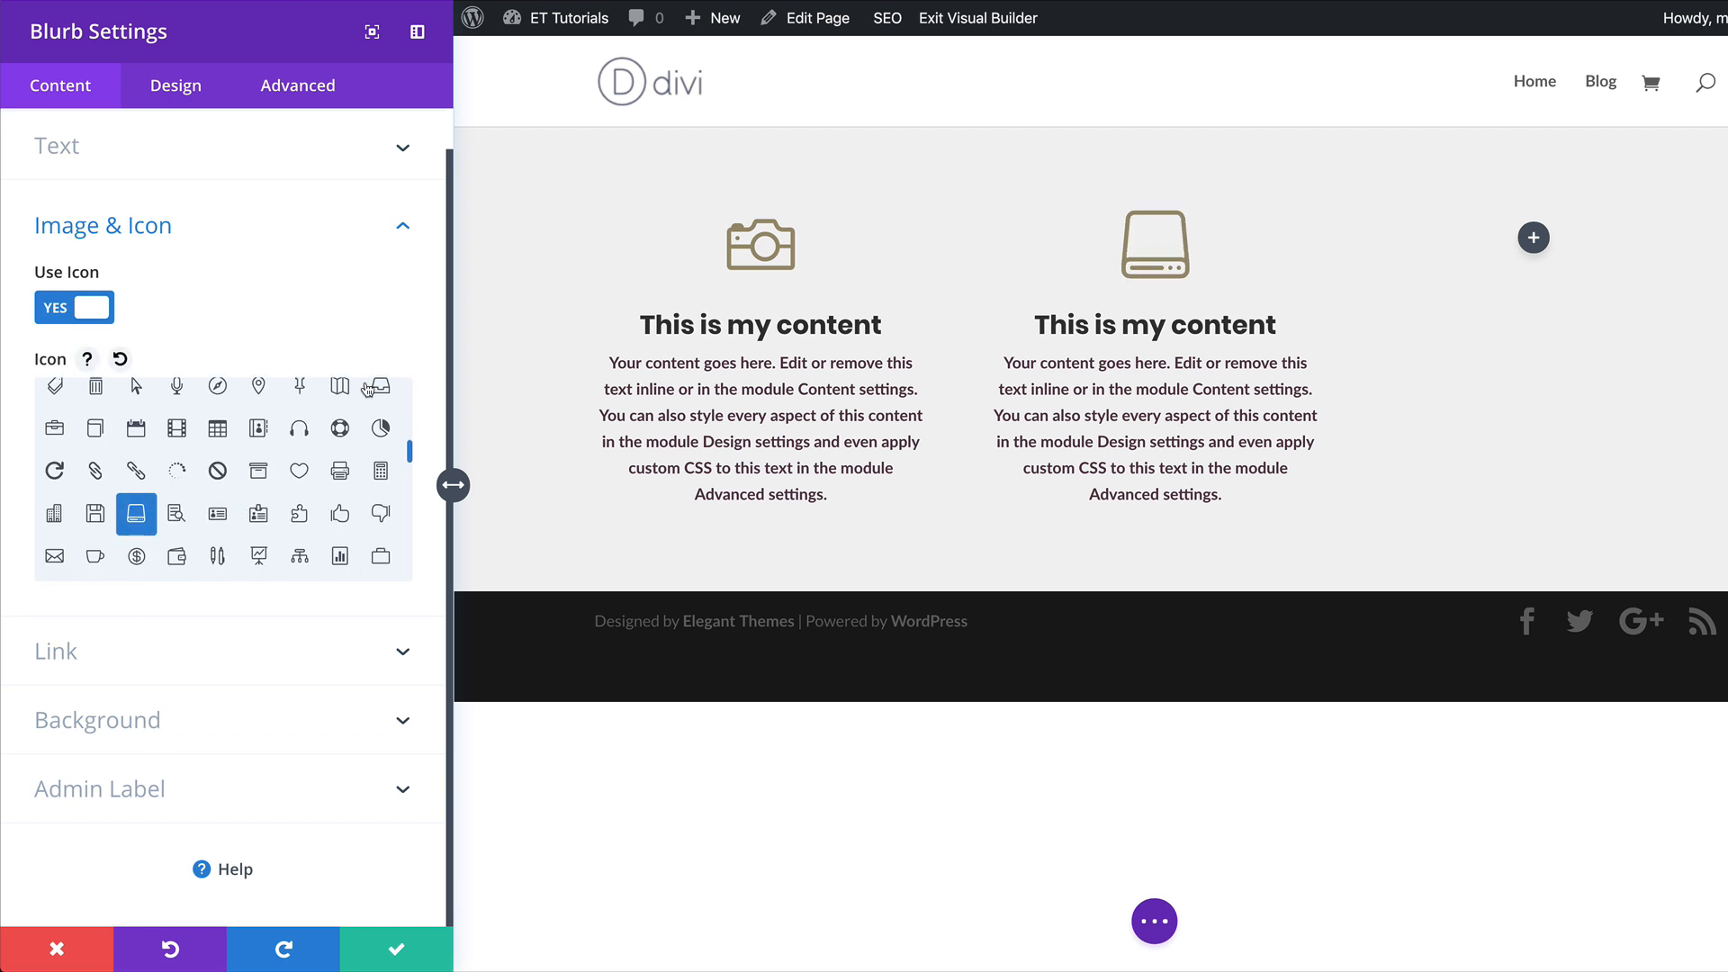
left_click(398, 950)
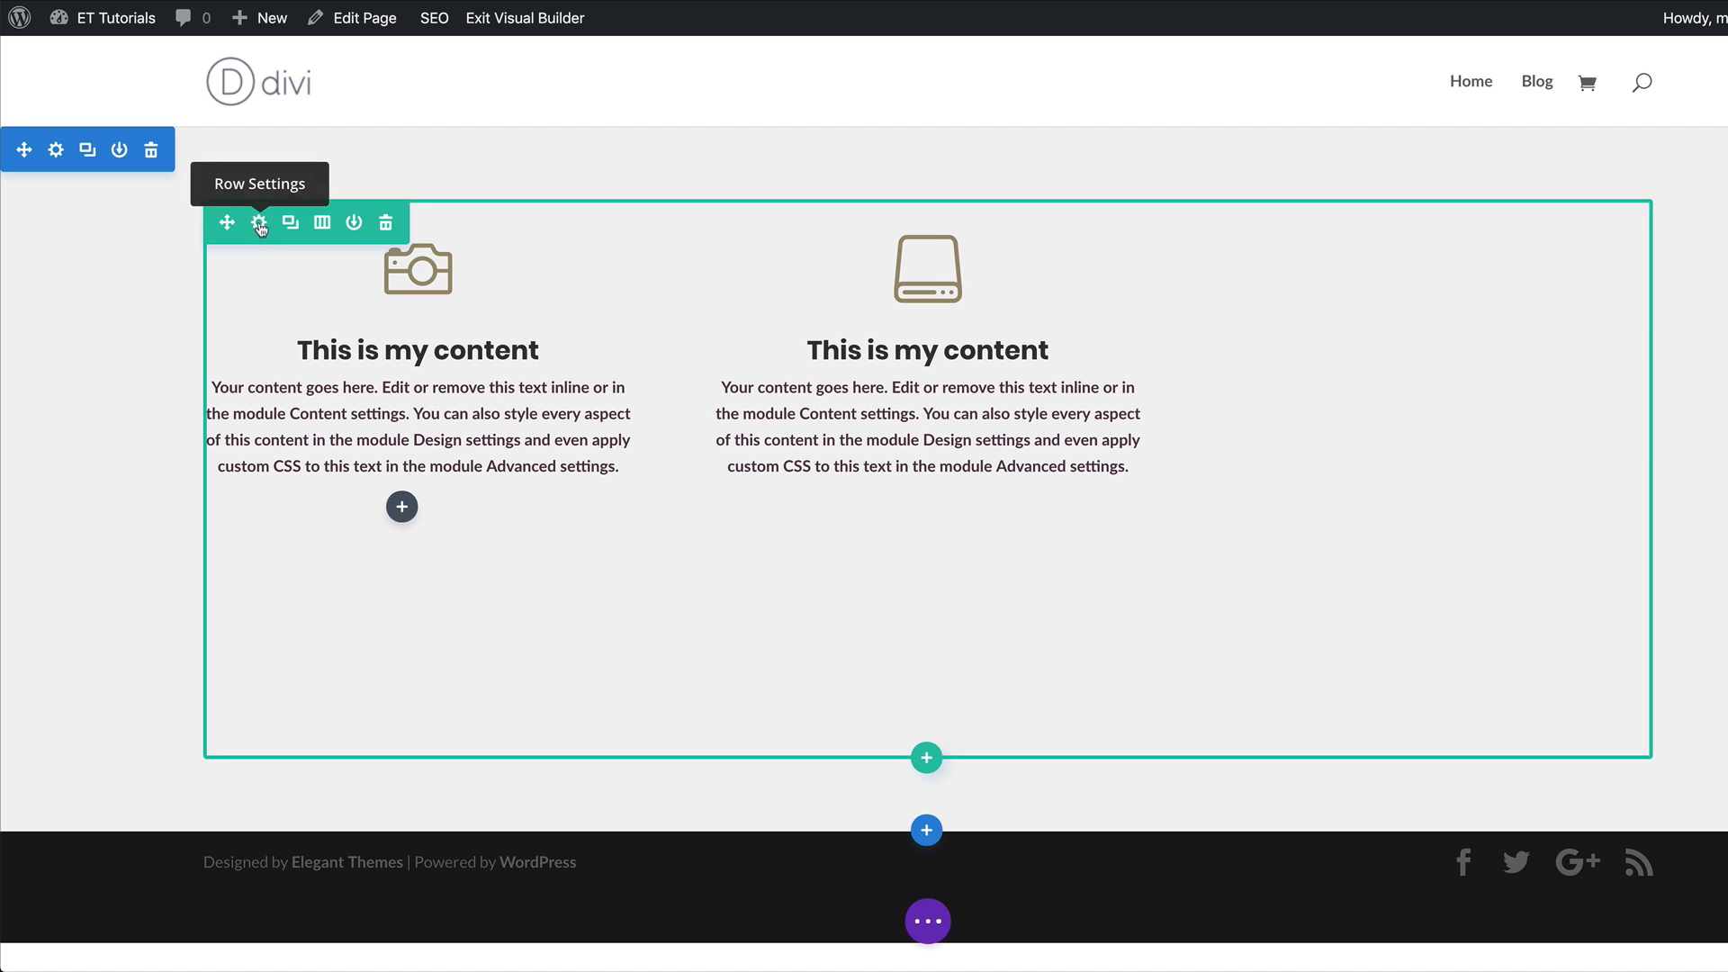
Make the three-column row fullwidth in its sizing settings.
left_click(259, 224)
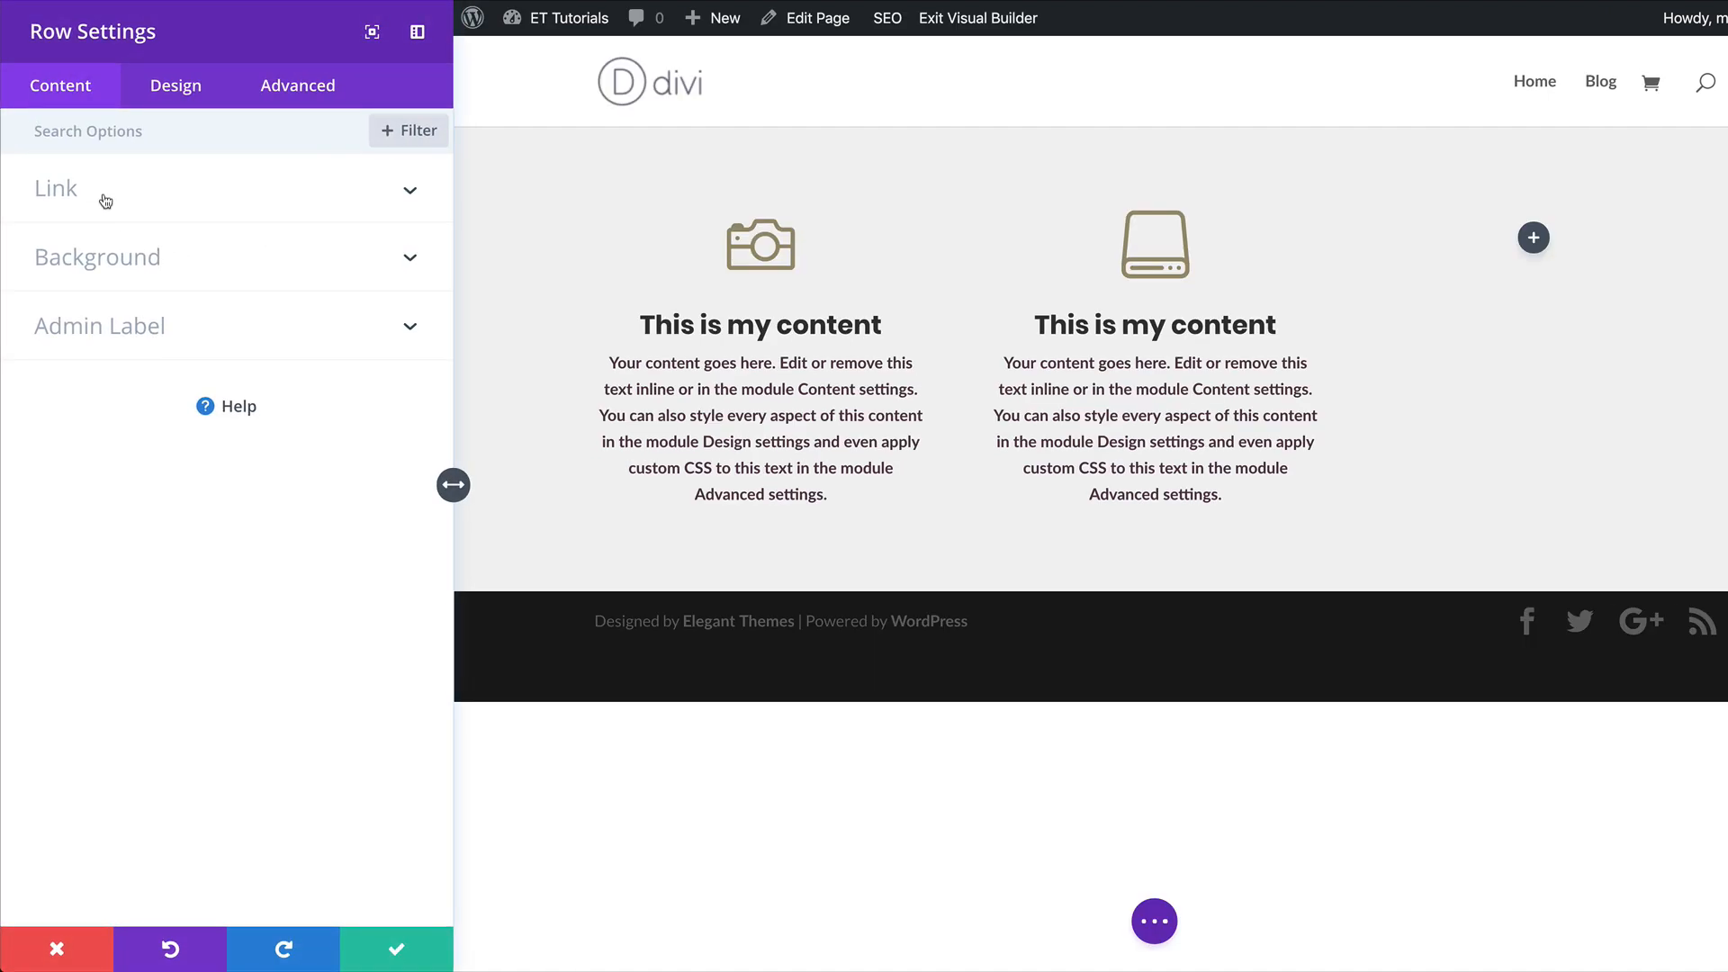
left_click(186, 89)
left_click(108, 263)
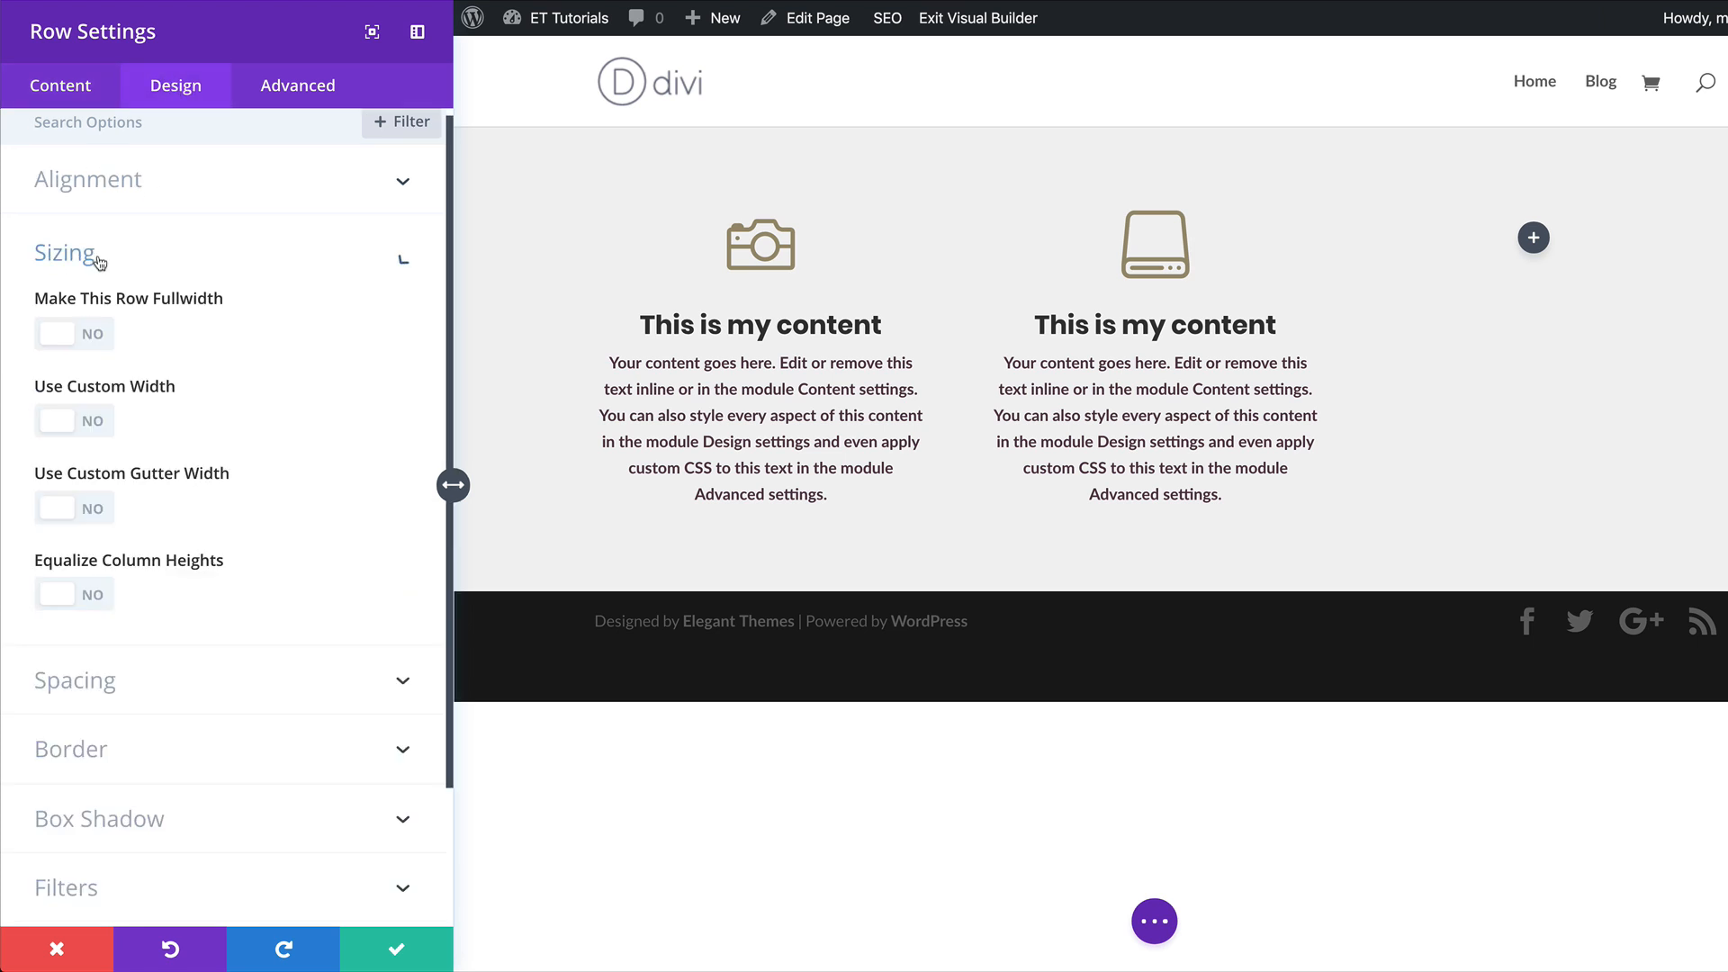
left_click(95, 225)
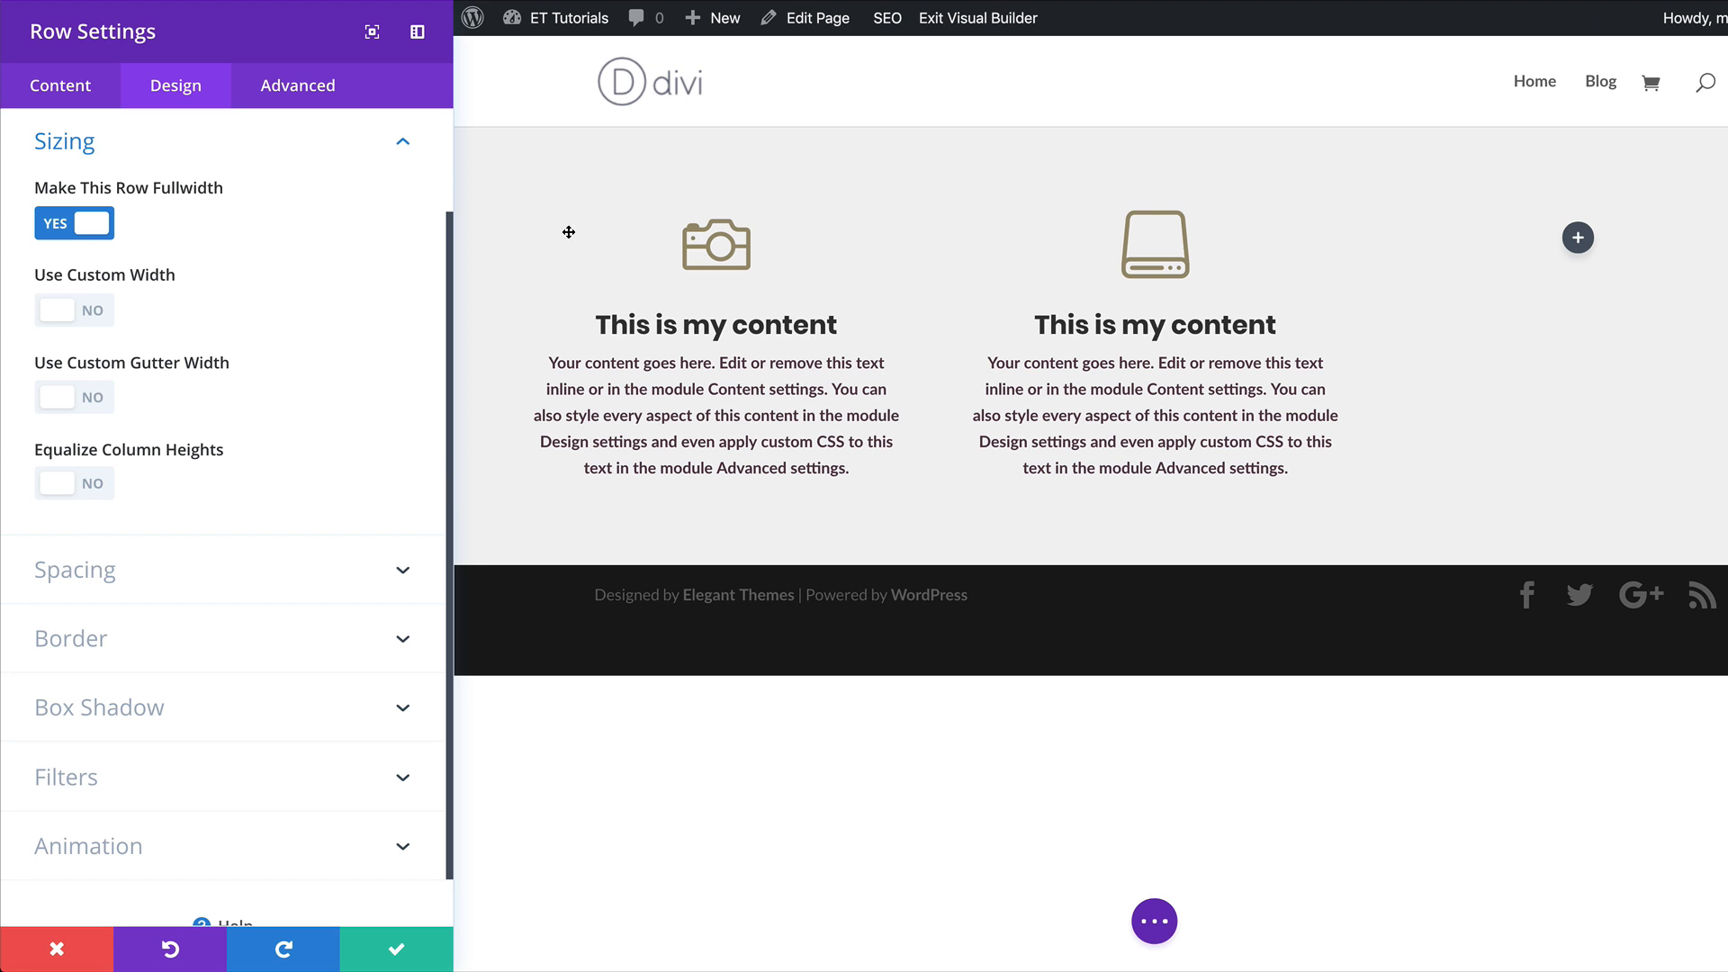
Give the row a background color of #533745.
left_click(81, 88)
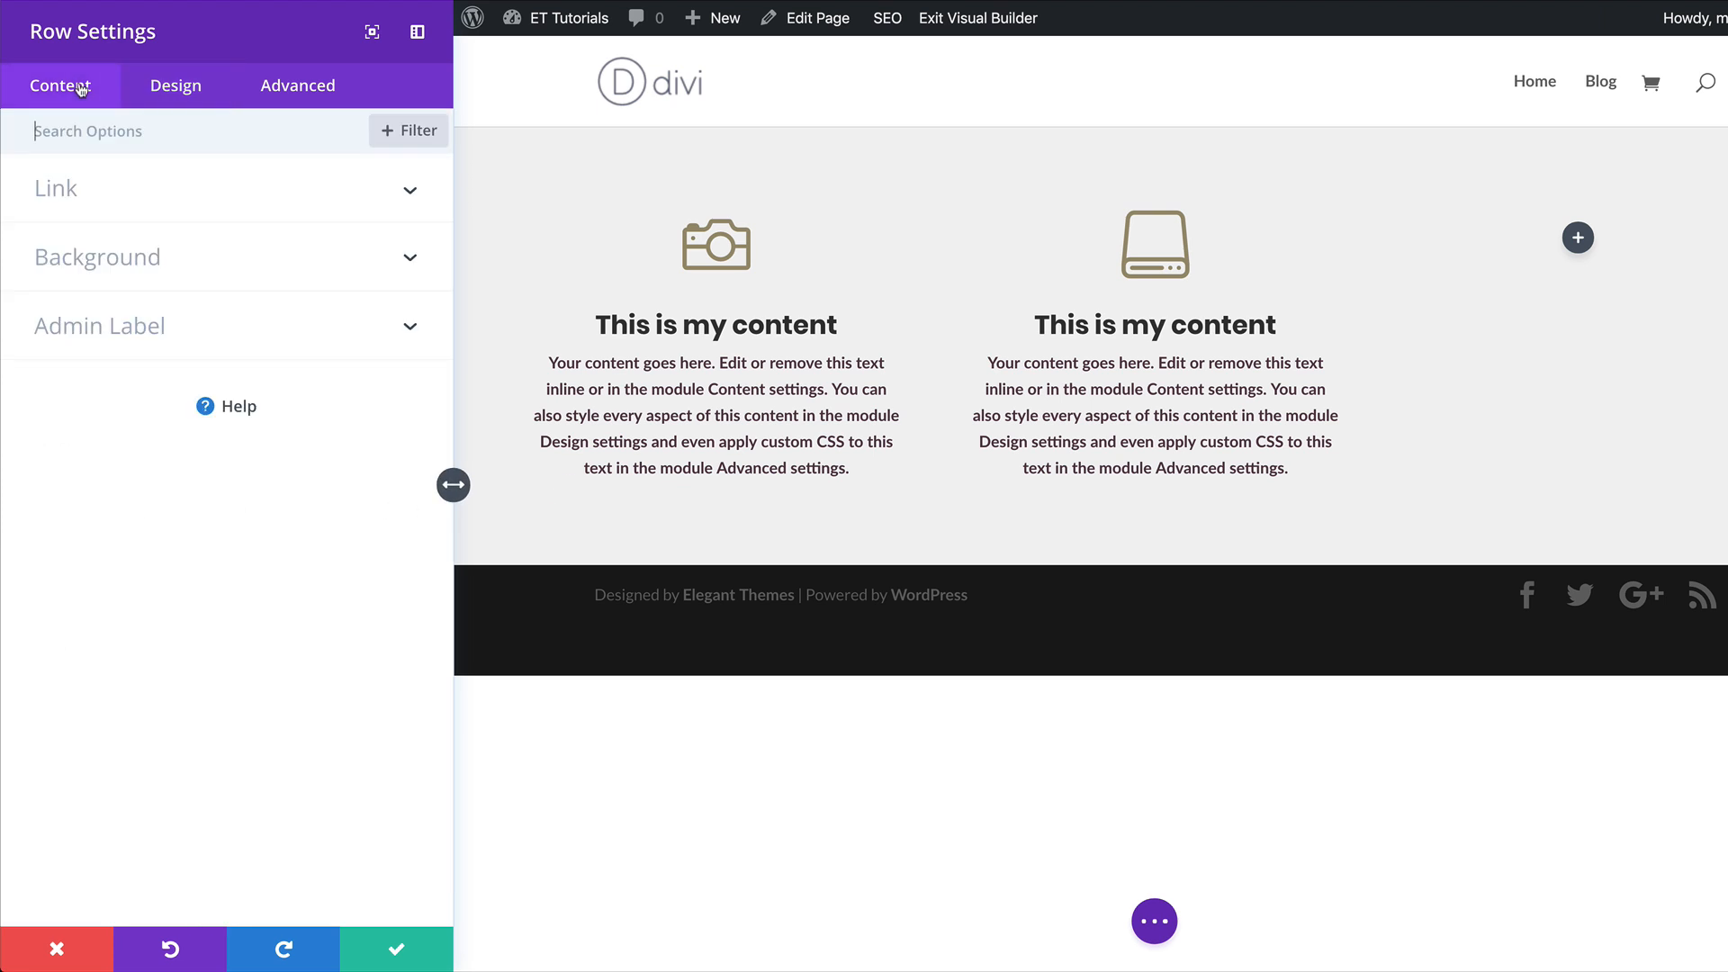
left_click(155, 261)
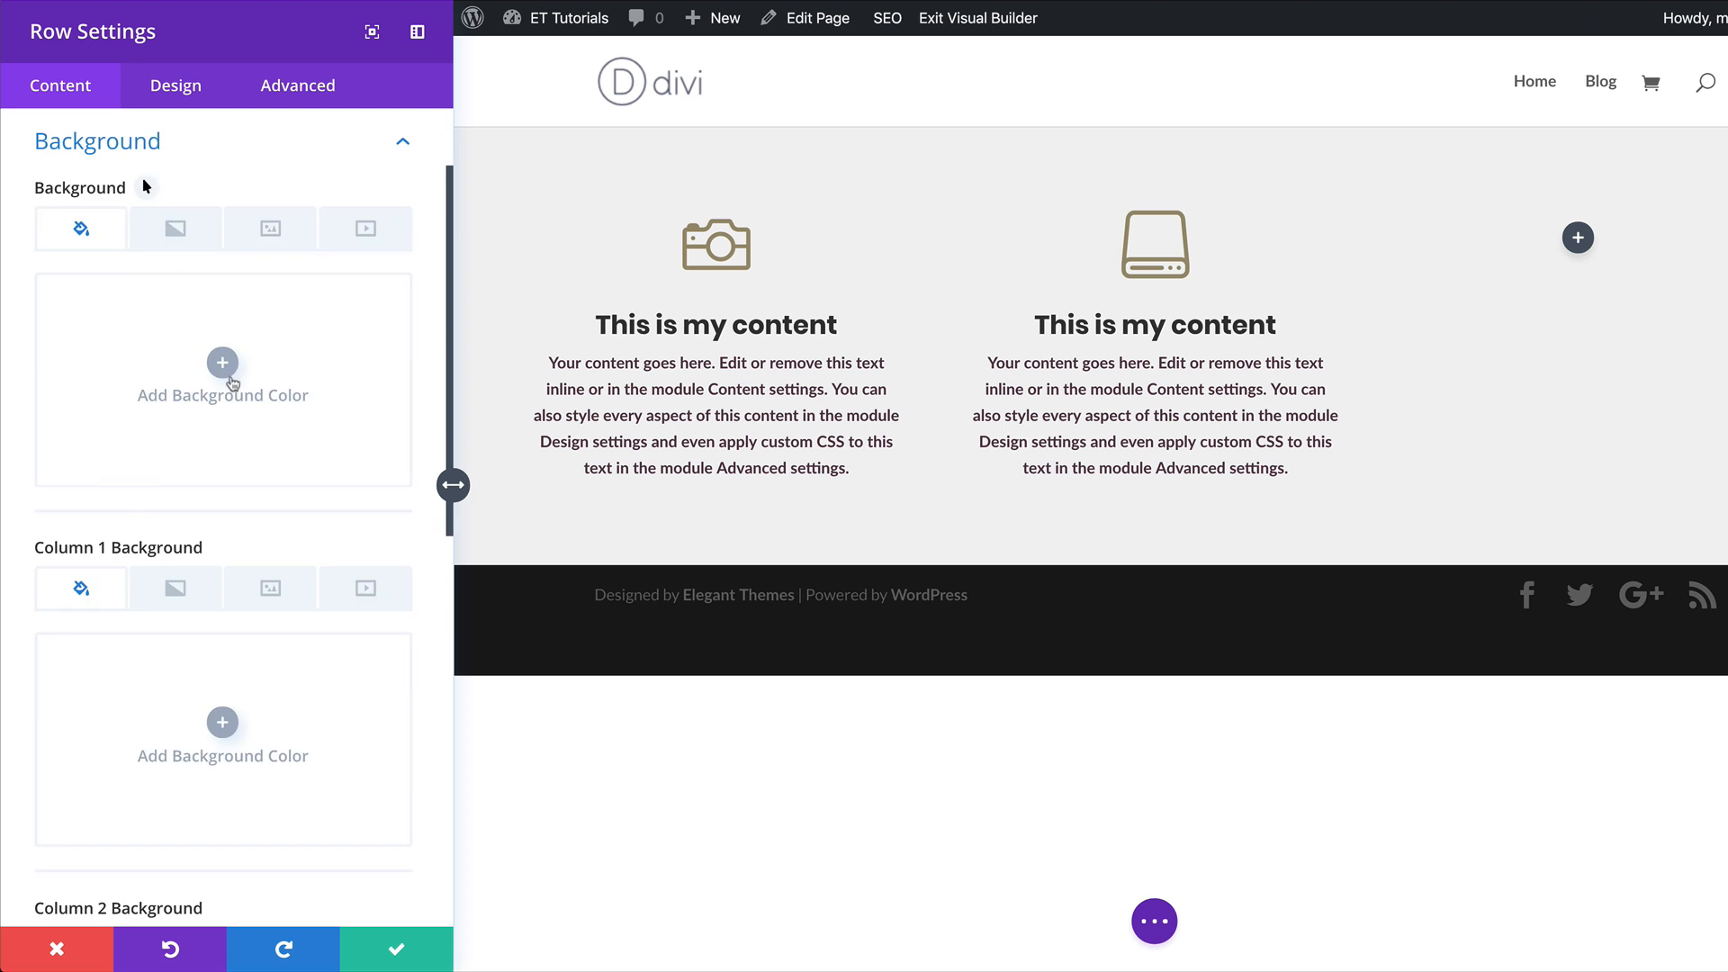
left_click(224, 367)
left_click(157, 492)
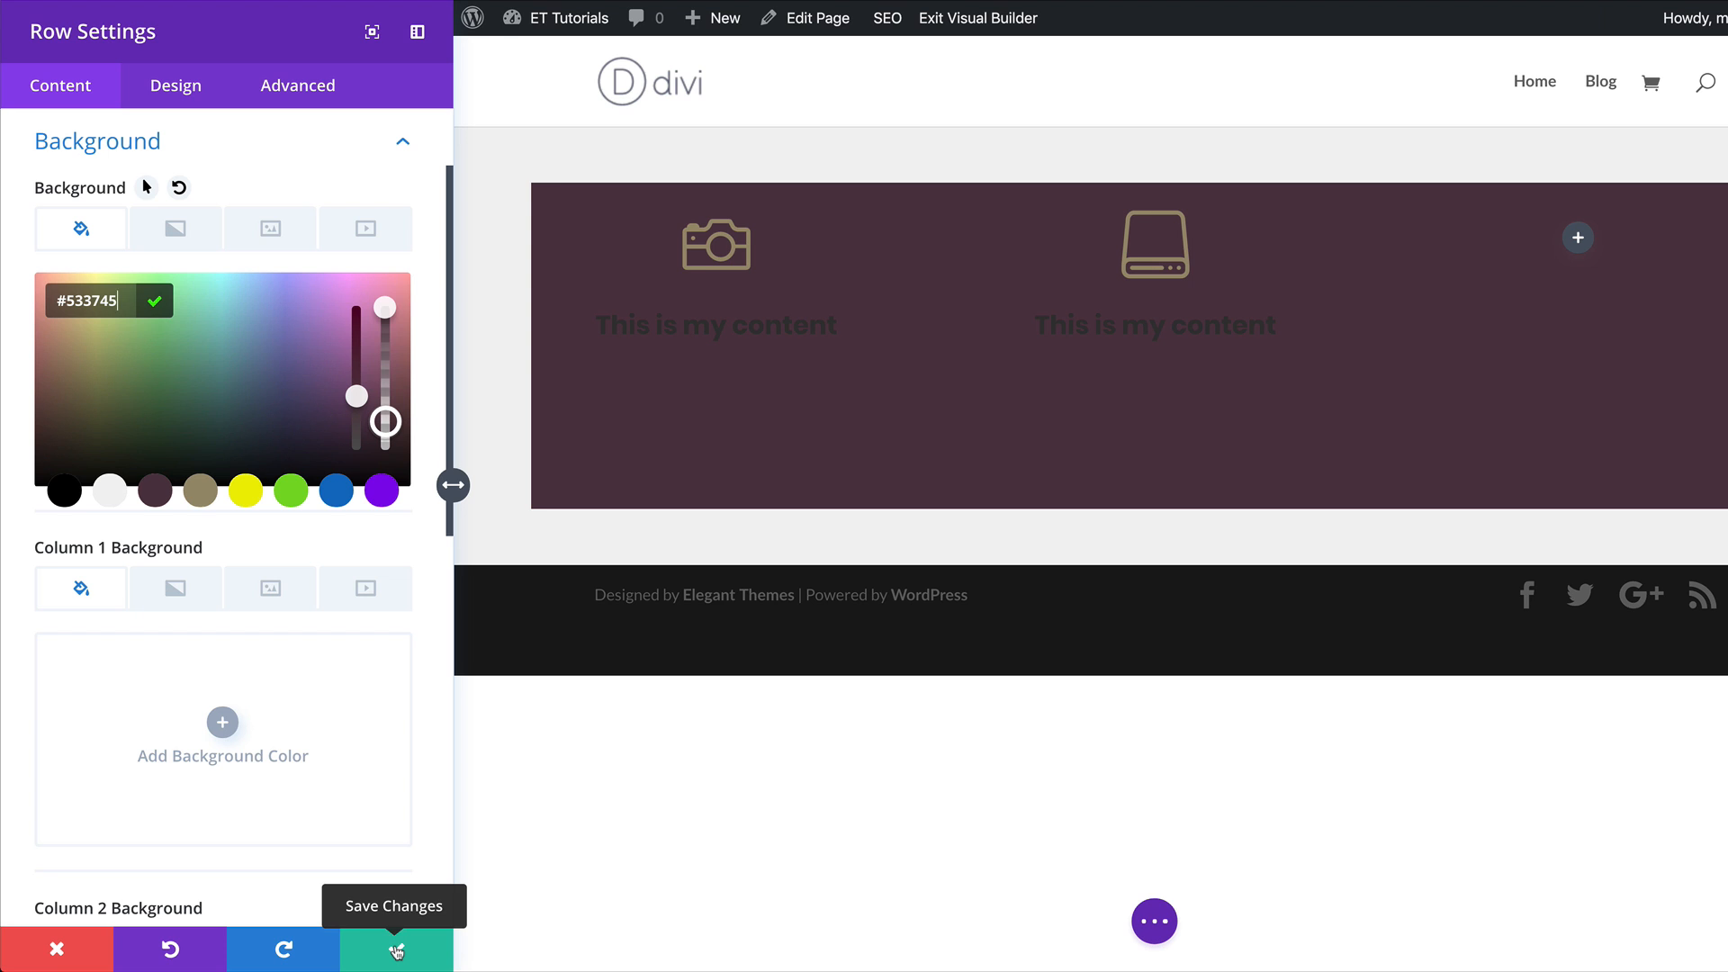
Set the row's custom padding to 20px on all four sides, linking top with bottom and left with right.
left_click(173, 94)
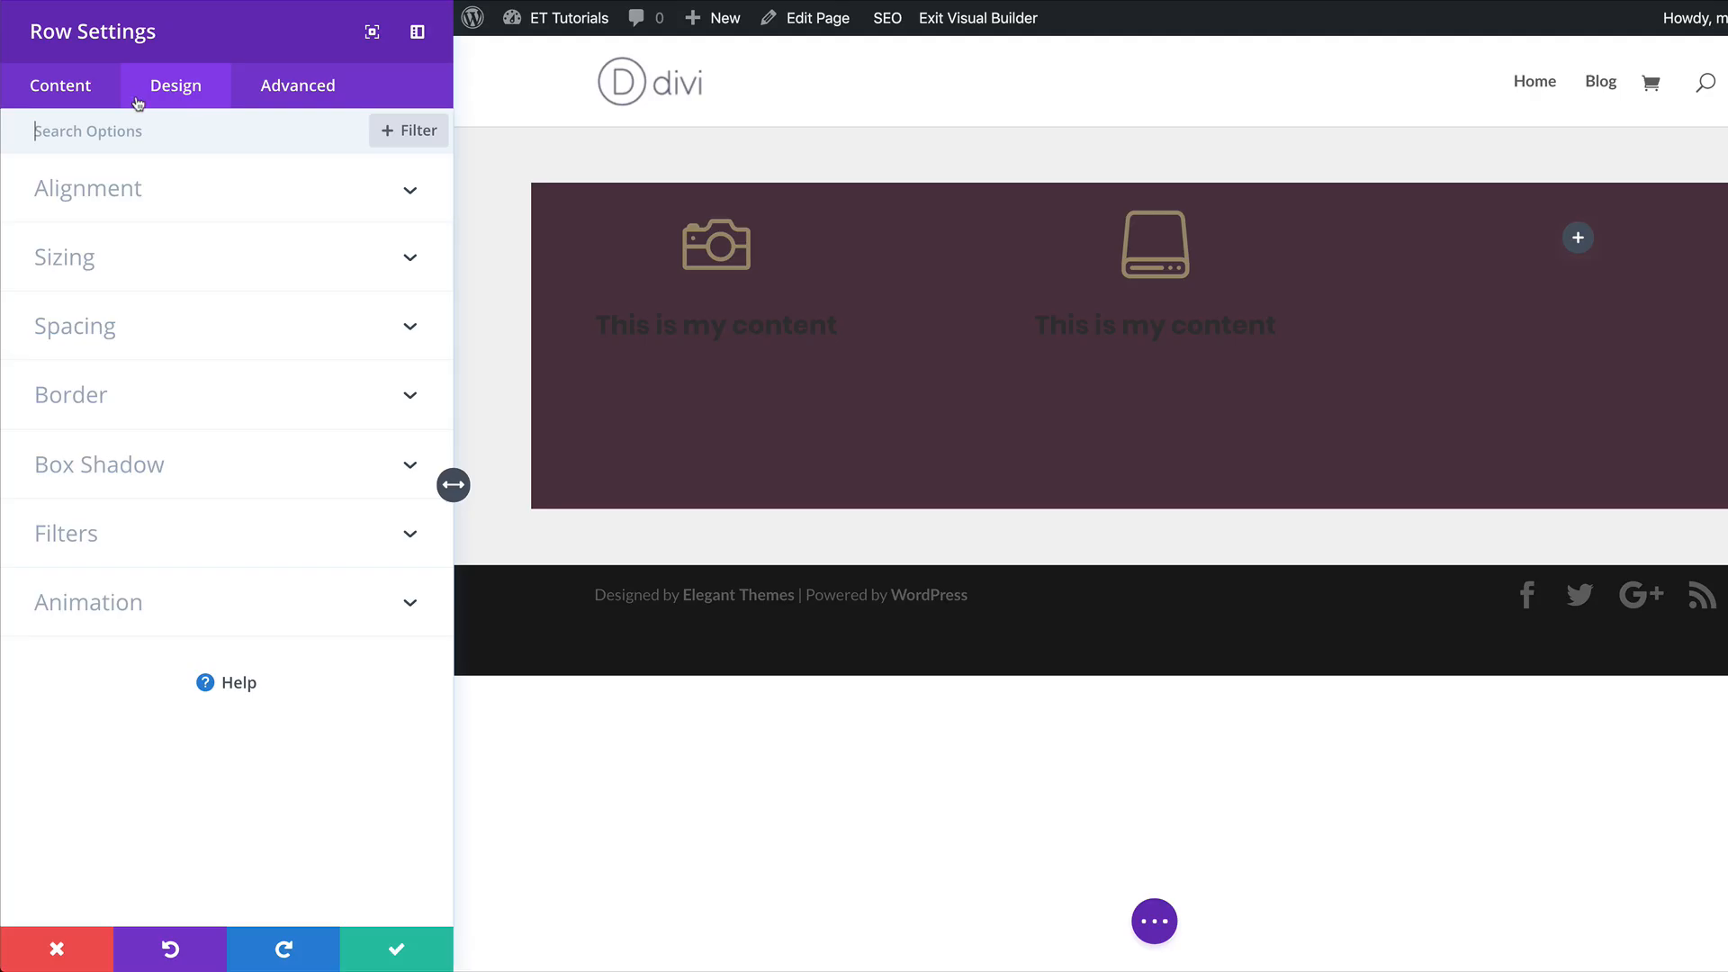
left_click(47, 134)
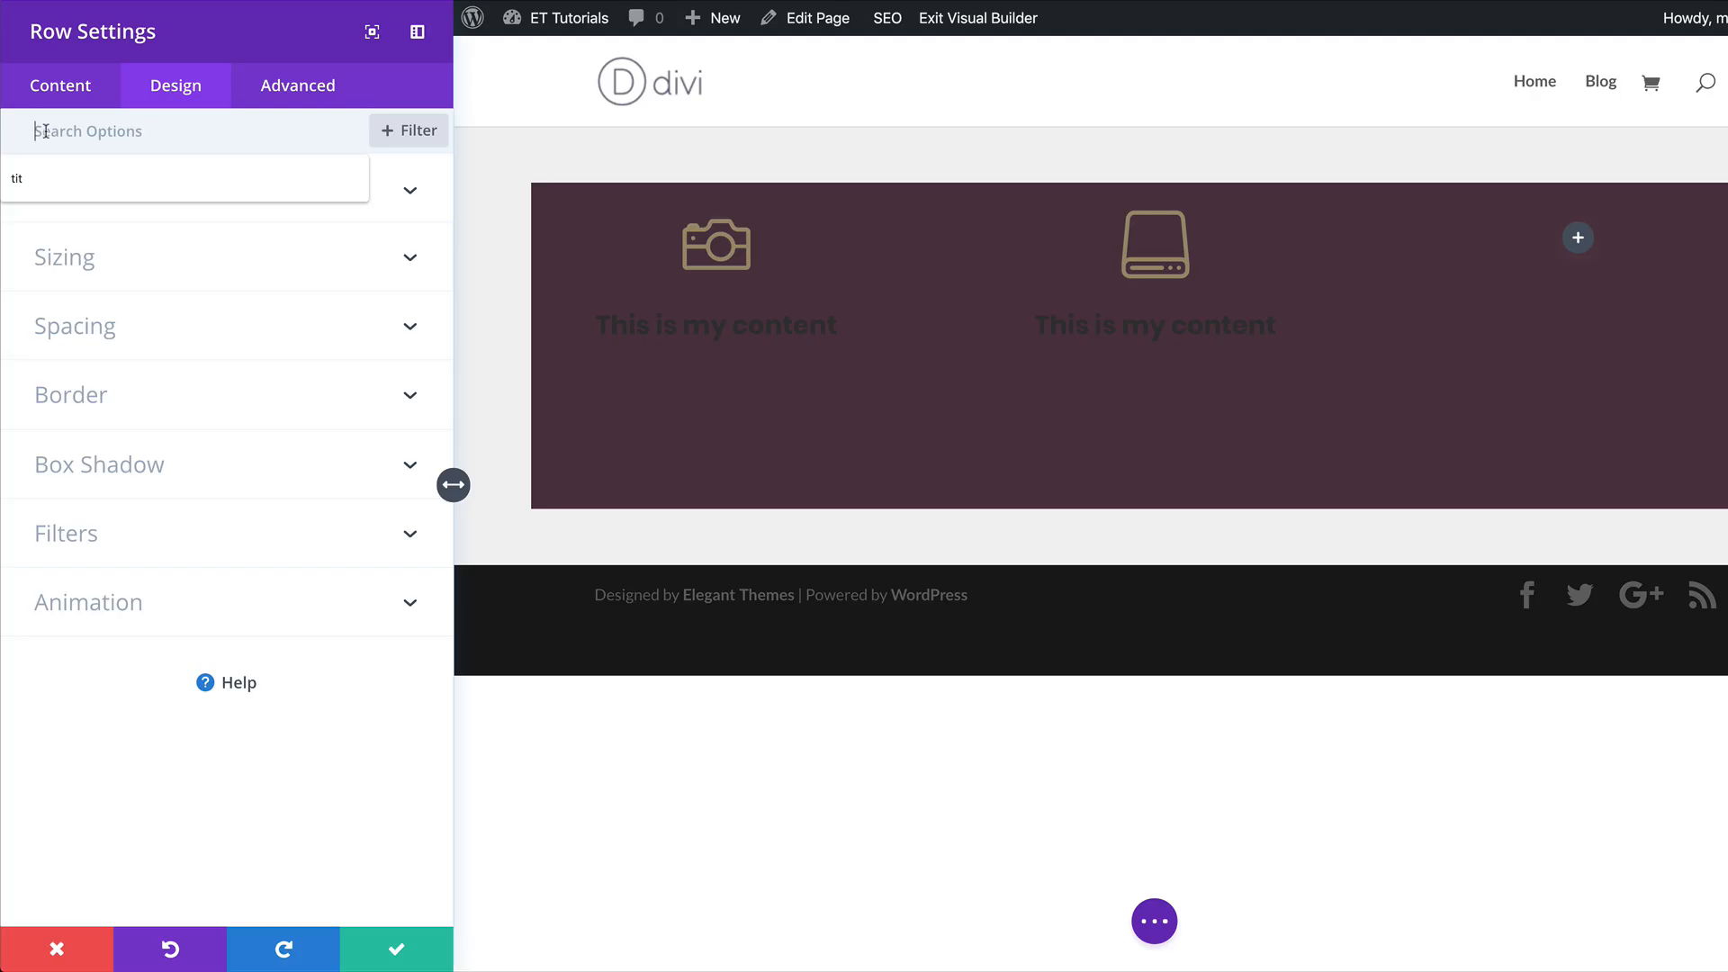
type("padd")
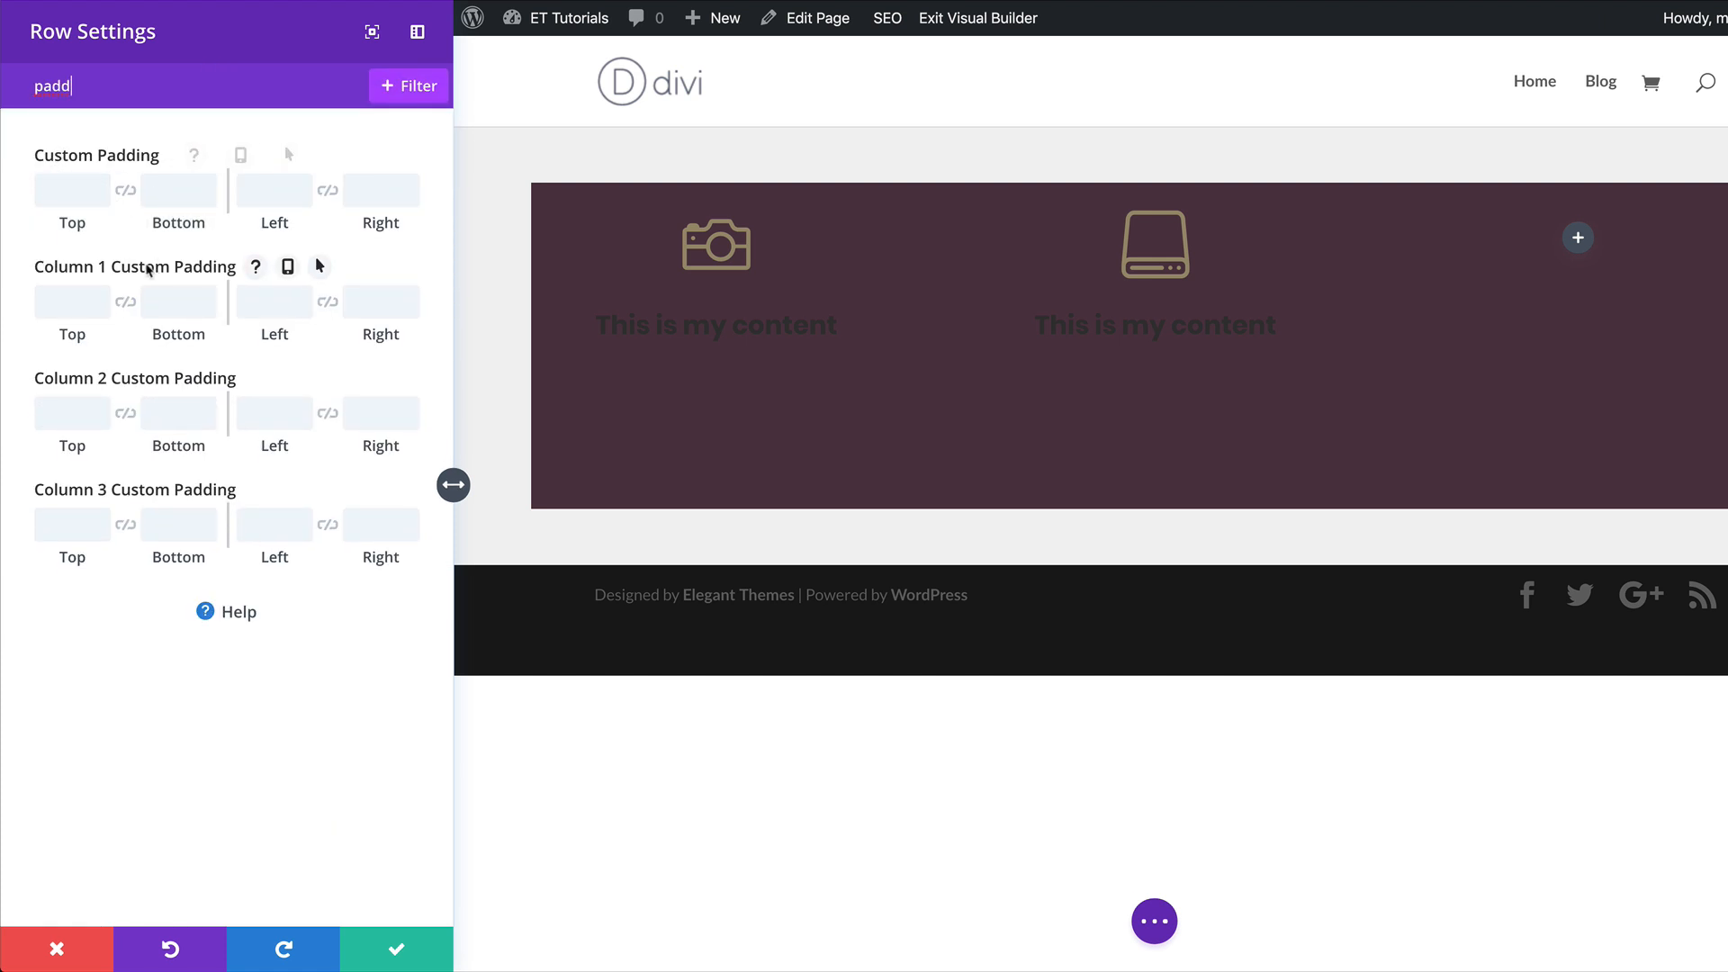
left_click(54, 190)
type("2")
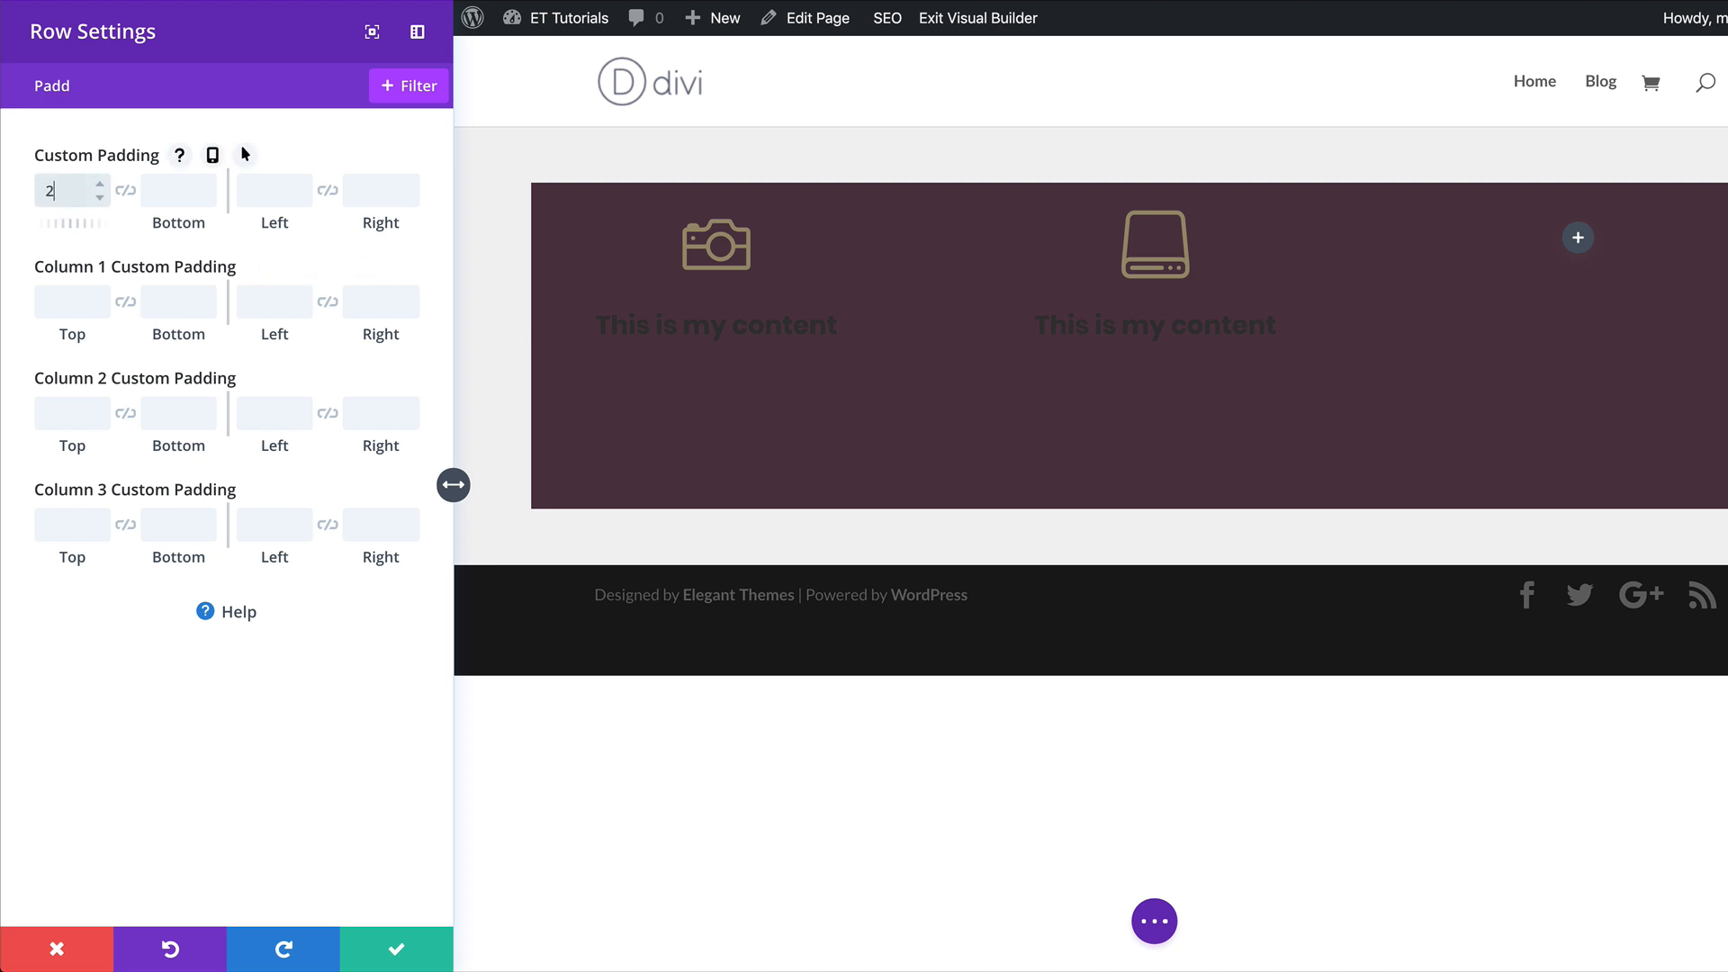
type("0px")
left_click(125, 192)
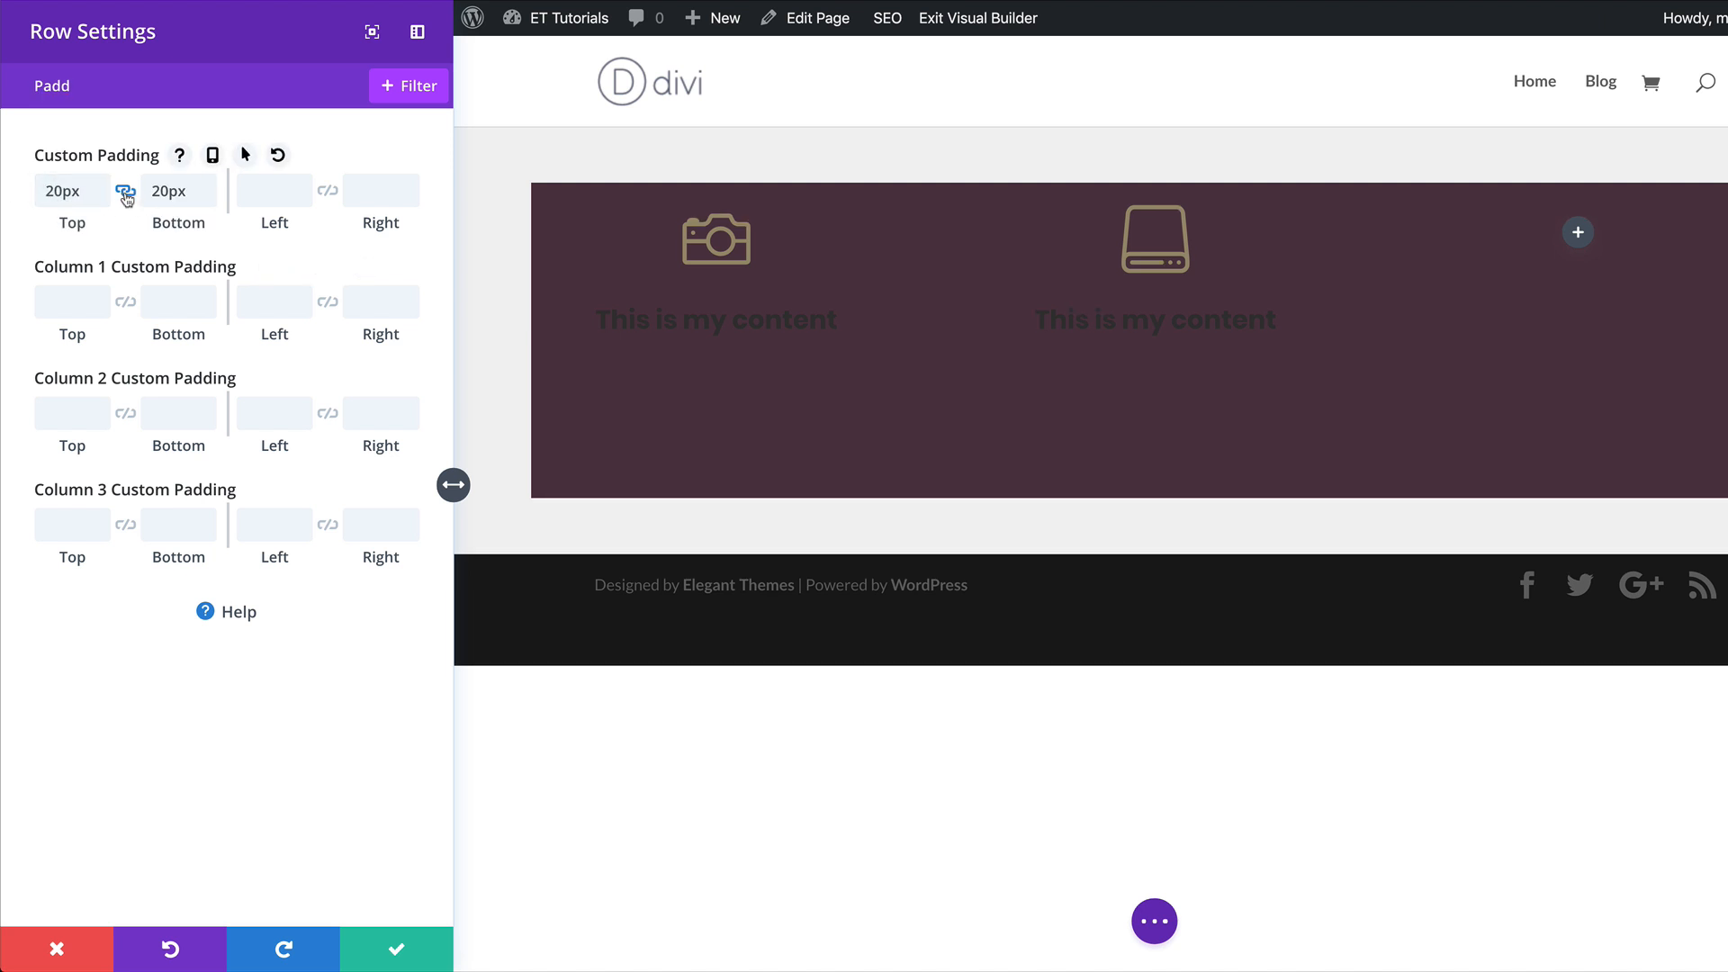
left_click(268, 196)
type("20px")
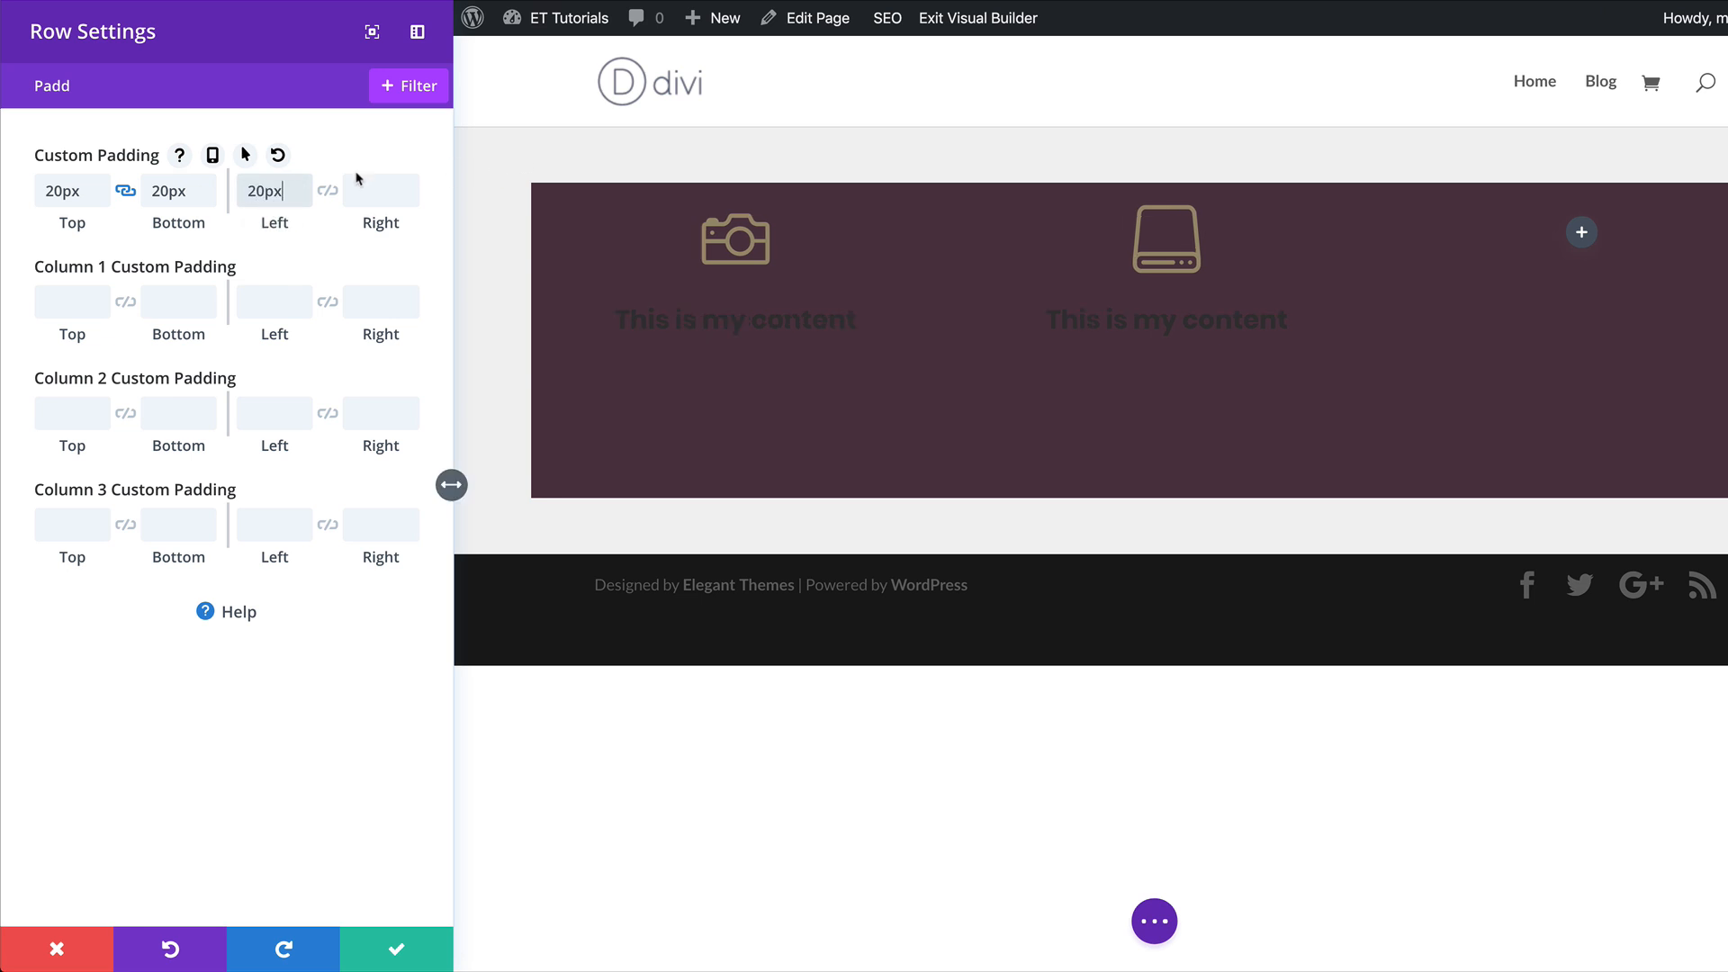
left_click(327, 191)
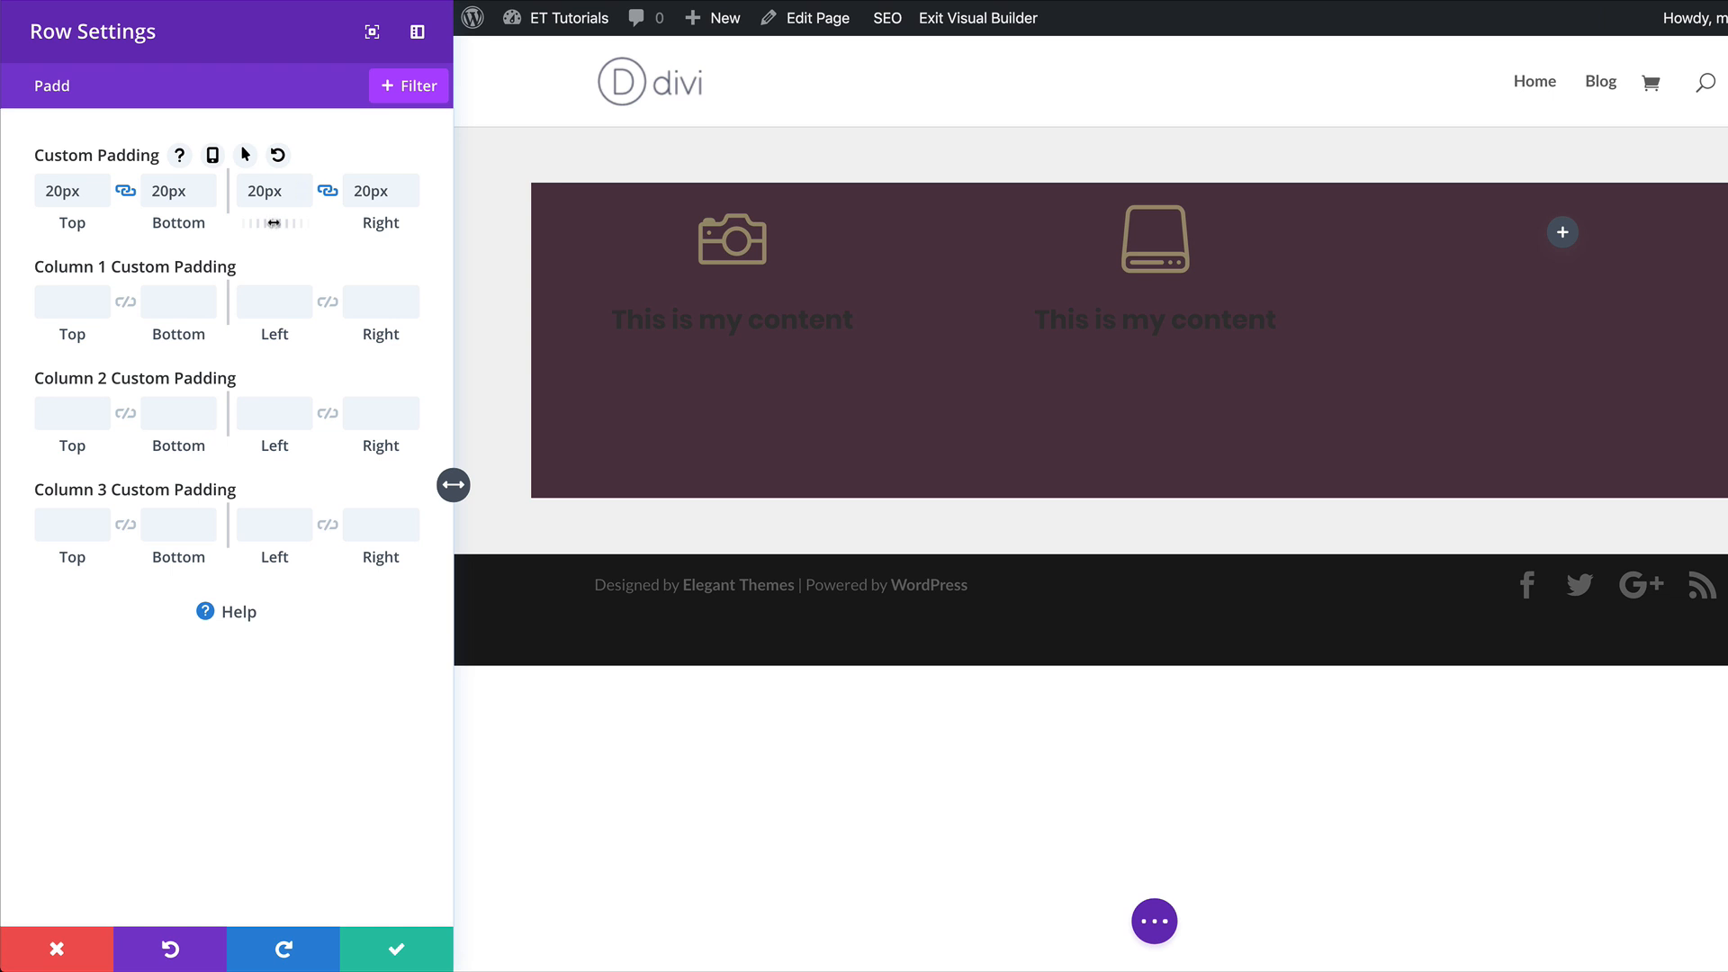
Increase the row's linked custom padding to 44px on all four sides and save the row settings.
mouse_move(274, 222)
left_mouse_down()
mouse_move(323, 222)
mouse_move(301, 223)
left_mouse_up()
left_click_drag(70, 224, 101, 224)
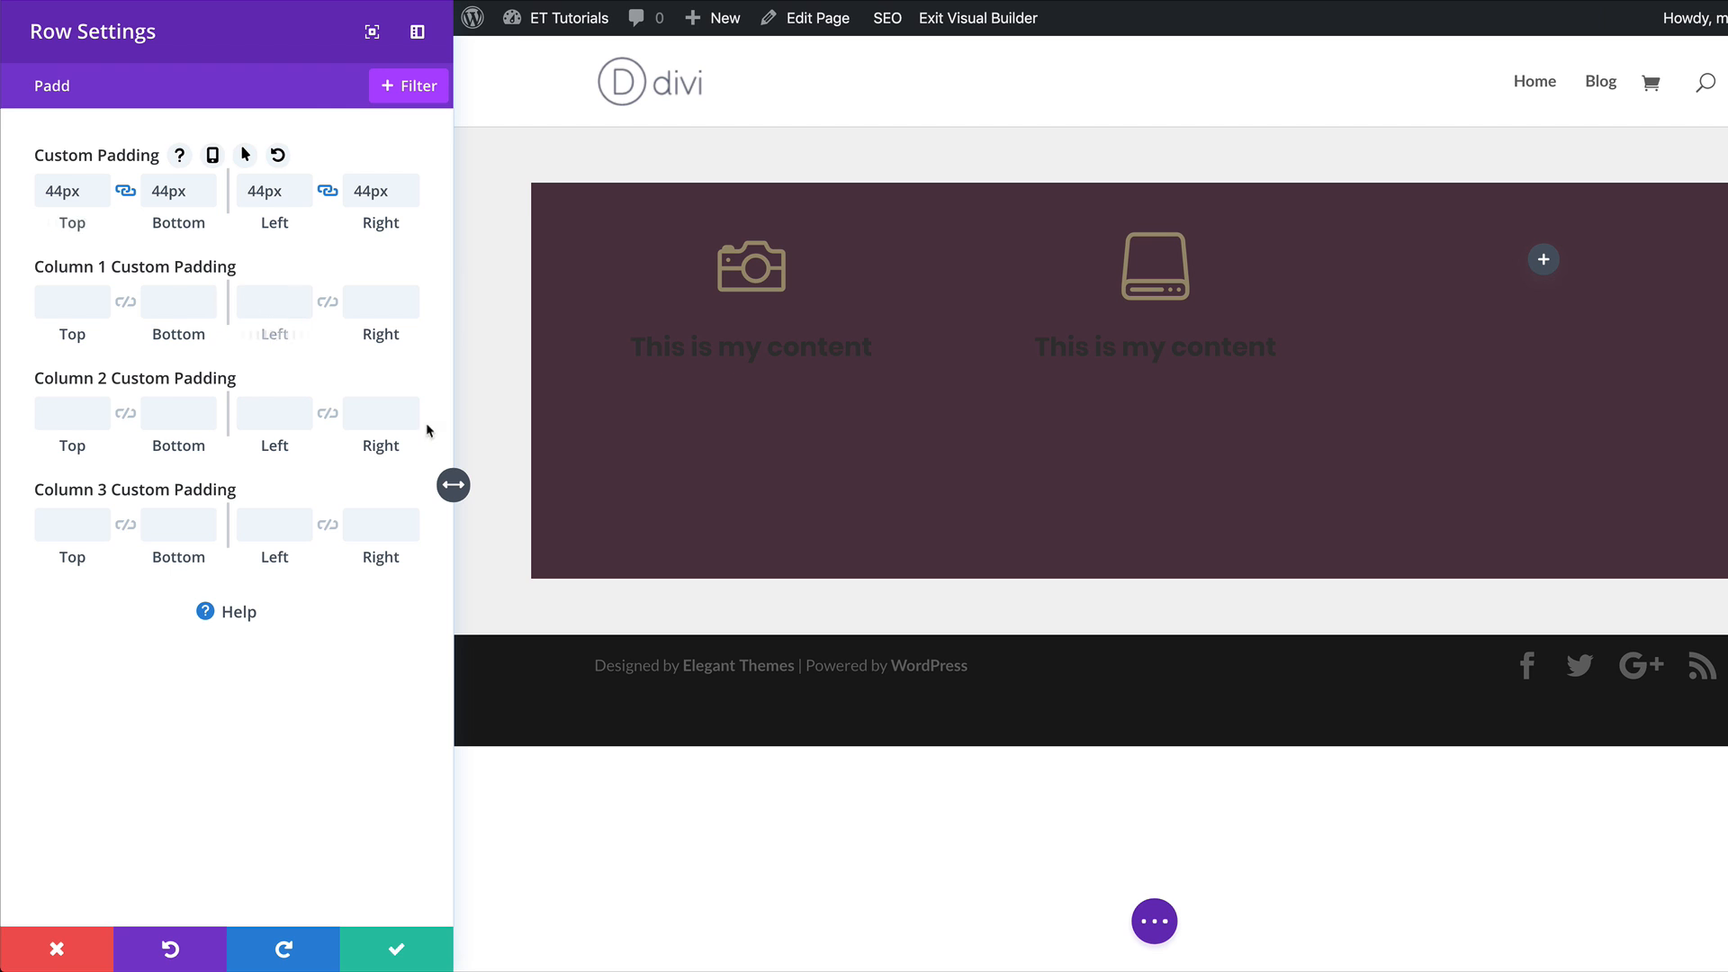
left_click(398, 950)
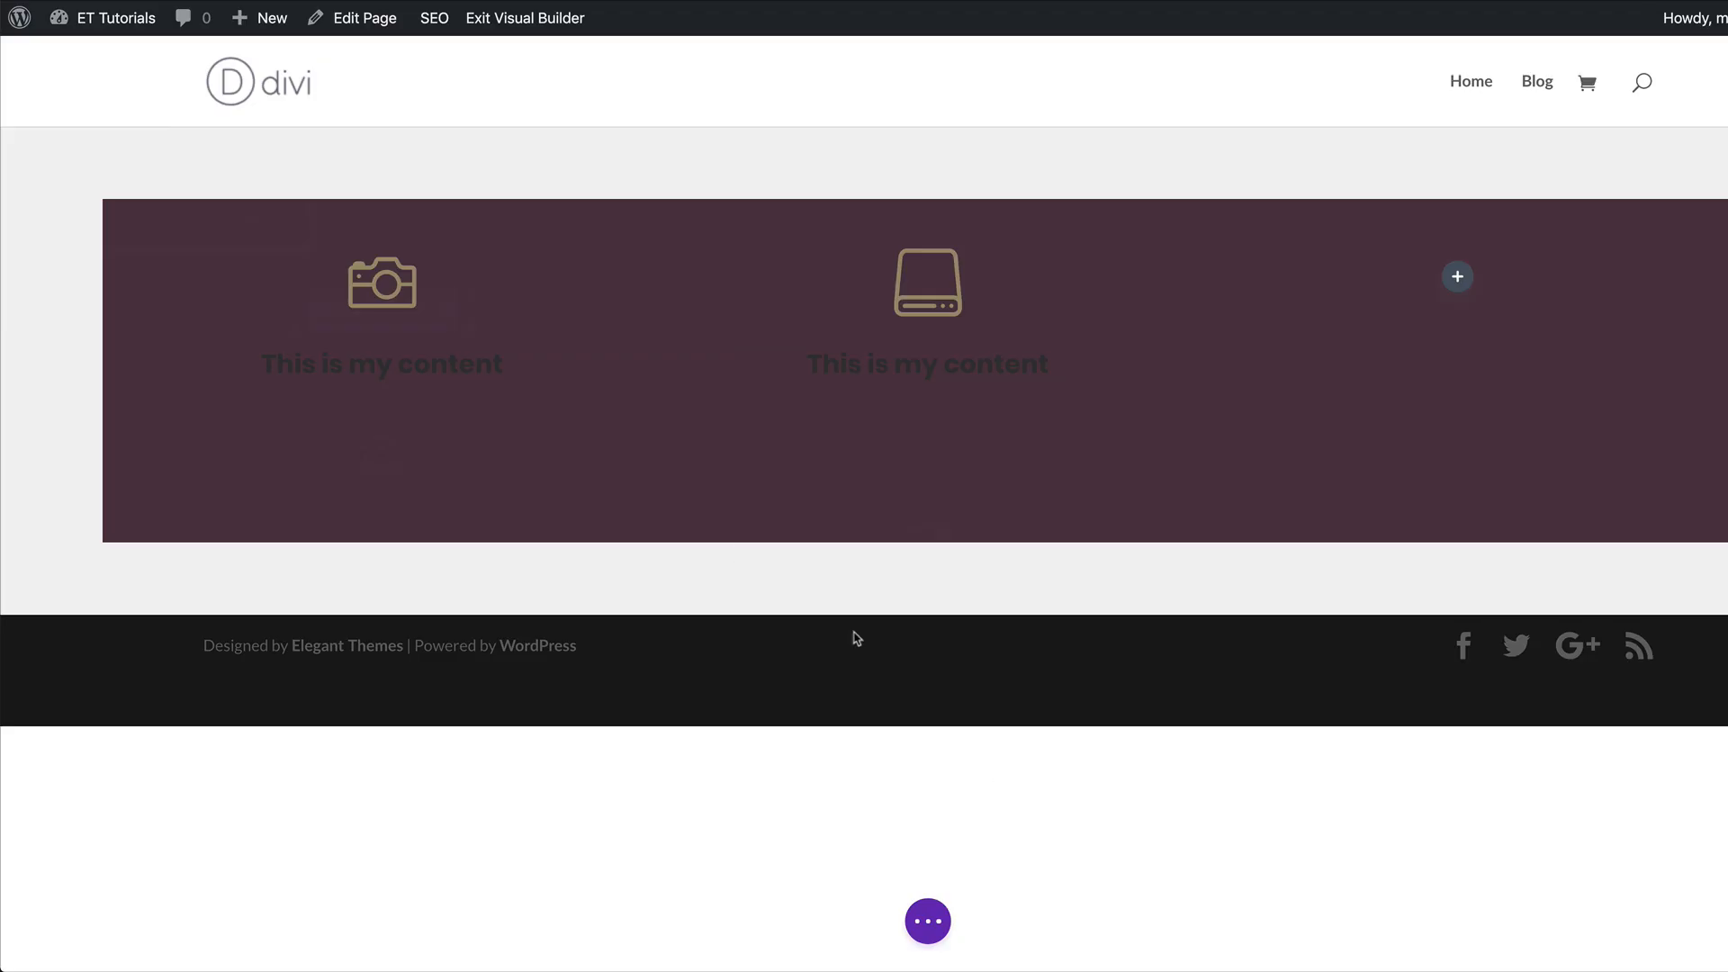
Set the body text color of the camera blurb in the first column to the saved off-white.
mouse_move(416, 382)
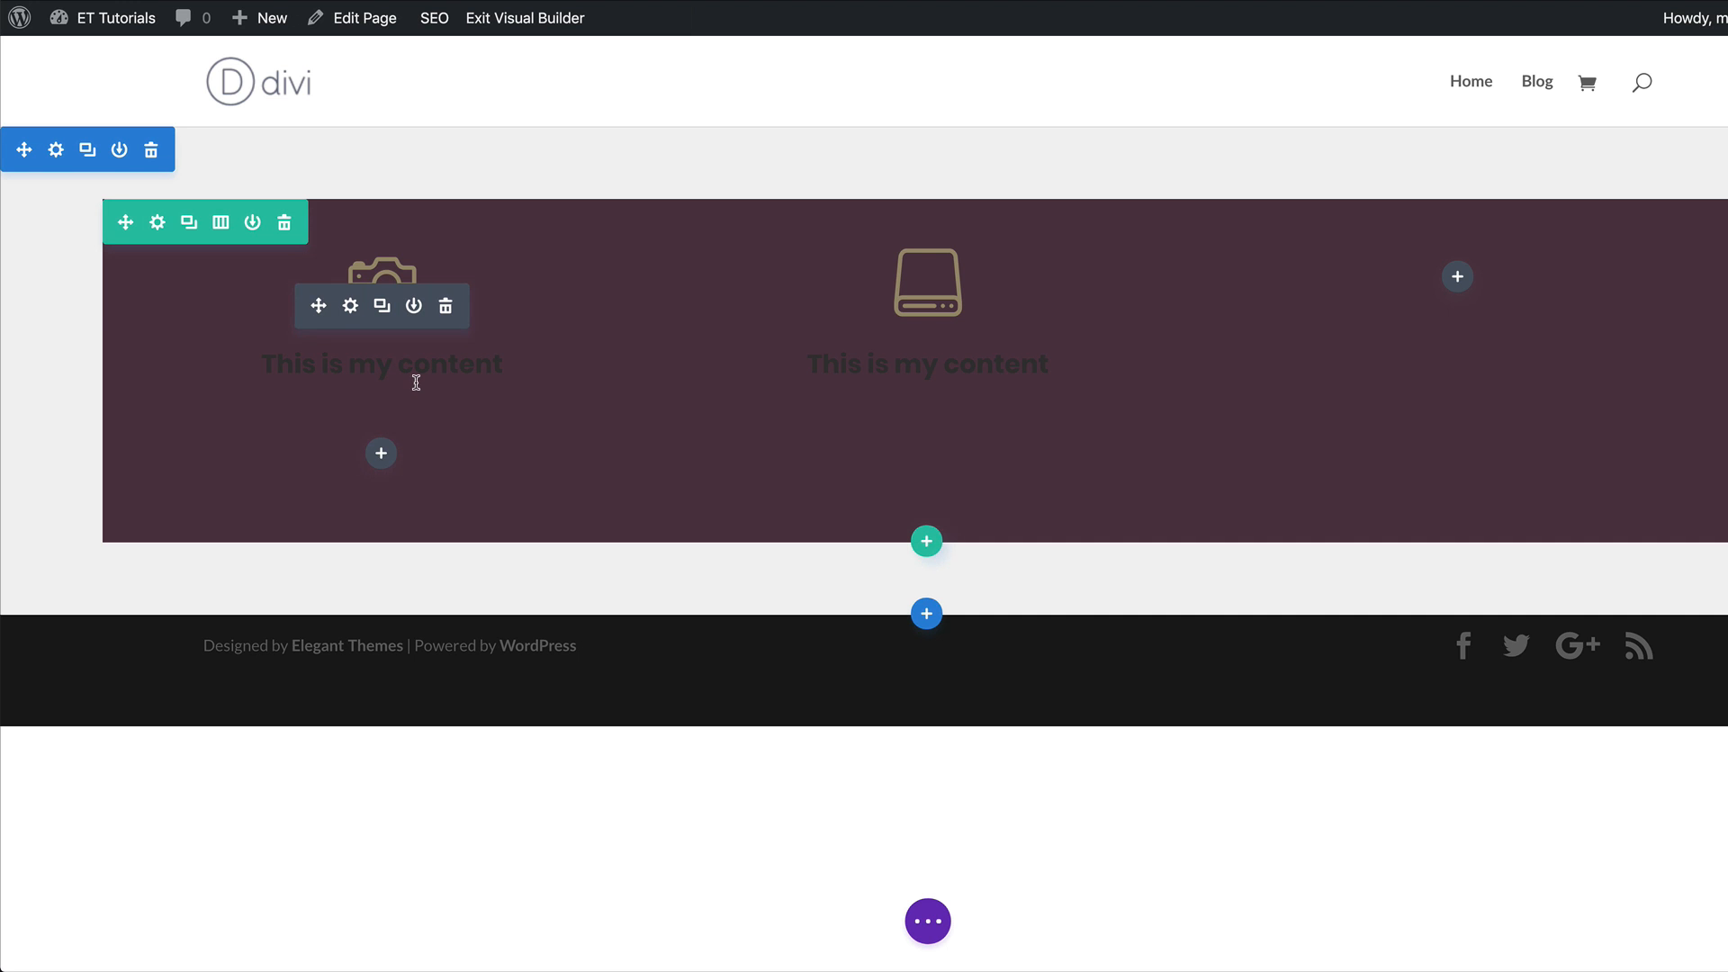
left_click(351, 307)
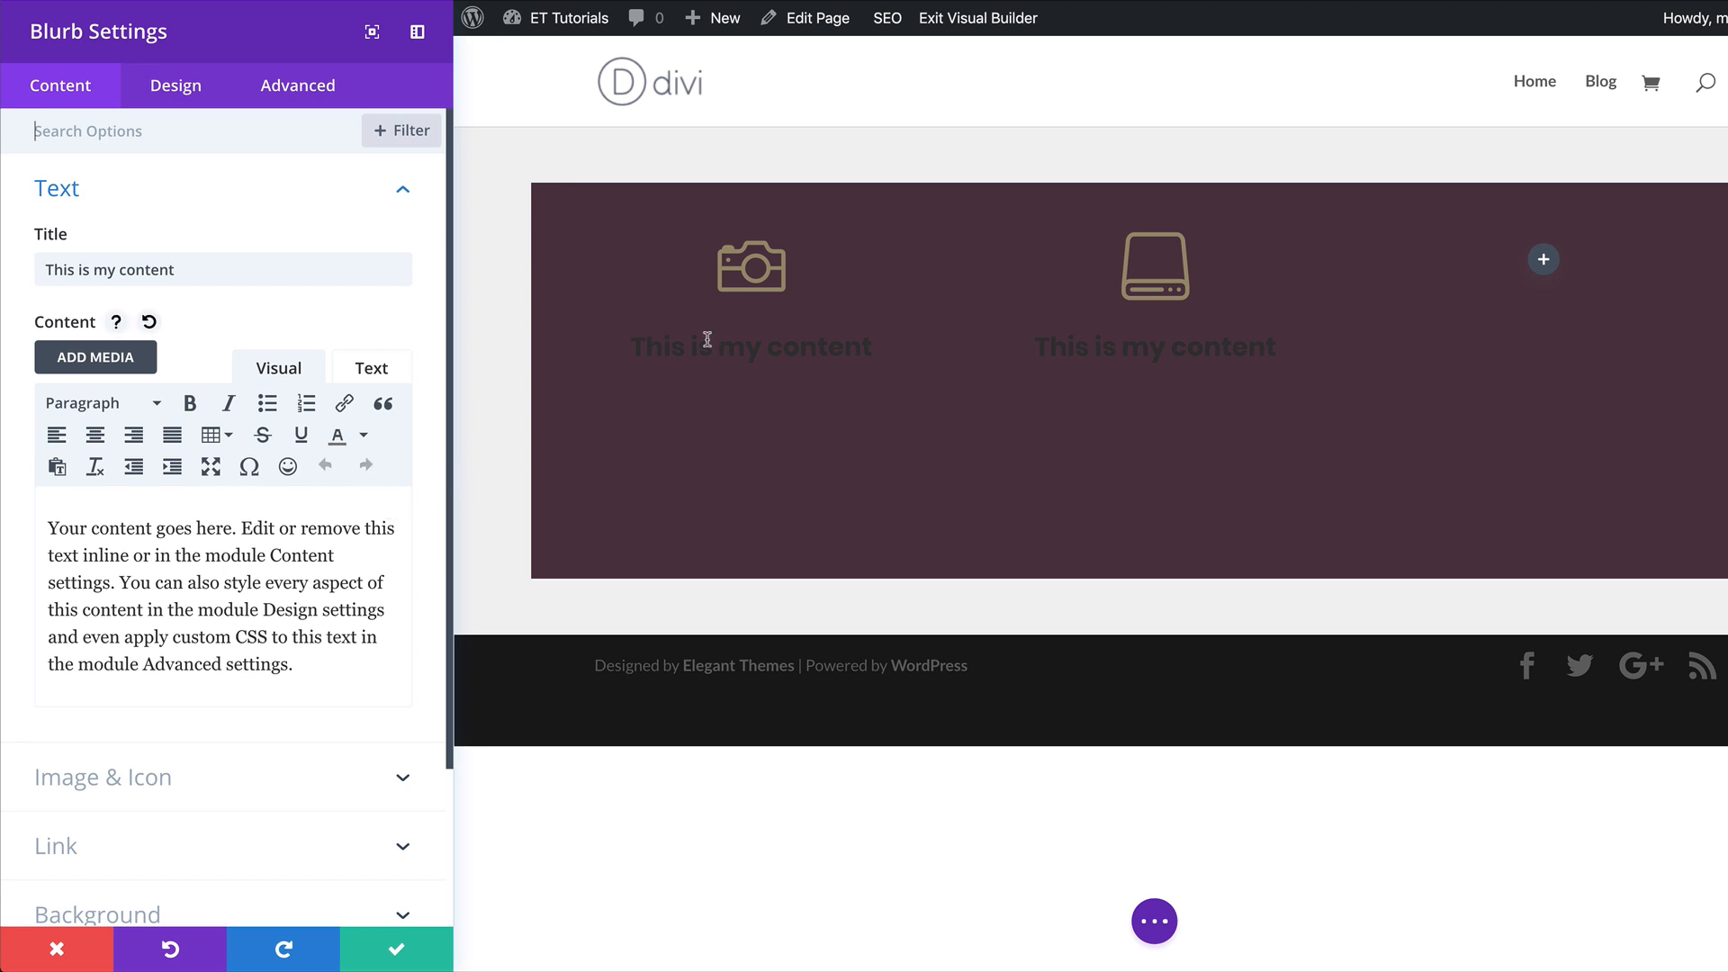
mouse_move(658, 459)
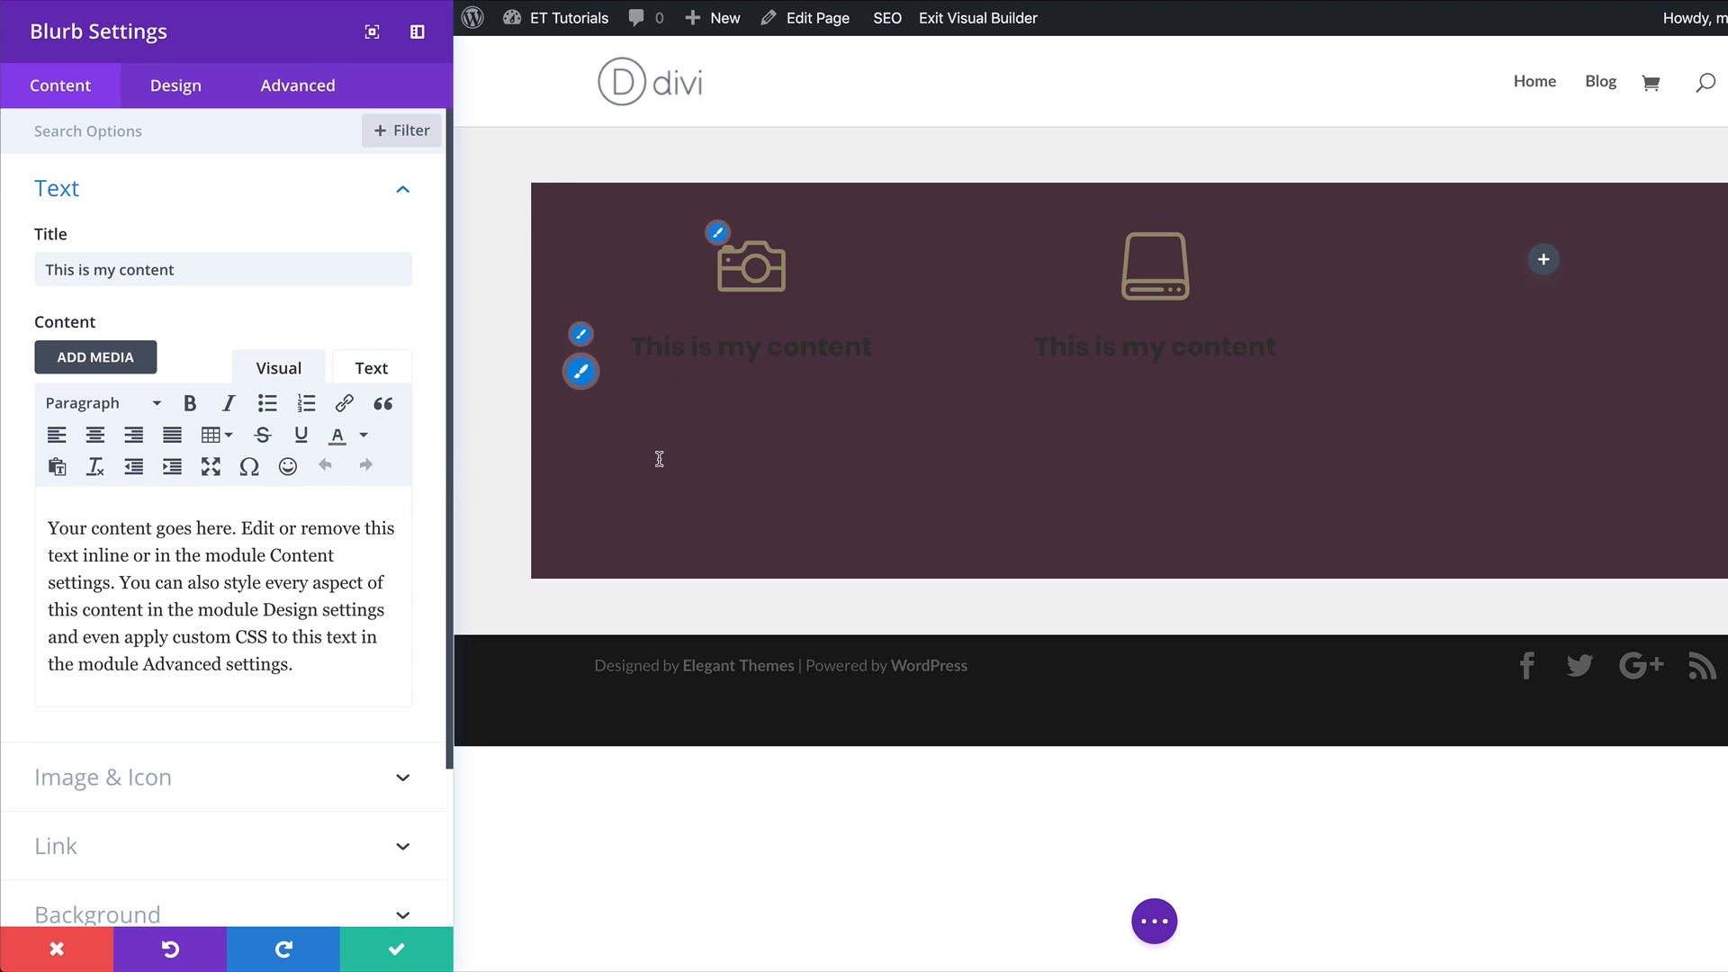
left_click(580, 372)
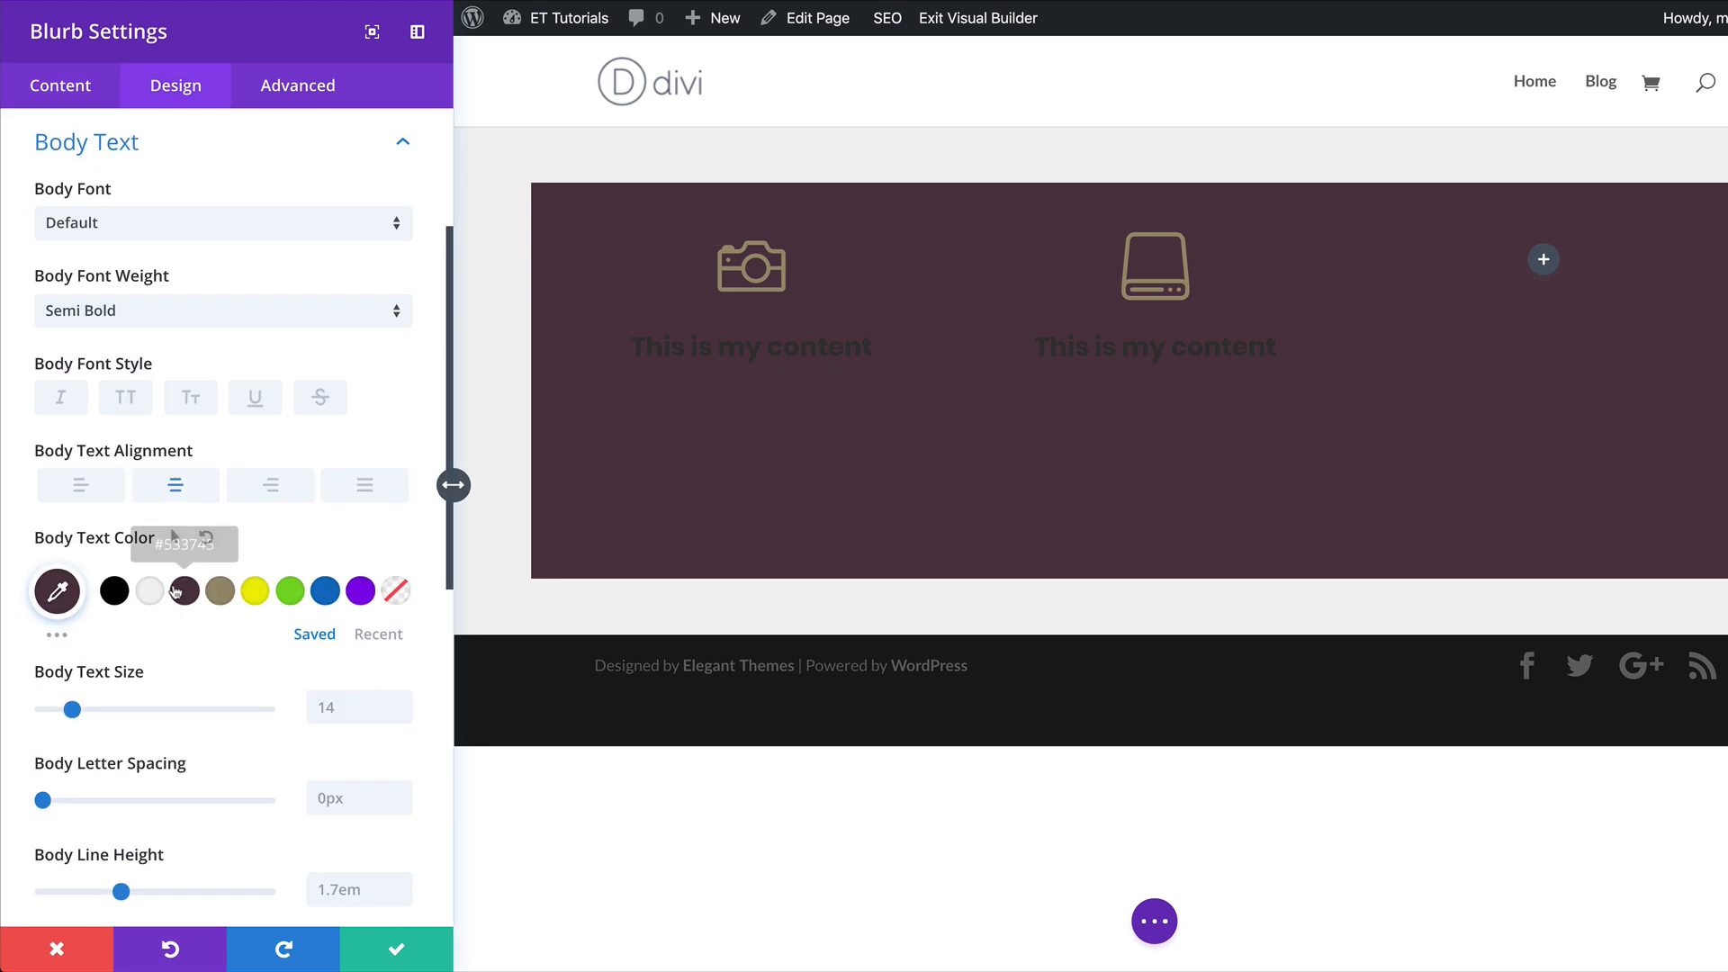
left_click(146, 591)
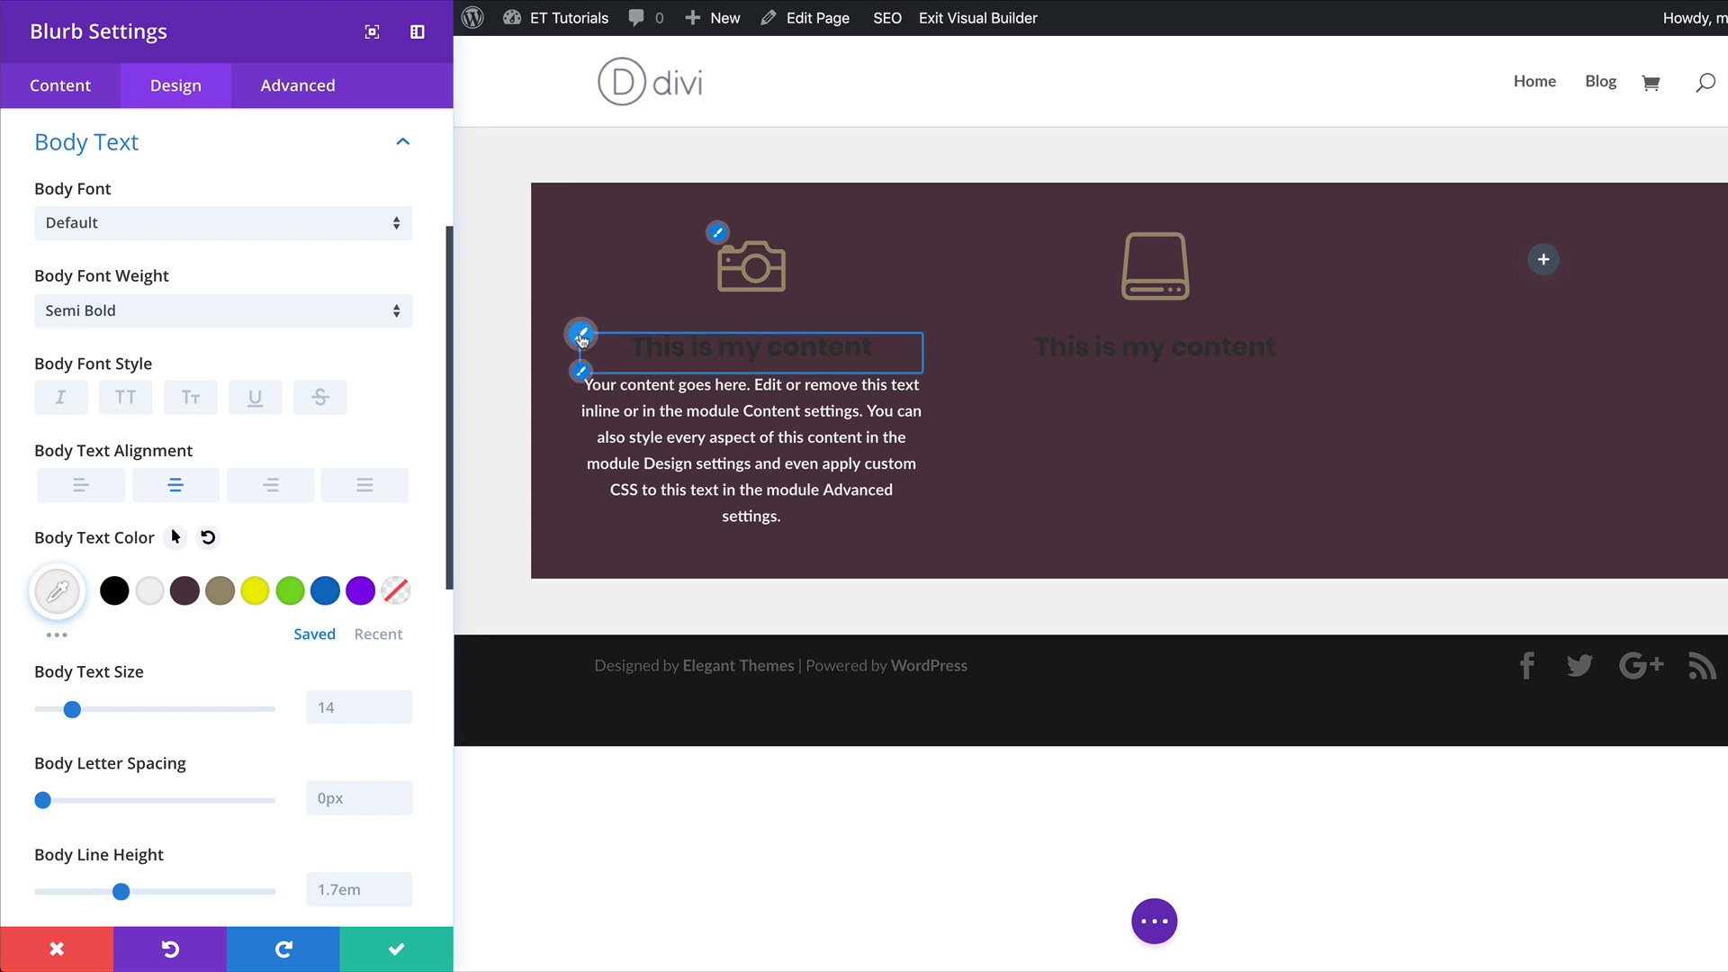
Set the camera blurb's title text color to the saved tan and save the module settings.
left_click(581, 336)
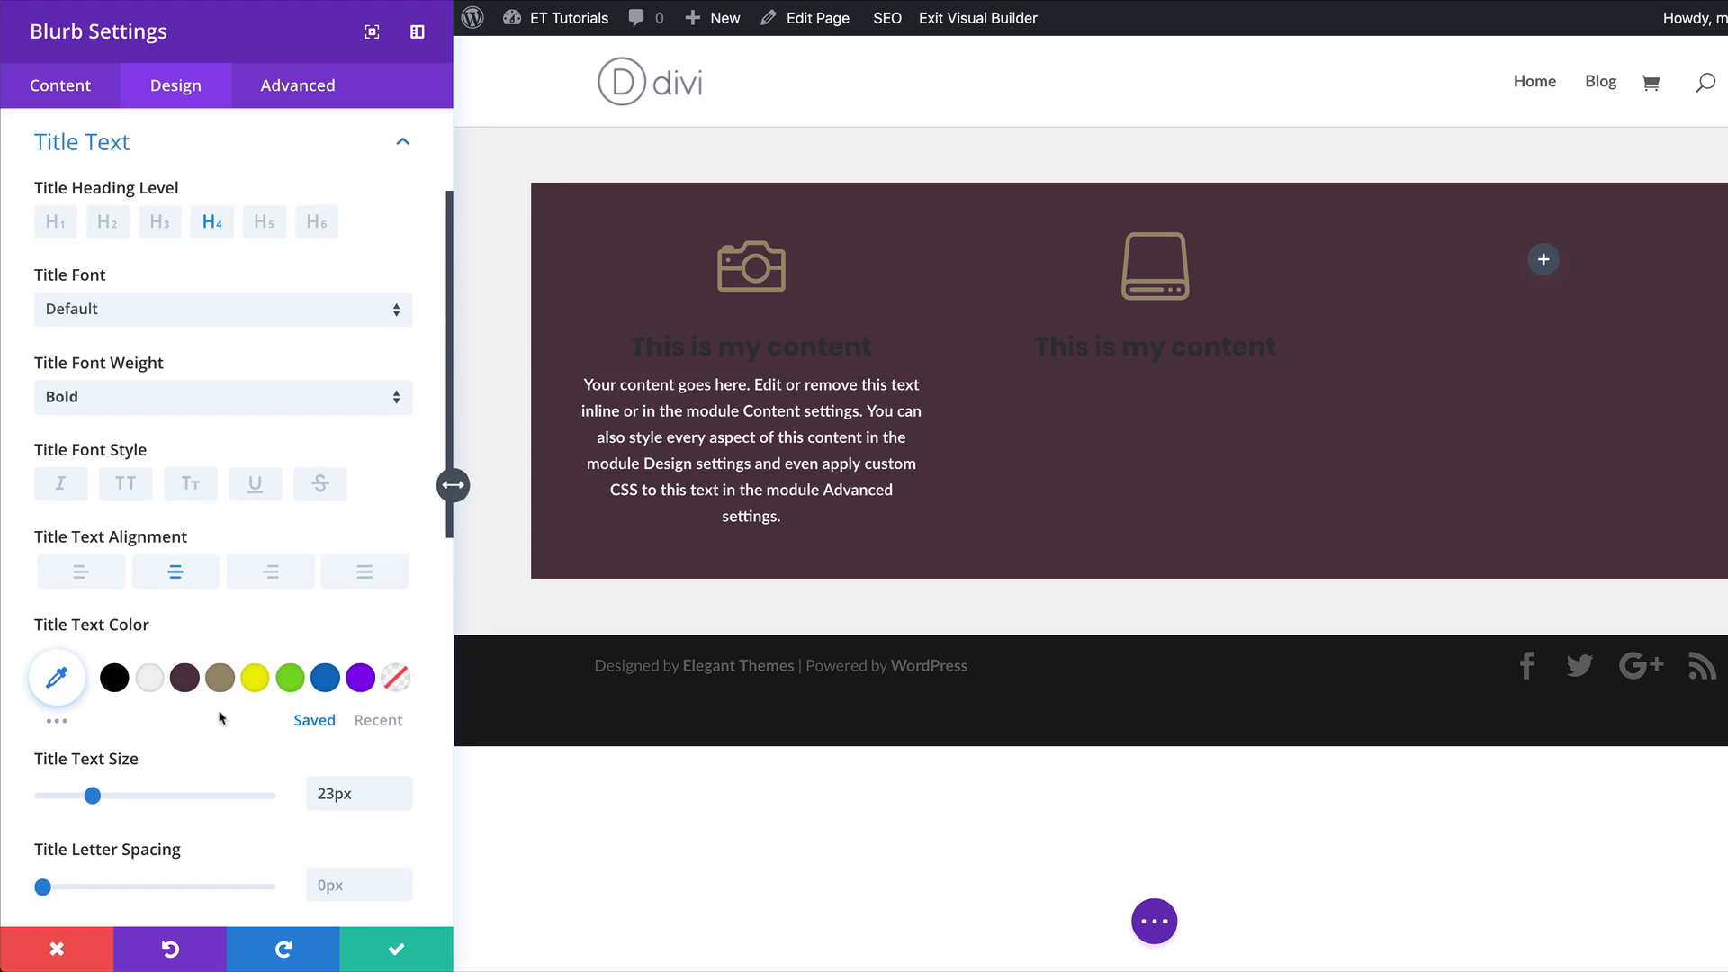
left_click(222, 682)
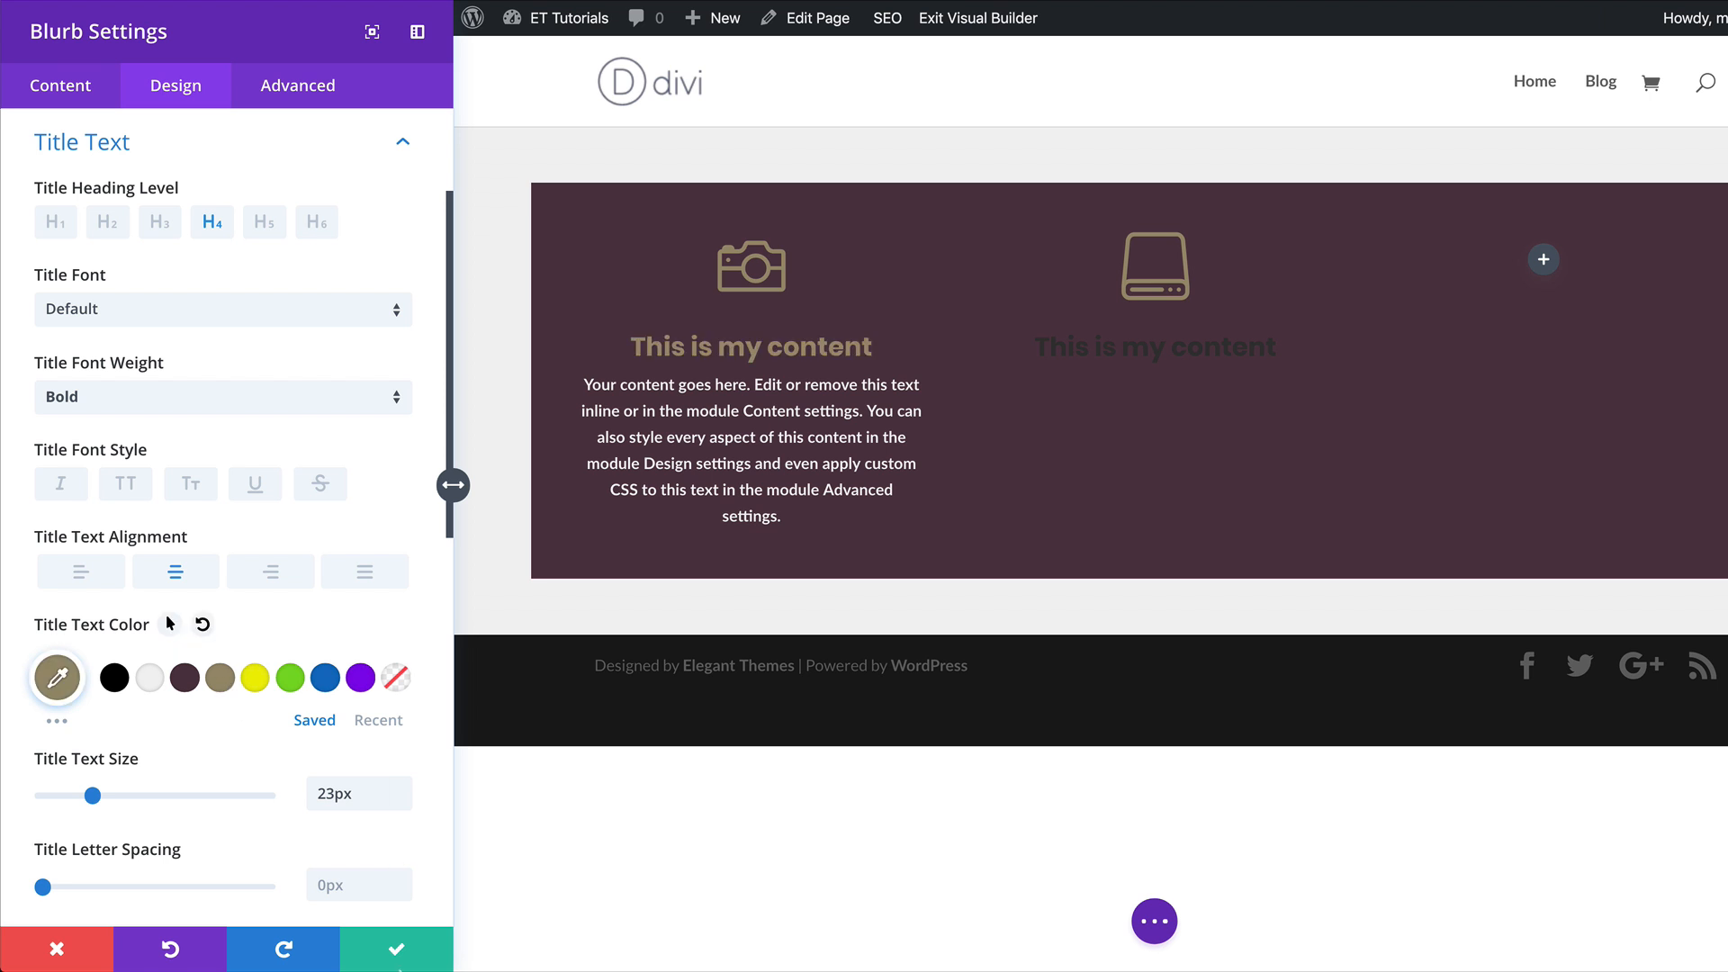
left_click(397, 952)
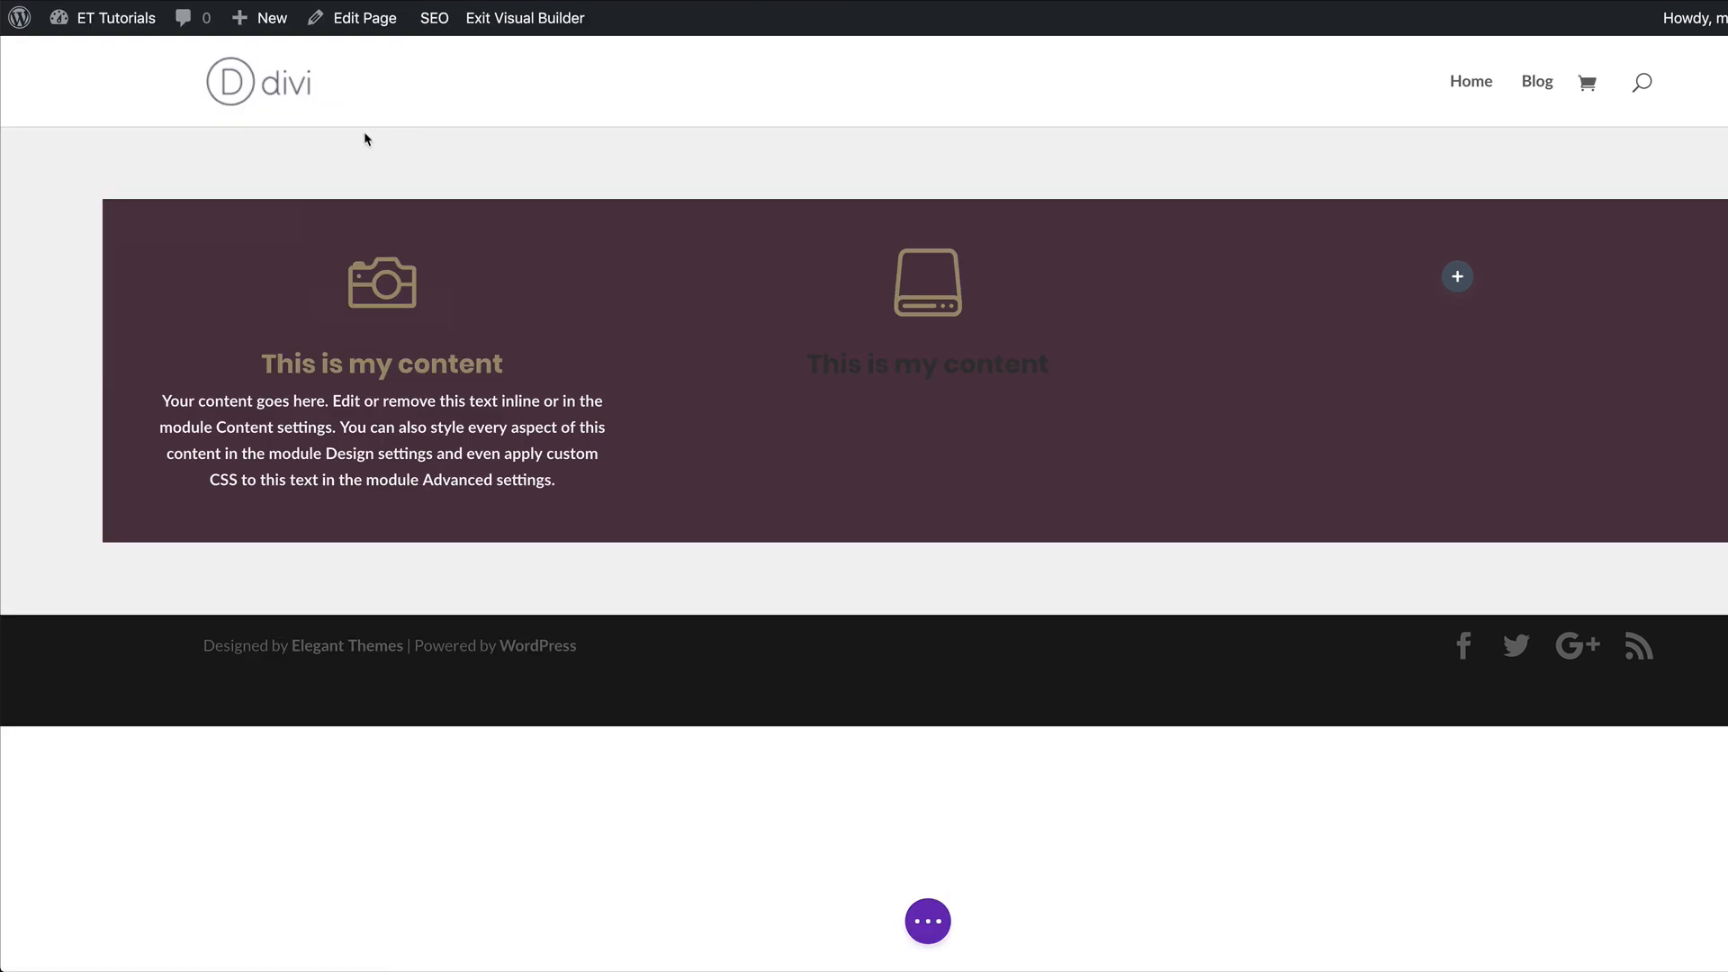
Copy the restyled camera blurb and paste it into the row's empty third column.
mouse_move(367, 315)
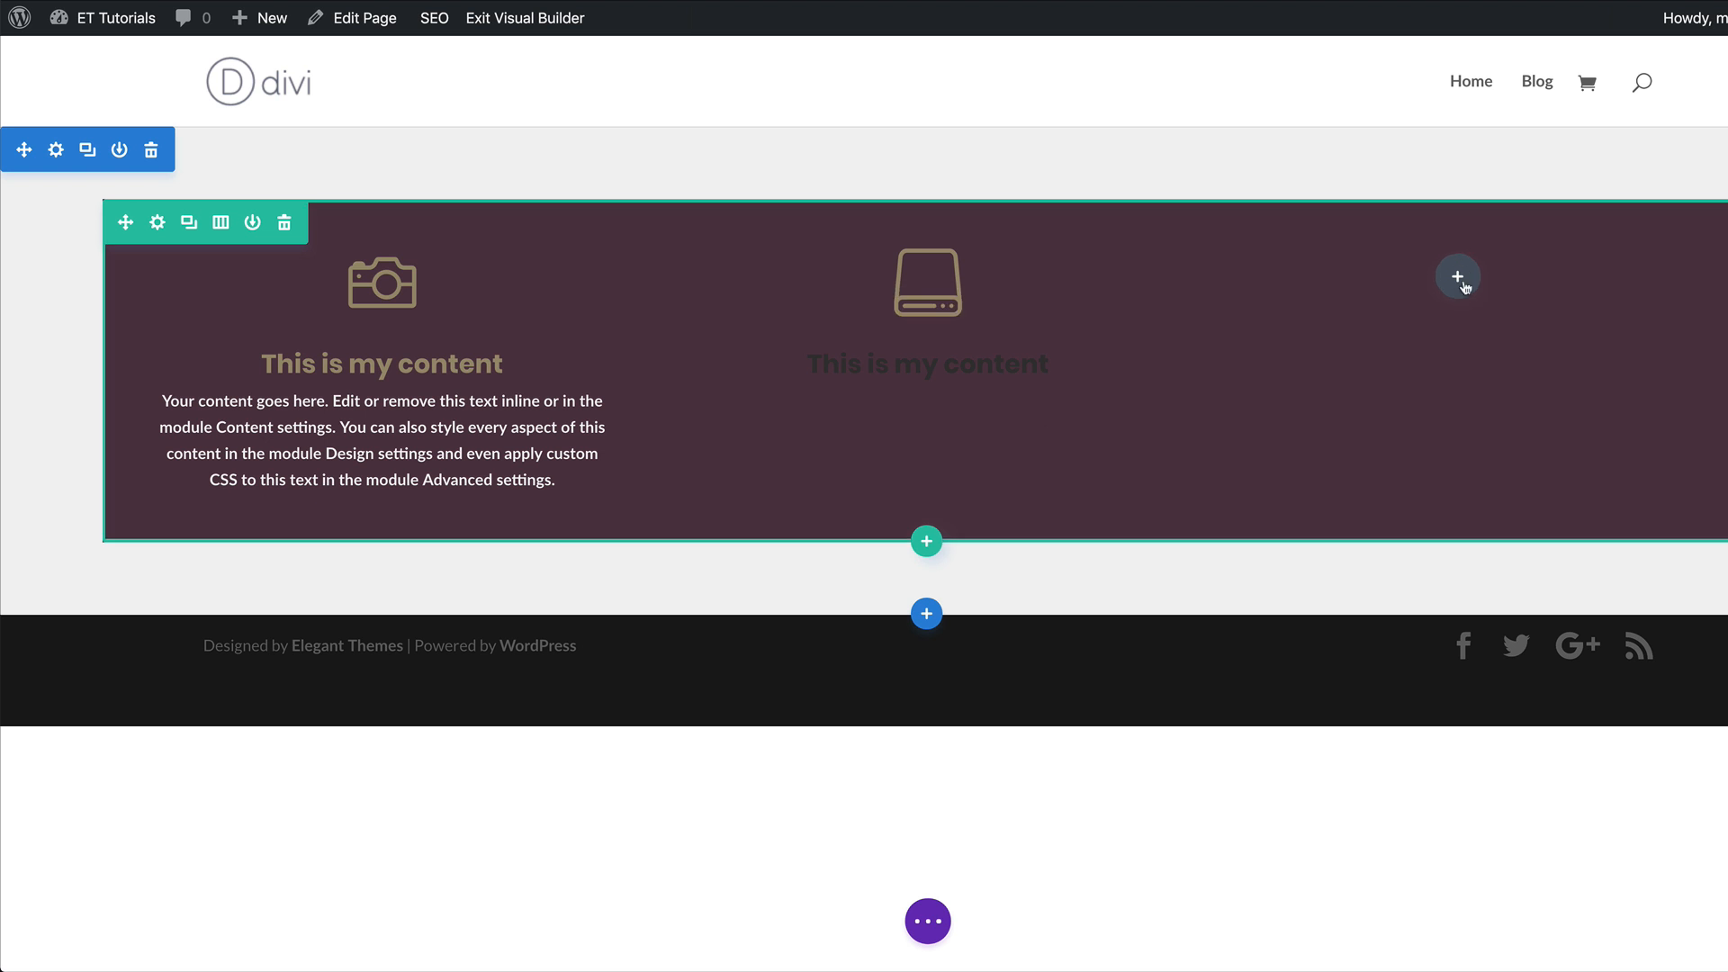
key("super+v")
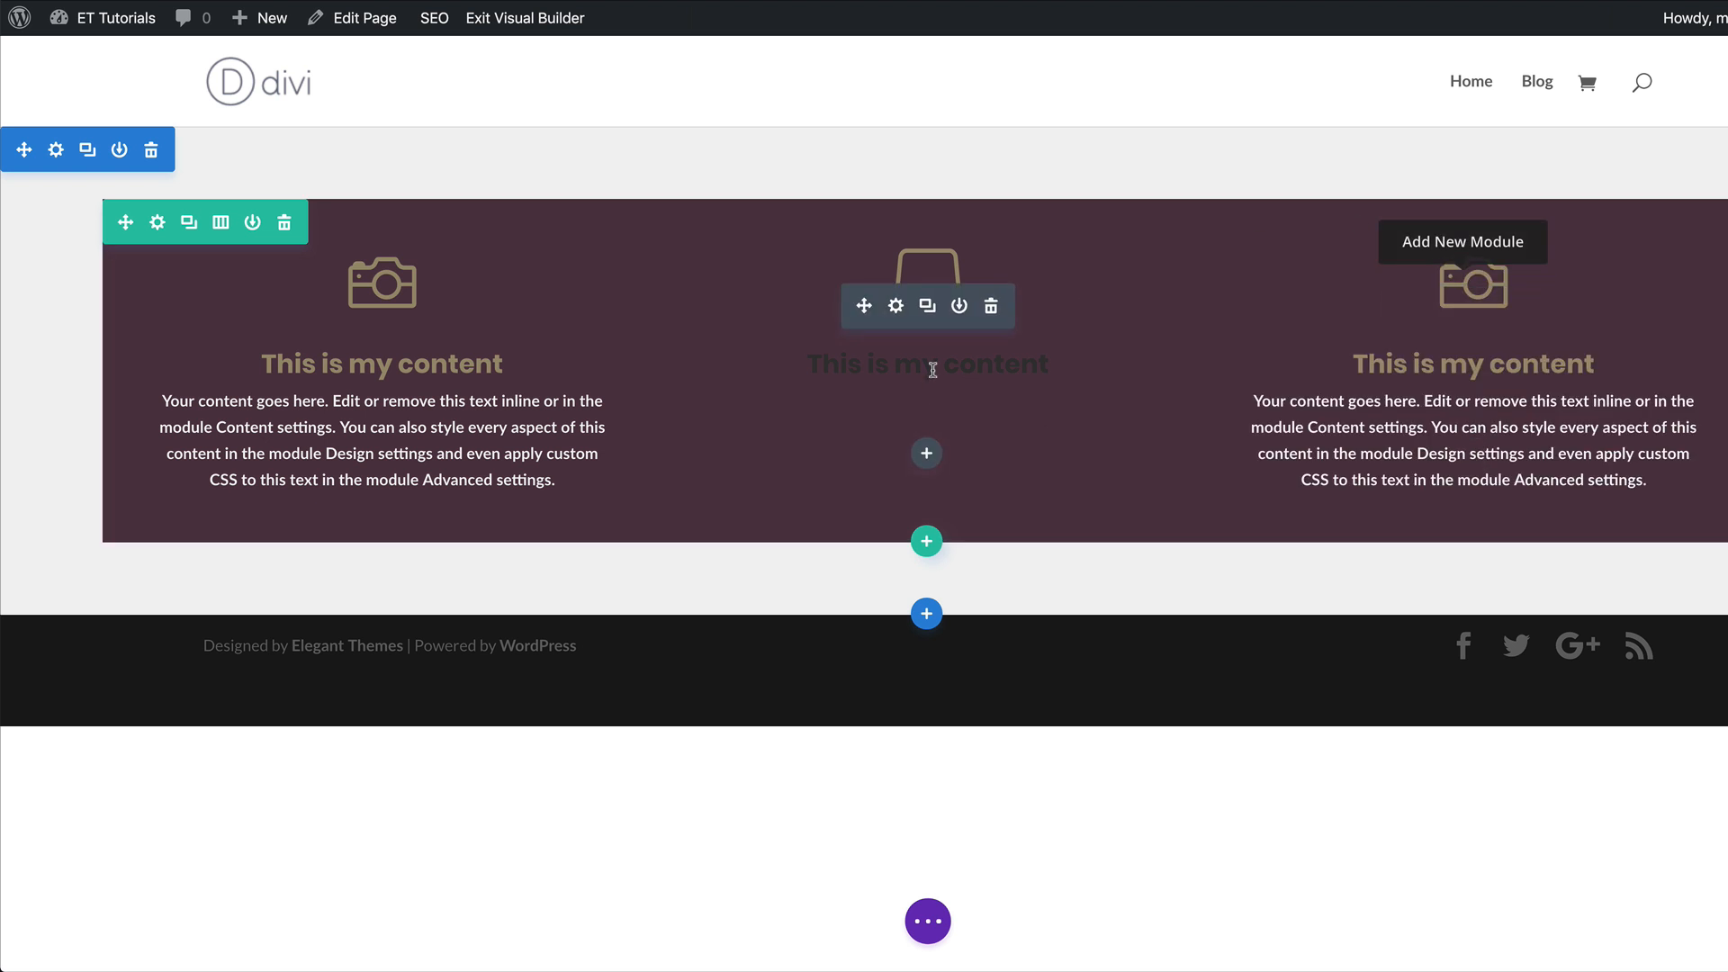
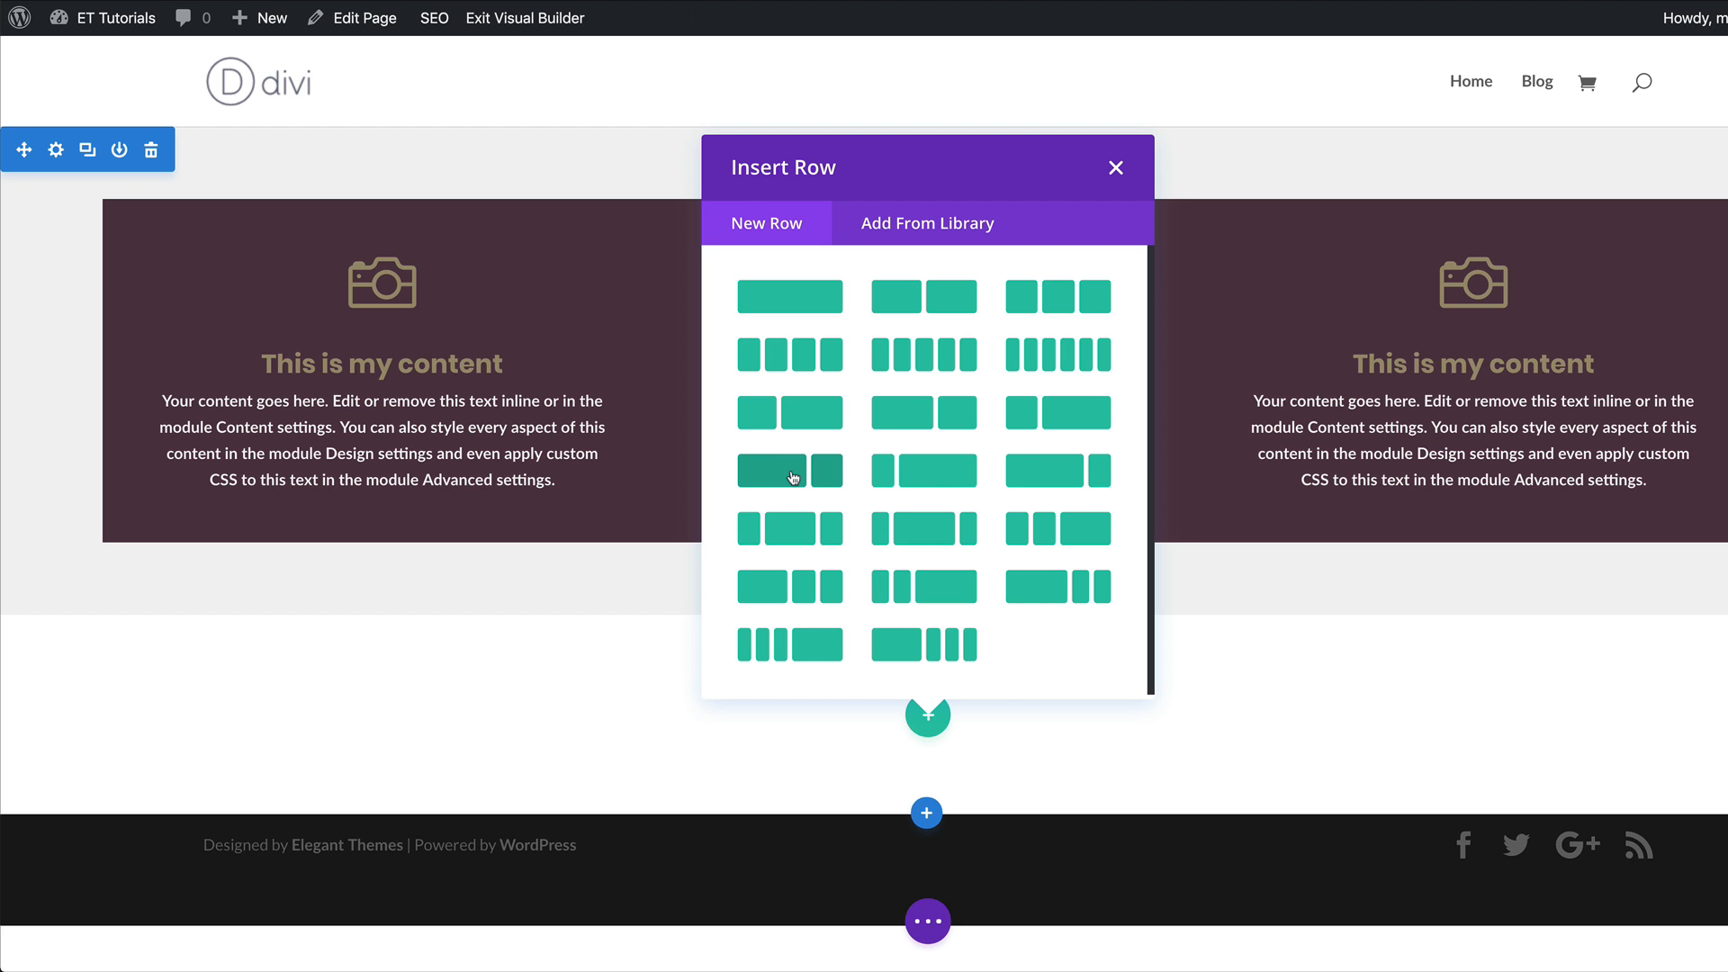
Insert a two-thirds/one-third row in the new section and add a Video module to its wide column.
left_click(792, 477)
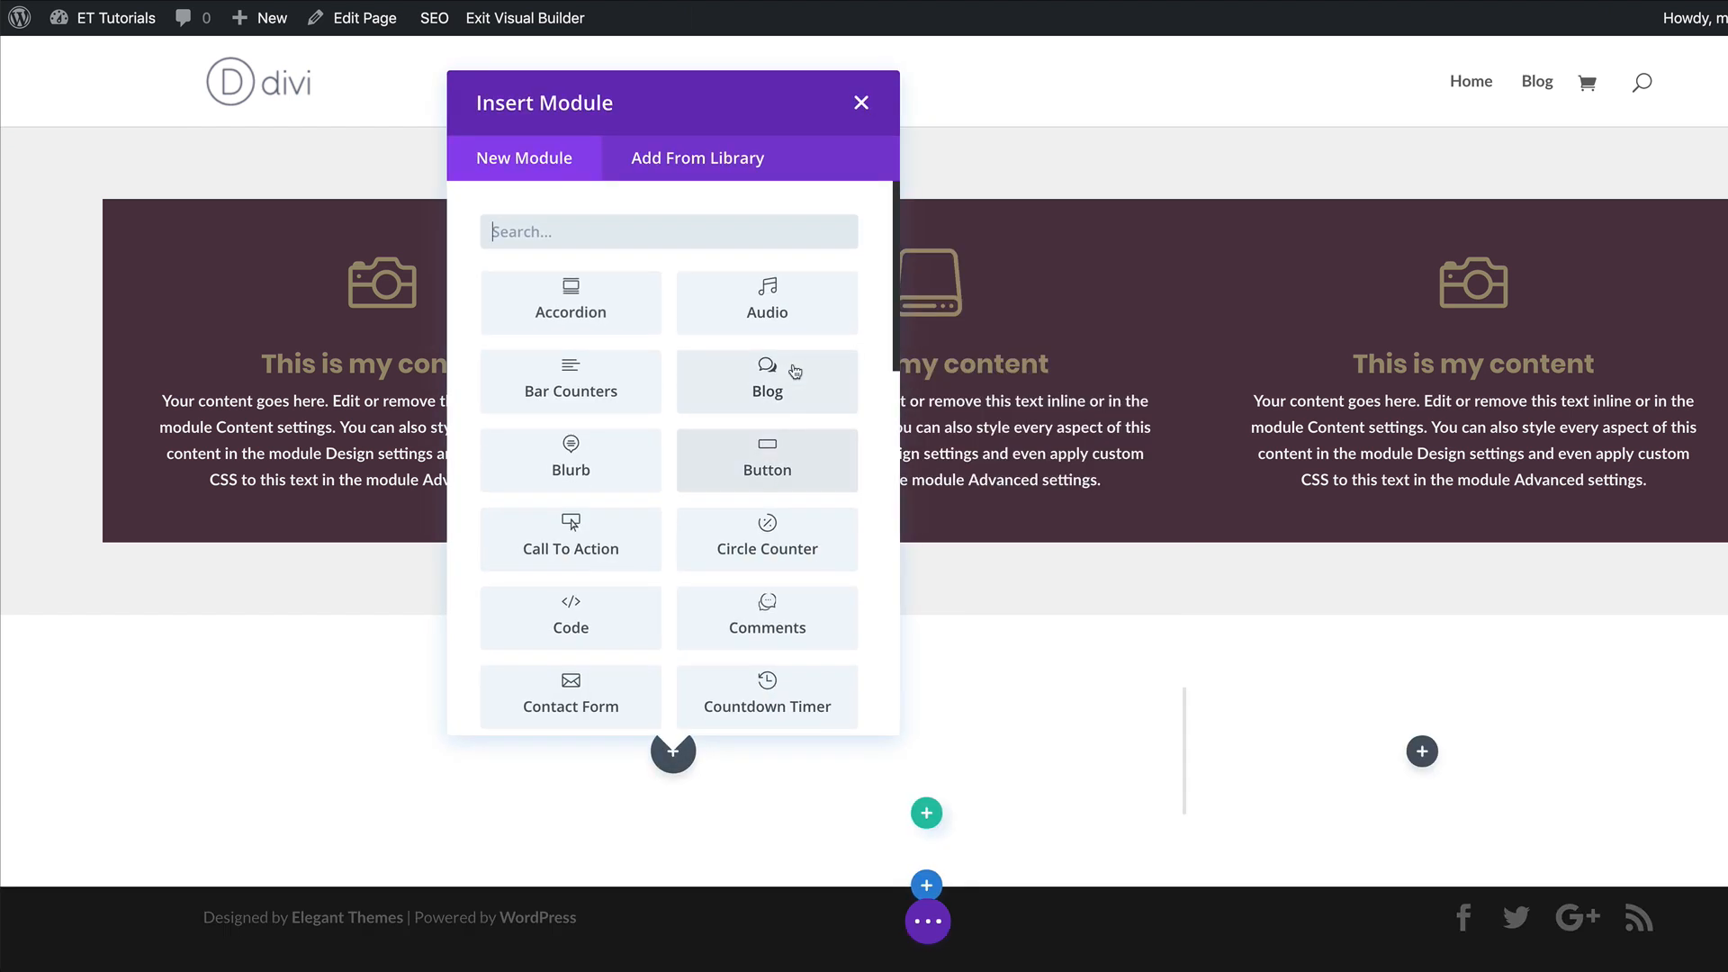
left_click(861, 106)
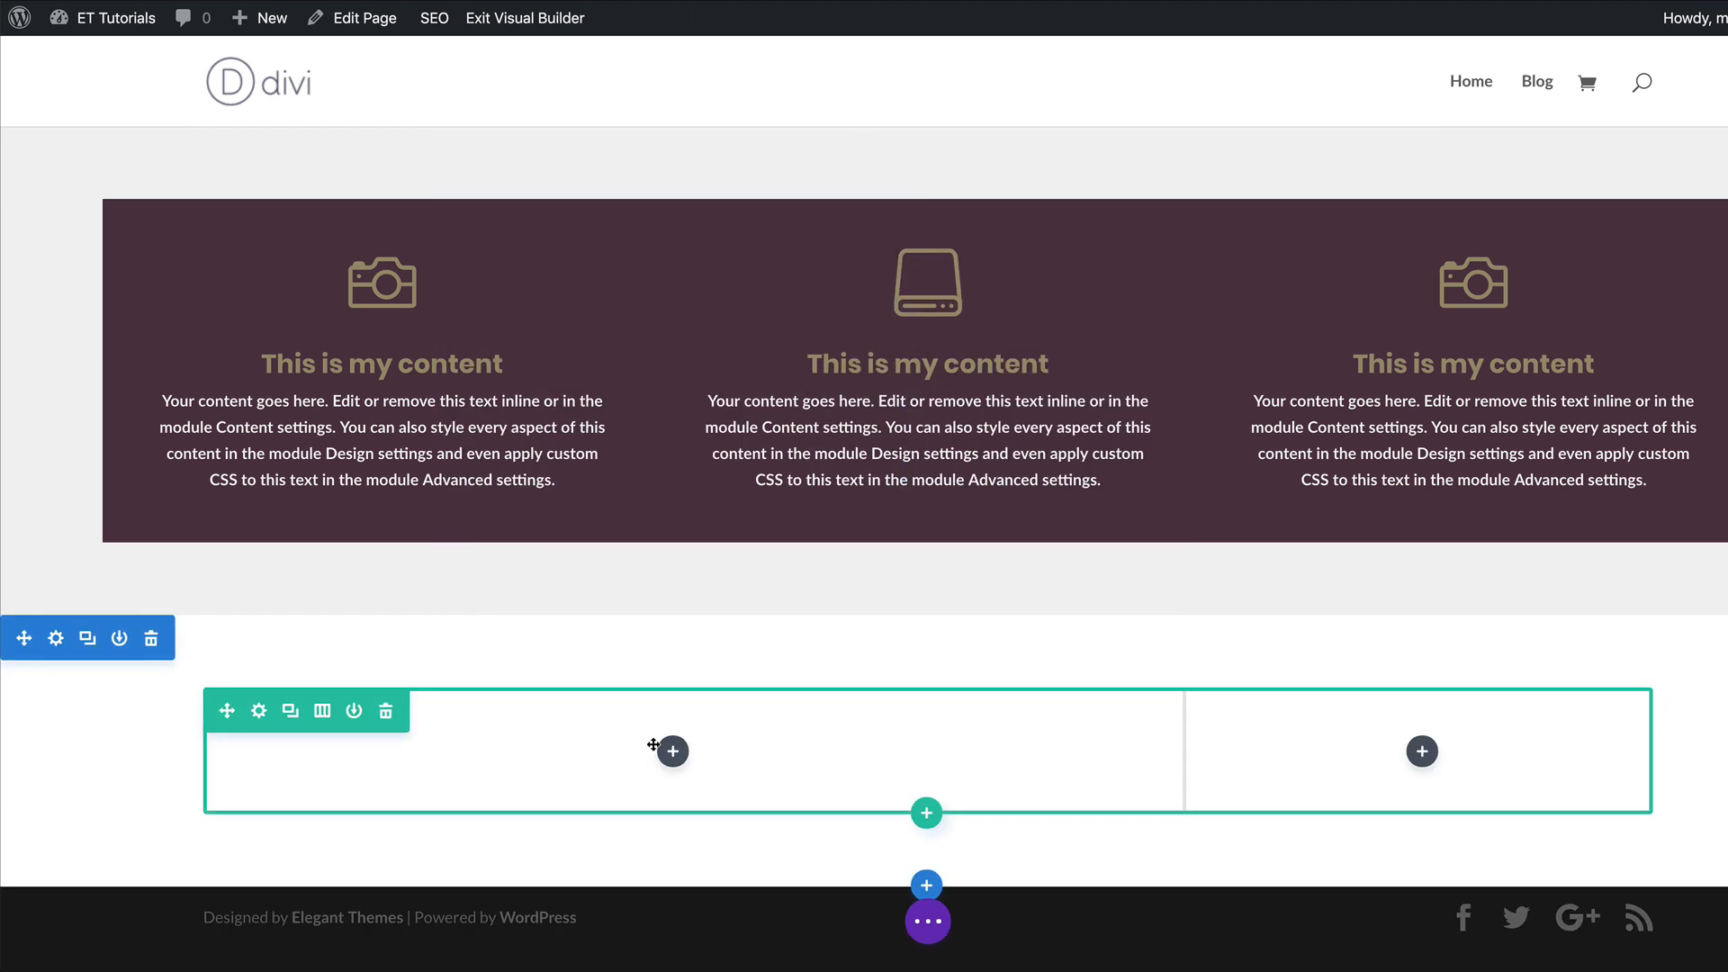
left_click(673, 752)
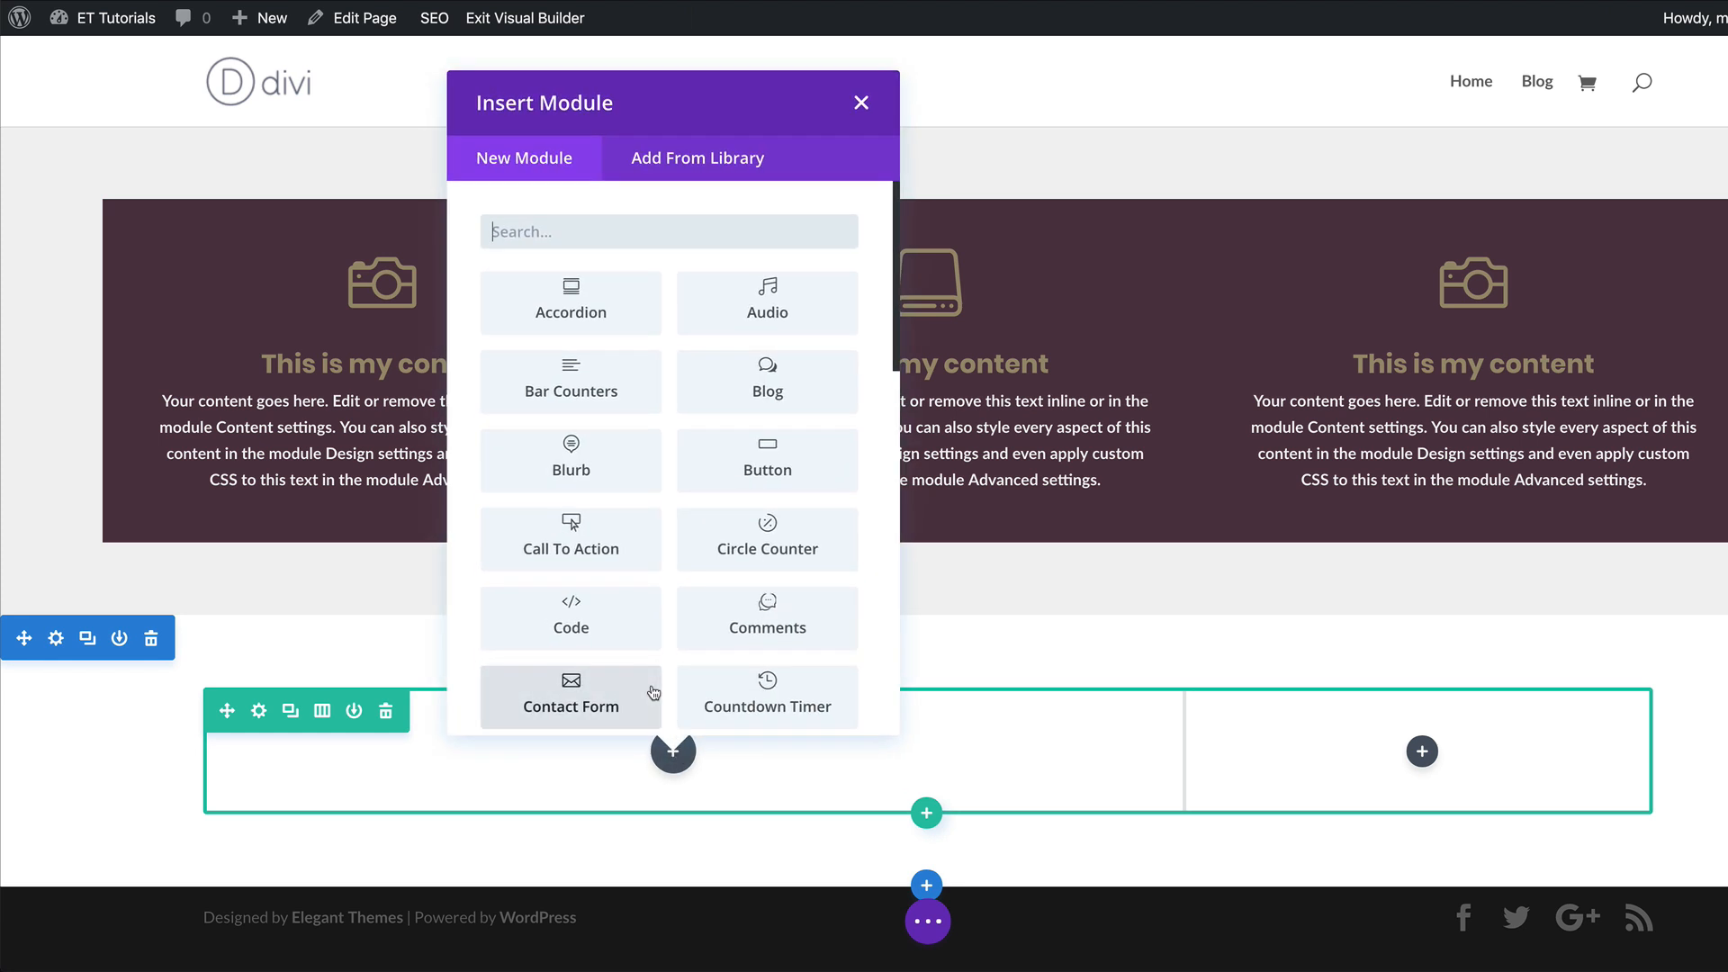
type("video")
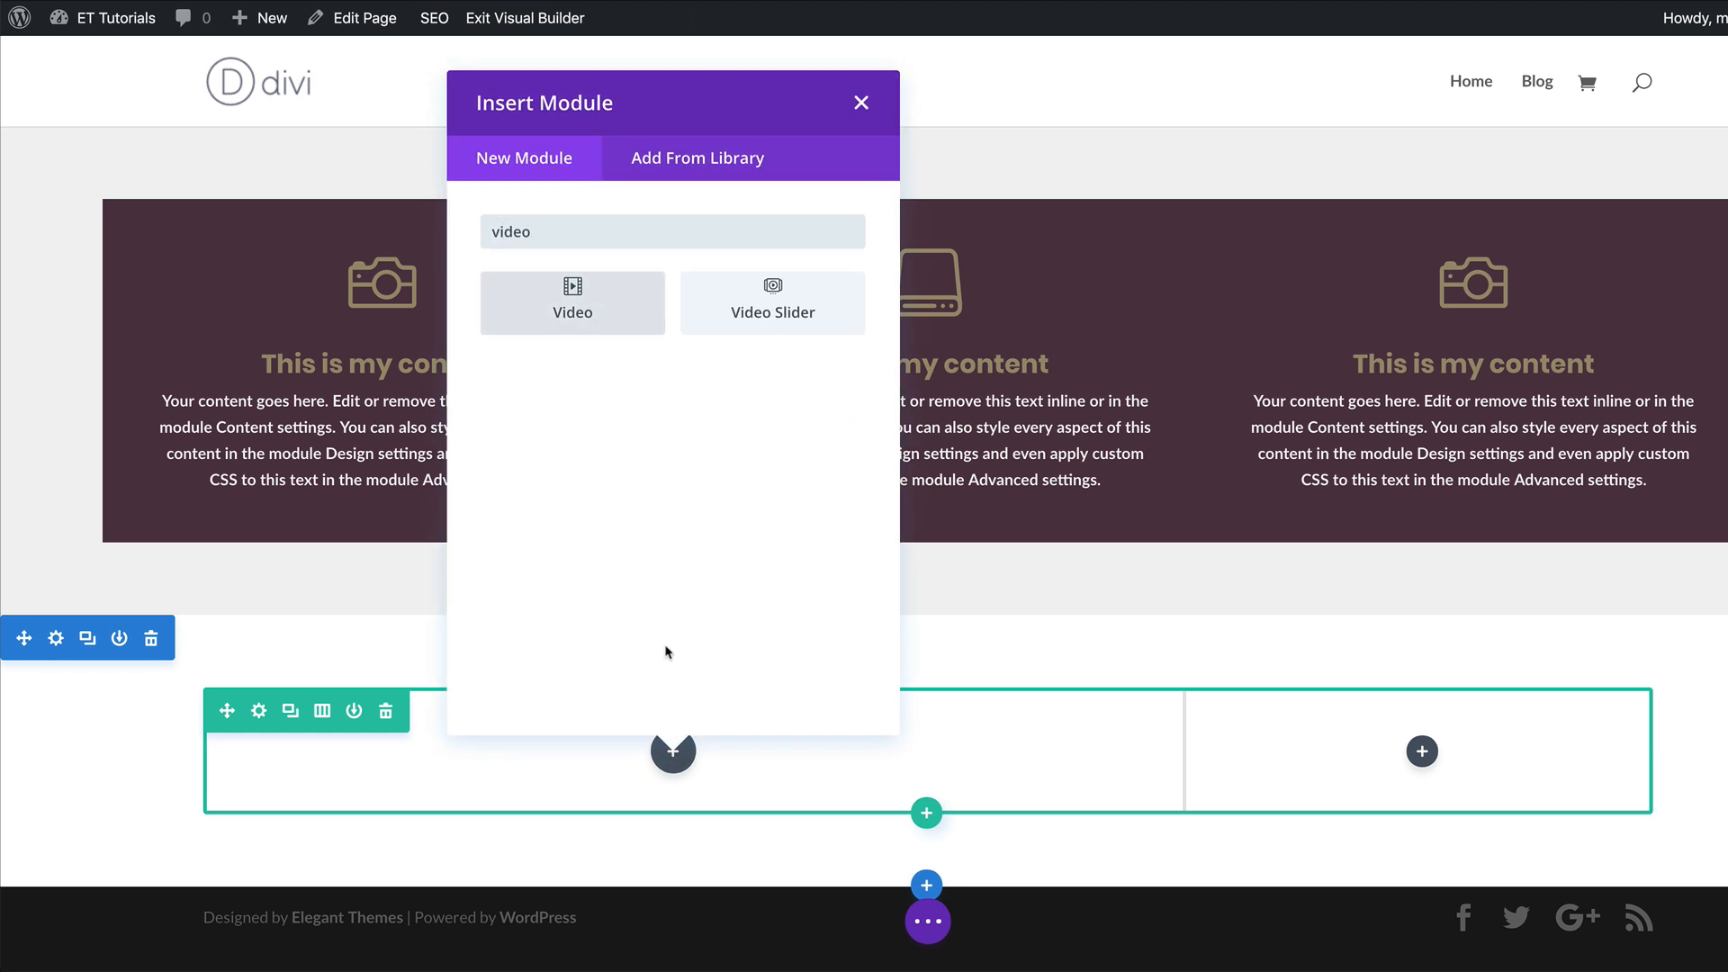
left_click(585, 320)
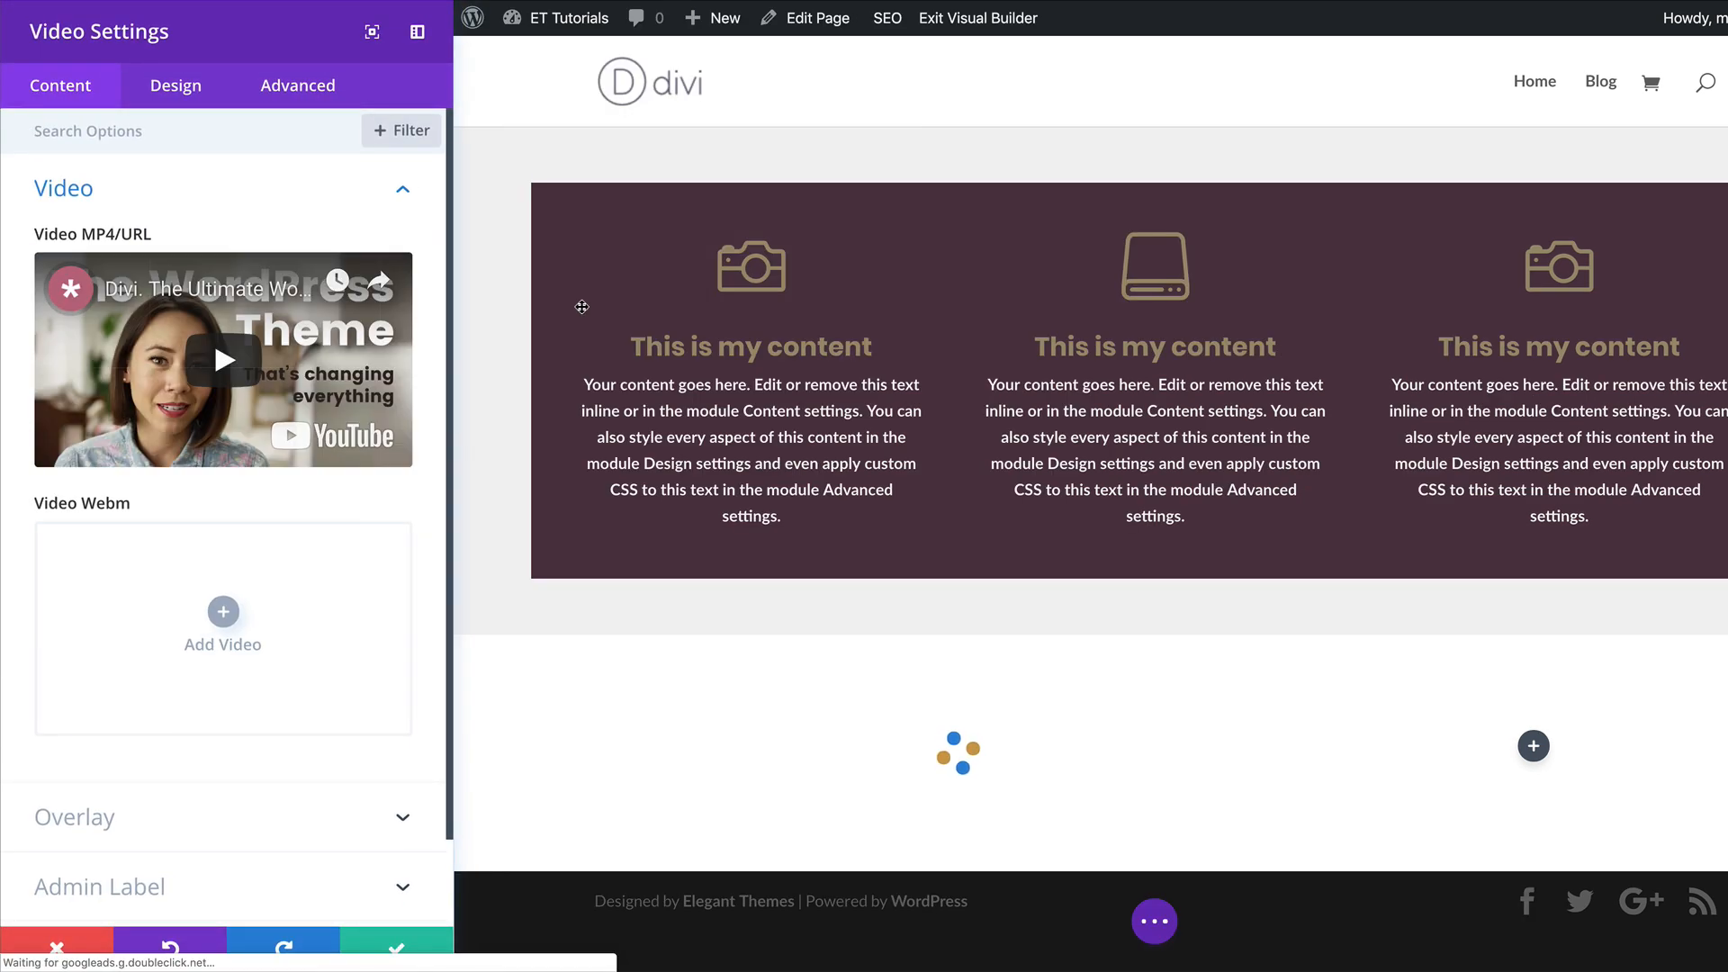
scroll(1052, 756, "down", 4)
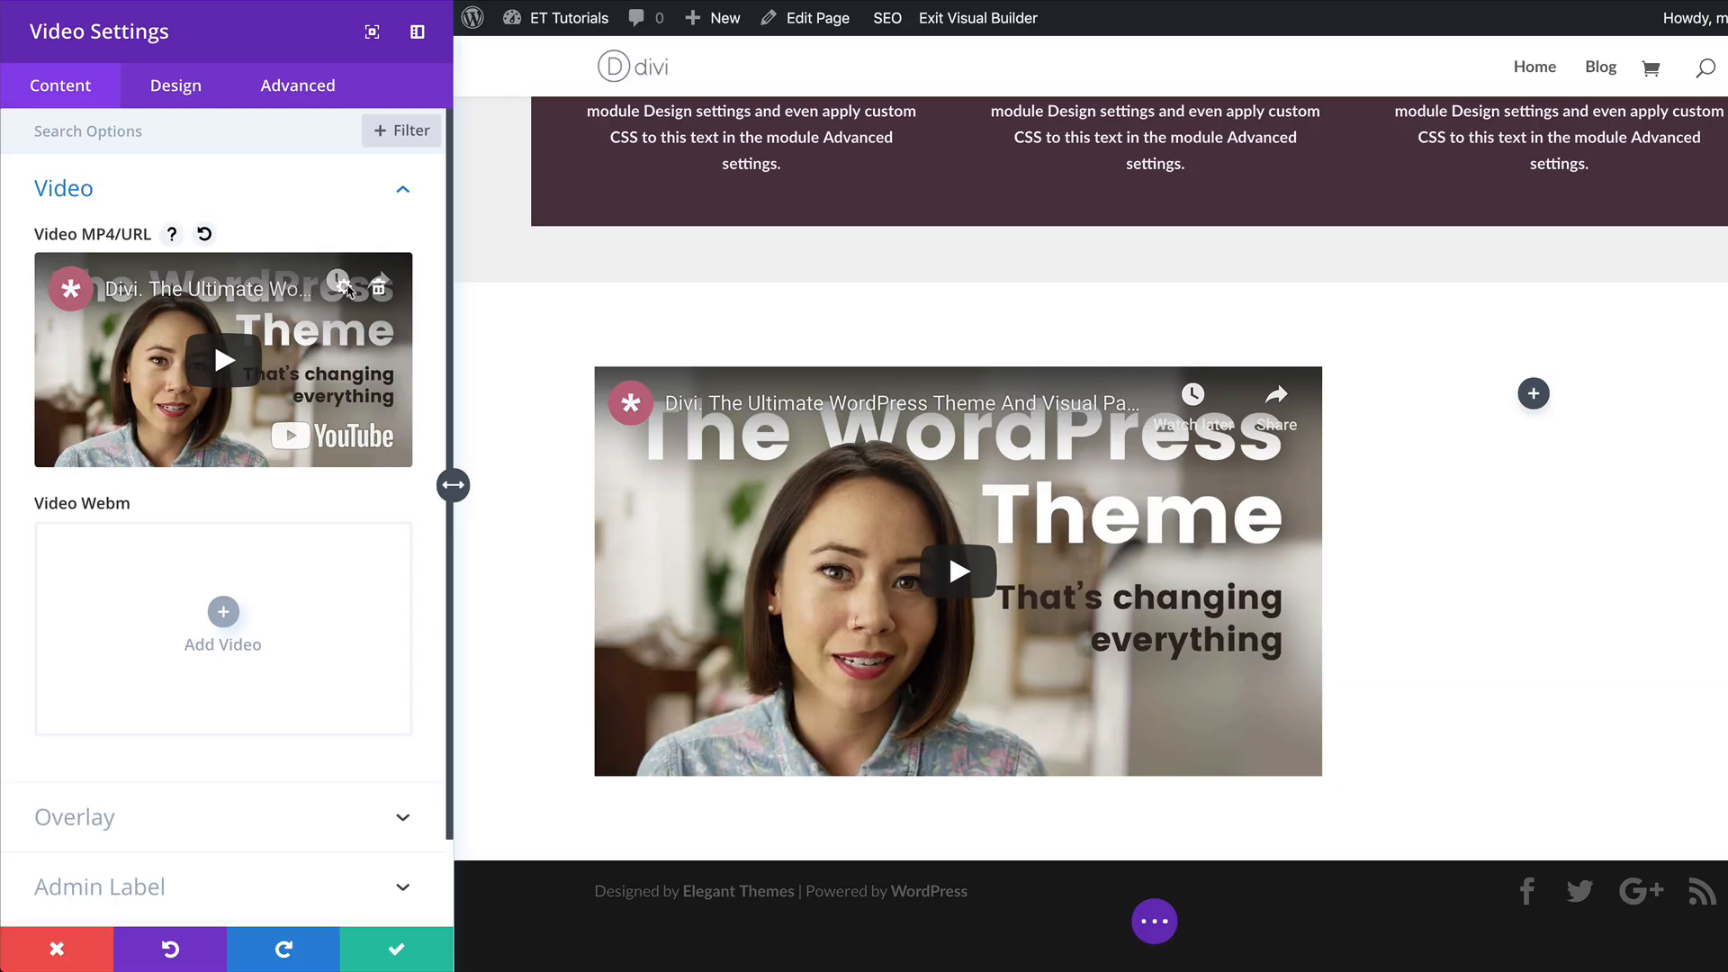
left_click(345, 287)
left_click(154, 135)
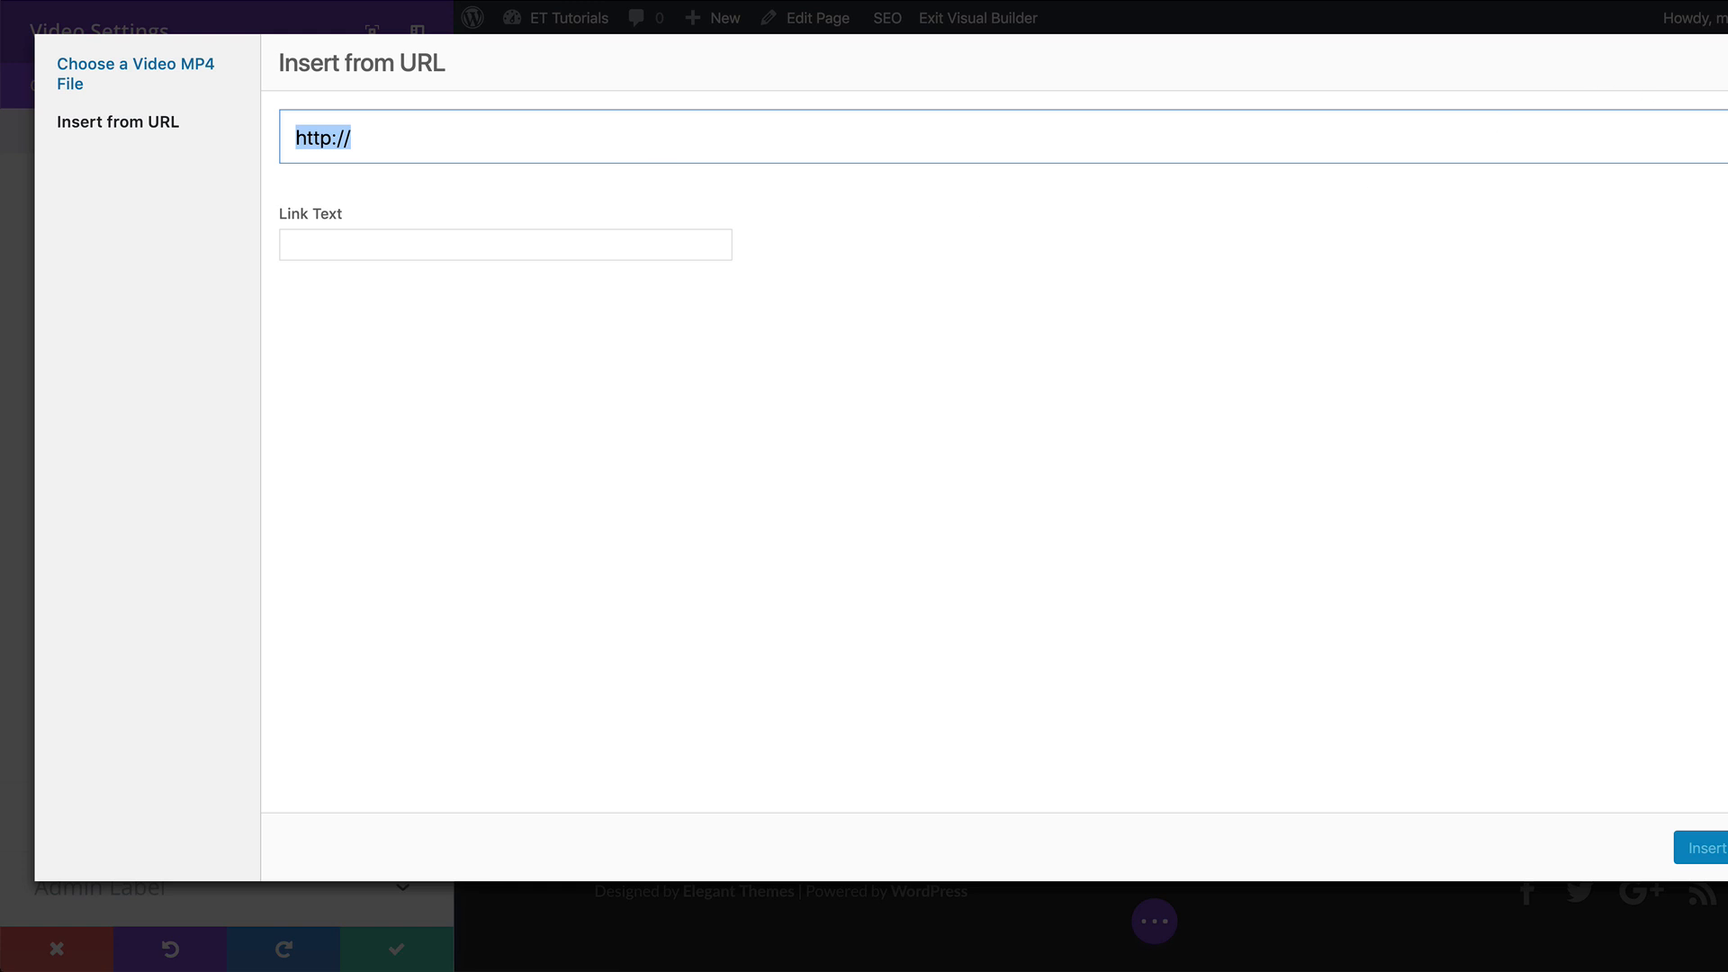
key("Escape")
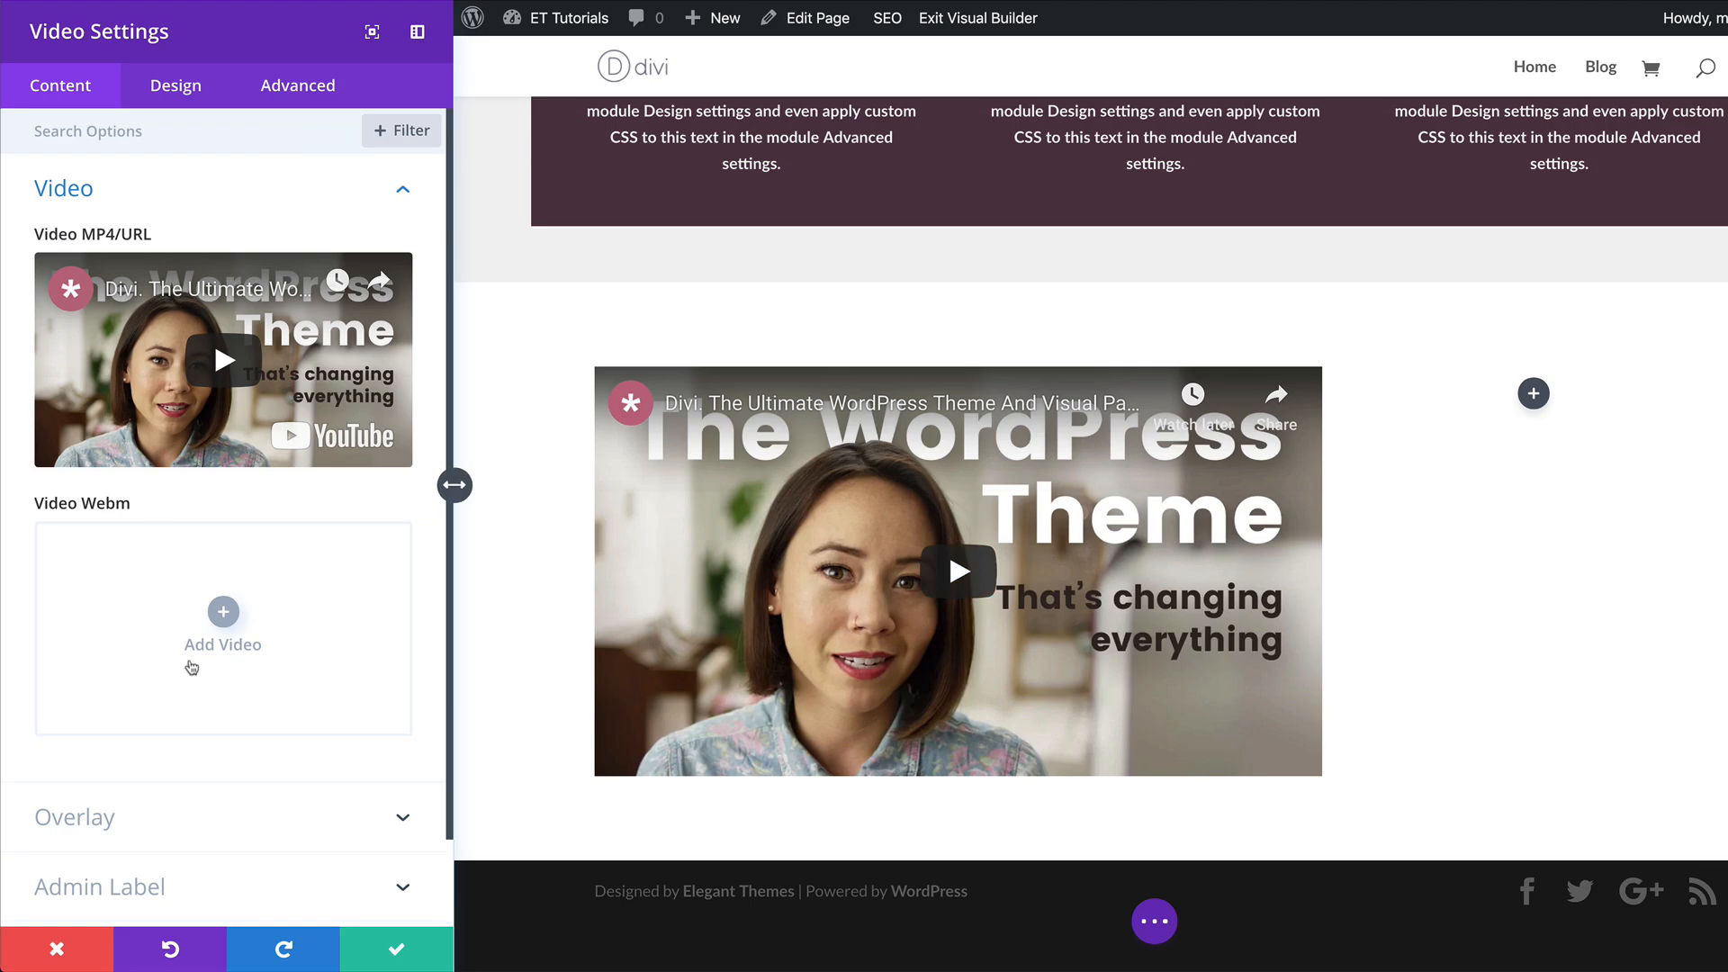
Set the gym_39.jpg bicycle image from the media library as the video's image overlay and save the module settings.
left_click(111, 825)
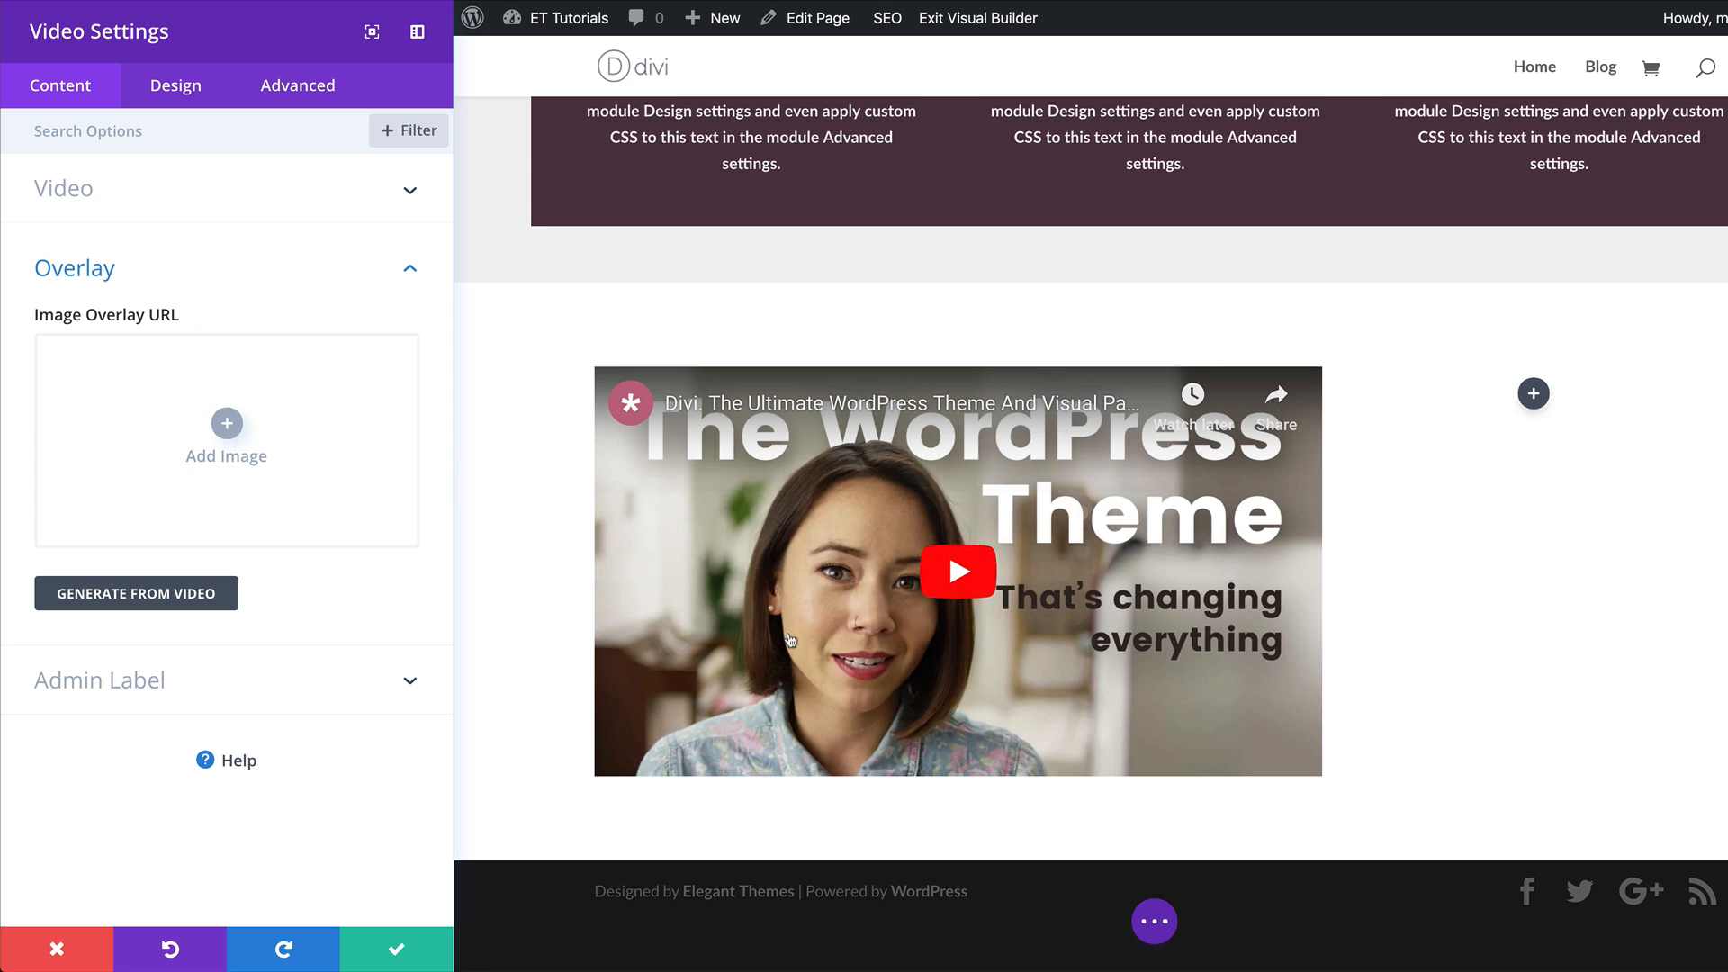
left_click(226, 427)
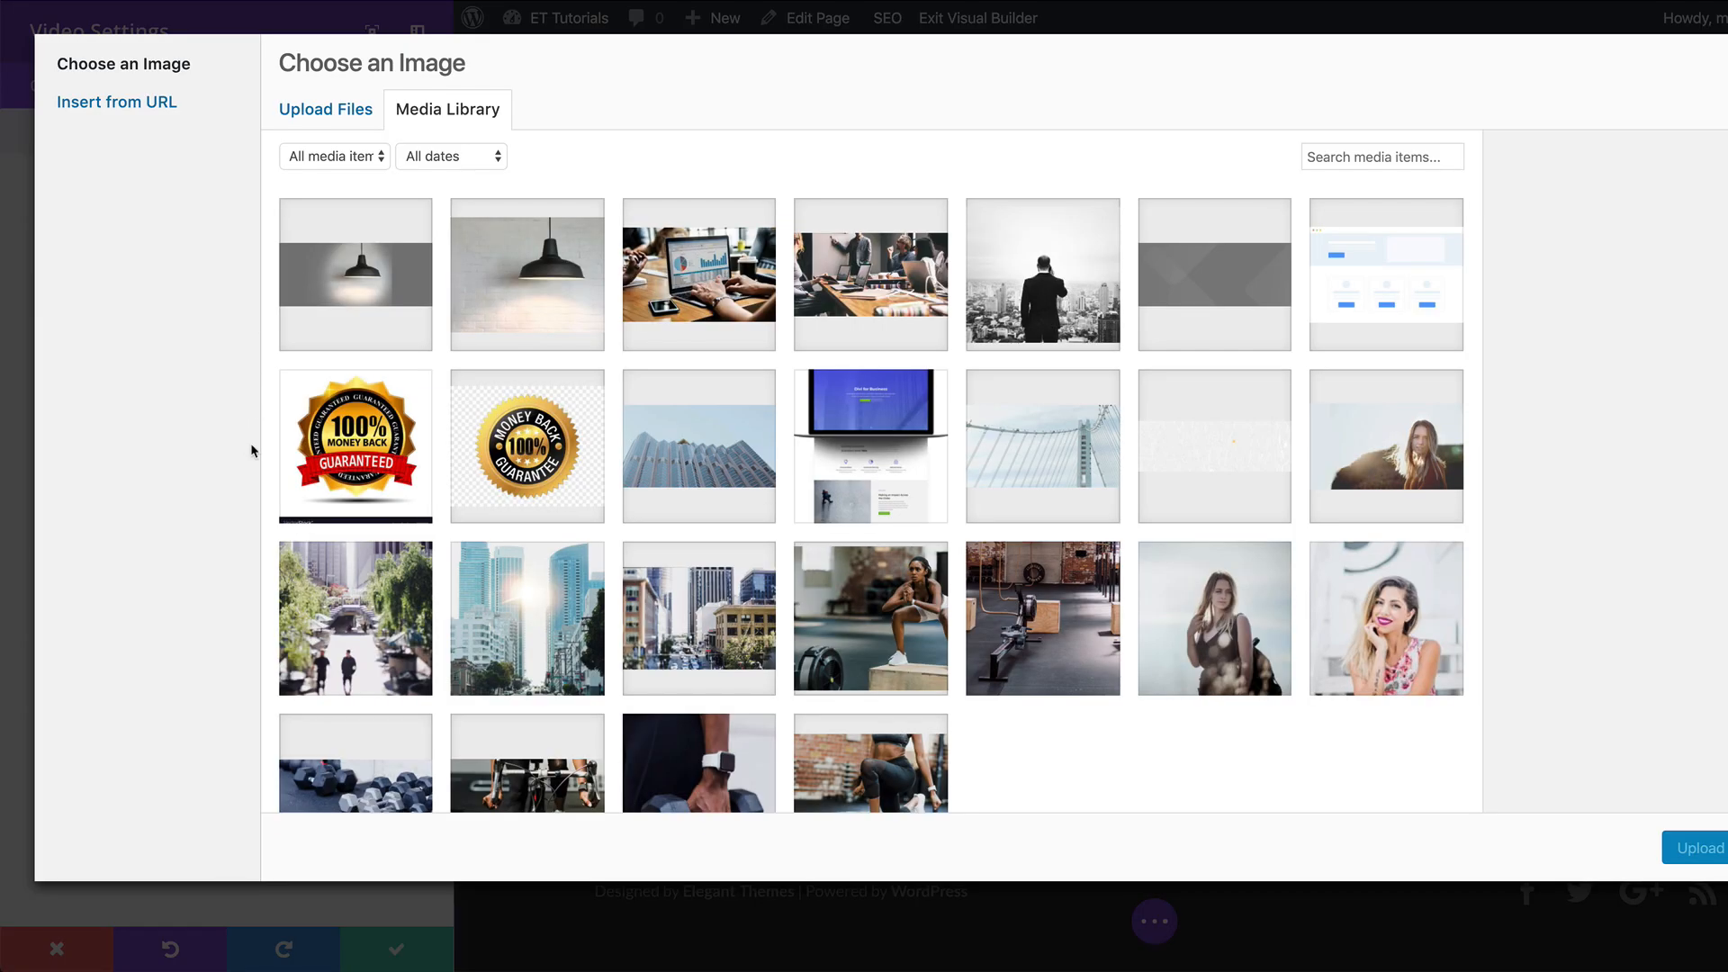
scroll(880, 499, "down", 2)
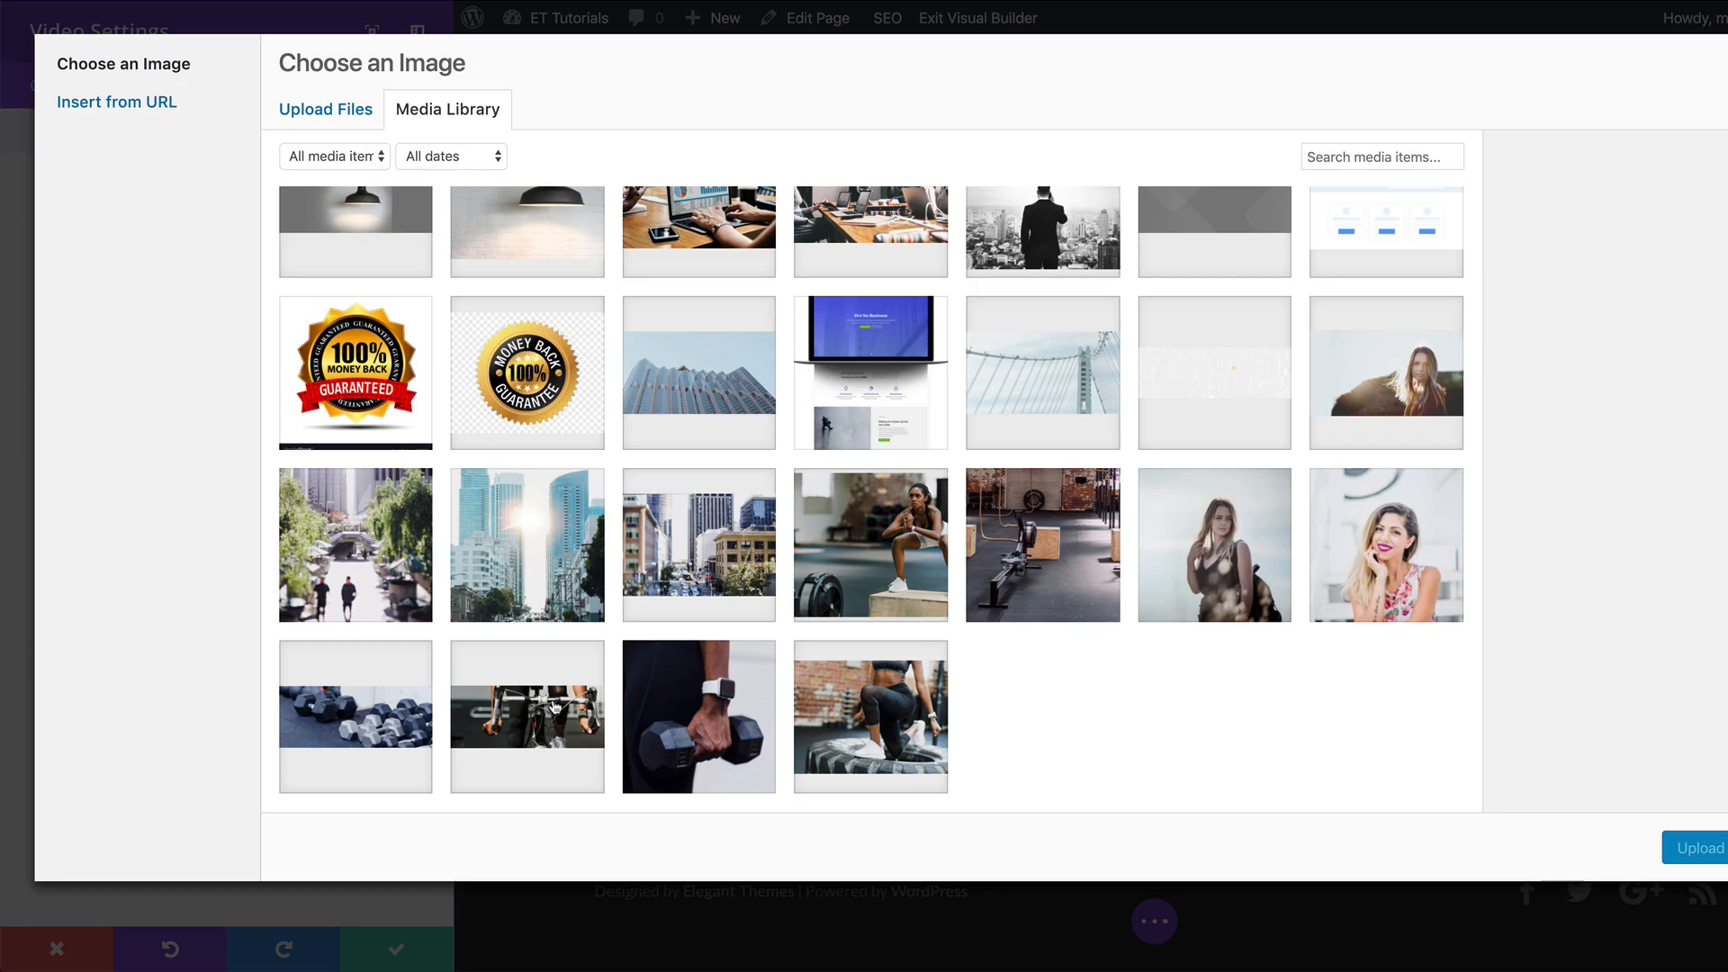
left_click(540, 702)
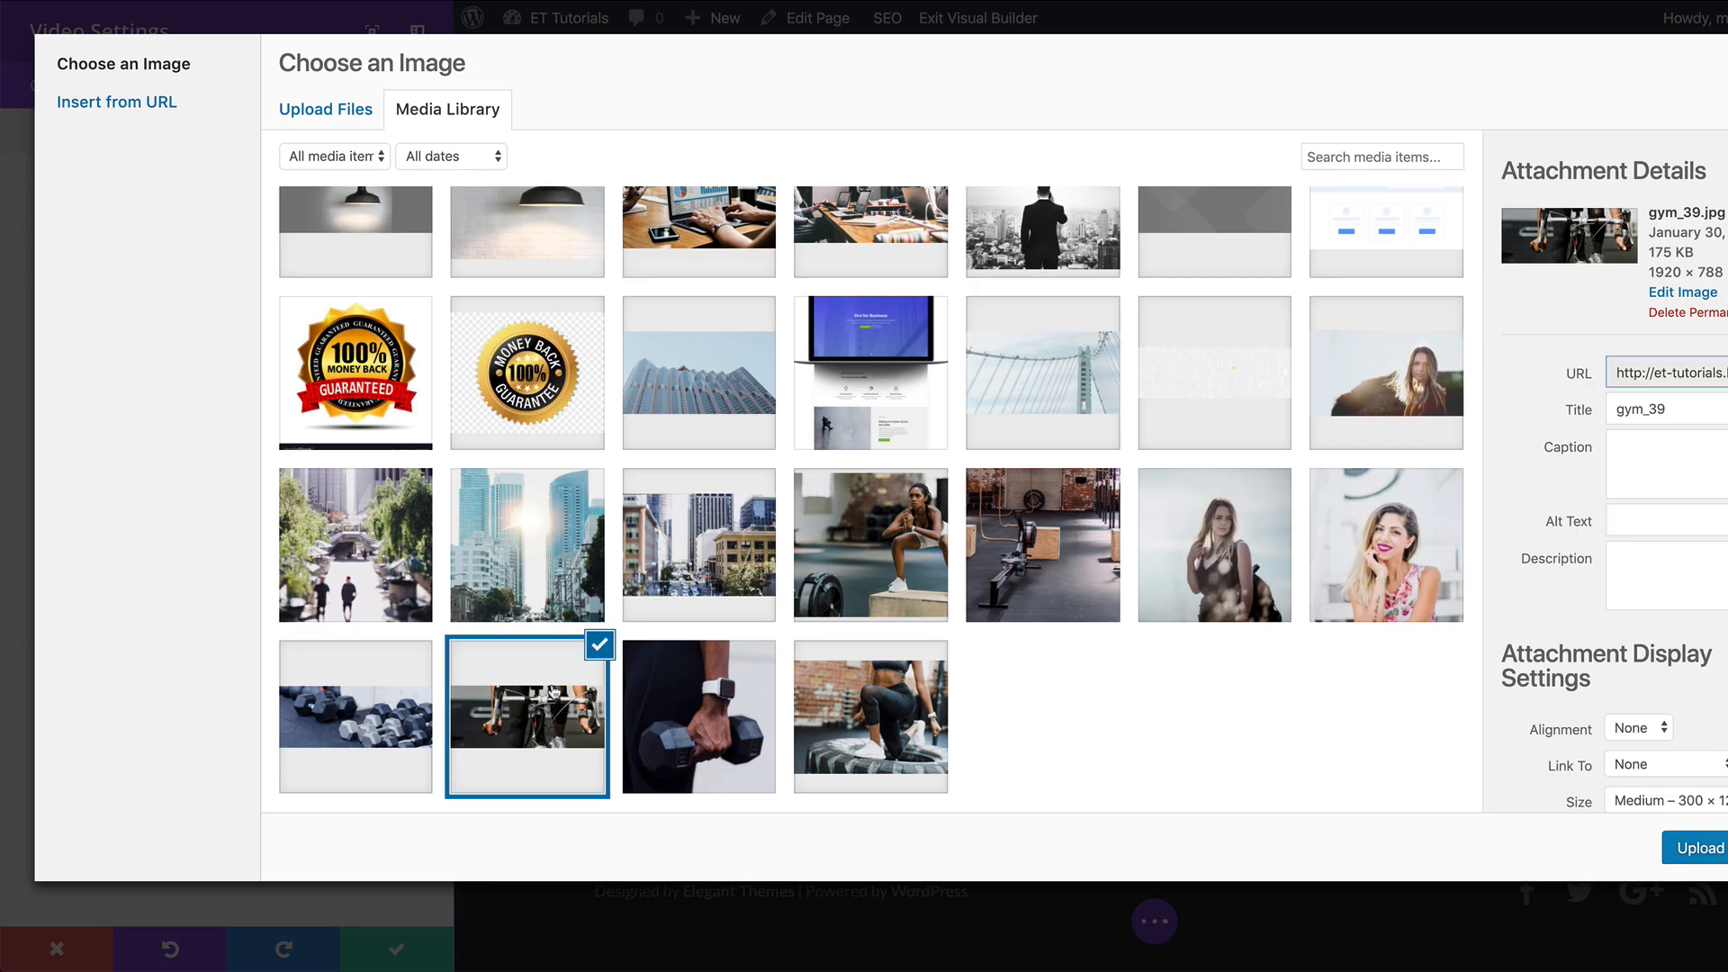
left_click(1700, 848)
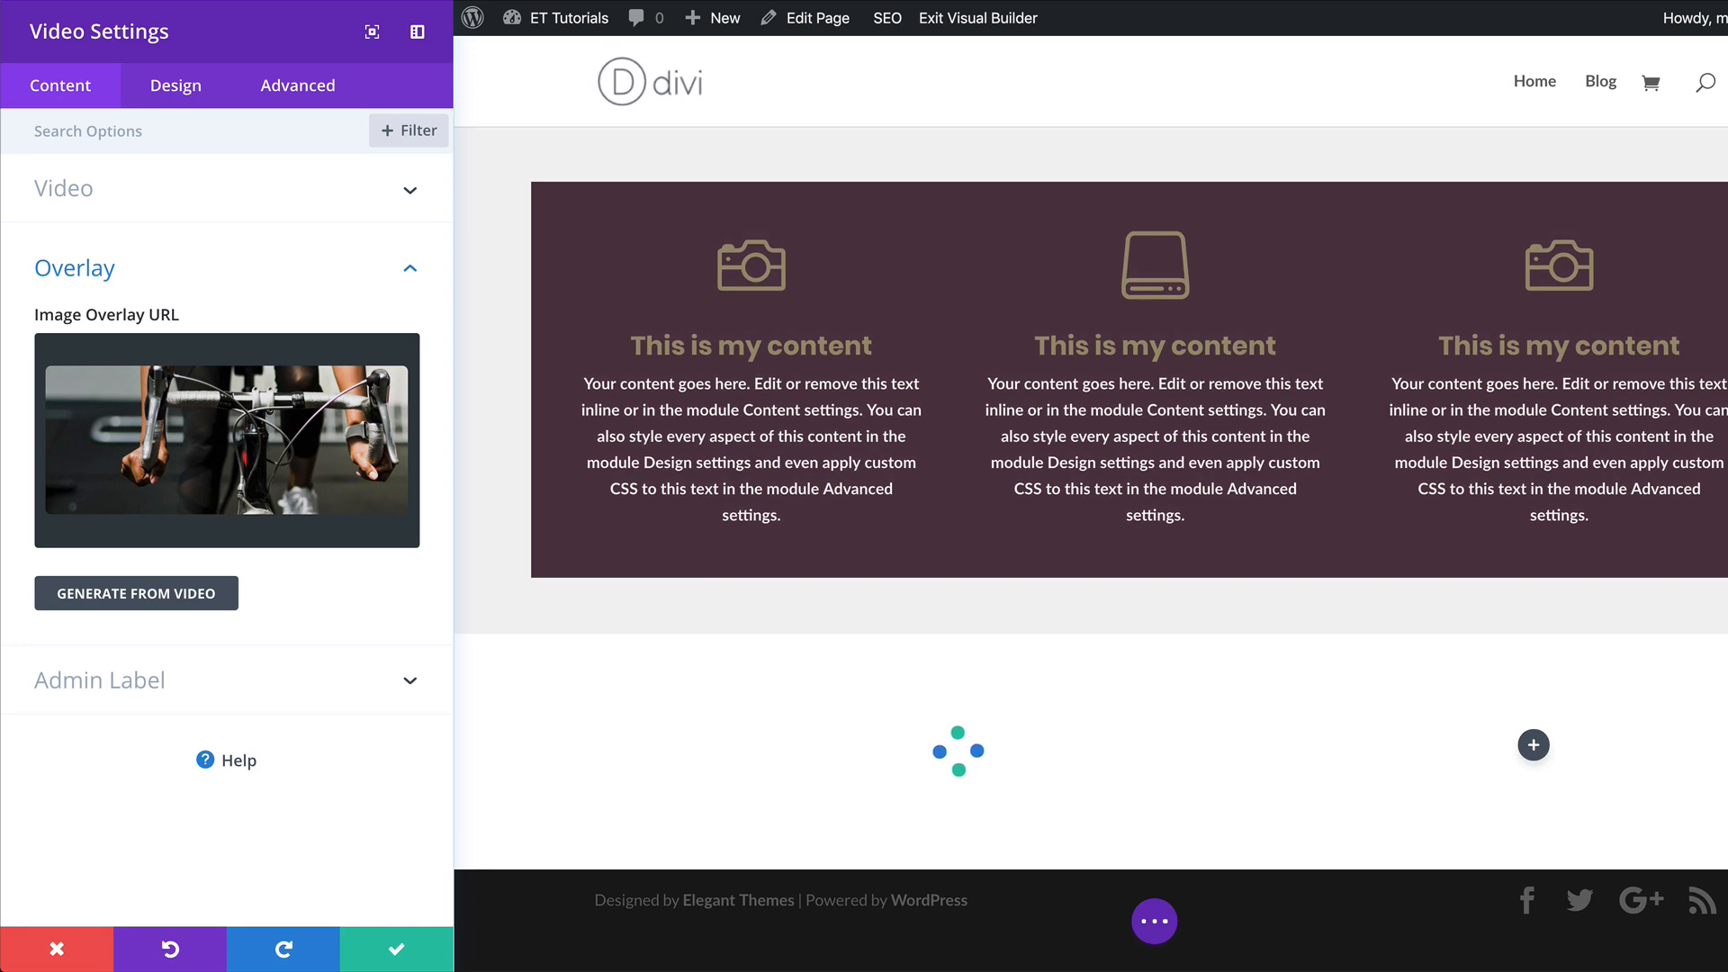
scroll(1691, 819, "down", 4)
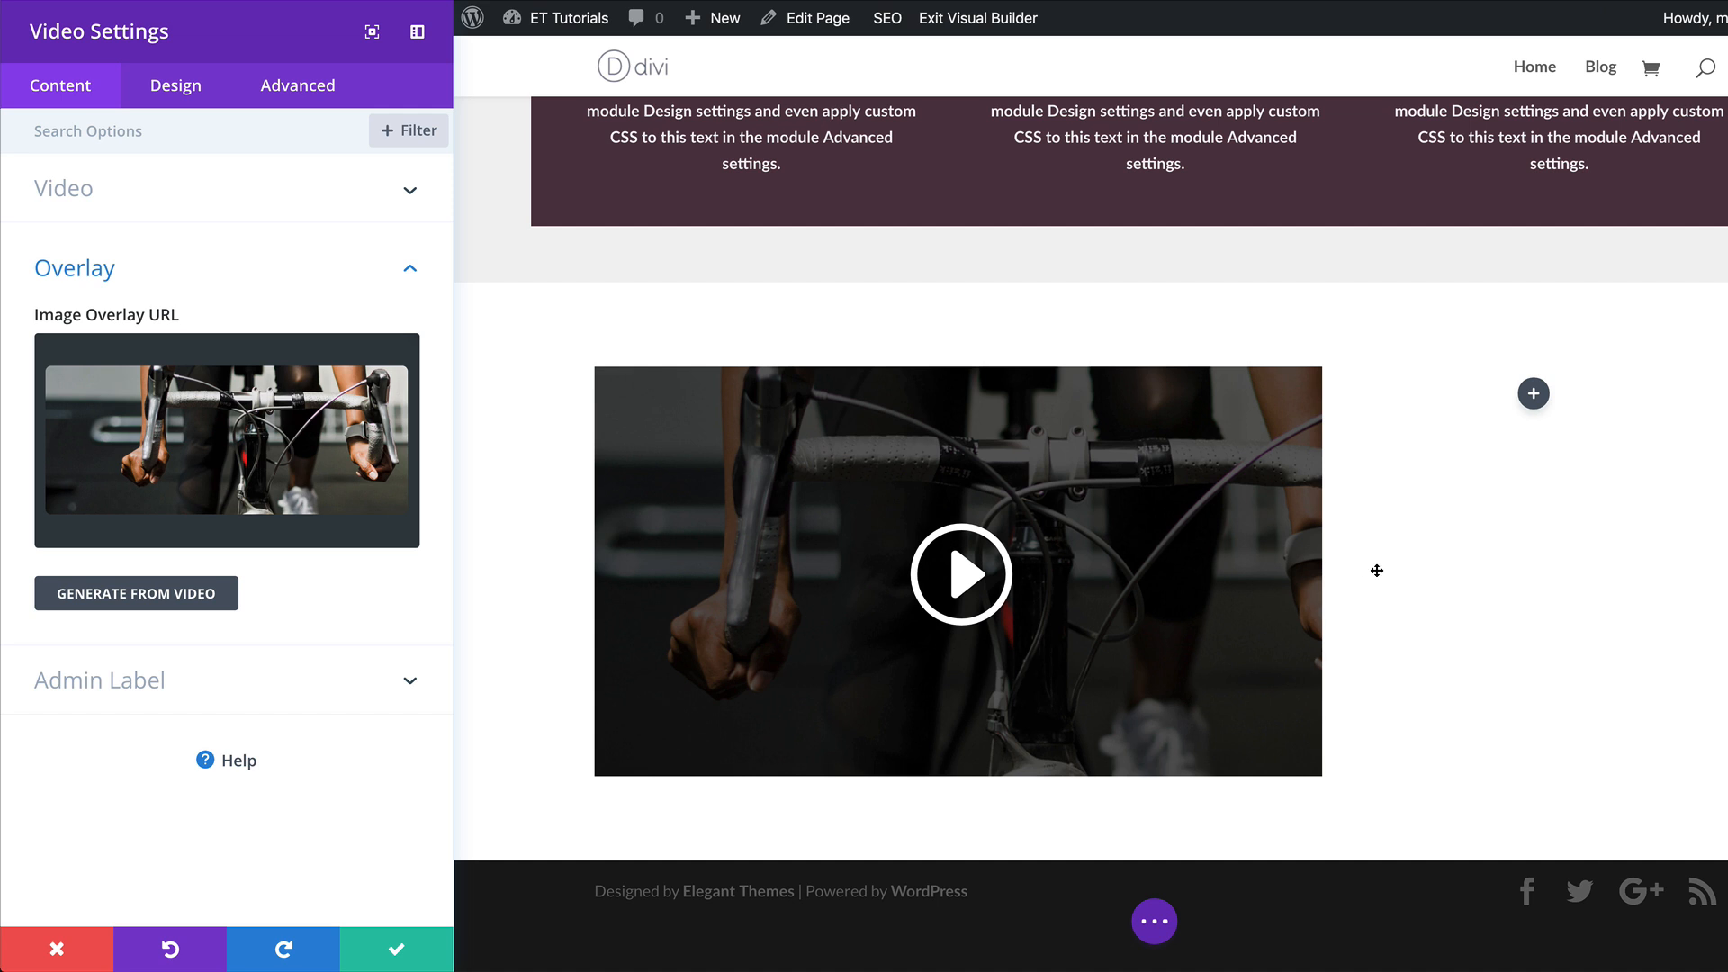
left_click(396, 951)
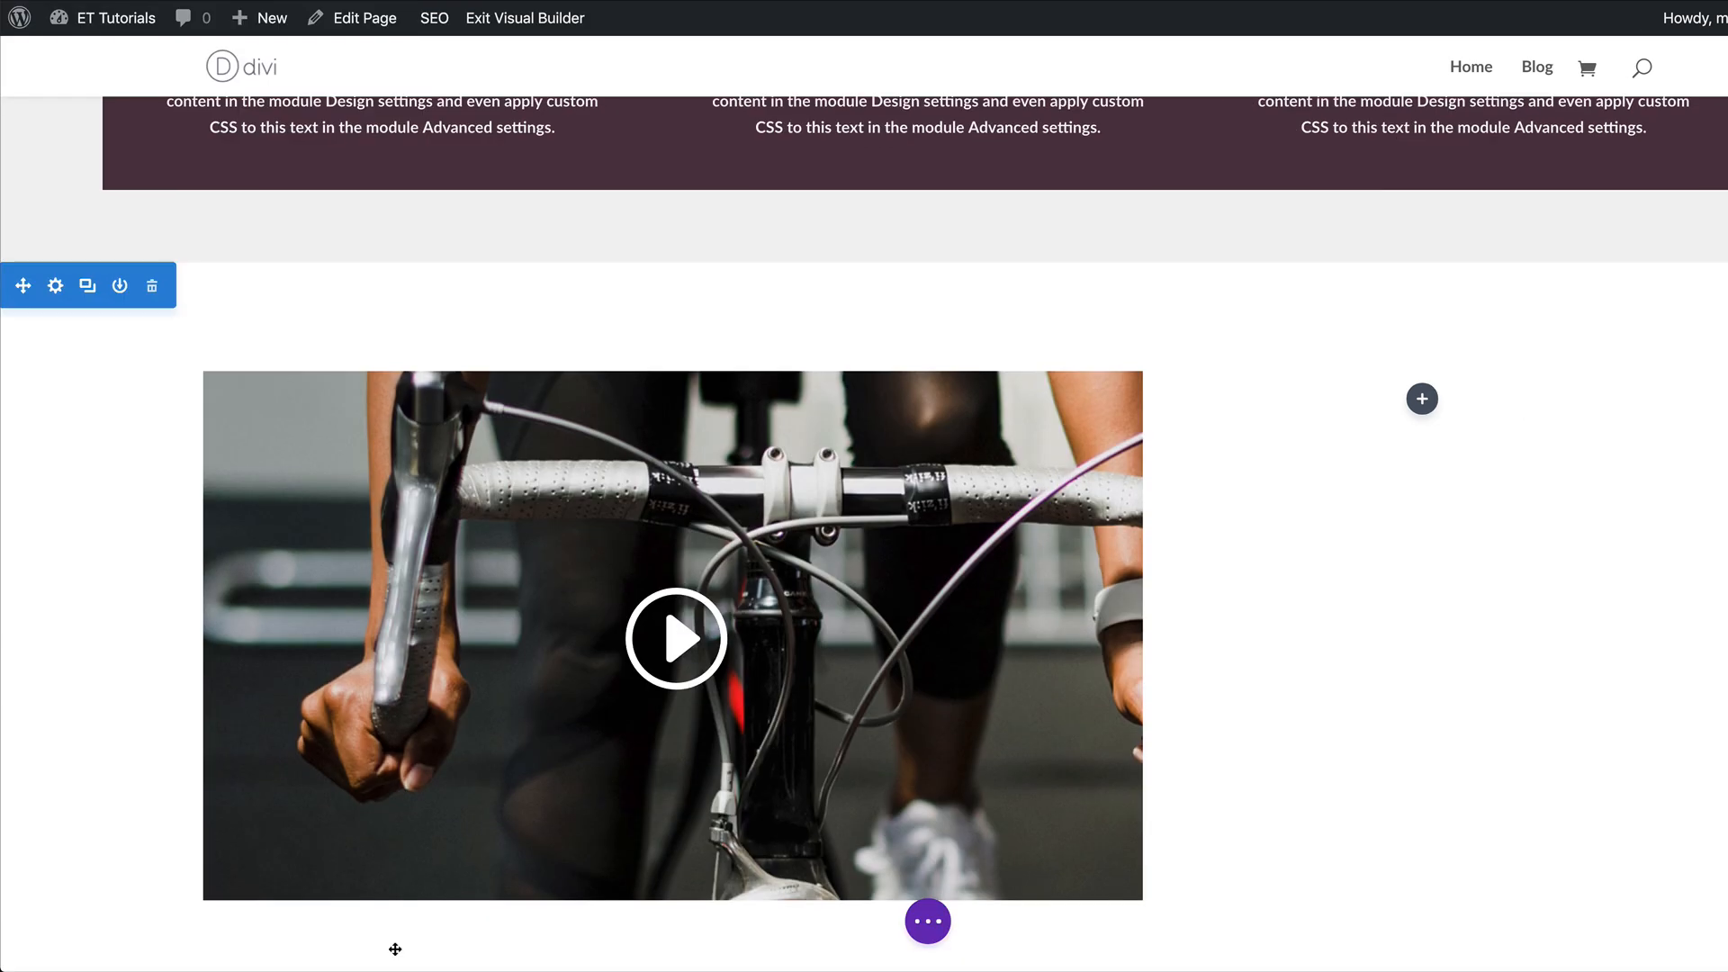
Move the video section above the three-column blurb section and review the page outside the visual builder.
scroll(201, 551, "up", 3)
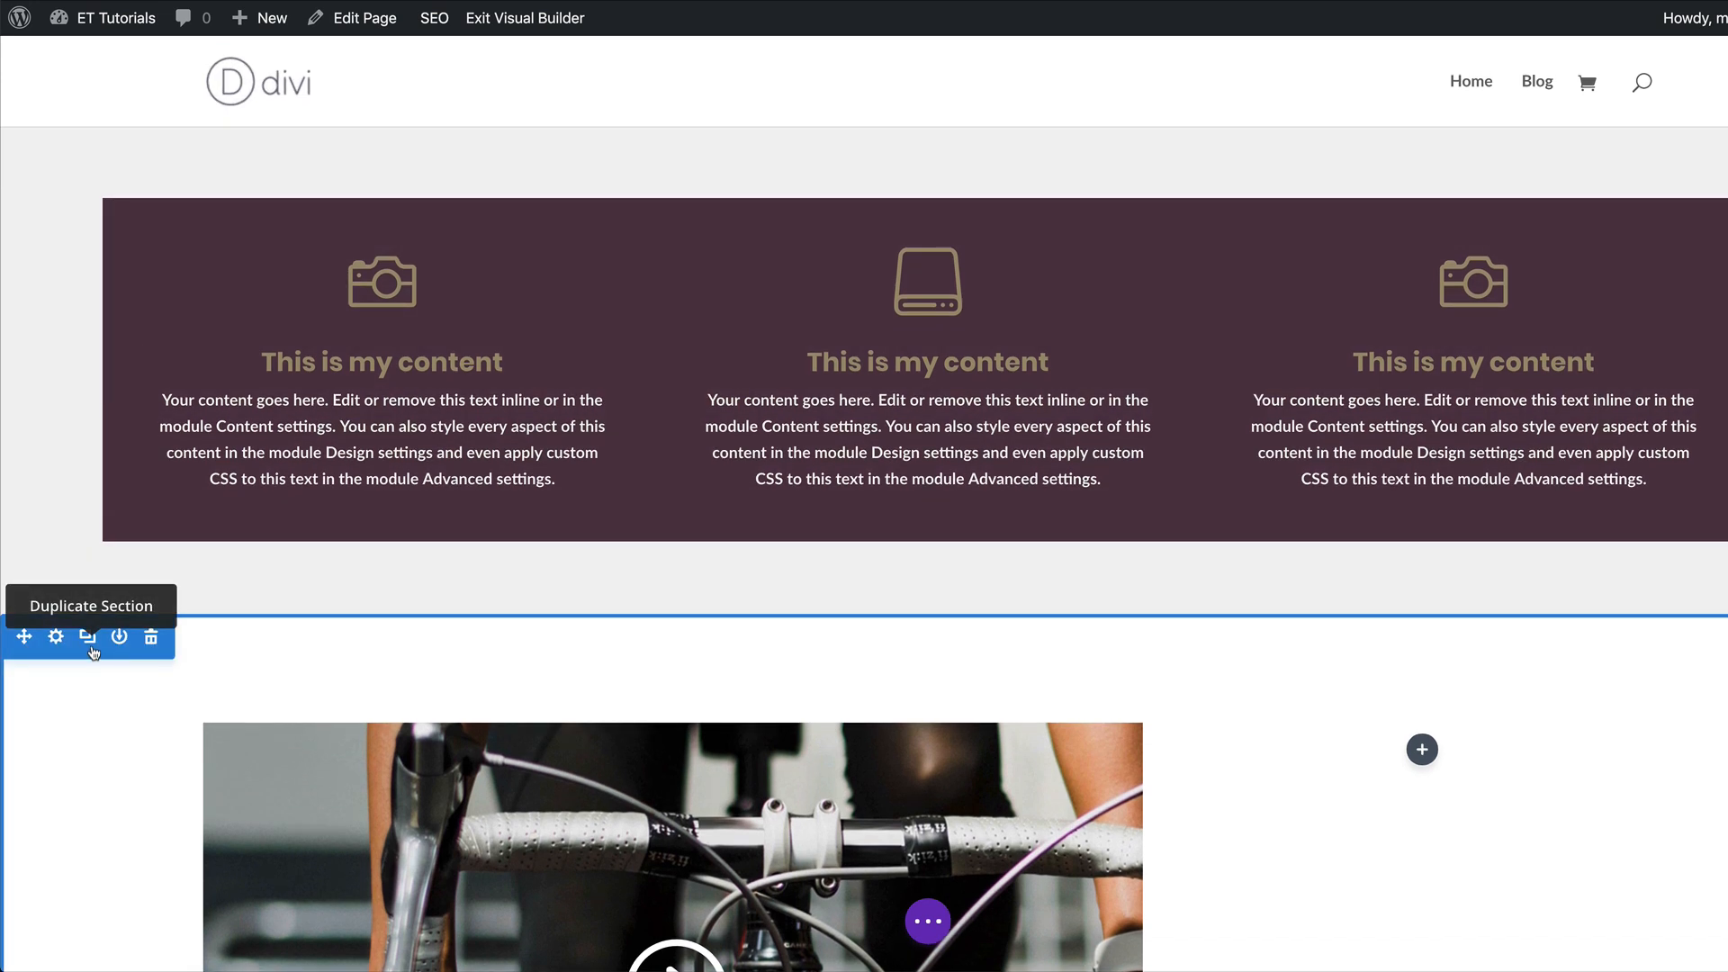
left_click_drag(24, 636, 20, 108)
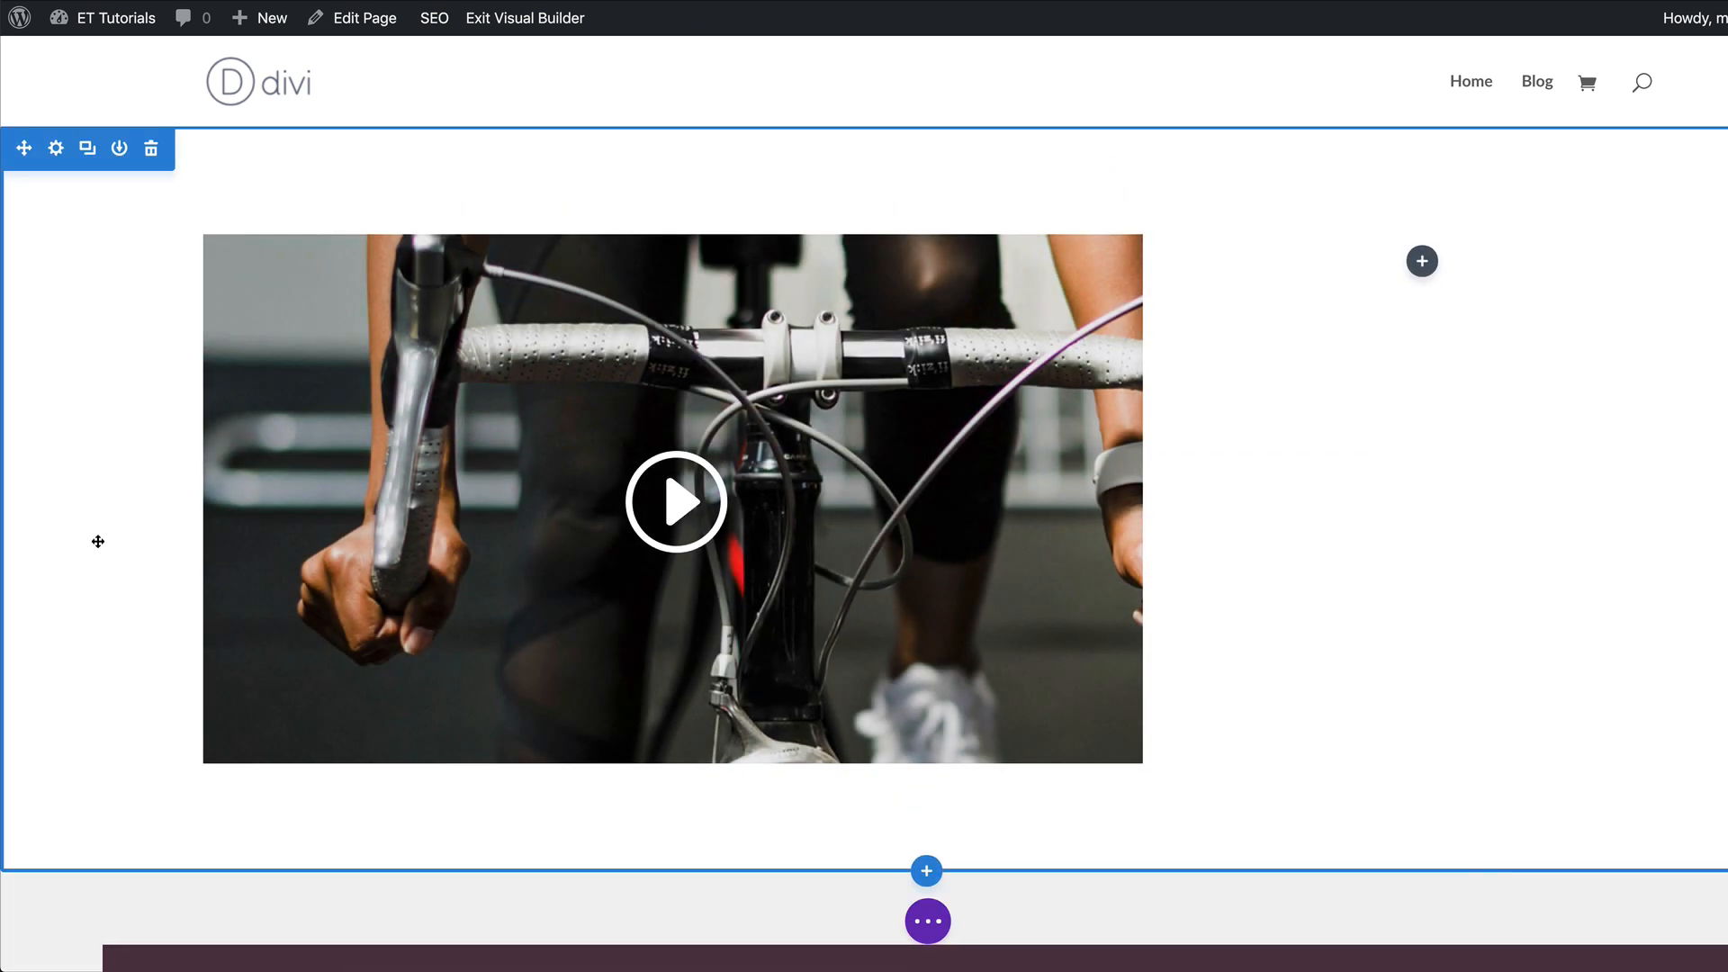
scroll(97, 541, "down", 5)
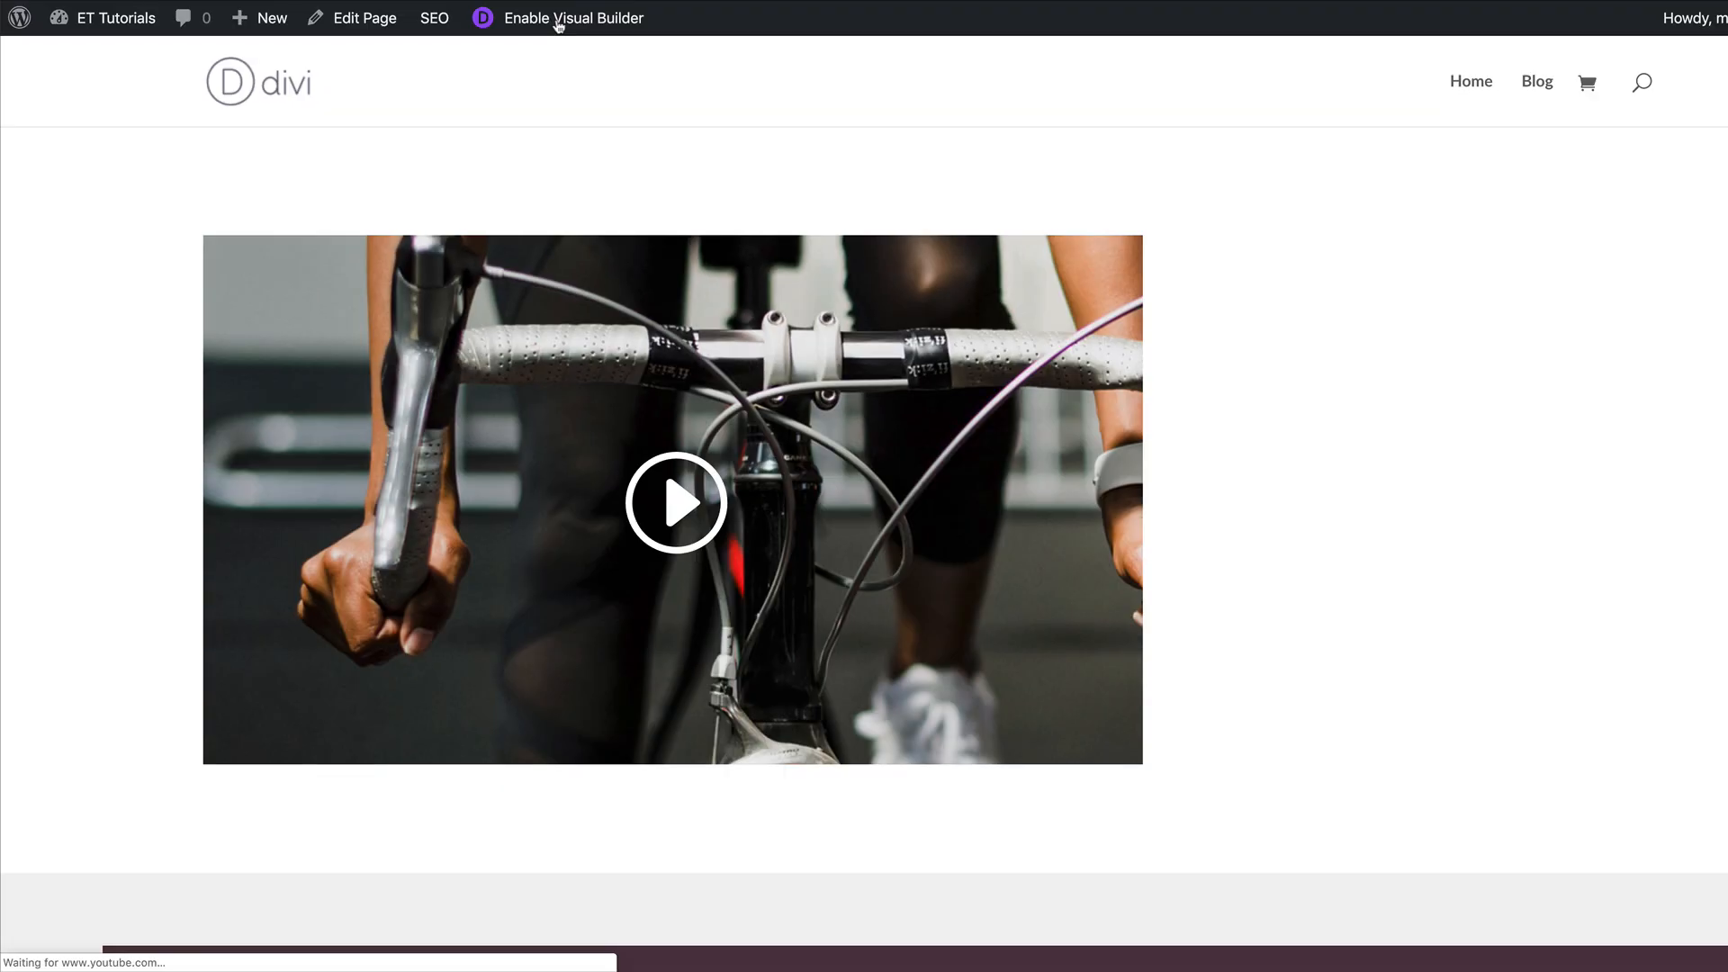
scroll(1392, 483, "down", 3)
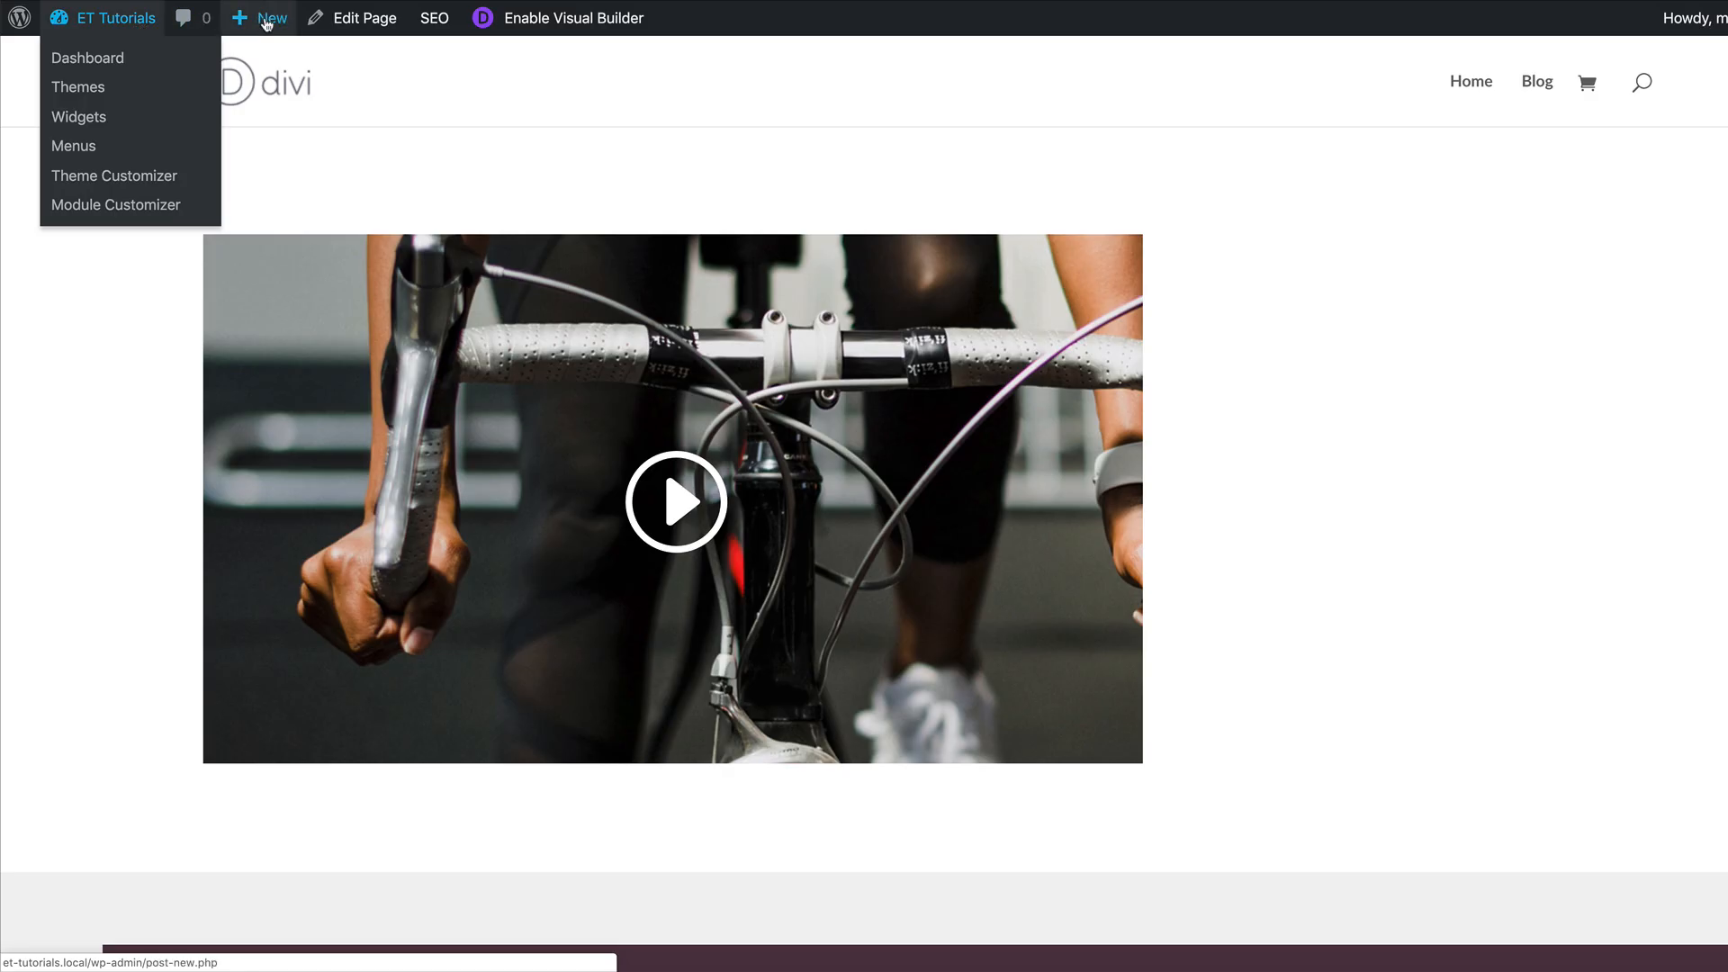
Create a new page titled "premade" and open it with the Divi Builder.
mouse_move(266, 24)
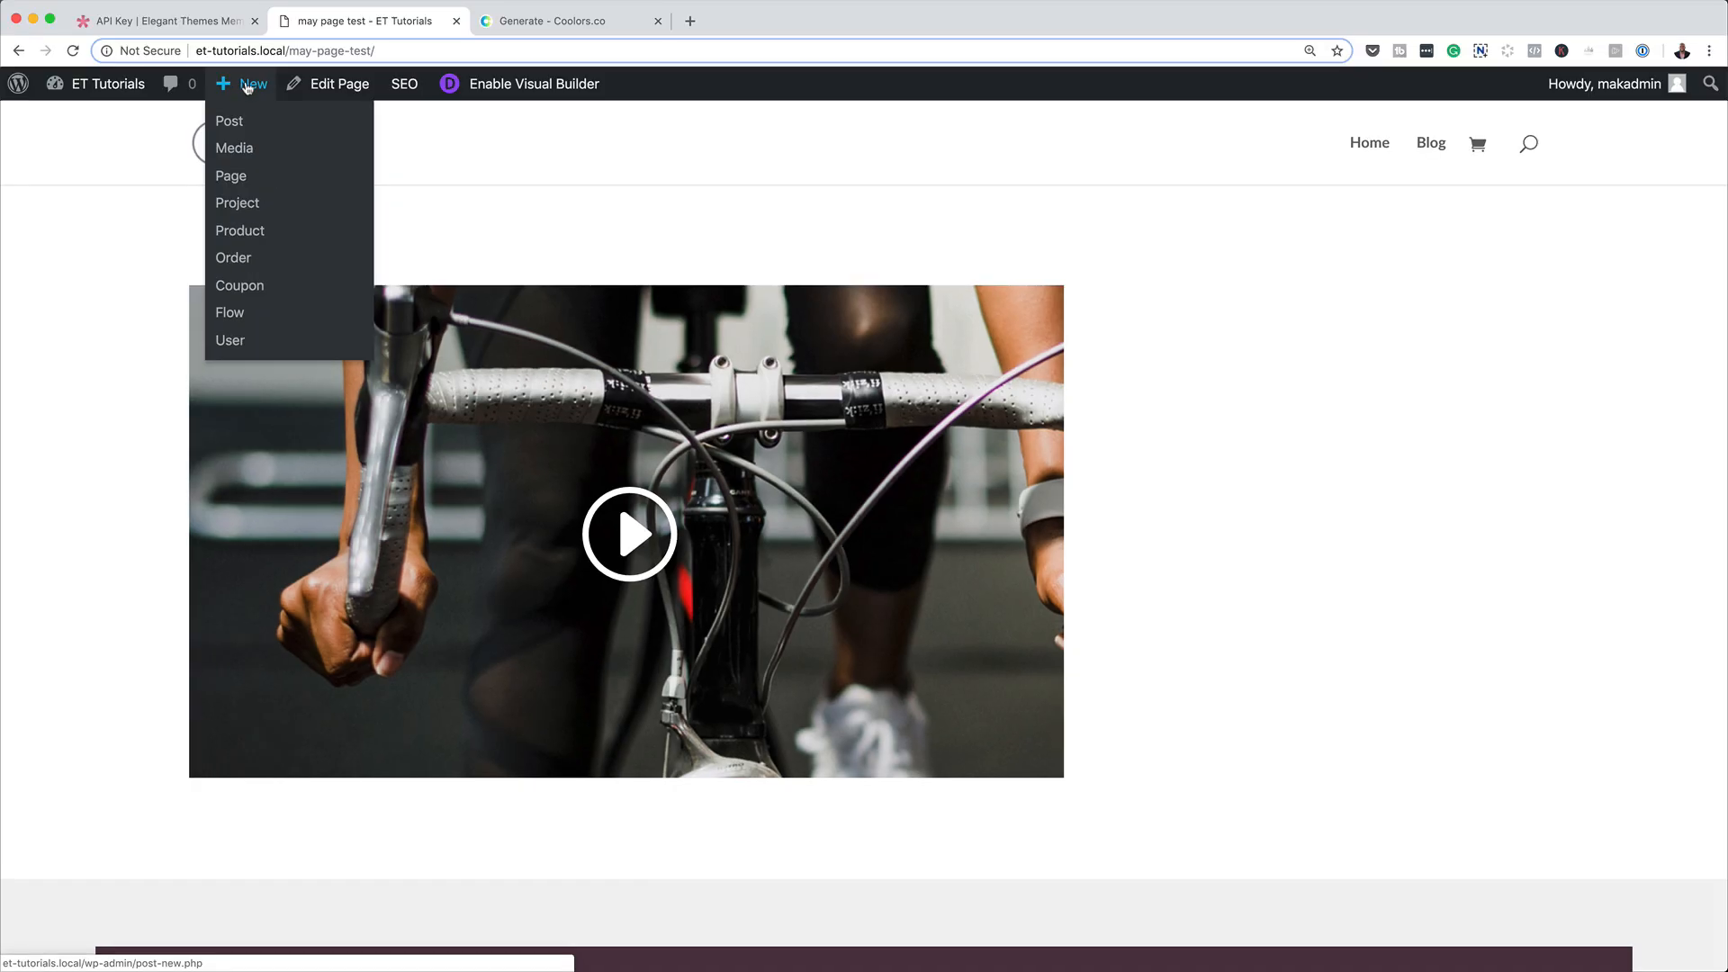
left_click(232, 177)
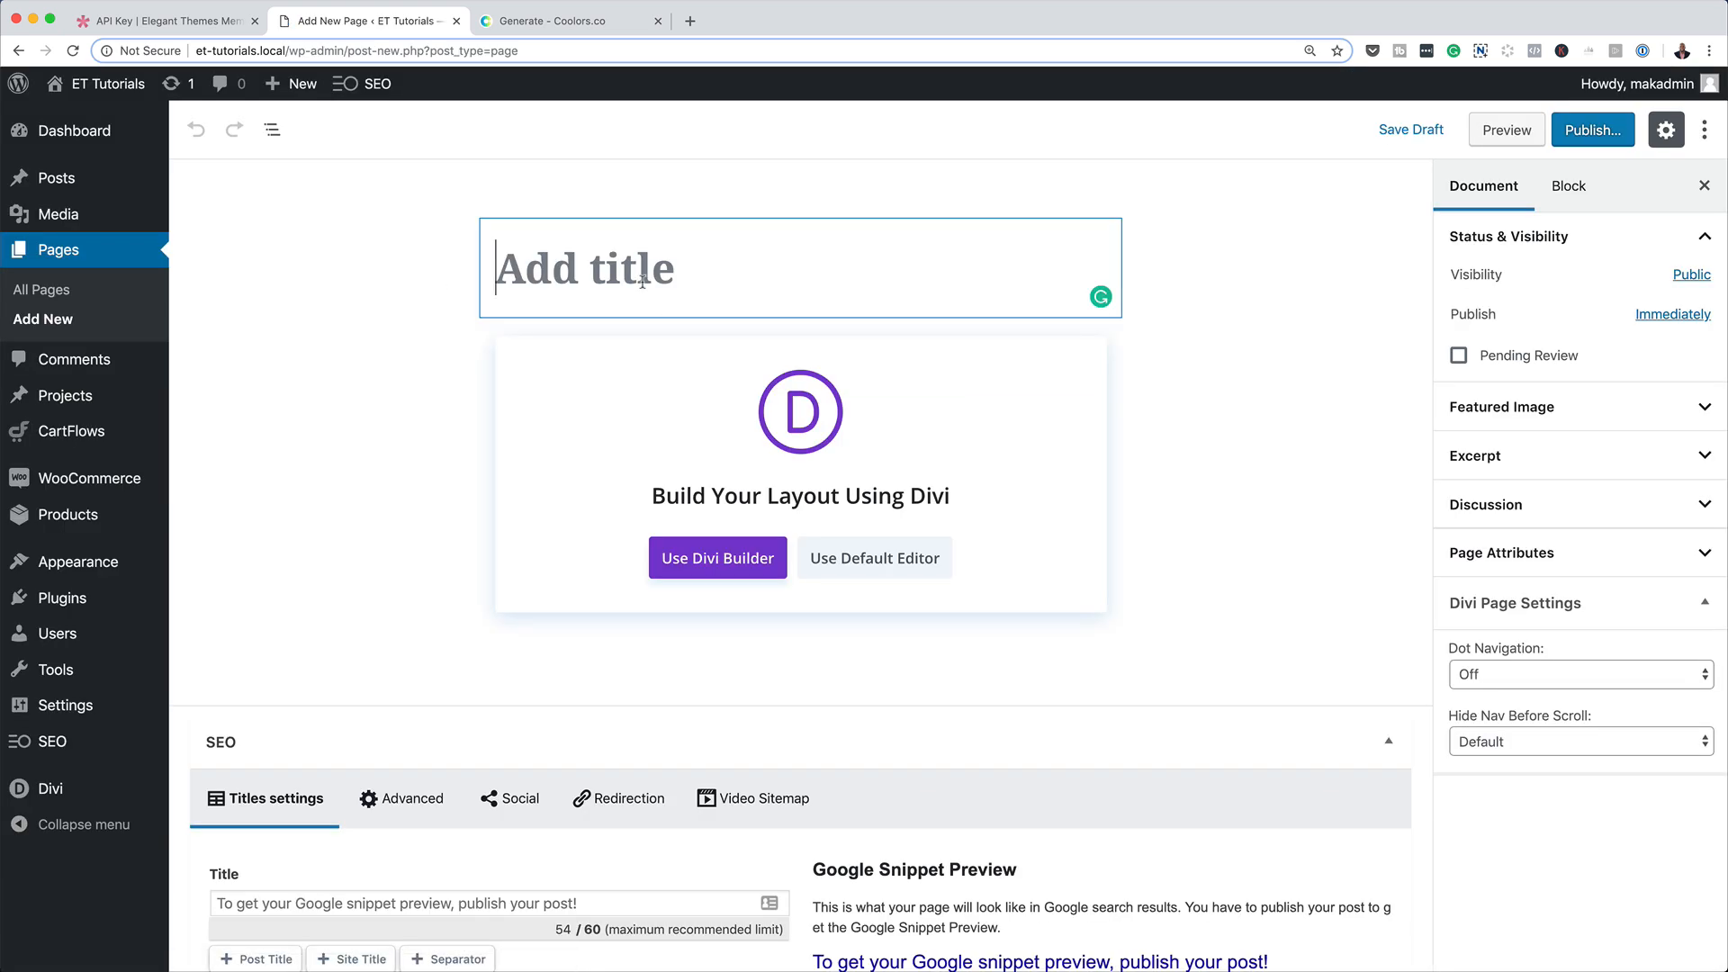
type("p")
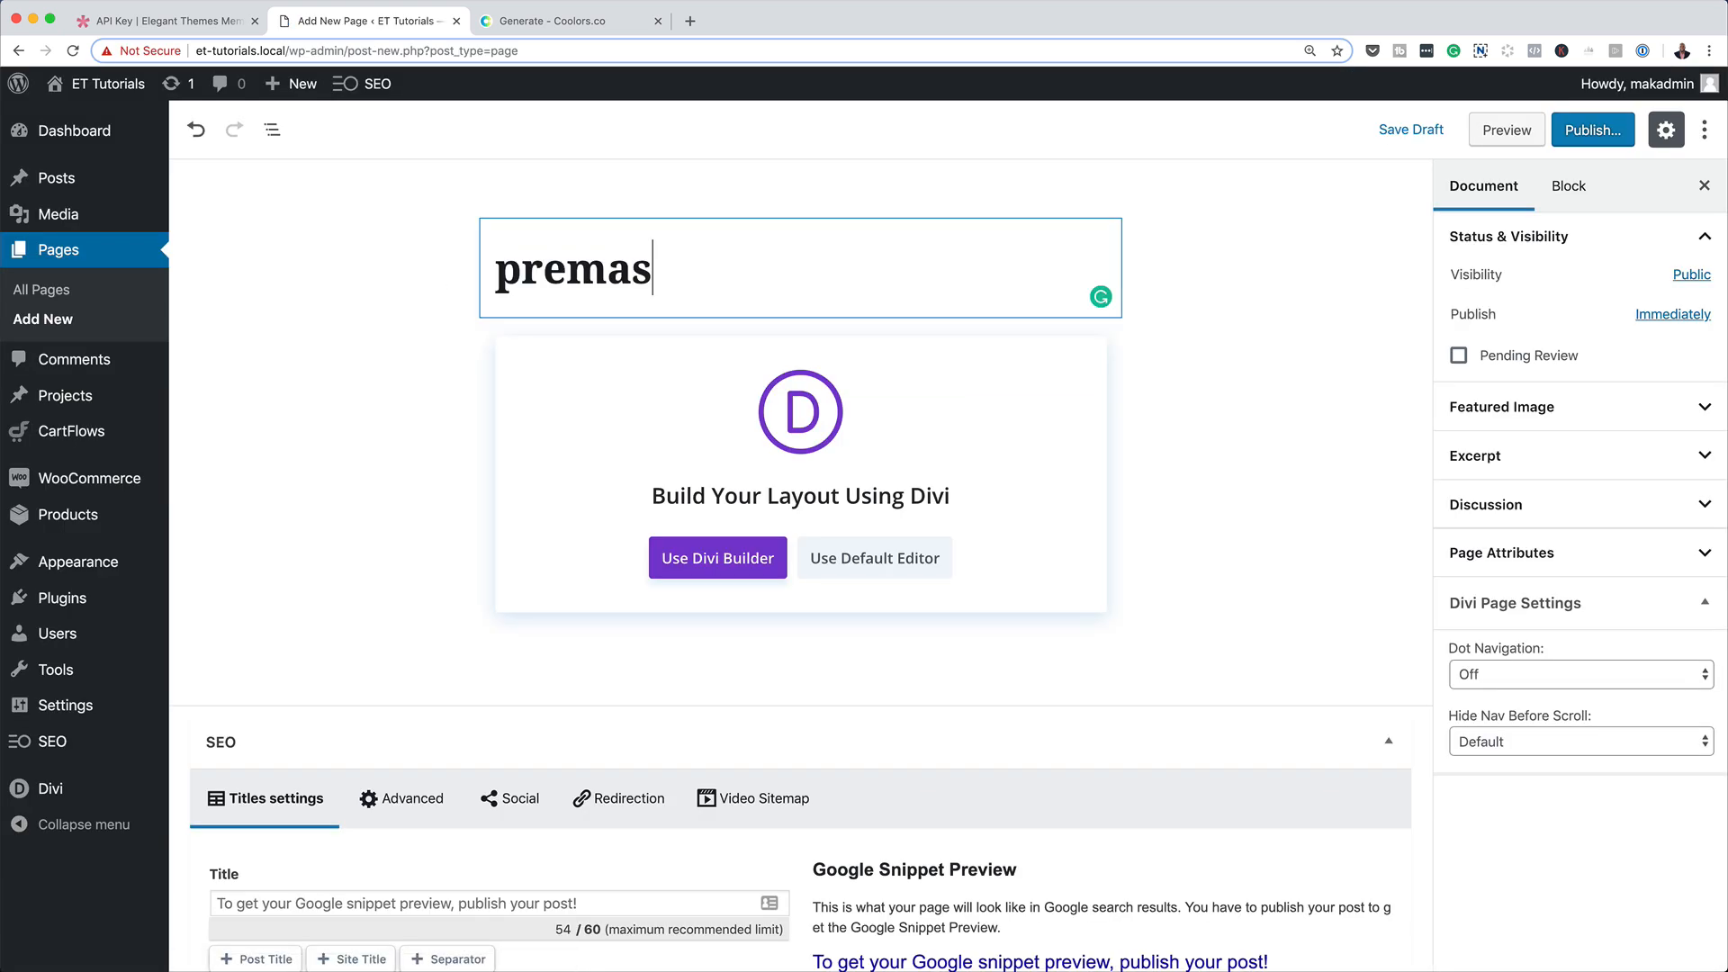
type("remas")
key("BackSpace")
type("de")
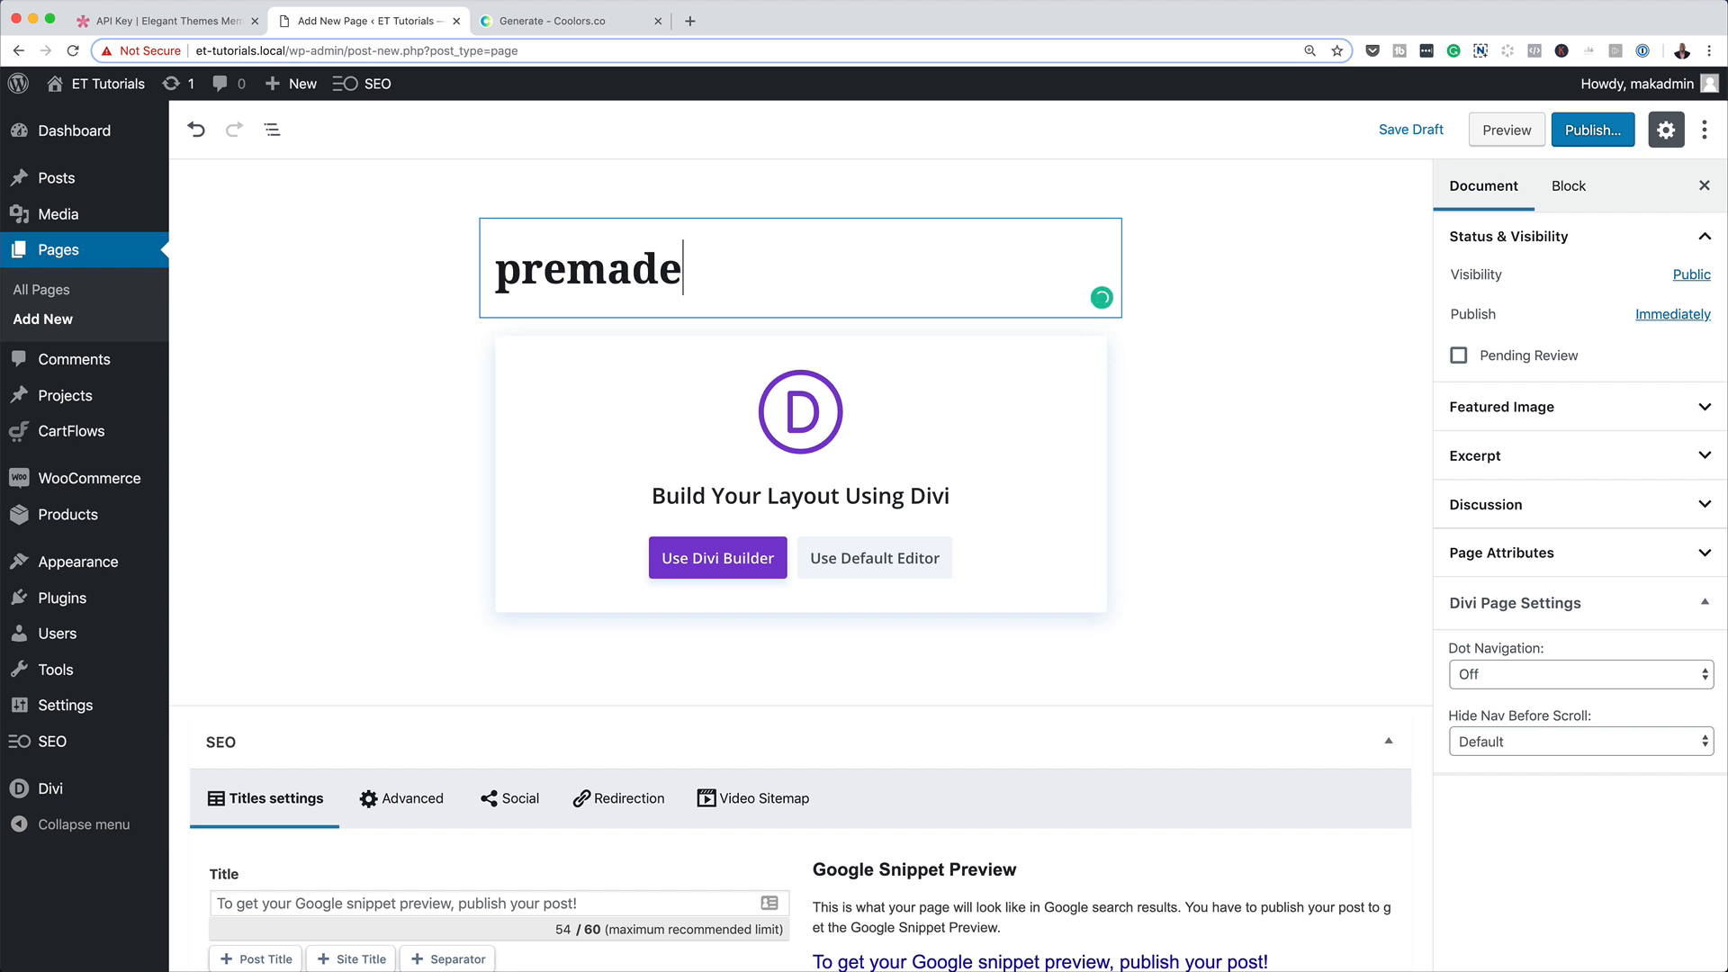
left_click(747, 562)
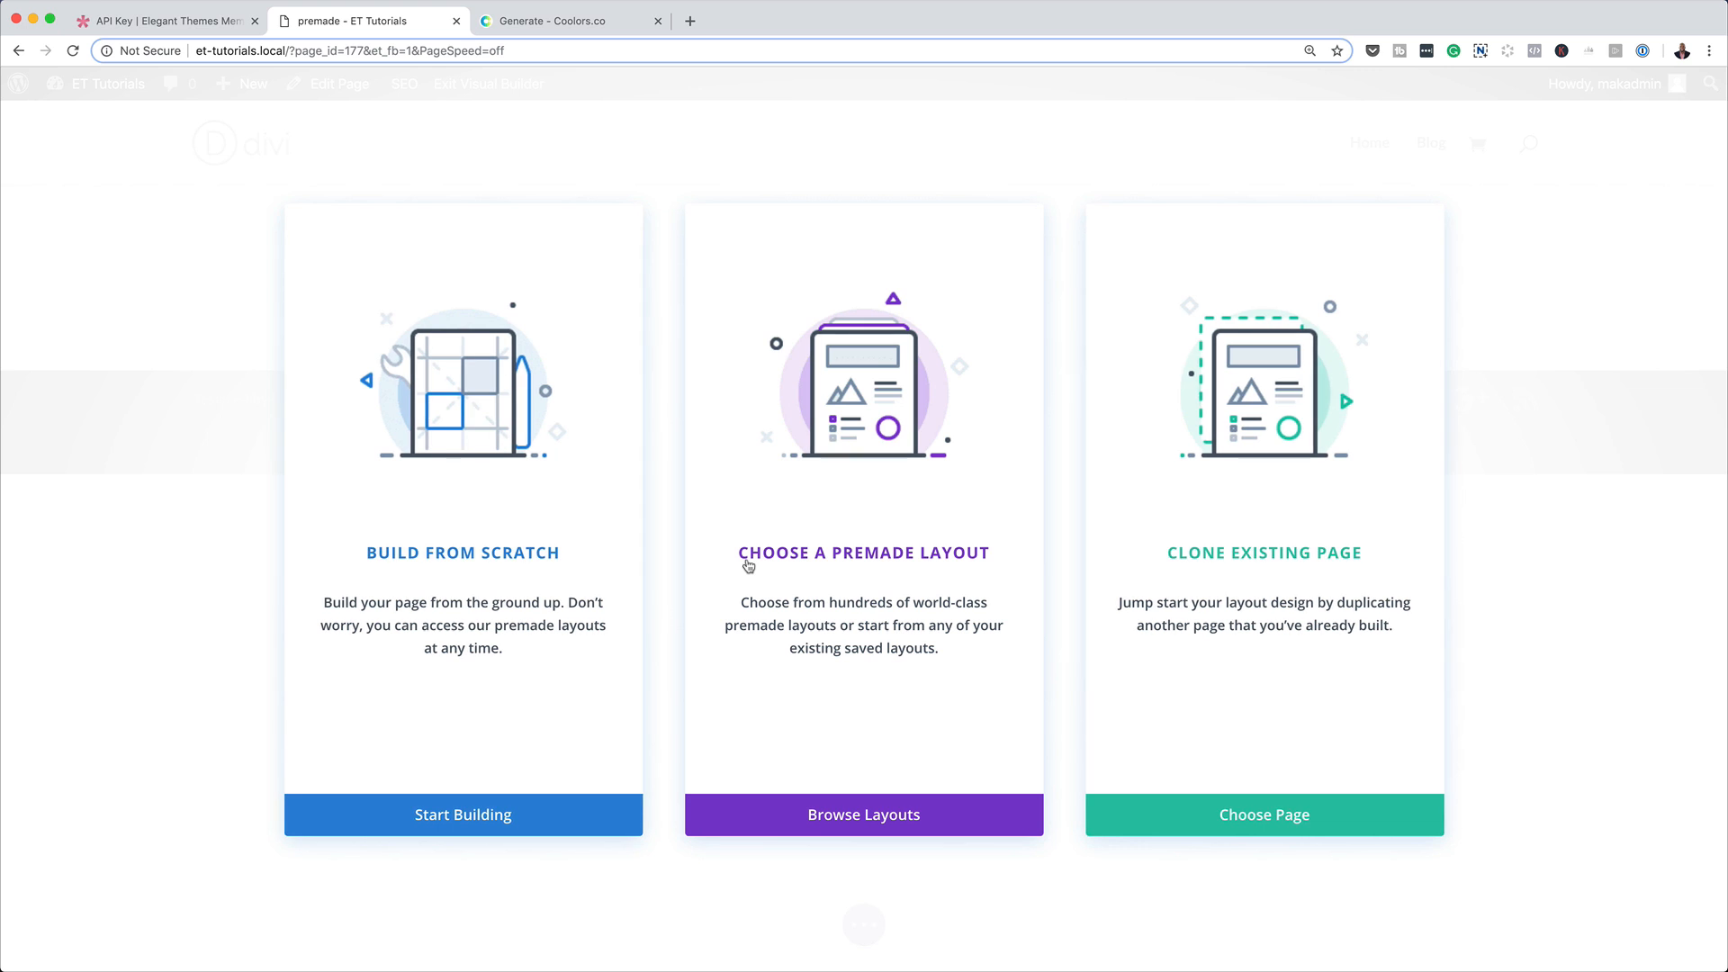
Start the page from a premade layout and filter the layout packs by the Business category.
left_click(870, 560)
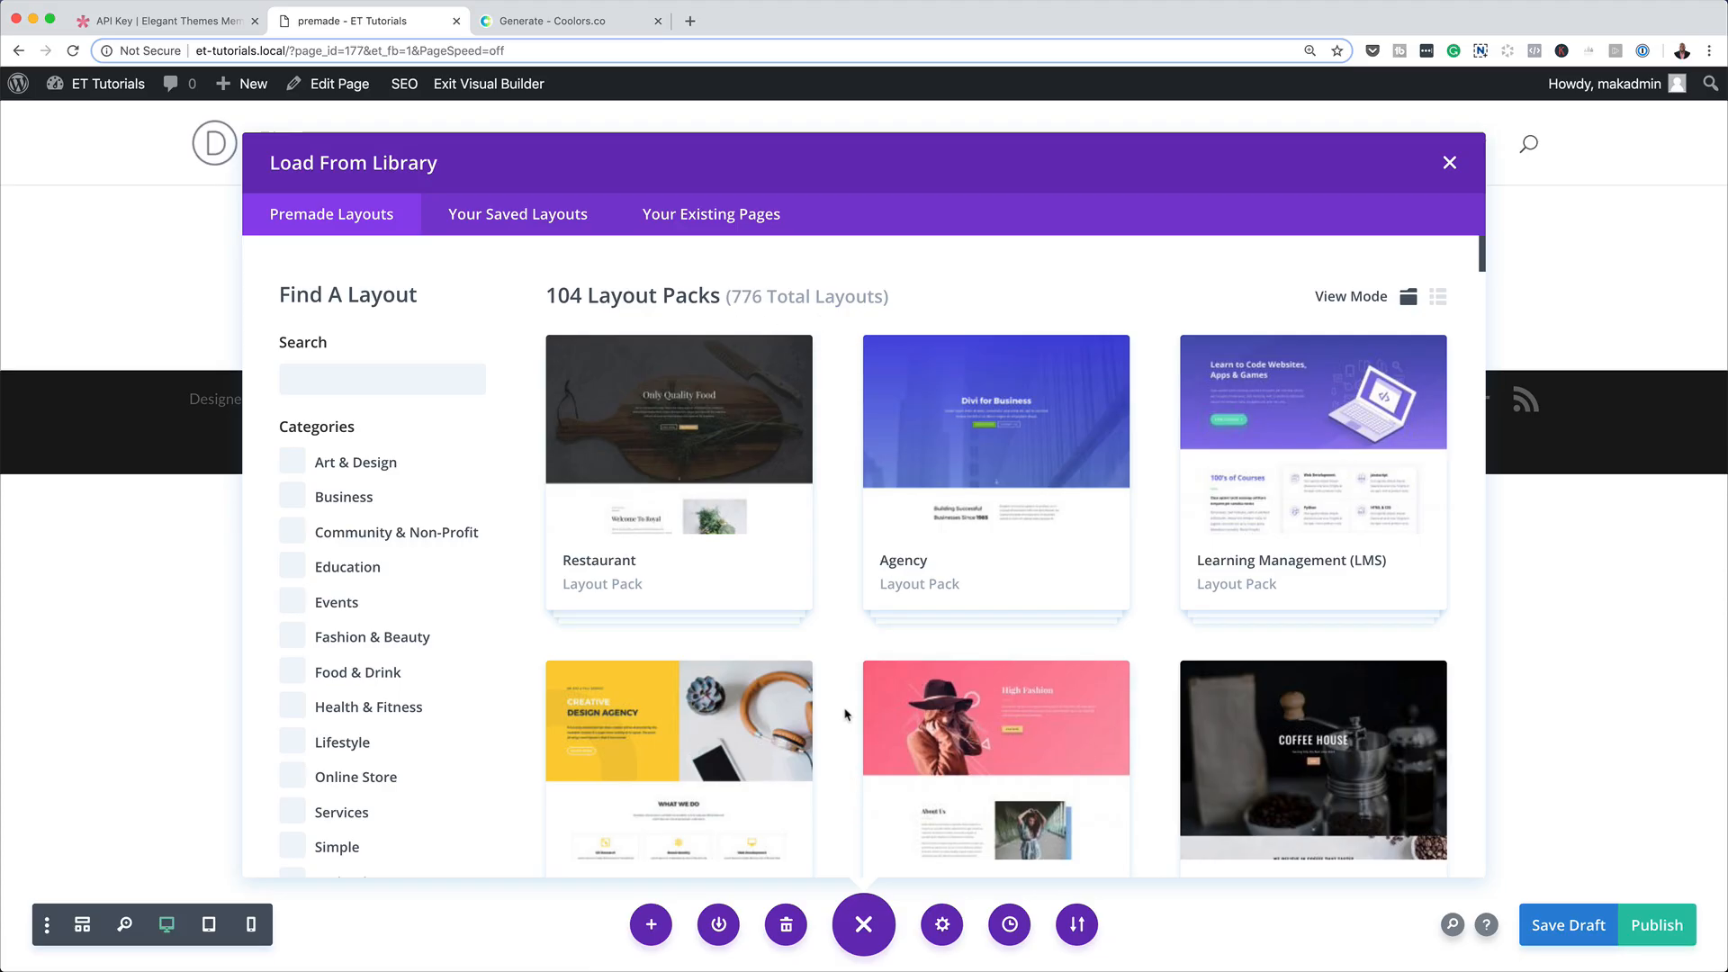
scroll(846, 712, "down", 1)
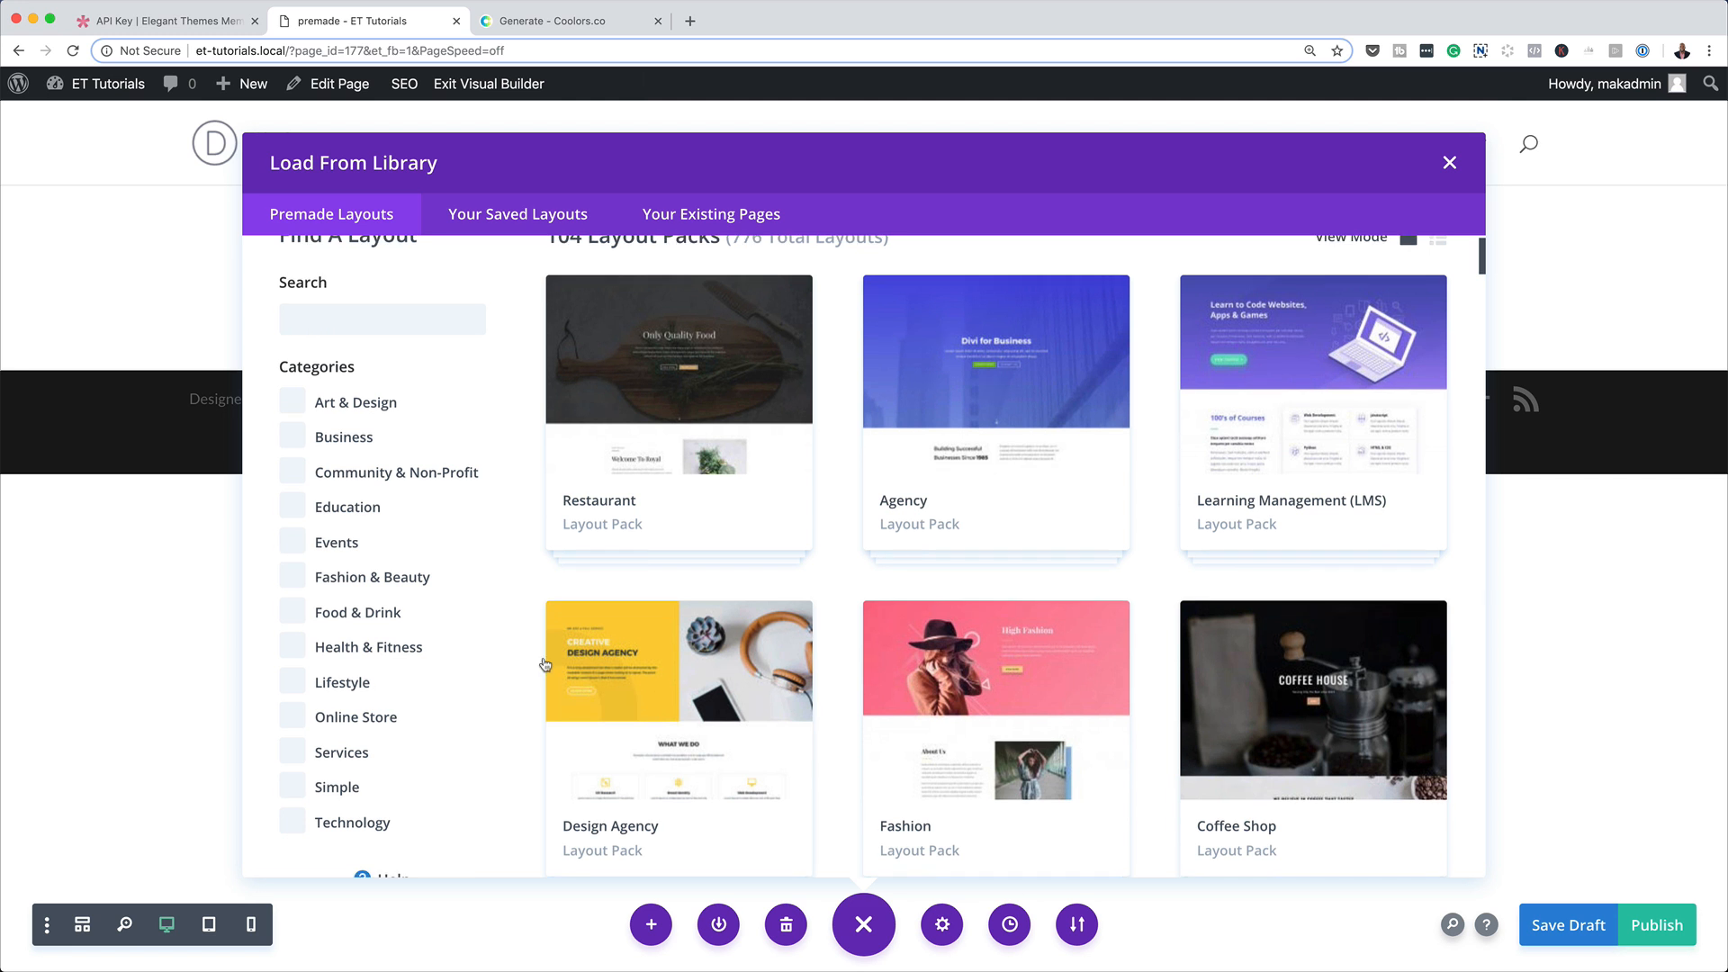
scroll(434, 612, "down", 1)
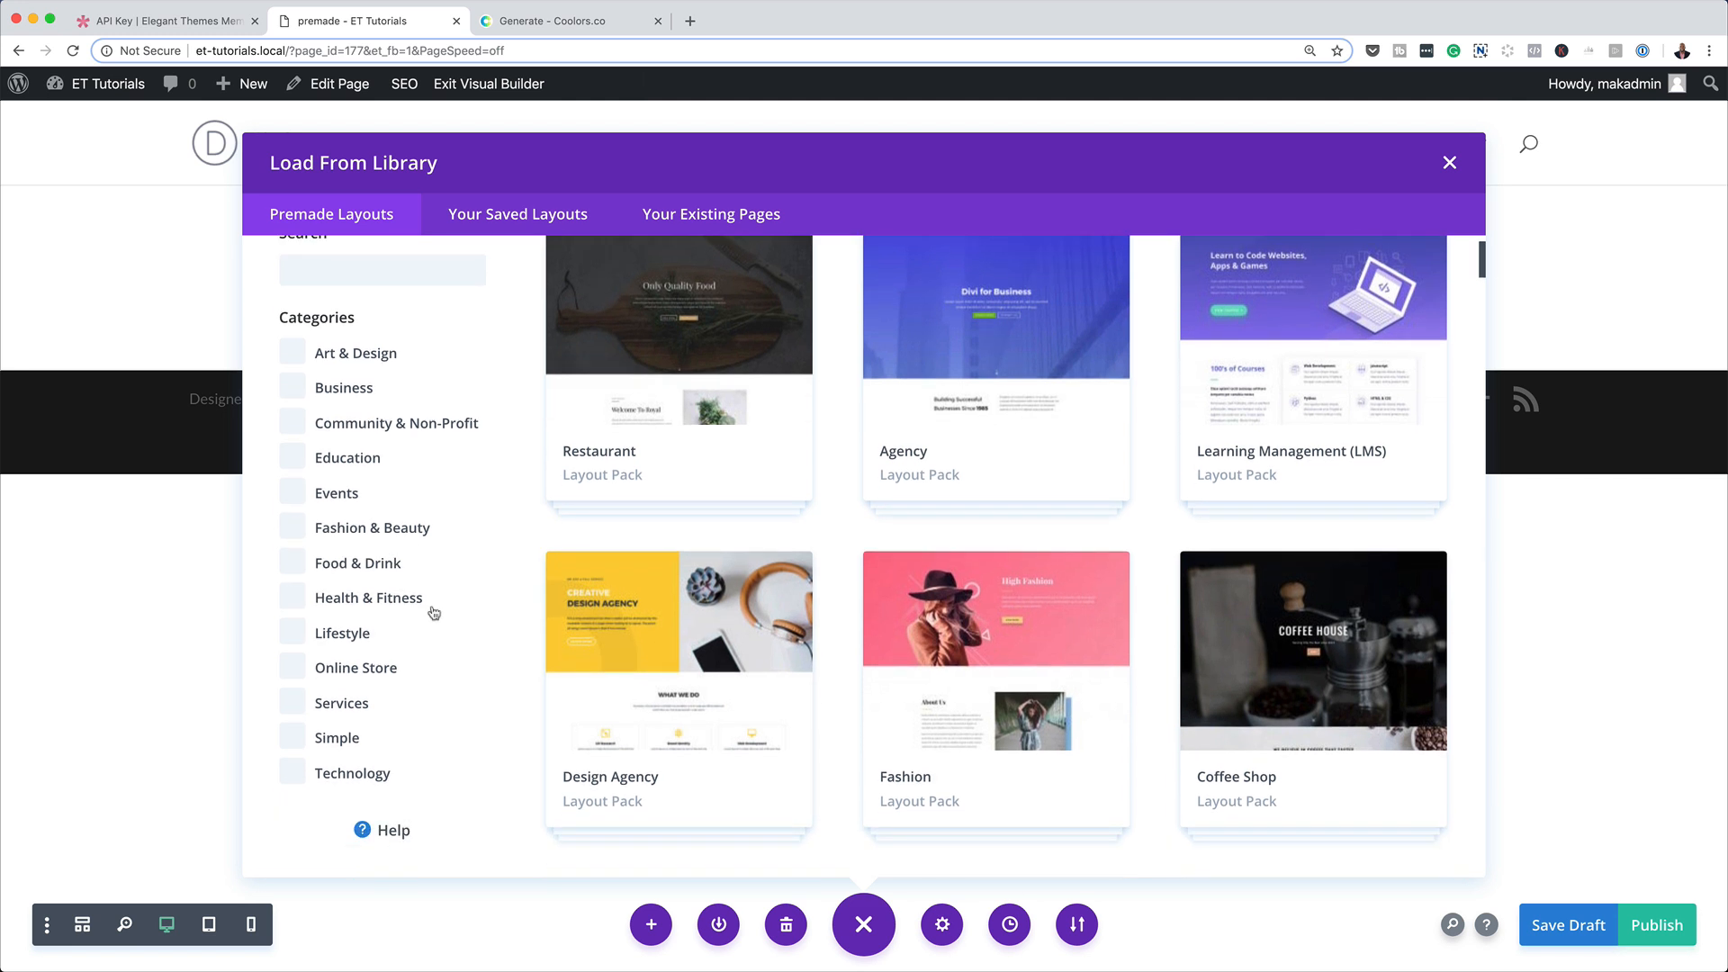
left_click(303, 392)
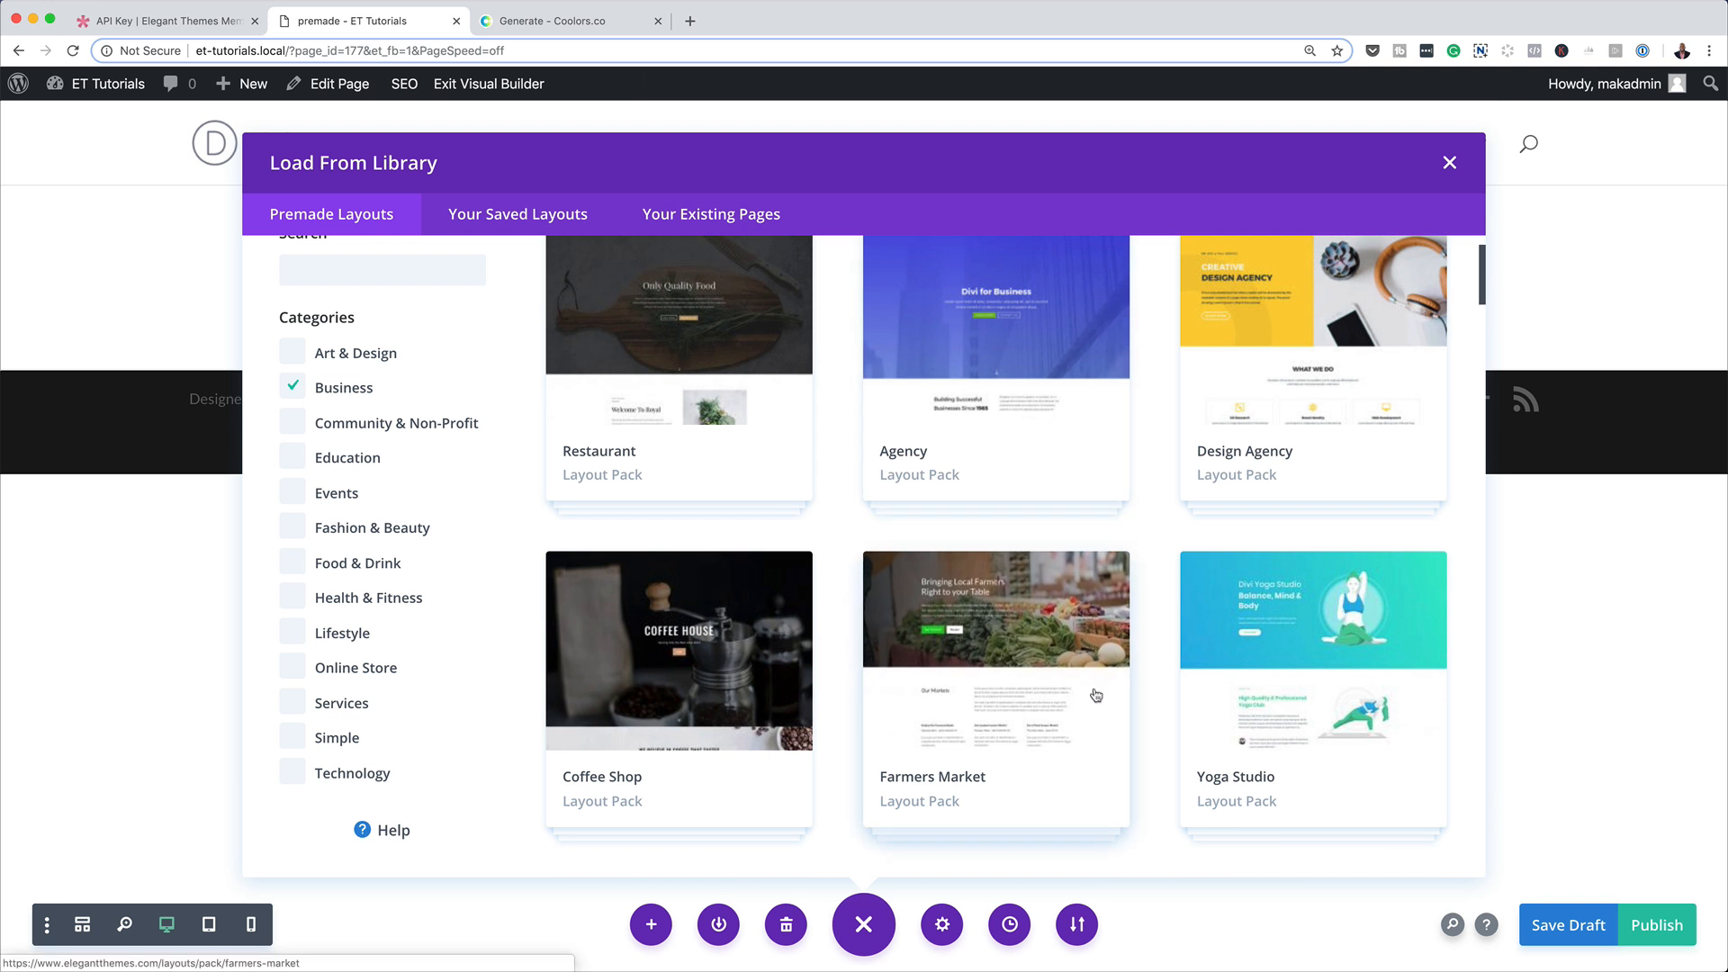
Load the Landing layout from the Design Agency pack onto the page.
scroll(1096, 693, "up", 1)
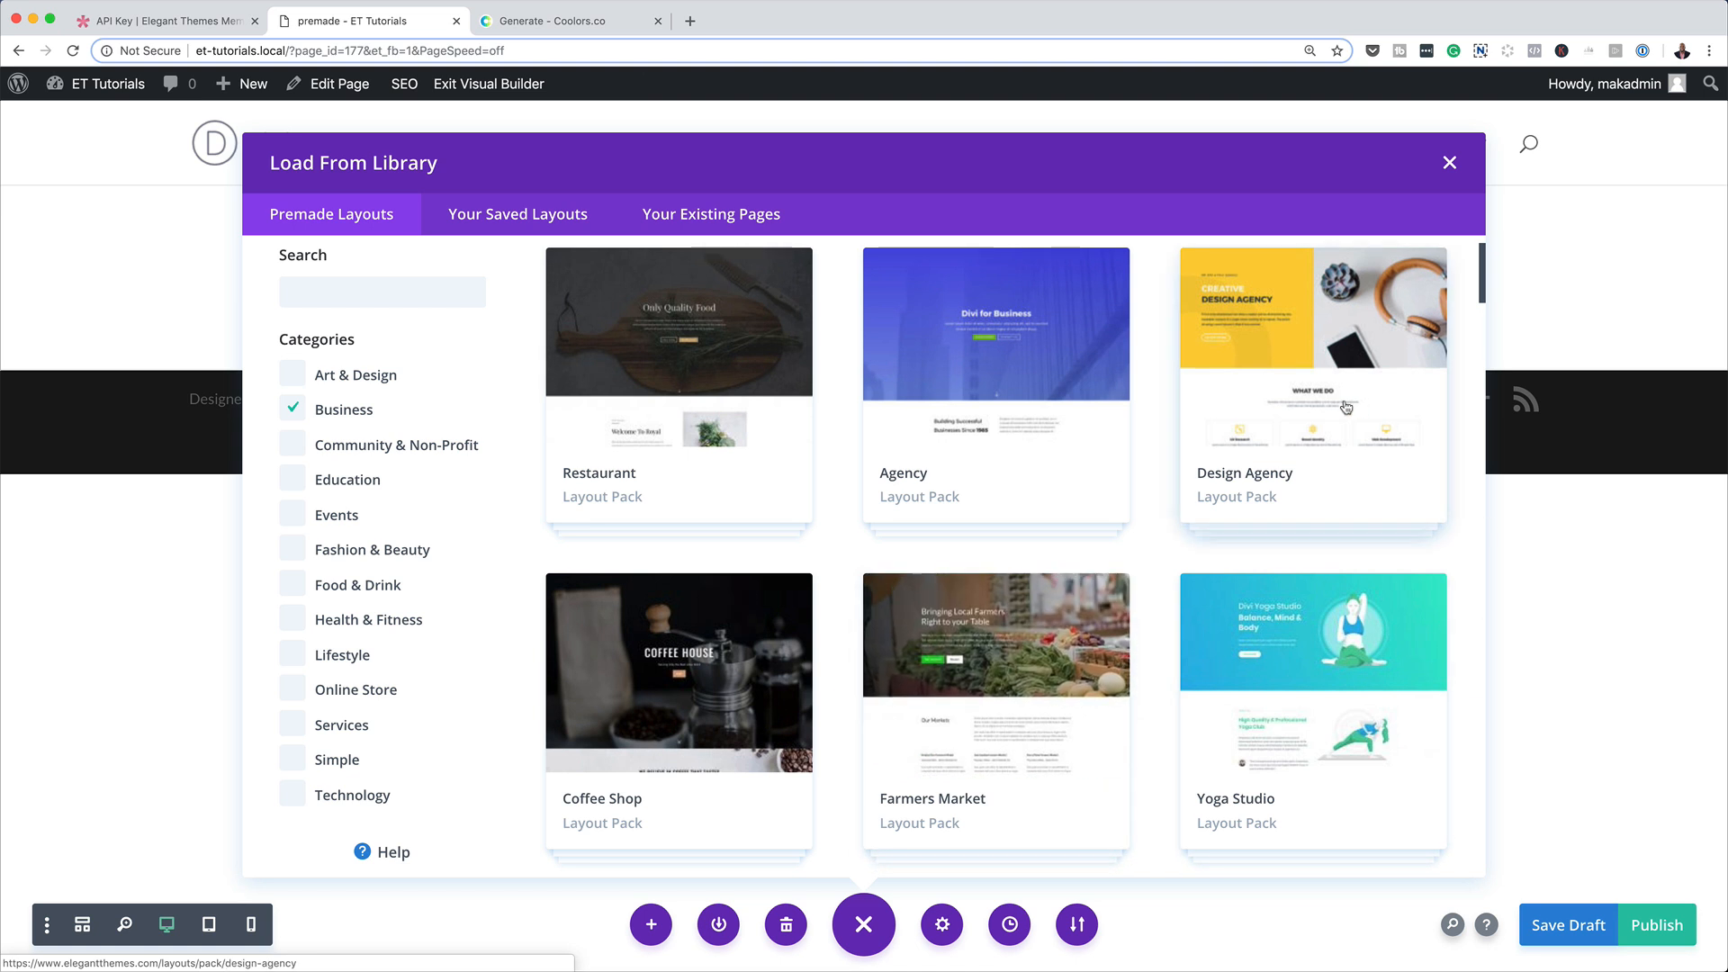
left_click(1312, 363)
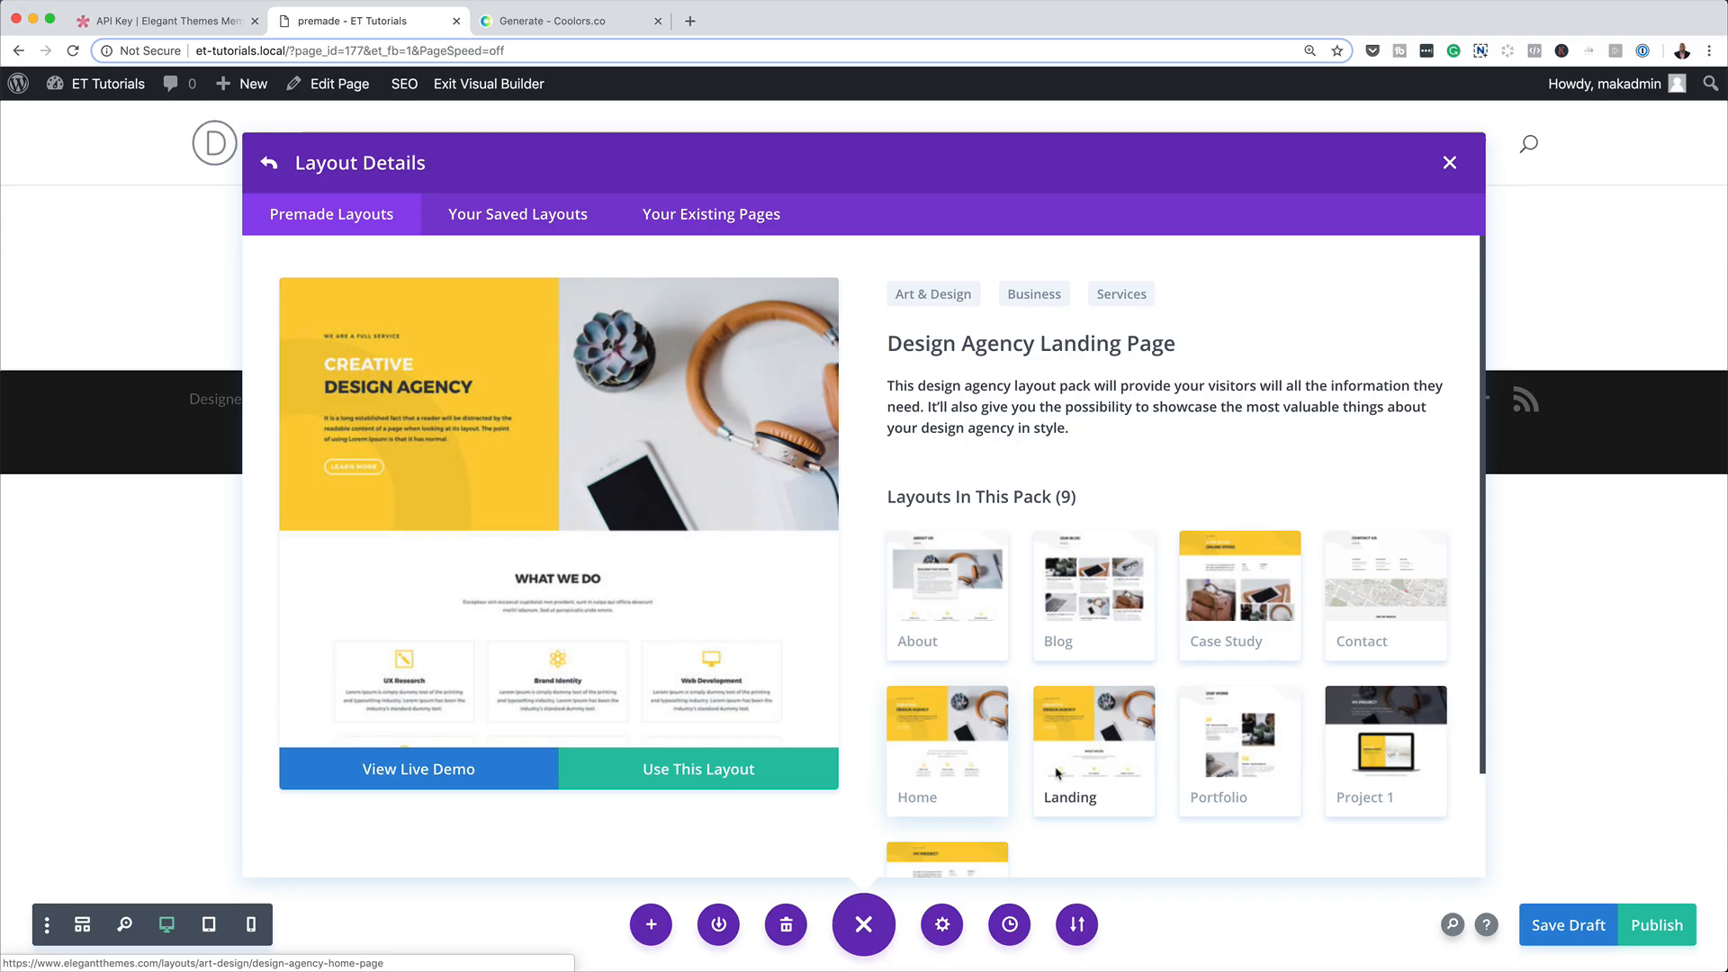
scroll(1080, 790, "down", 3)
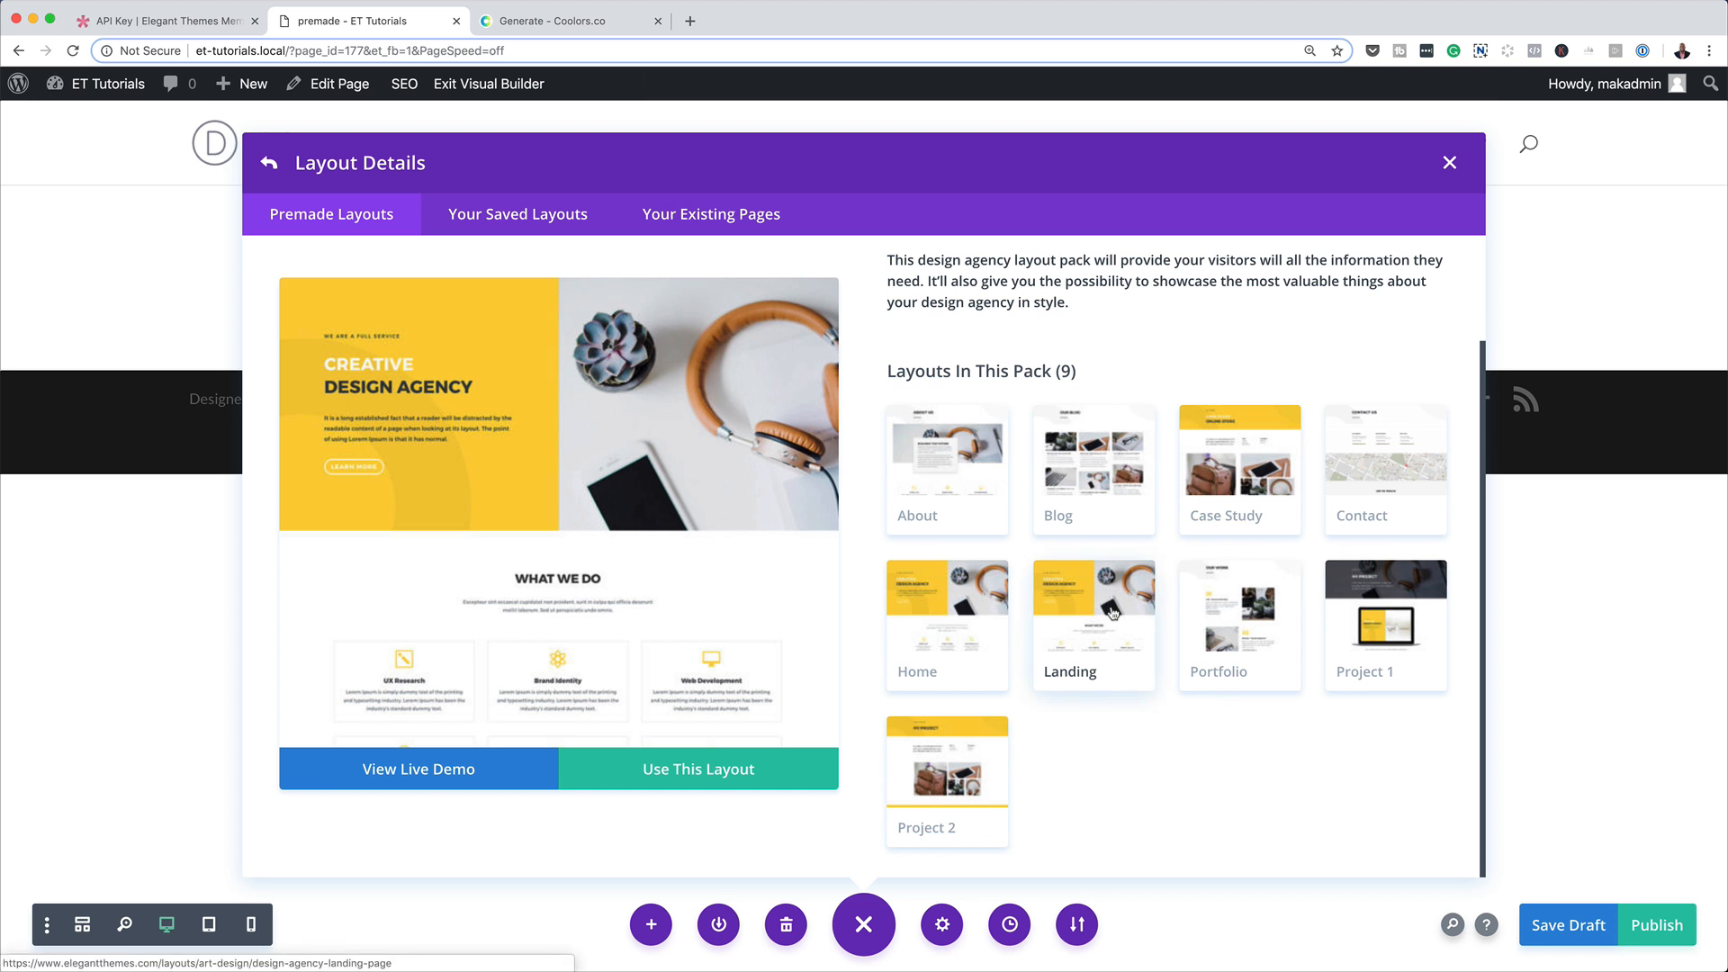
left_click(727, 774)
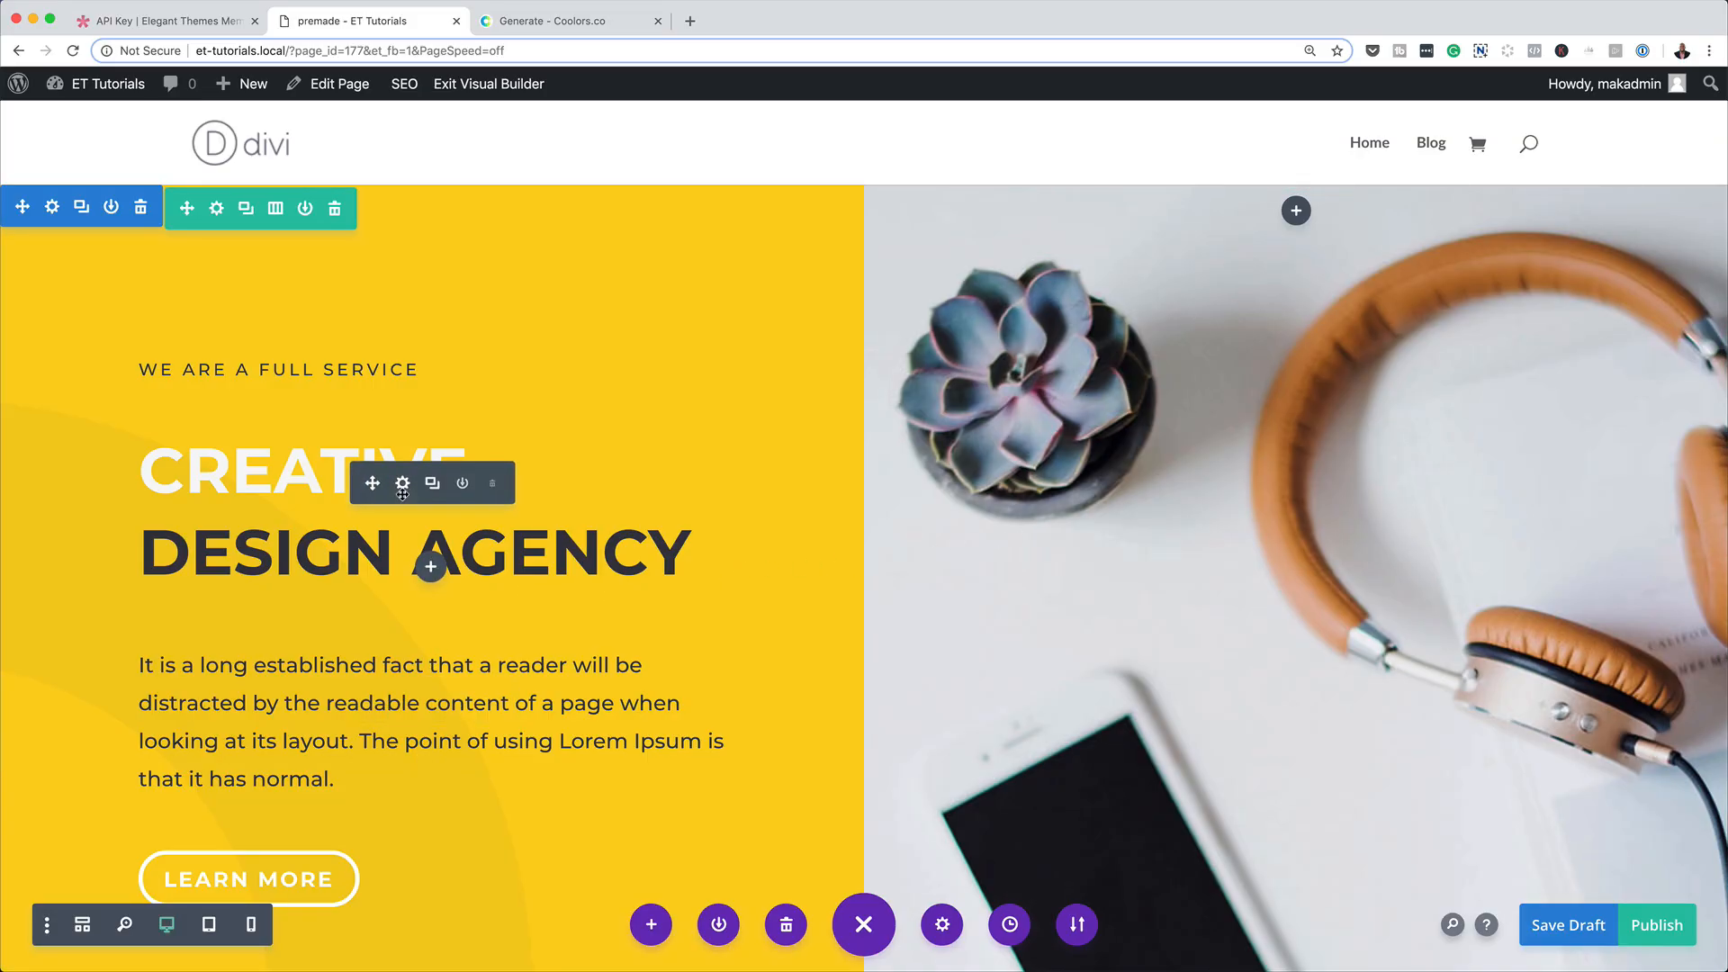
Replace "are a full service" with "A DESIGN AGENCY" in the small text line above the hero heading.
left_click(278, 369)
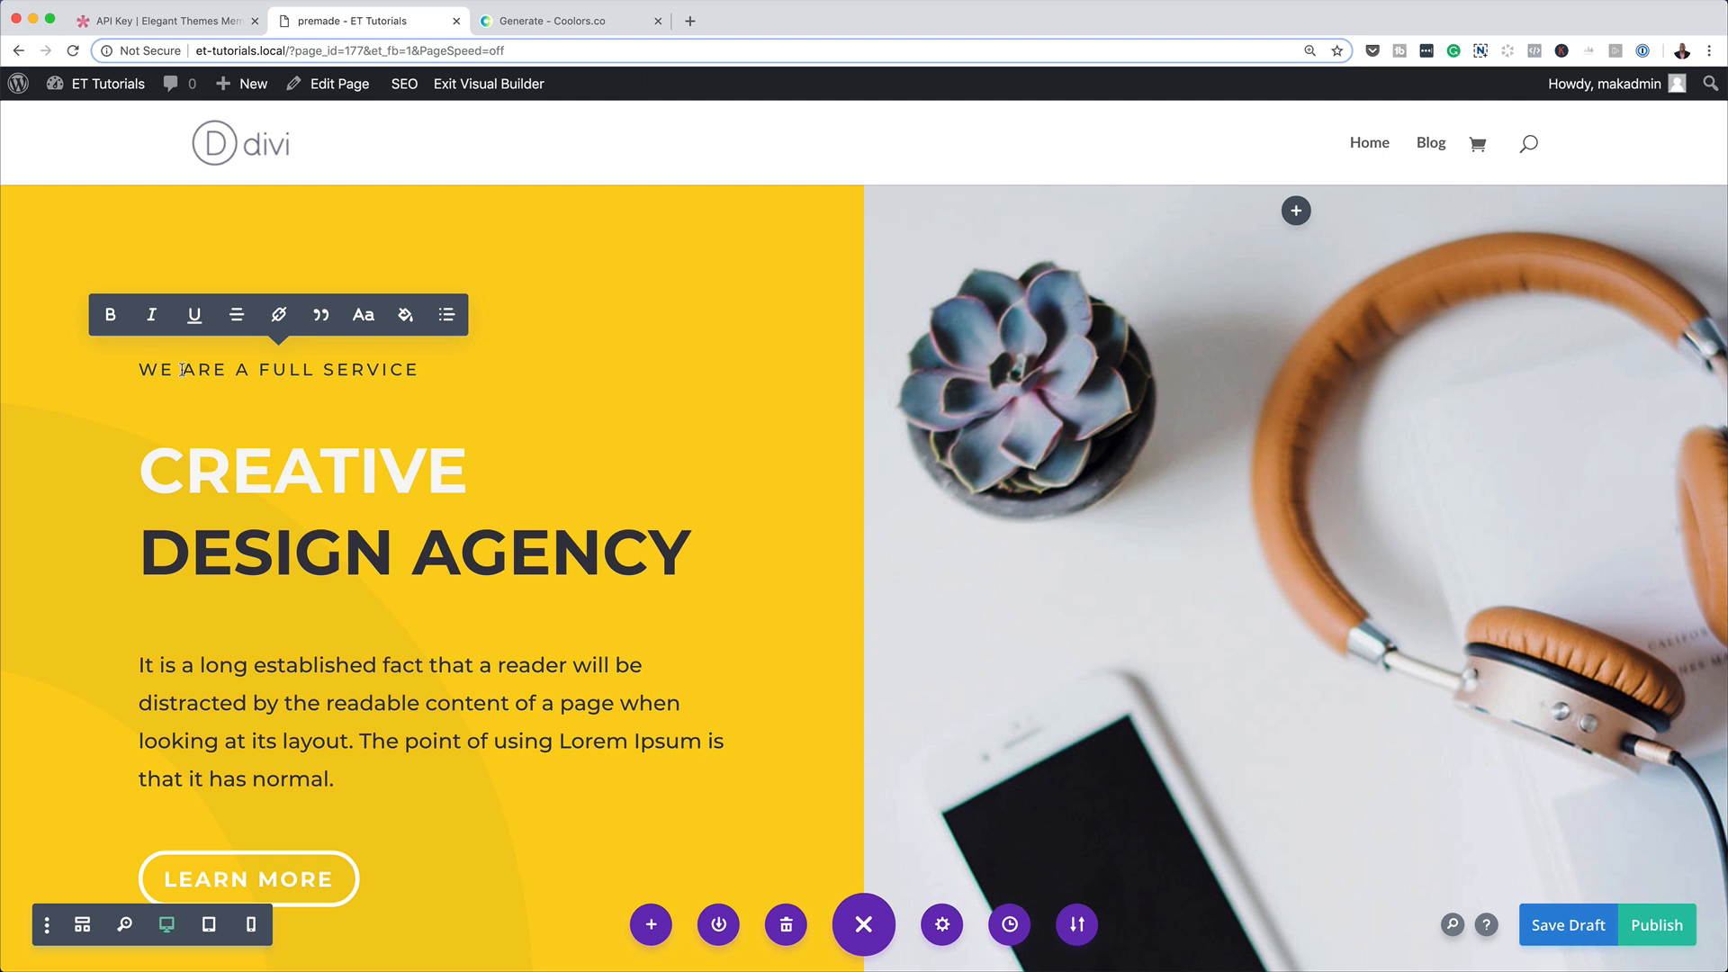
left_click_drag(183, 369, 487, 384)
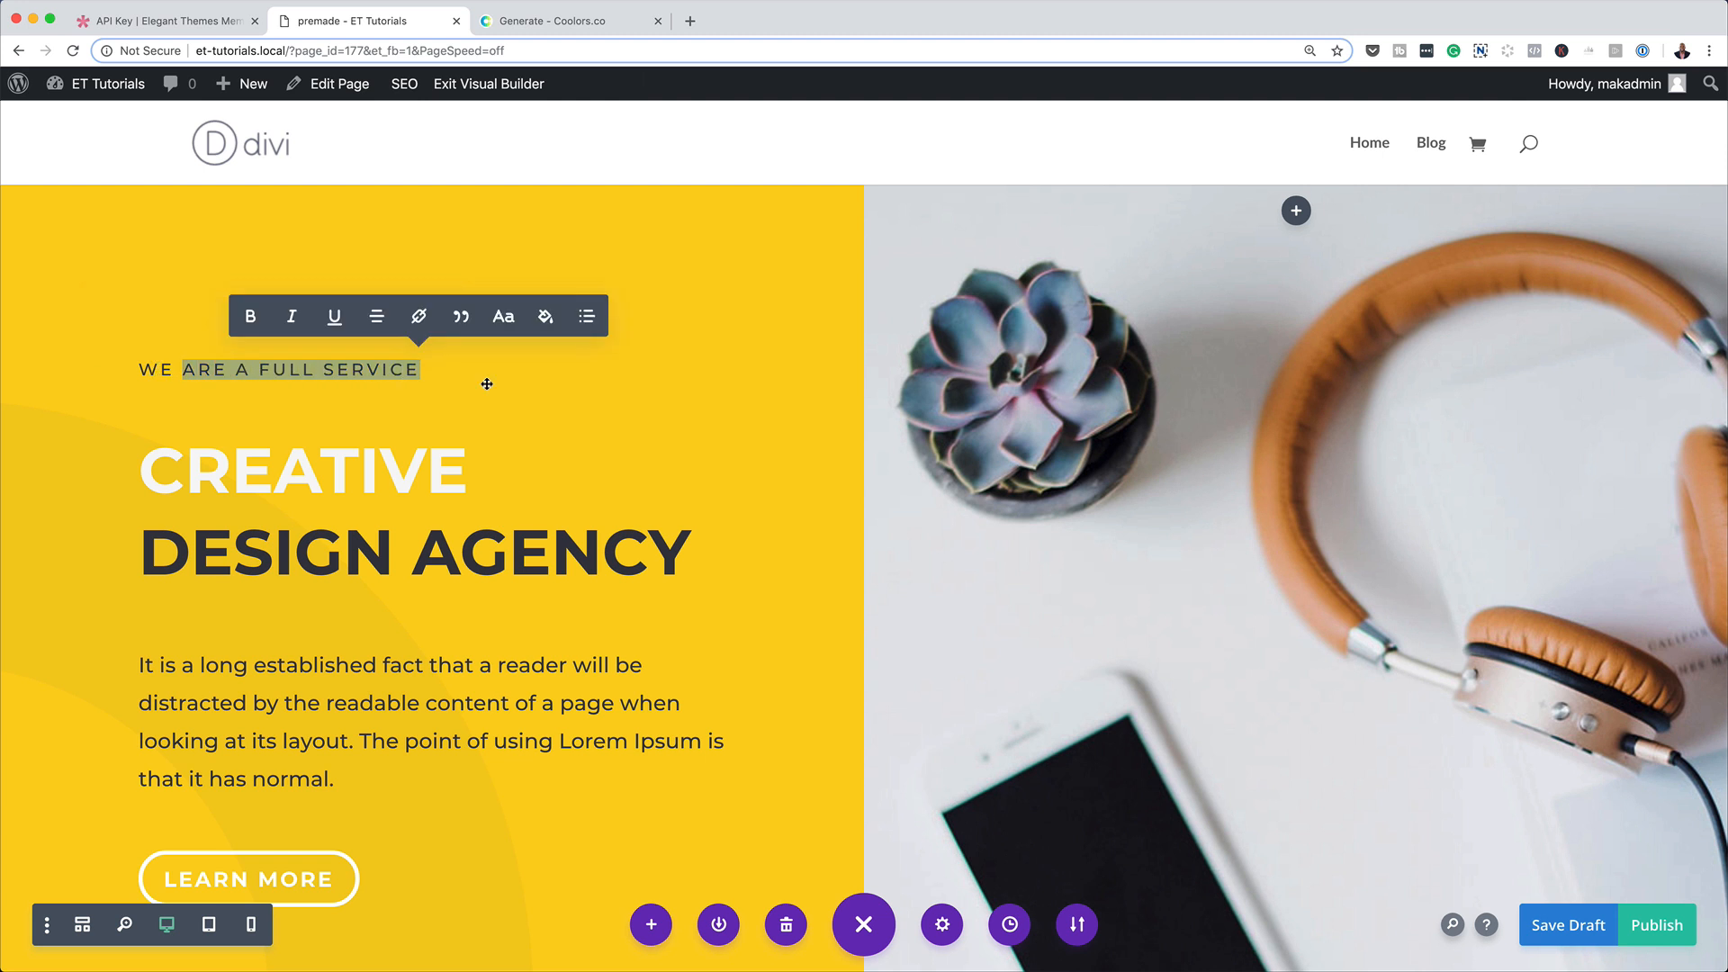
type("A DESIGN AGENCY")
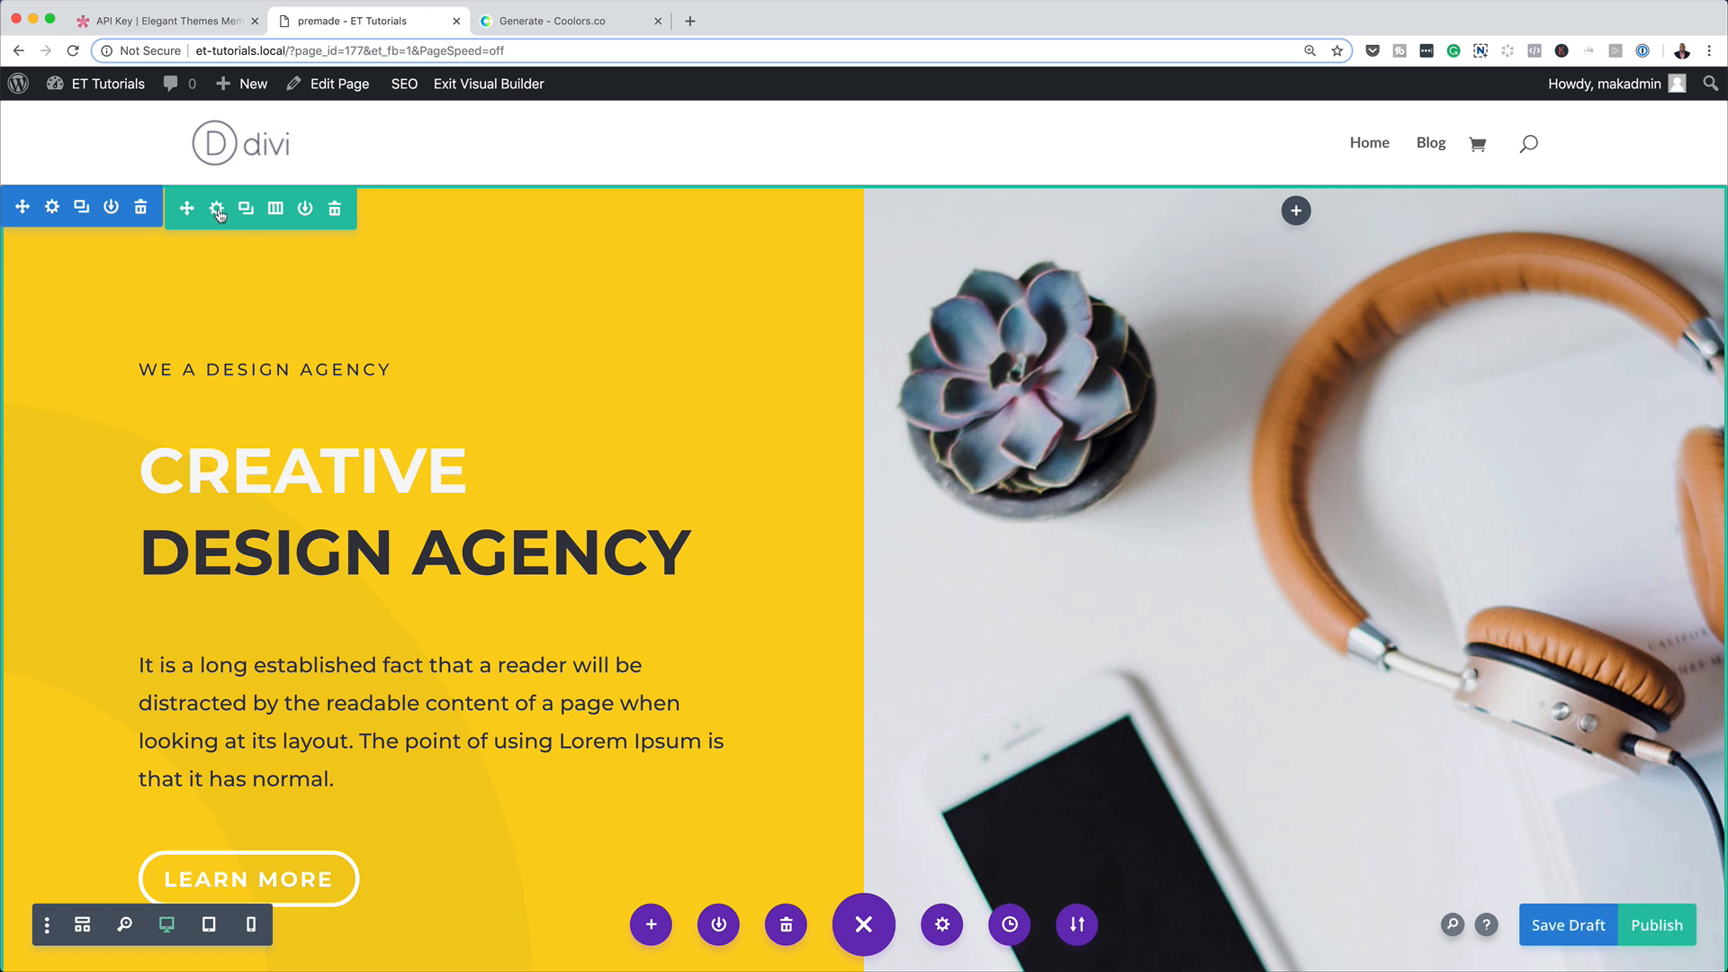
Show only the modified styles in the hero row's settings and remove the row's background image.
left_click(216, 210)
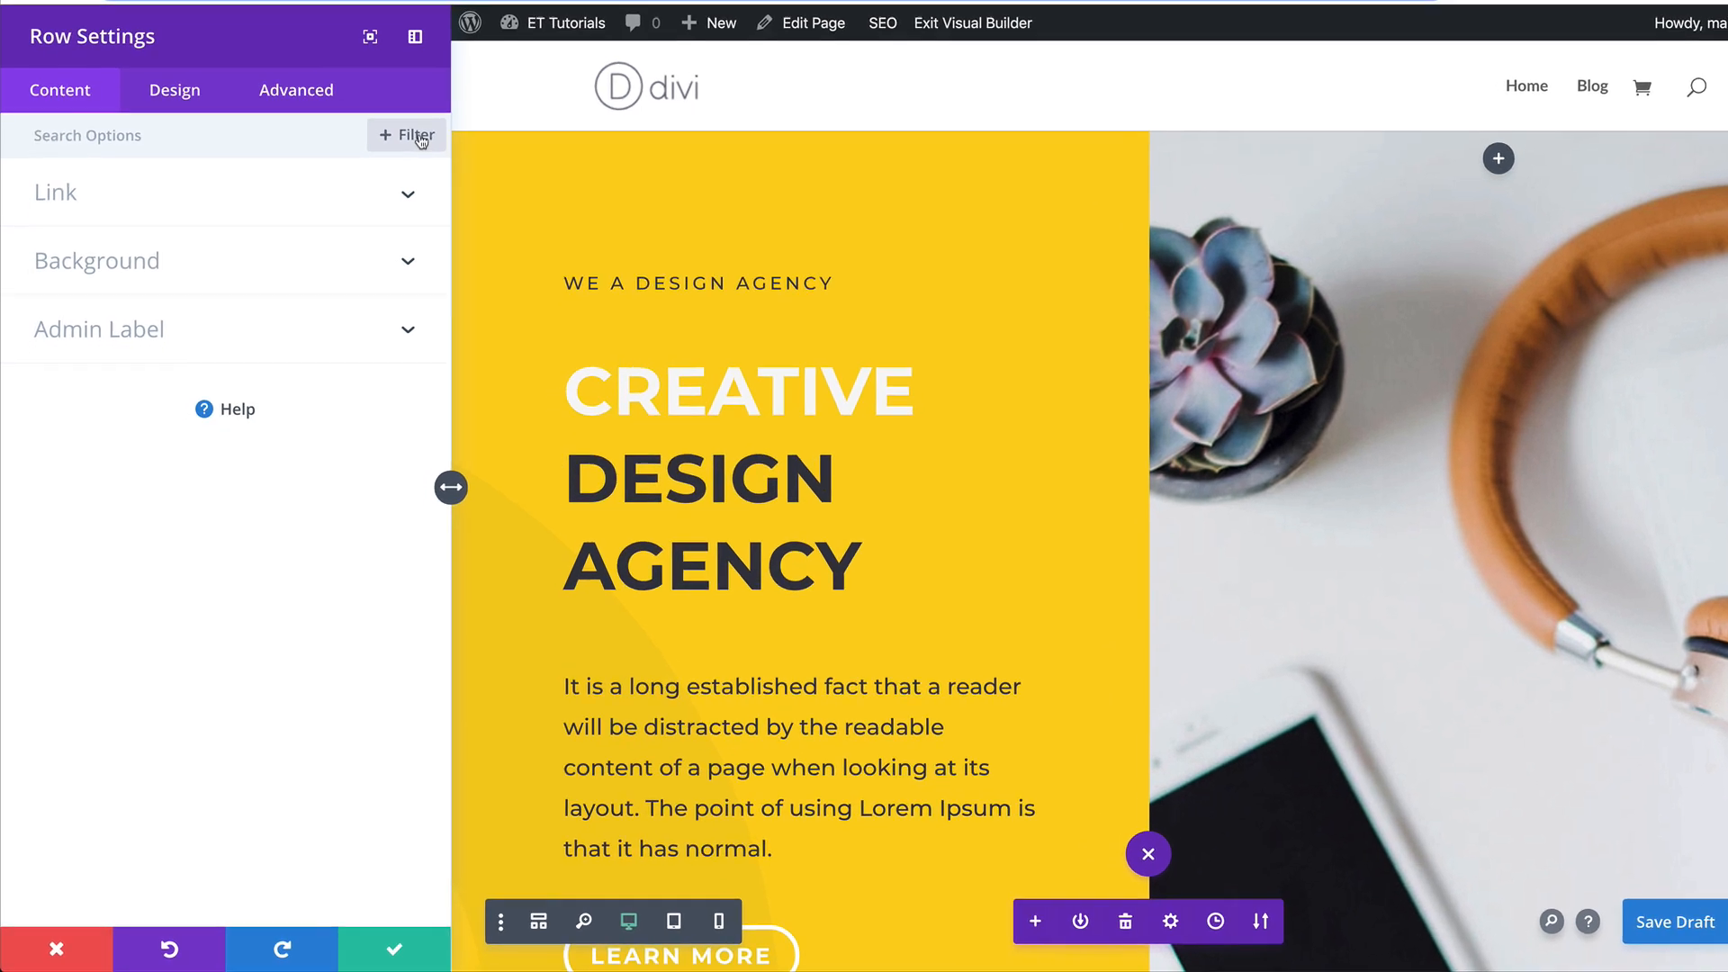
left_click(394, 190)
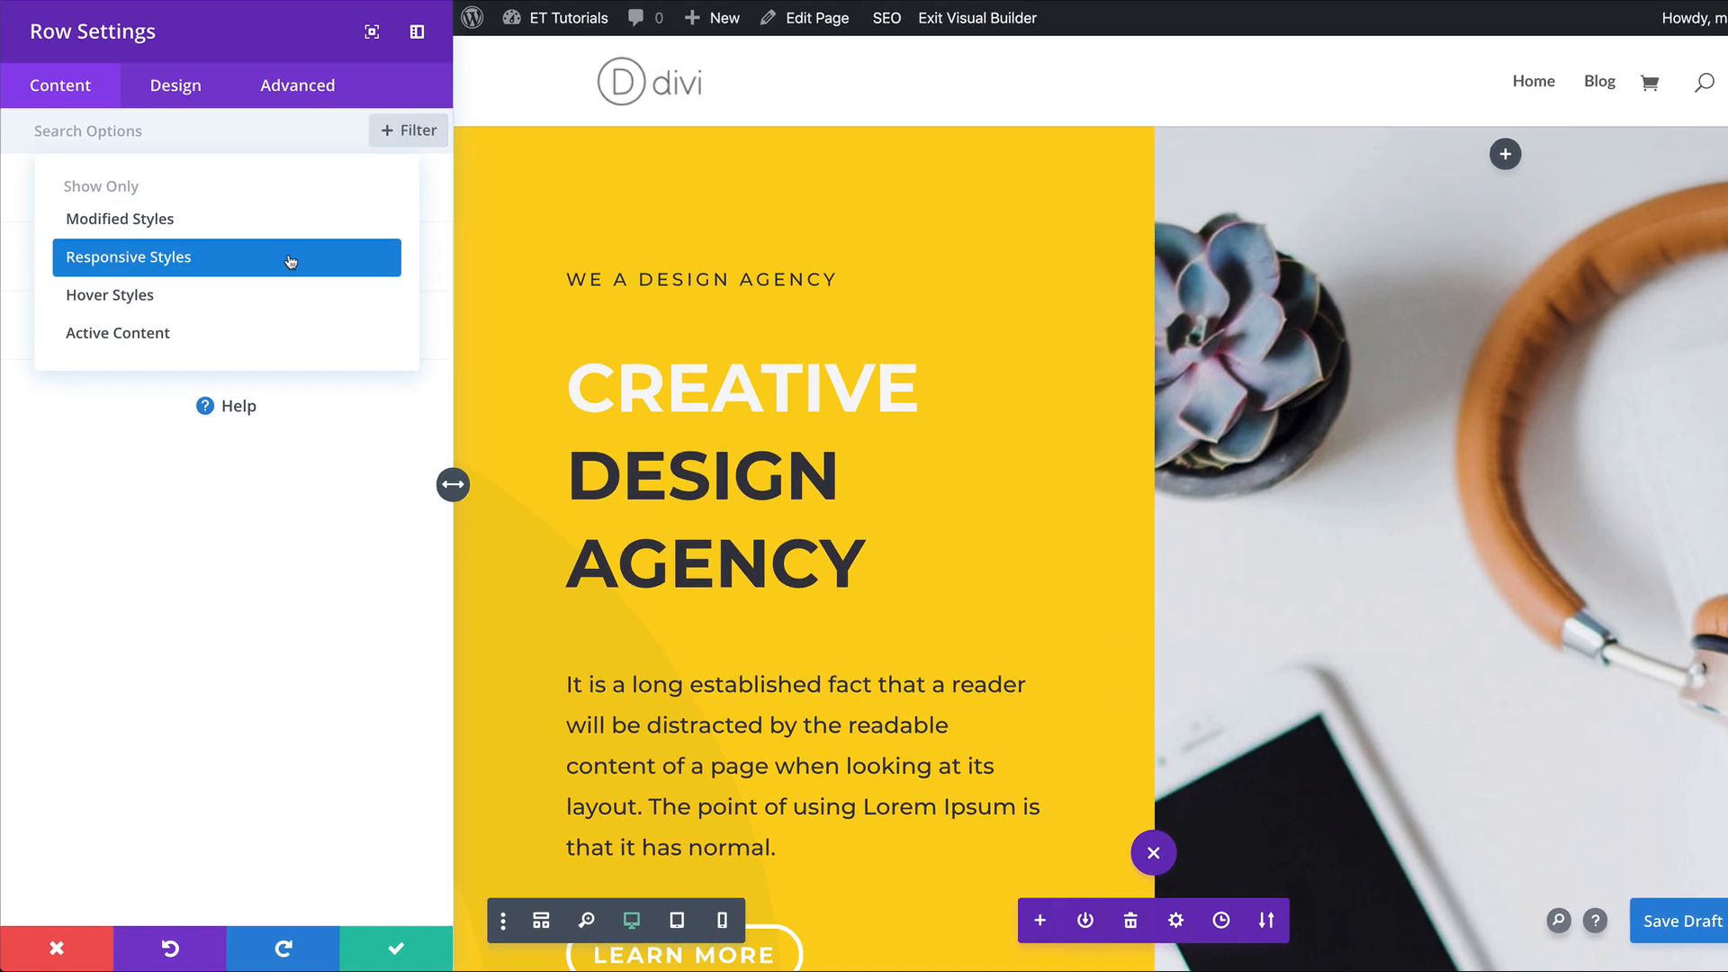
left_click(274, 222)
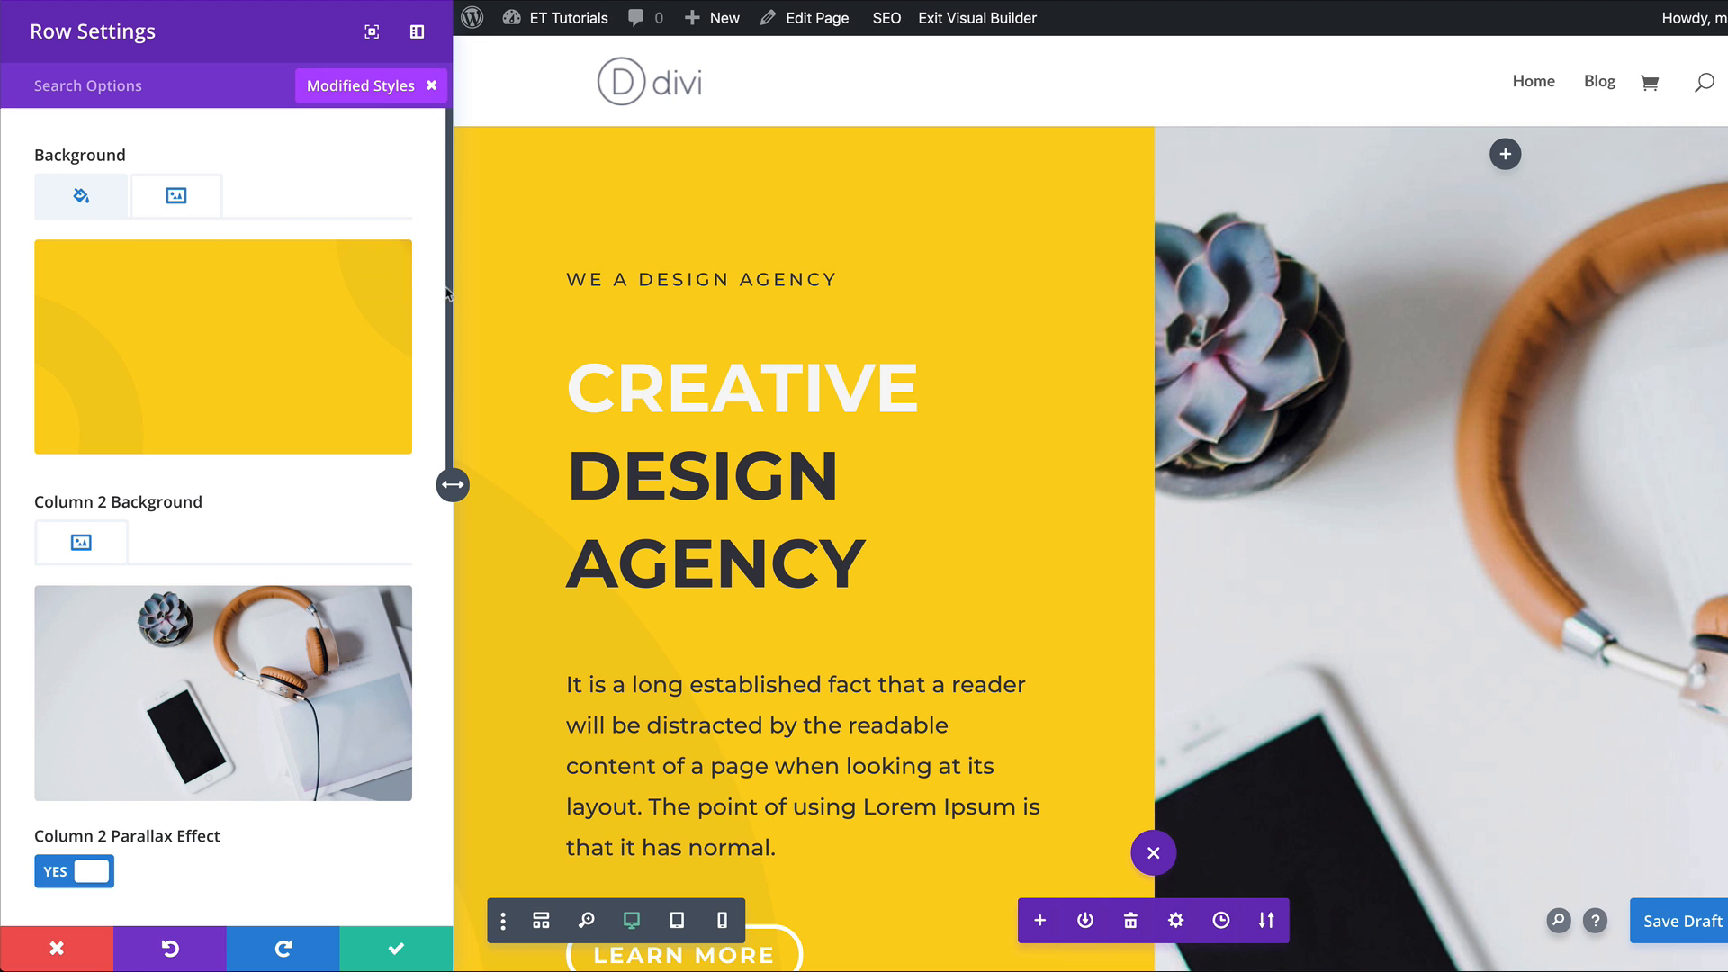
mouse_move(327, 336)
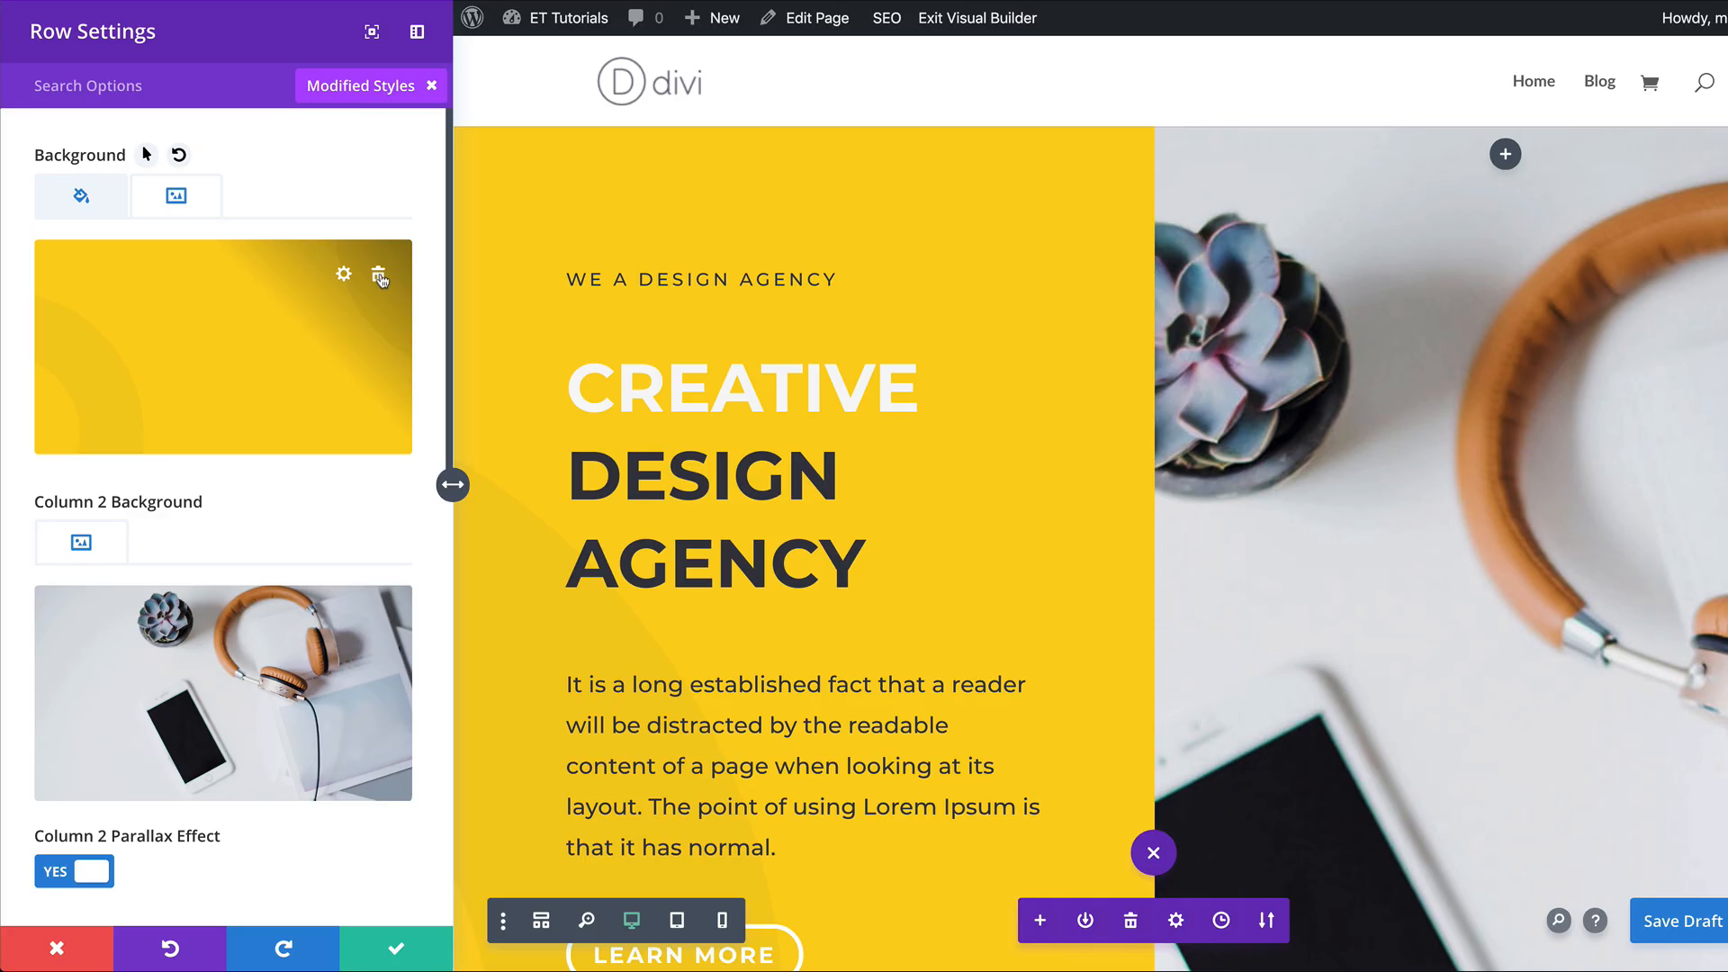
left_click(378, 276)
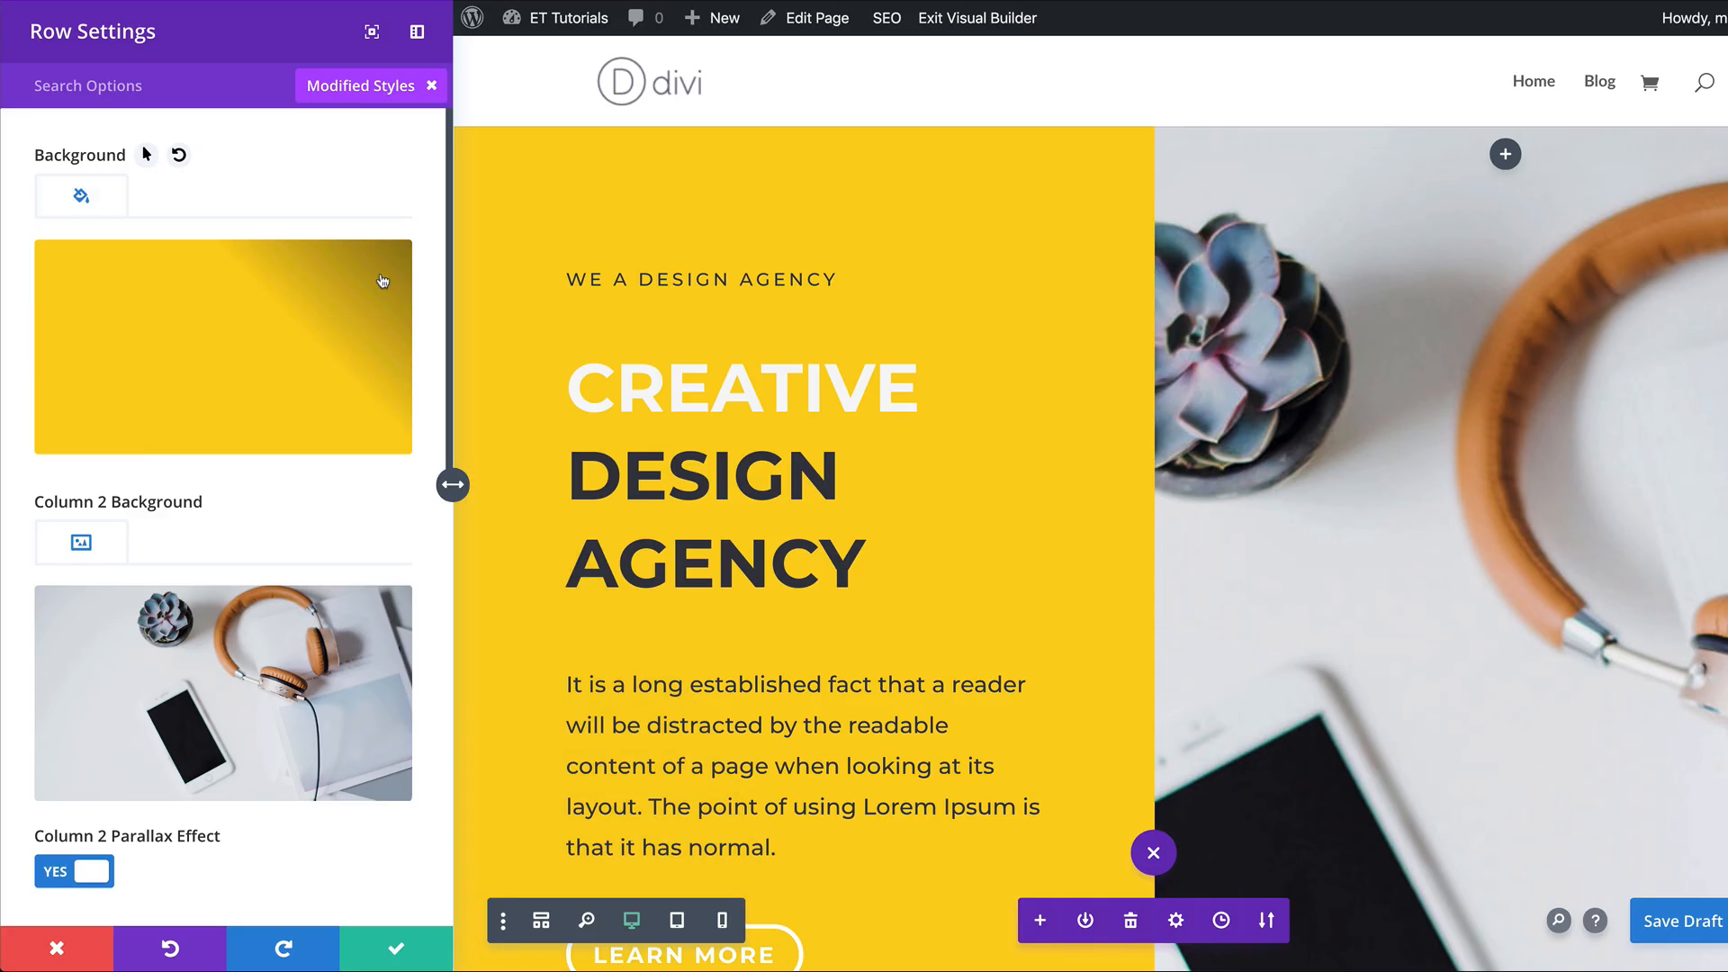
Change the hero row's background colour to the blue palette swatch, trying the green one first.
left_click(256, 351)
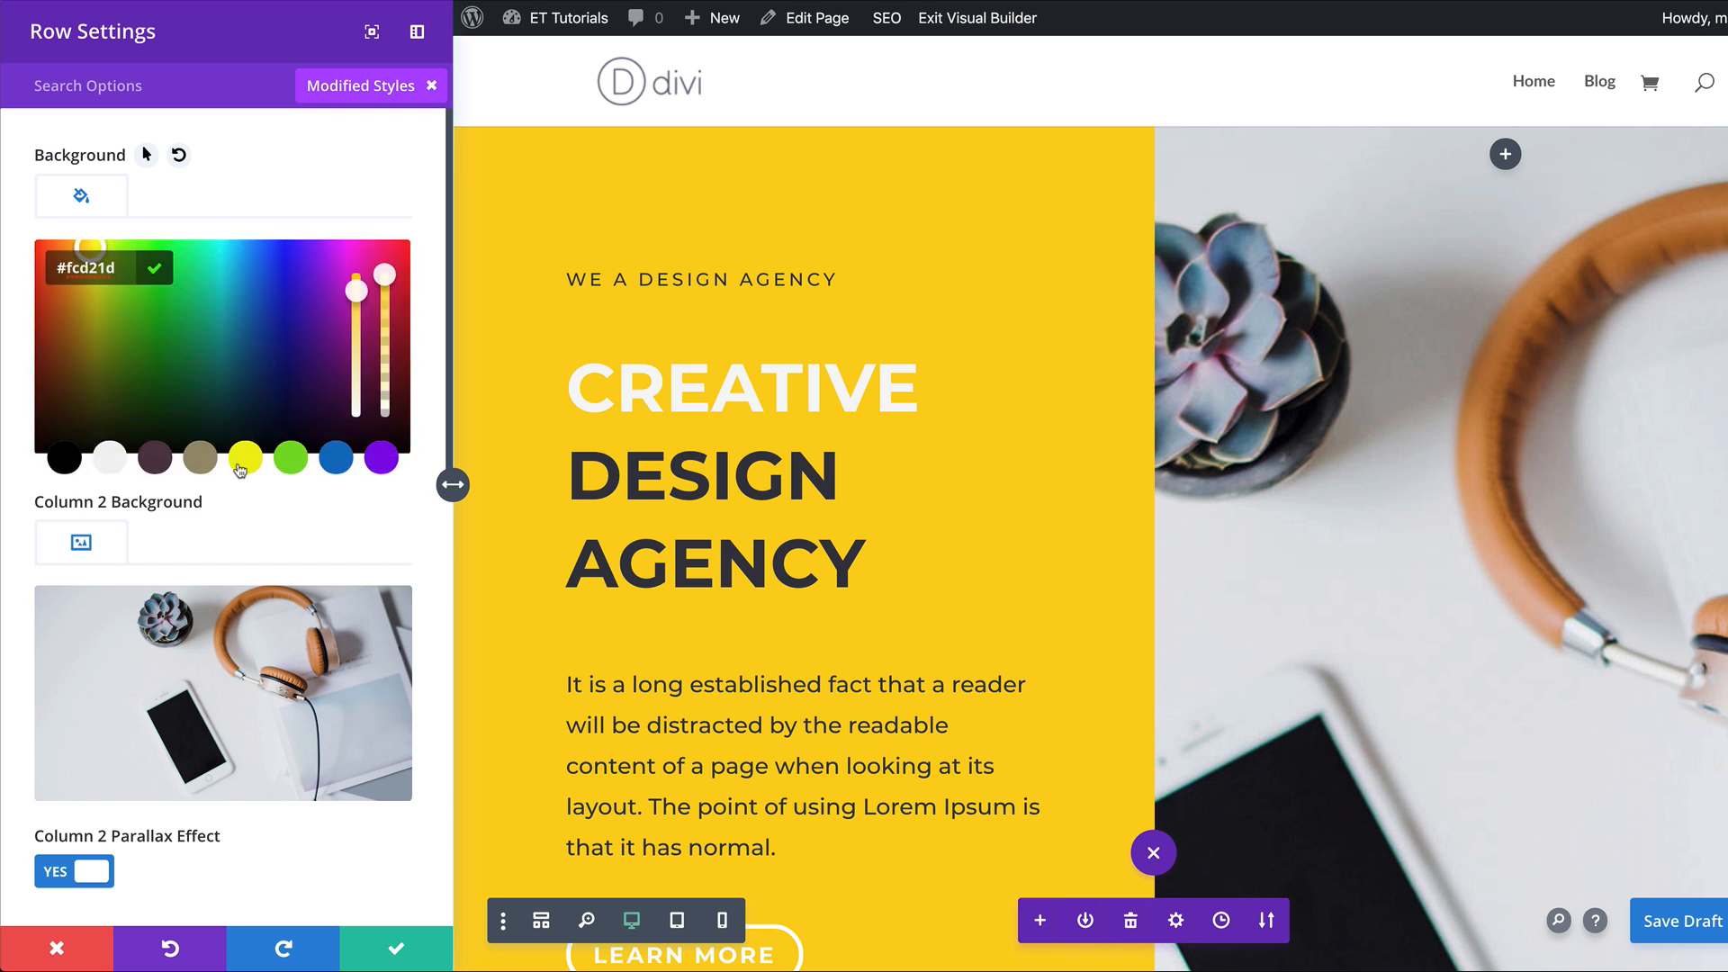
left_click(295, 460)
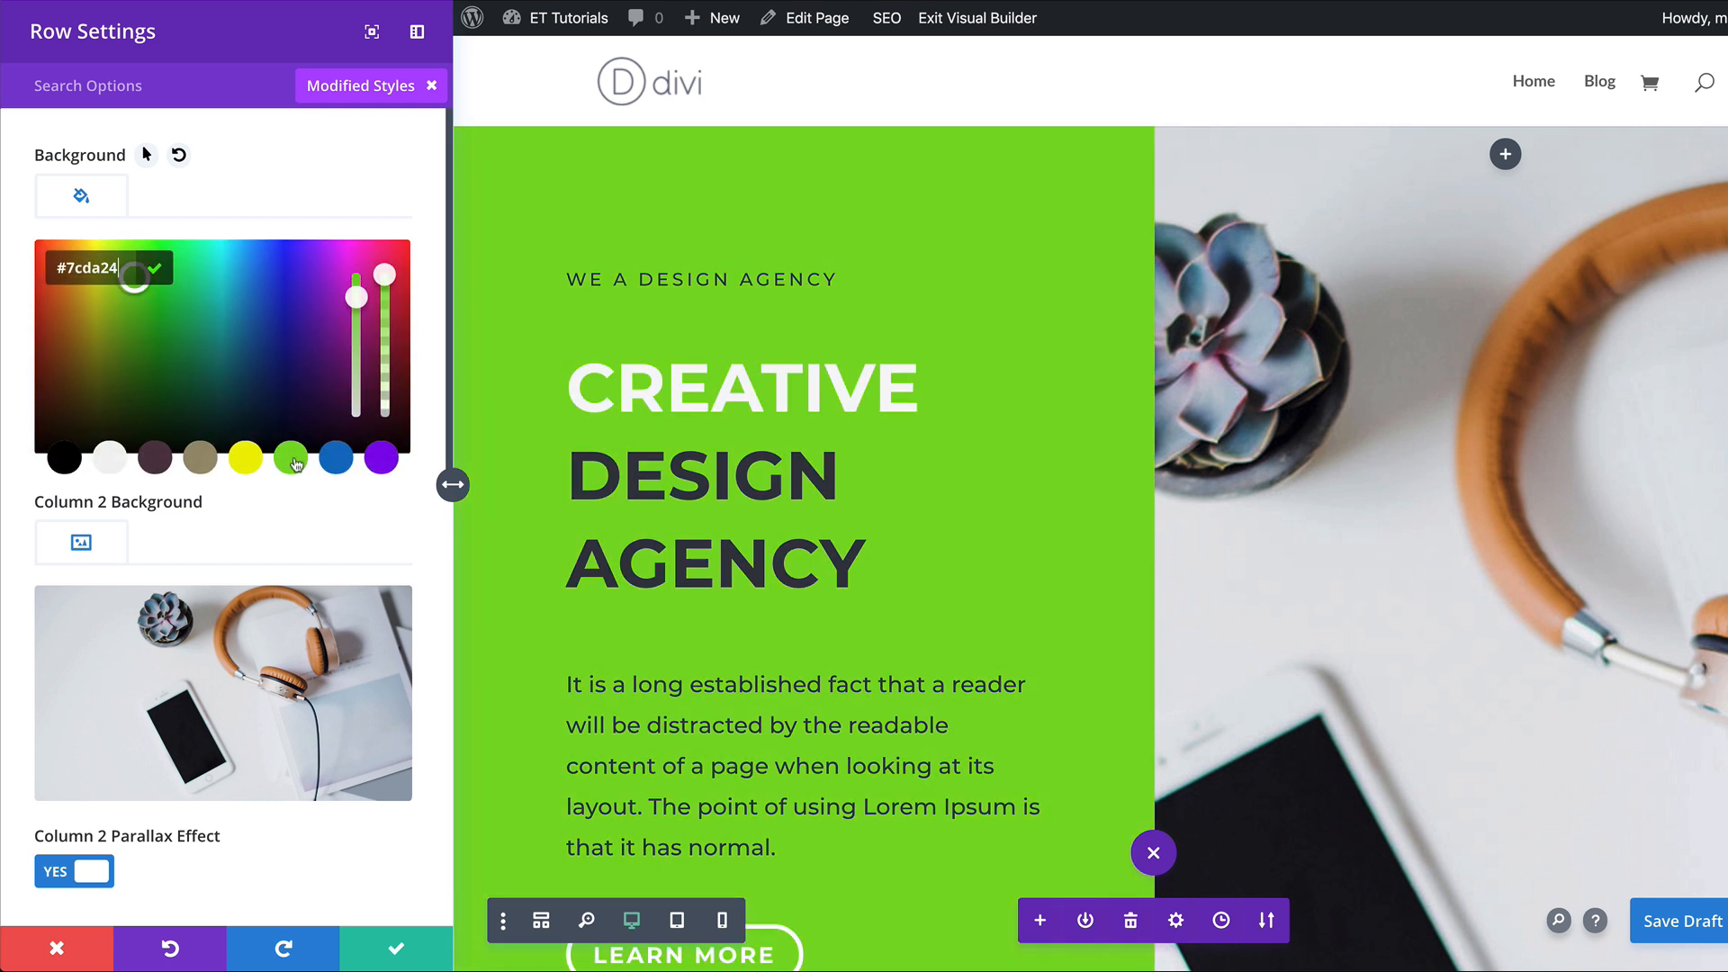
left_click(341, 464)
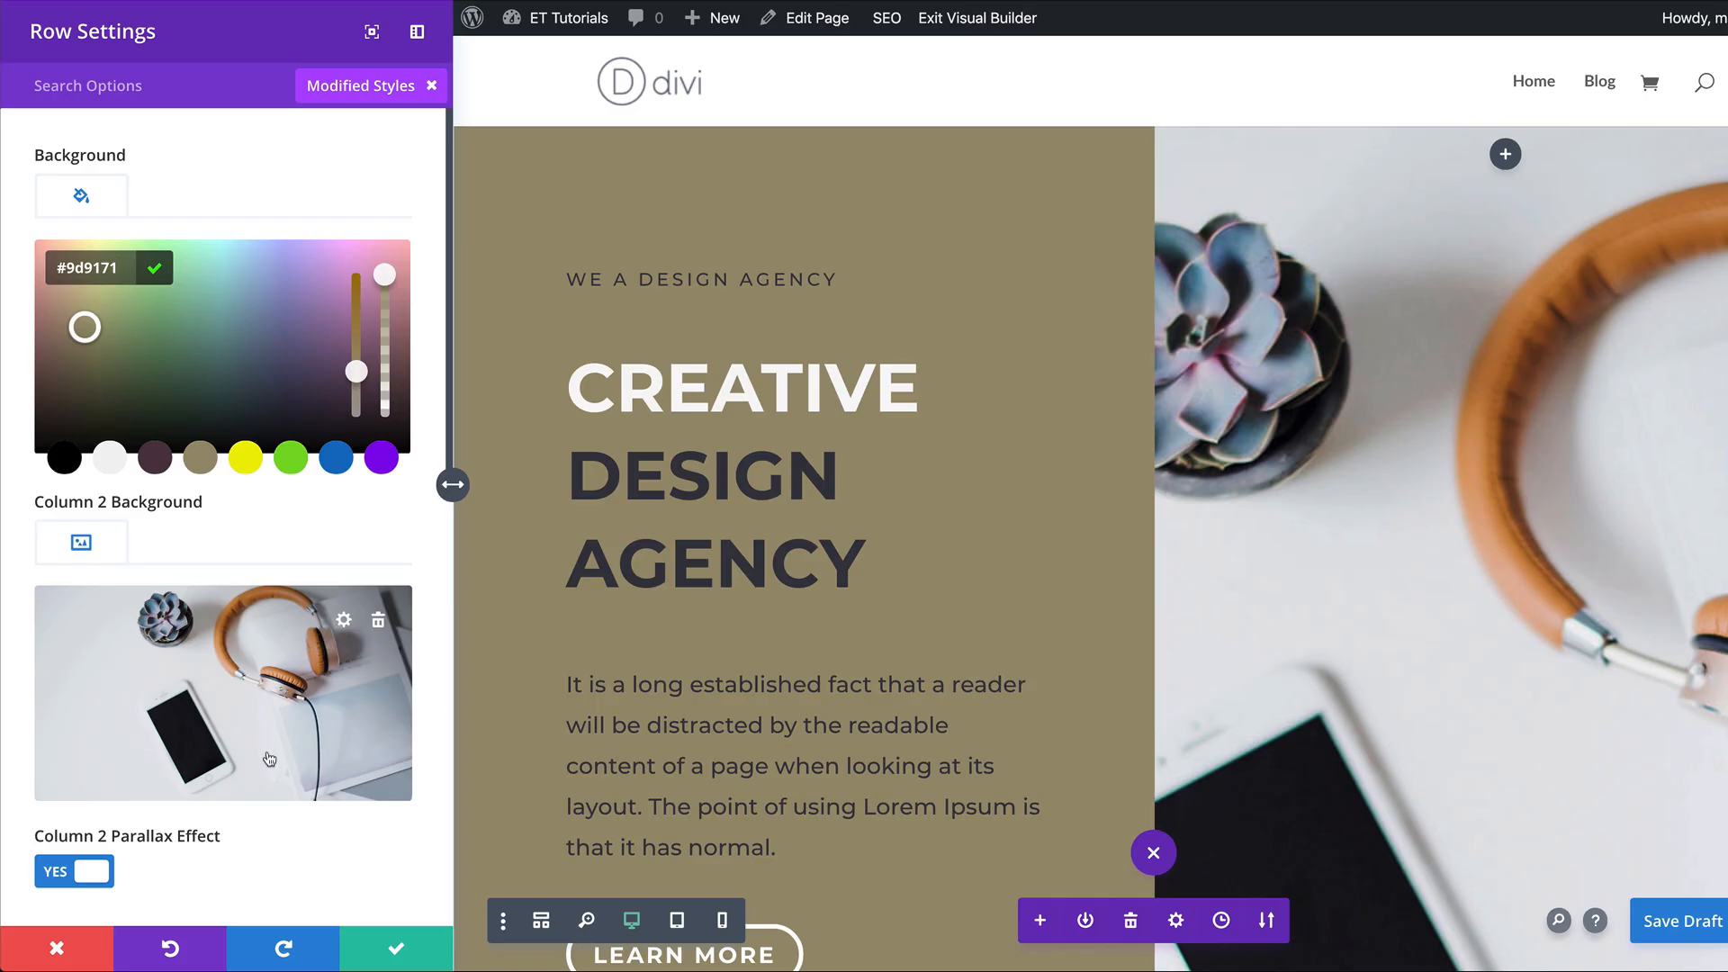
Replace the hero row's column 2 background image with the meeting photo pexels-photo-1661004.jpeg and save the row settings.
scroll(269, 758, "down", 1)
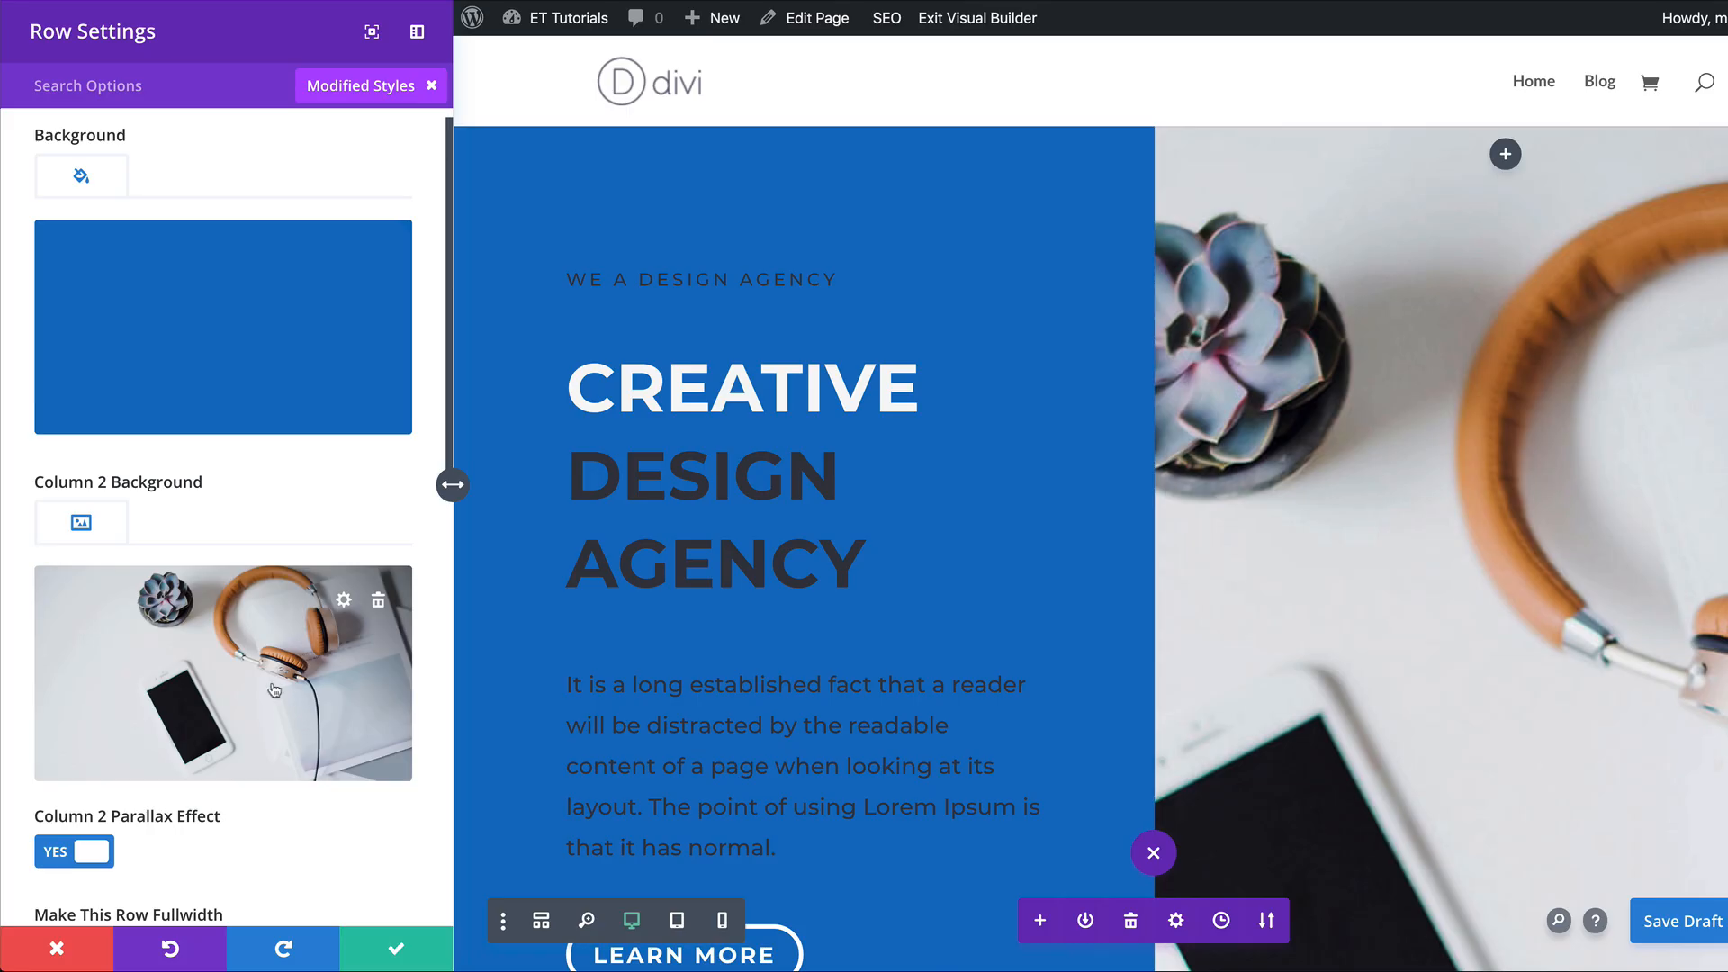
left_click(266, 684)
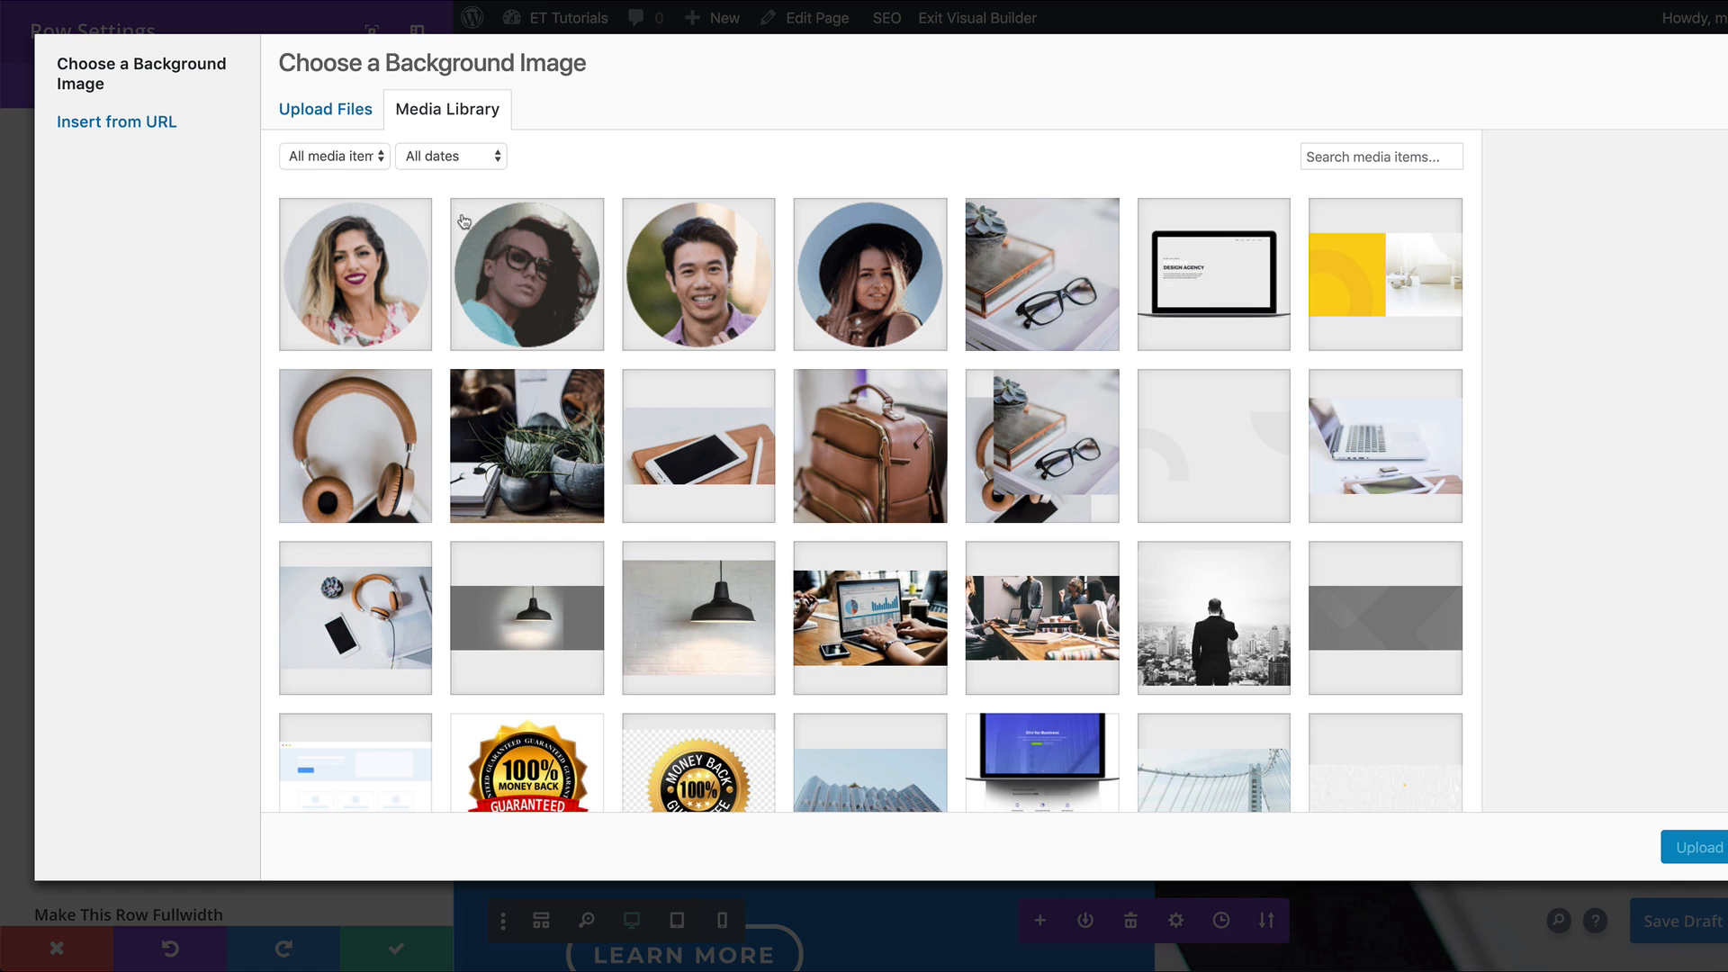
scroll(915, 521, "down", 1)
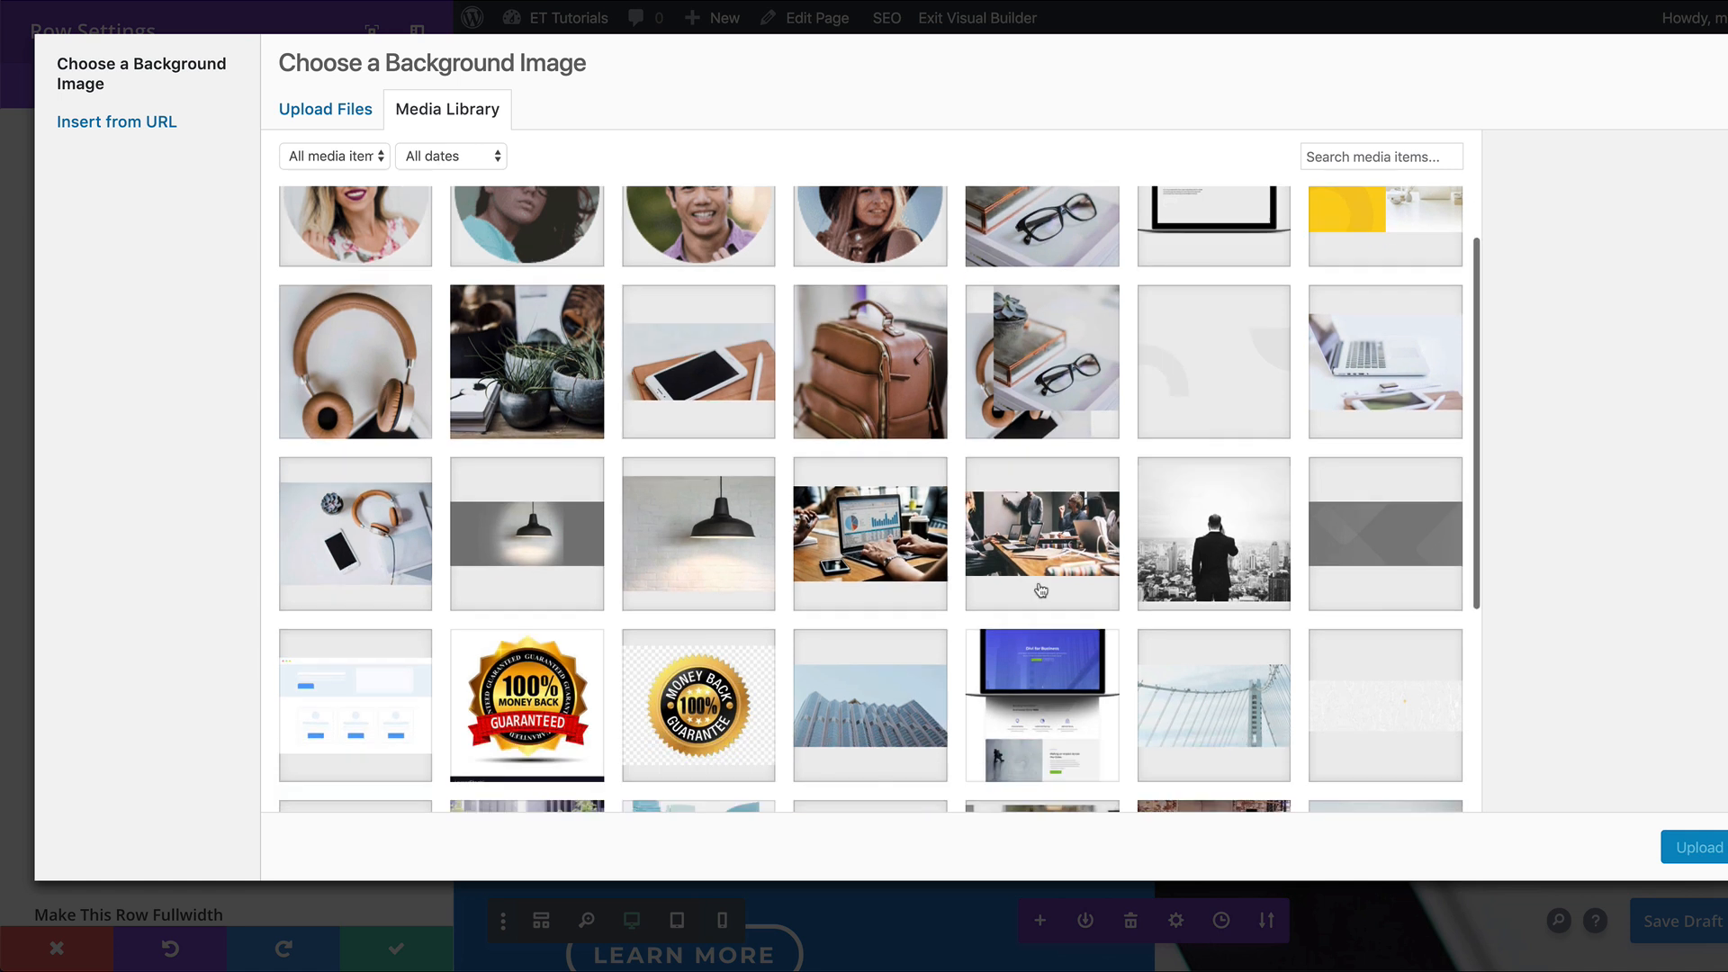
left_click(1066, 546)
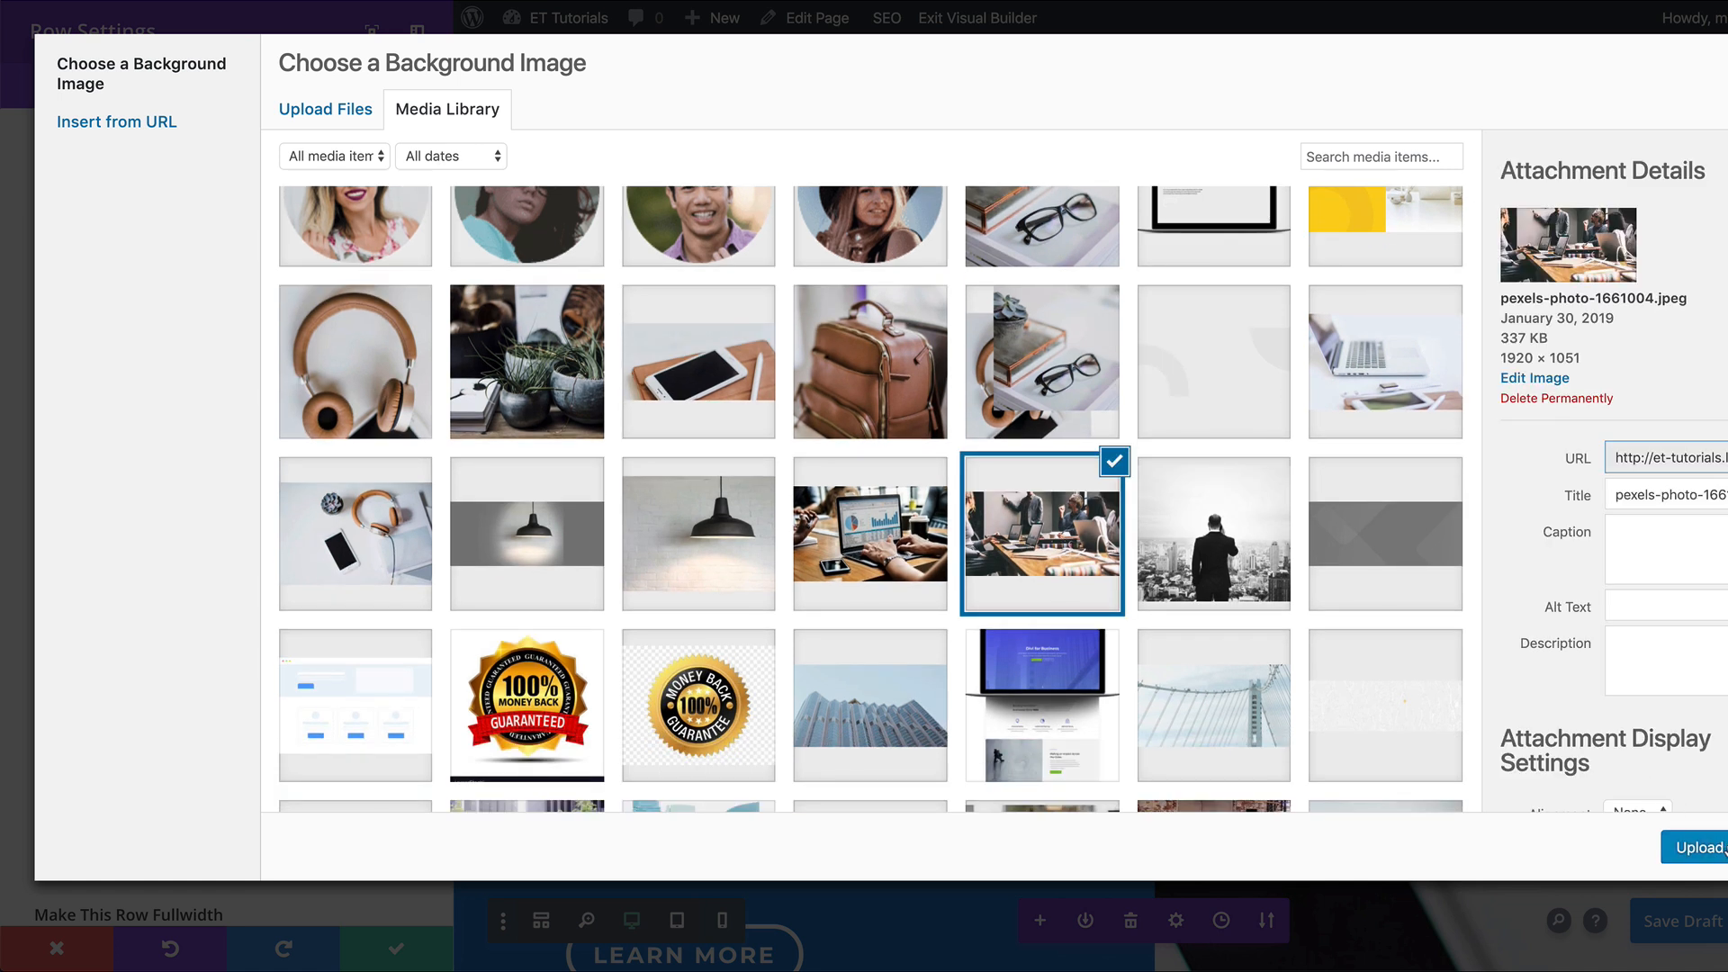
left_click(1696, 847)
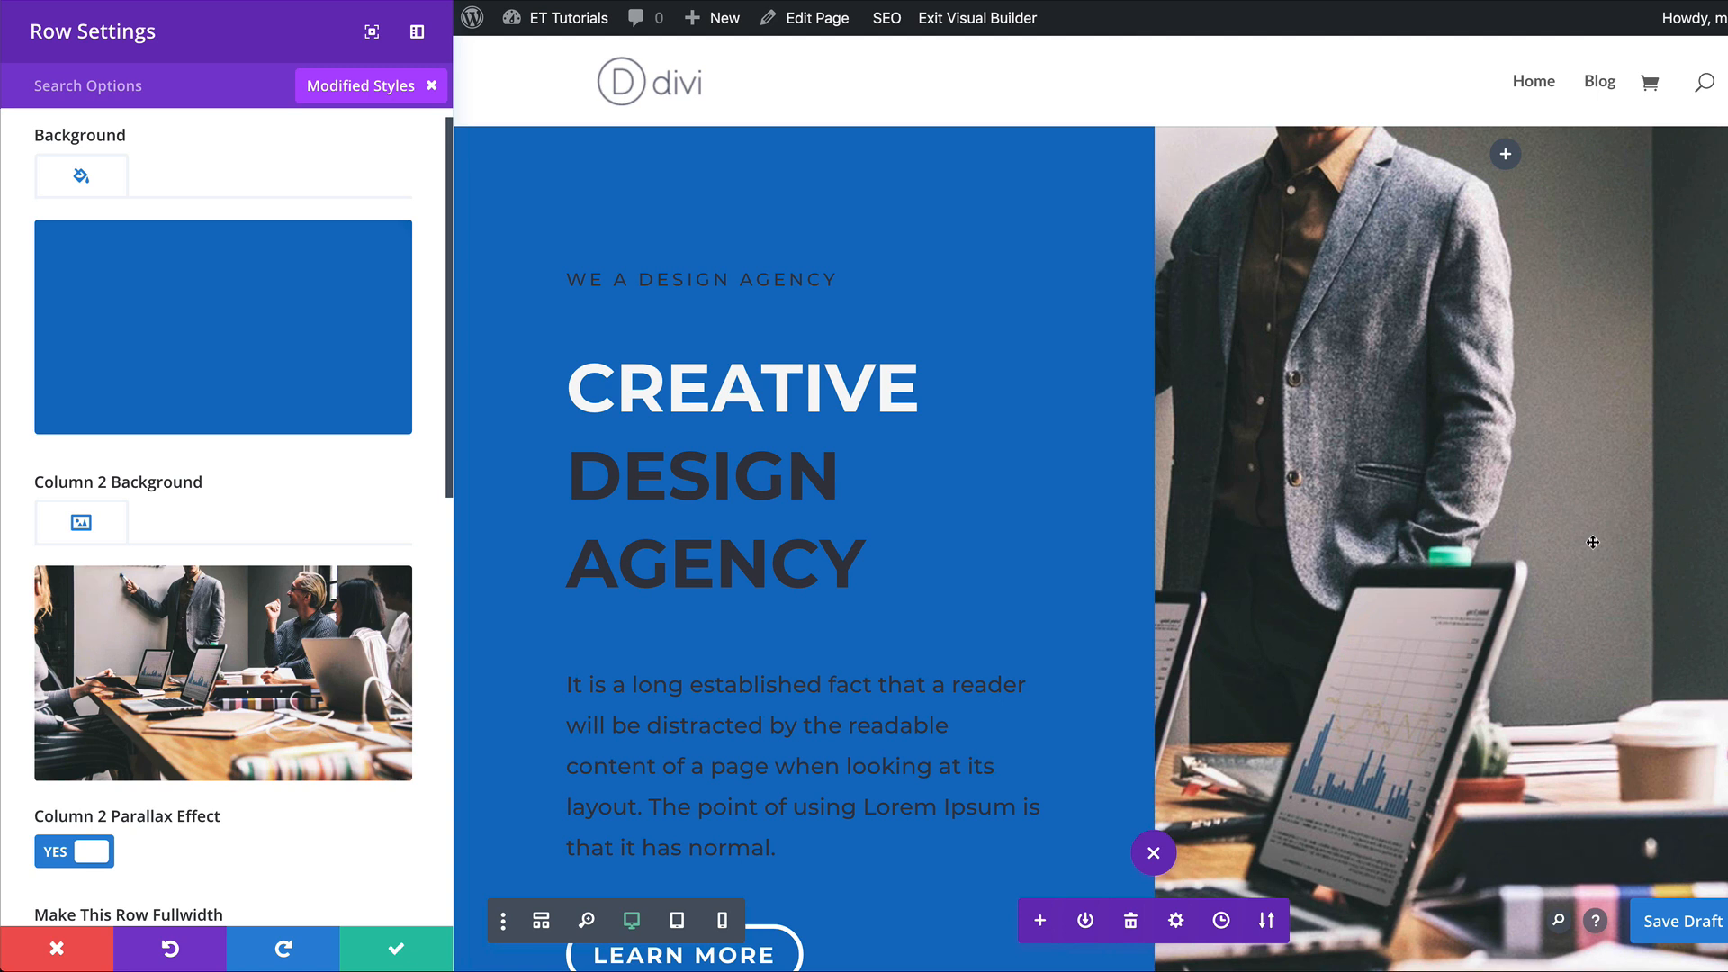
scroll(1355, 673, "down", 3)
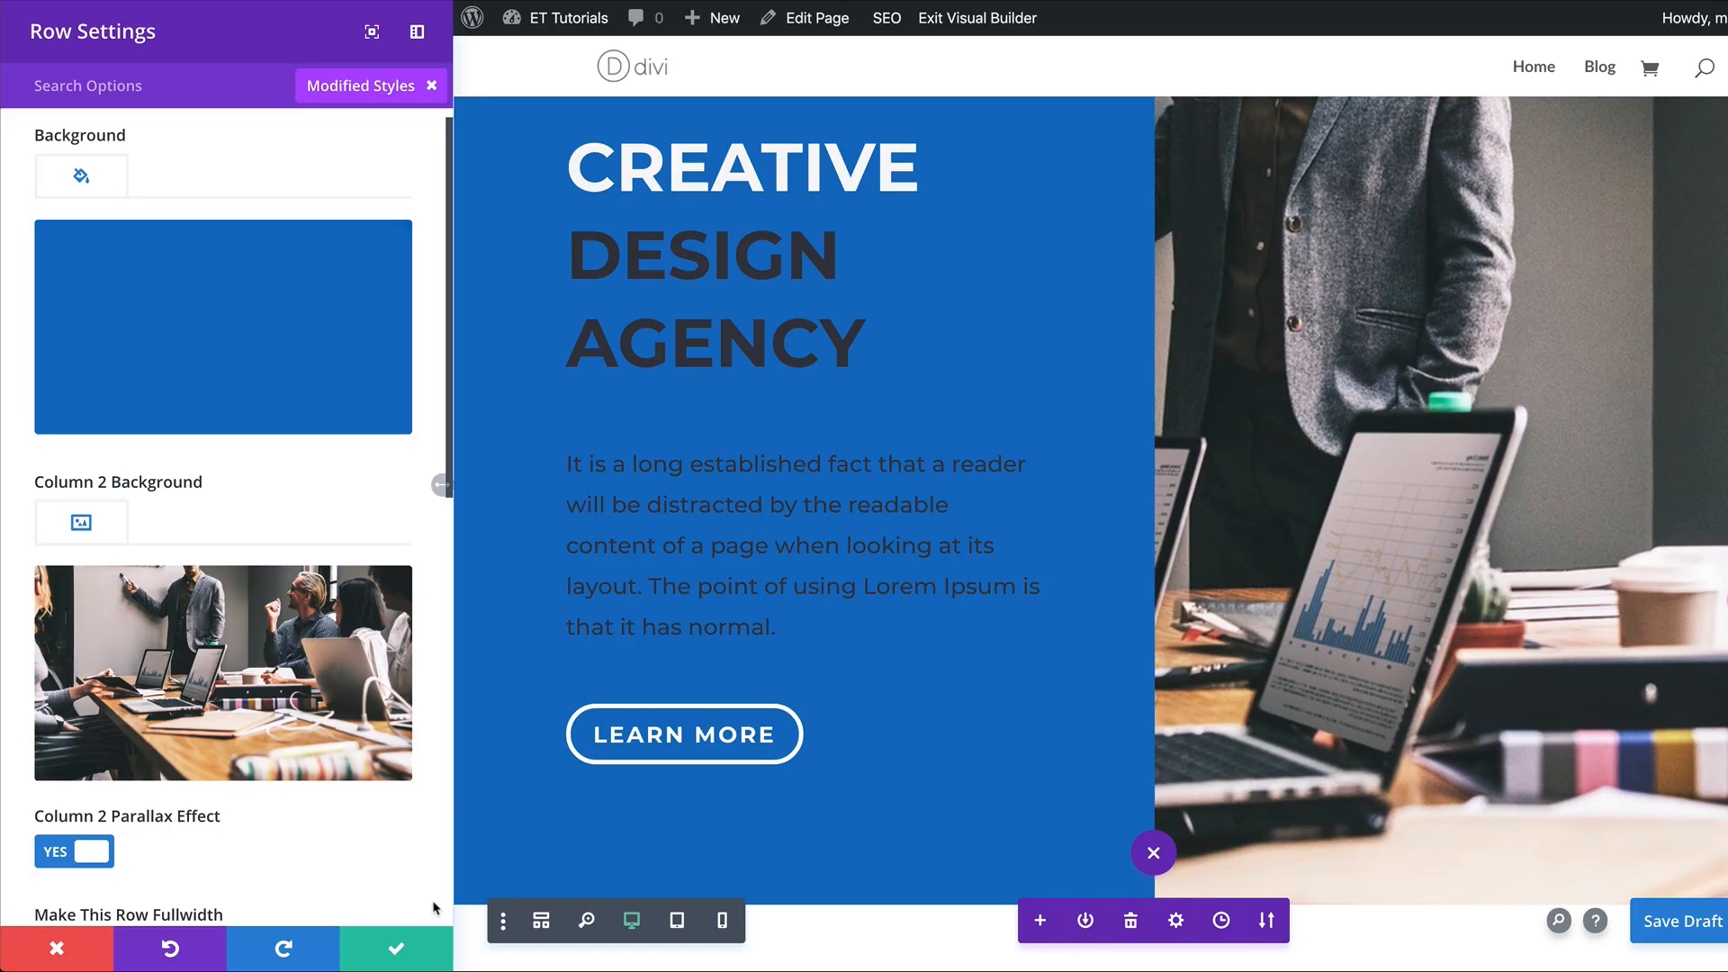
left_click(396, 949)
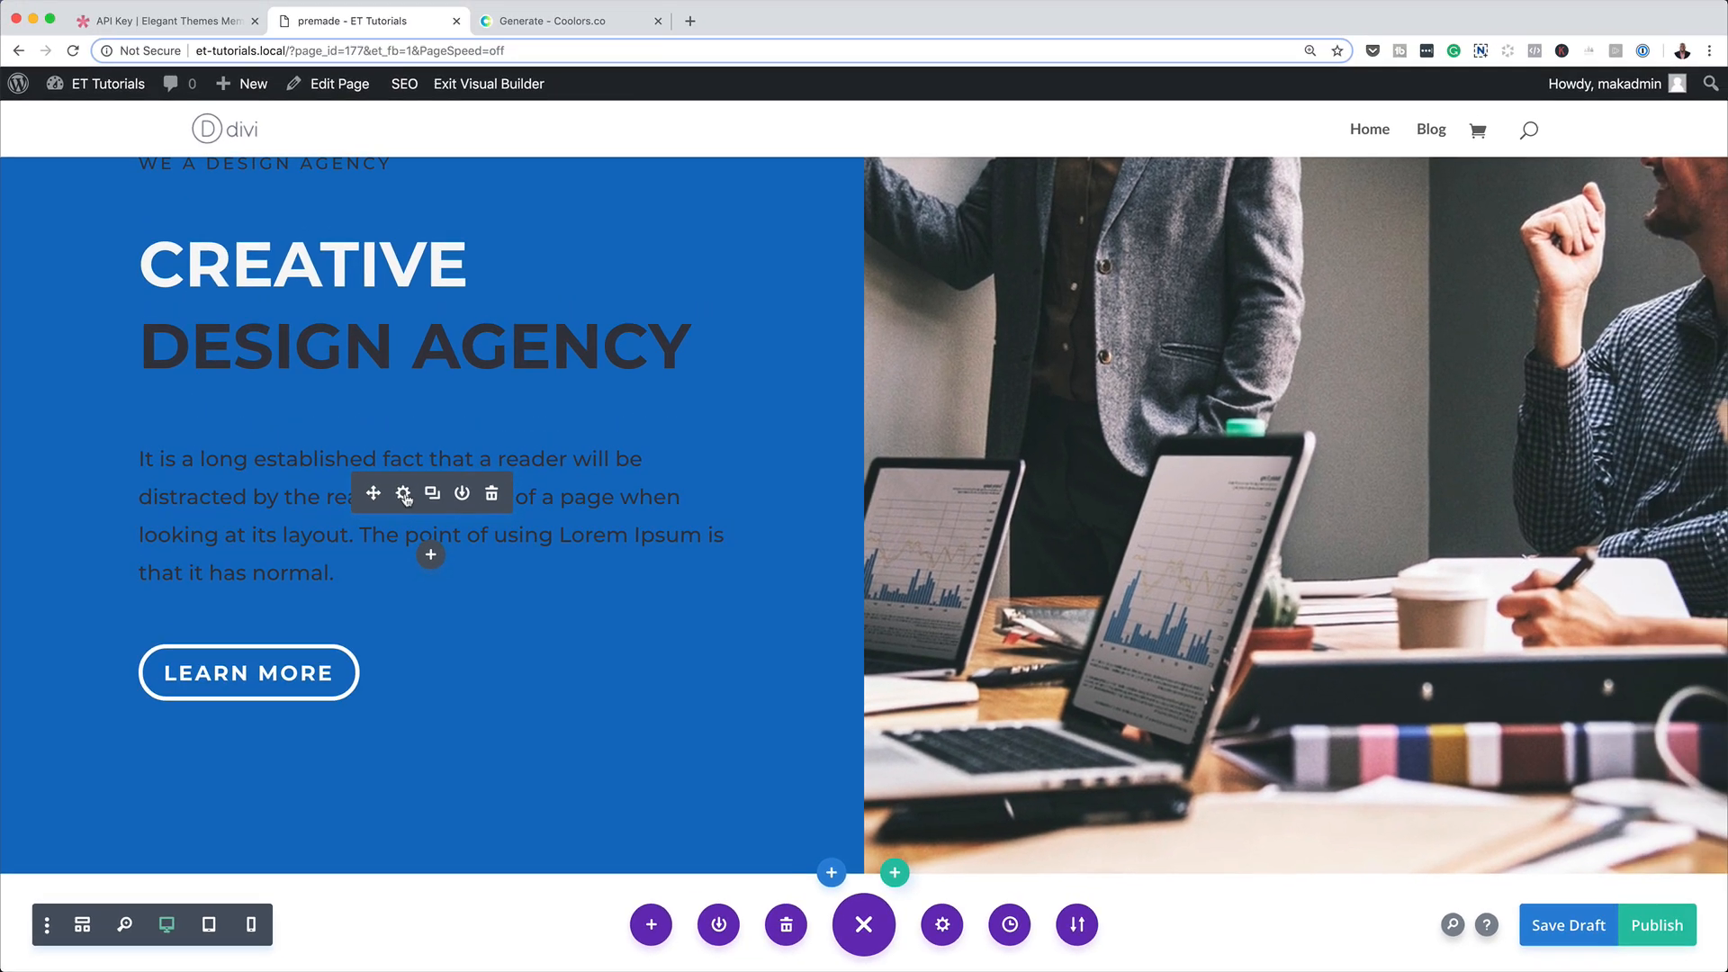
Give the hero's body paragraph the off-white text color and a text size of 17px, and save the module.
left_click(433, 459)
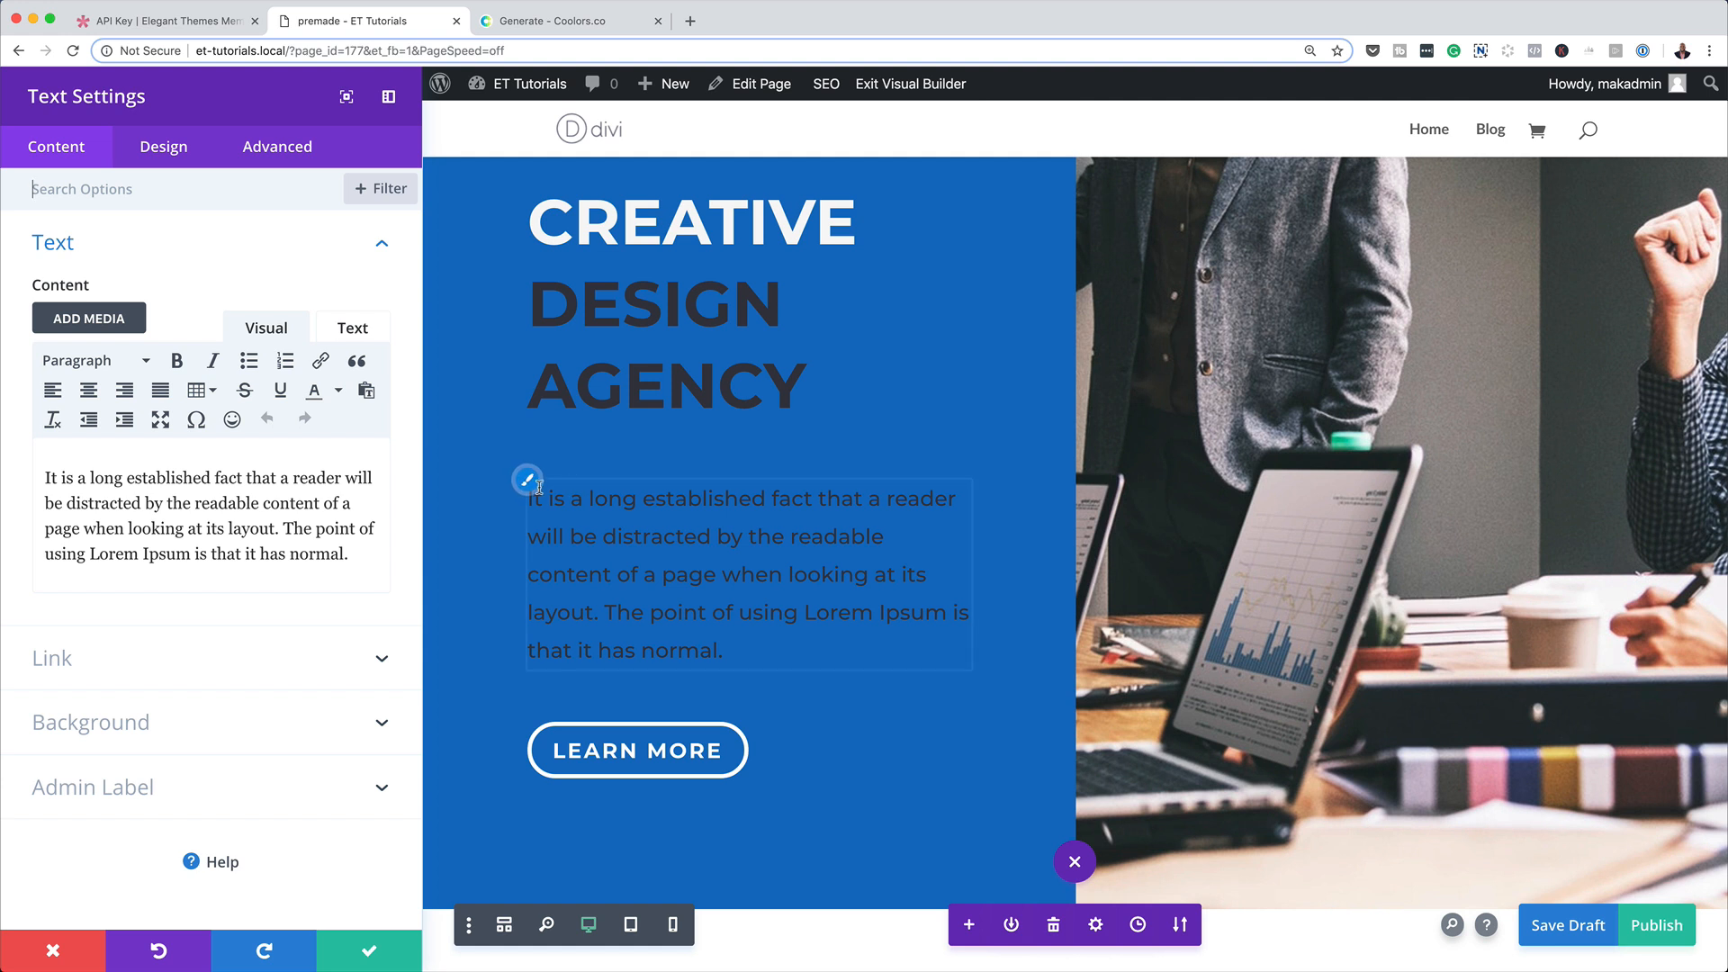
left_click(528, 481)
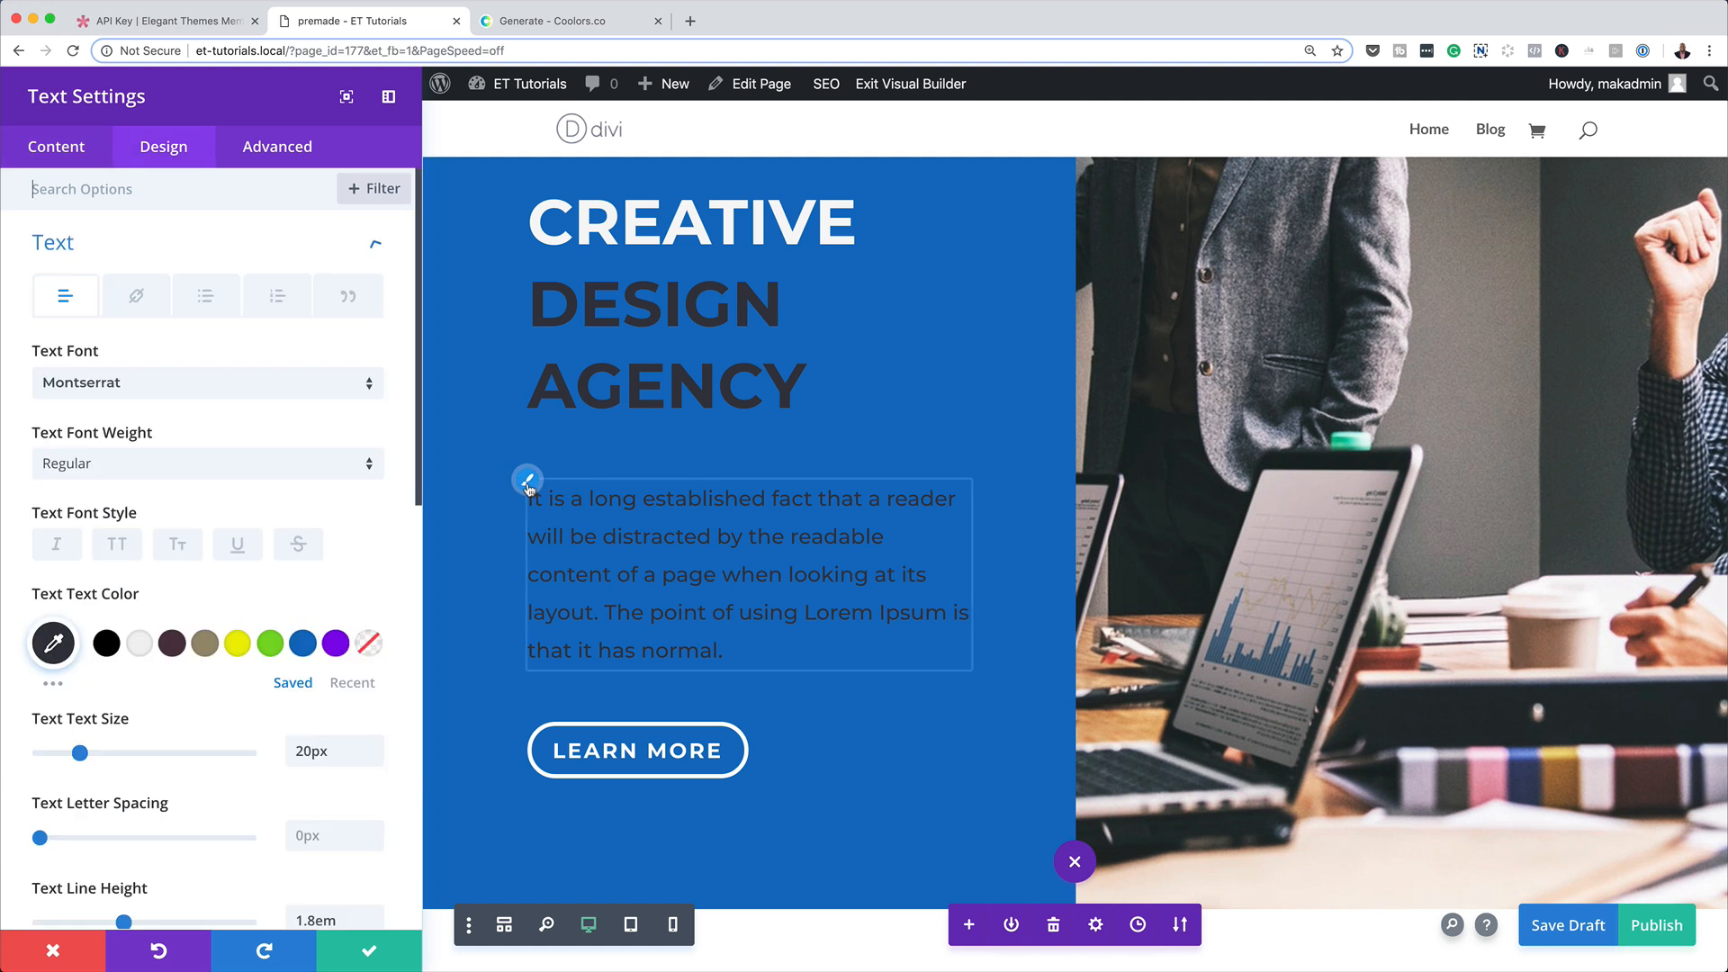
left_click(139, 645)
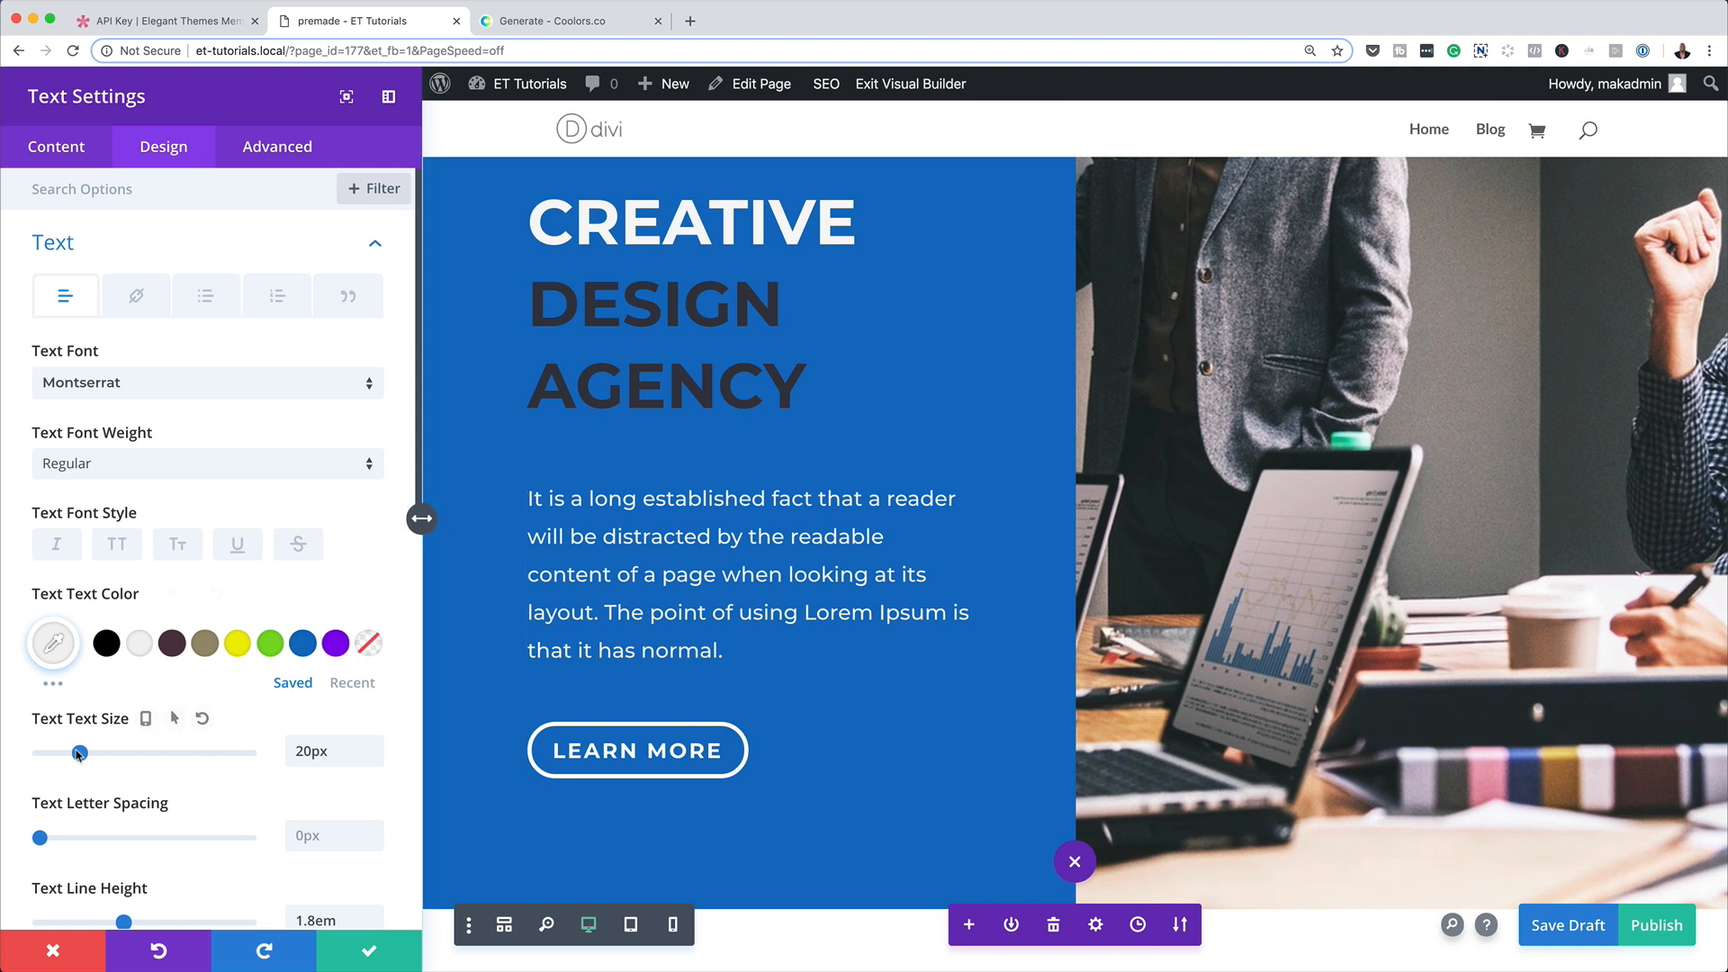
left_click_drag(79, 754, 74, 756)
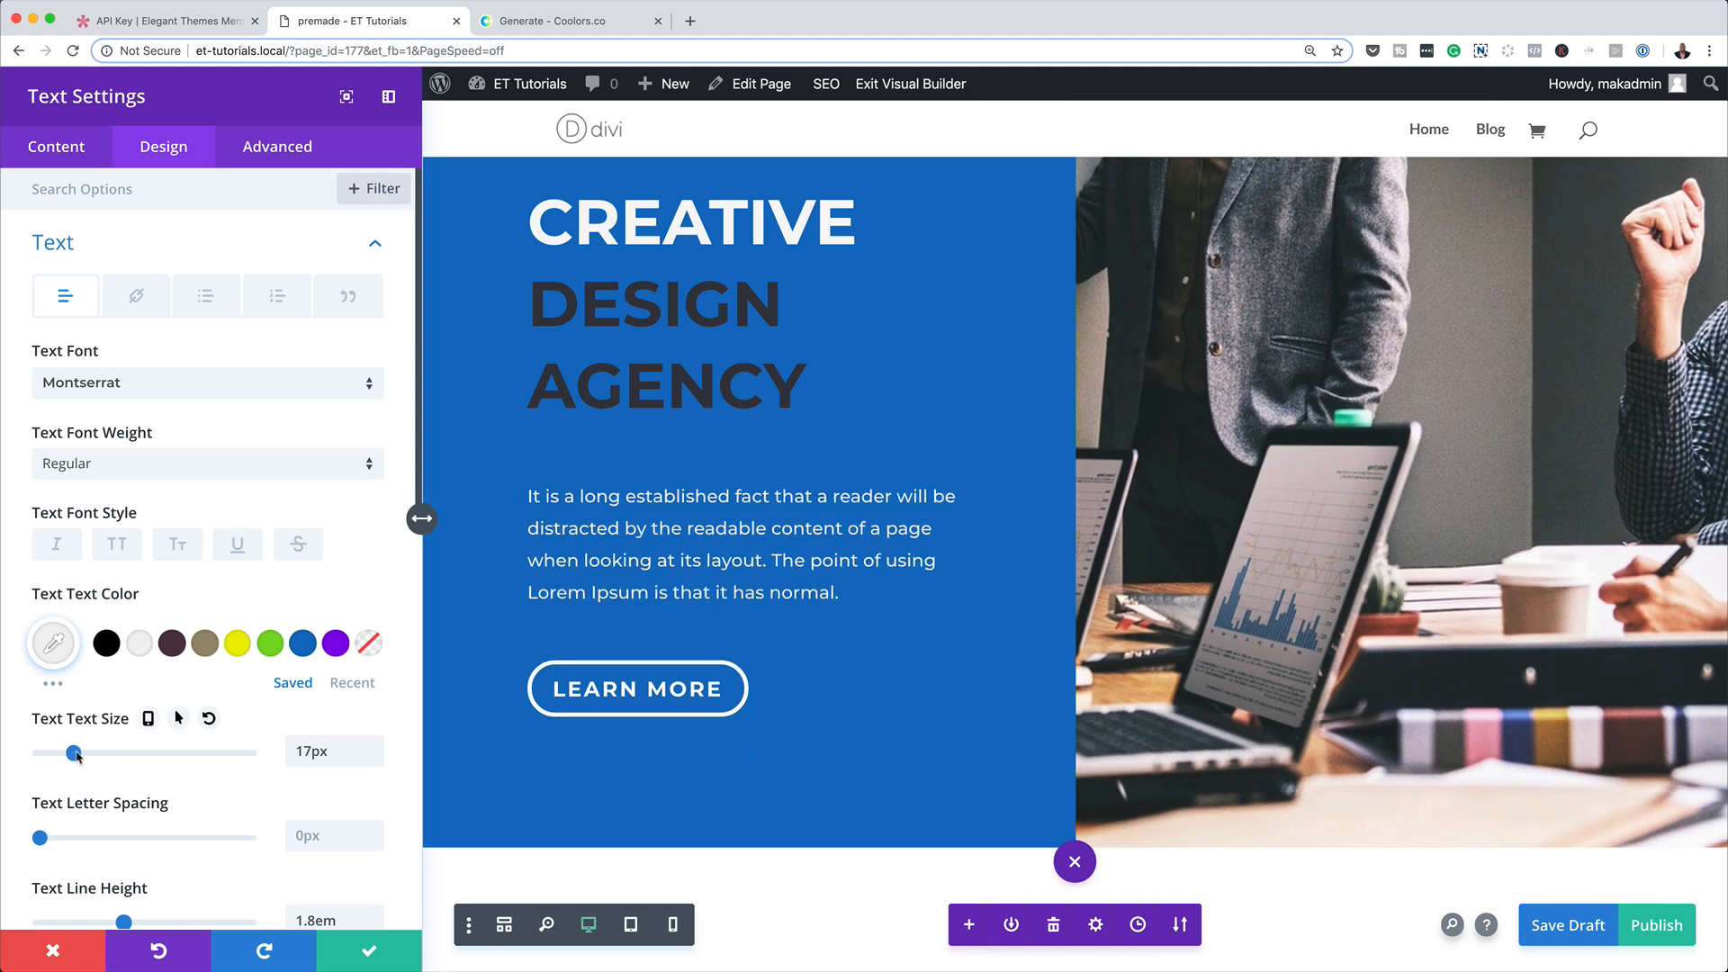
left_click(371, 946)
Exit the Visual Builder and create a new page titled "clone" using the Divi Builder.
scroll(690, 656, "down", 6)
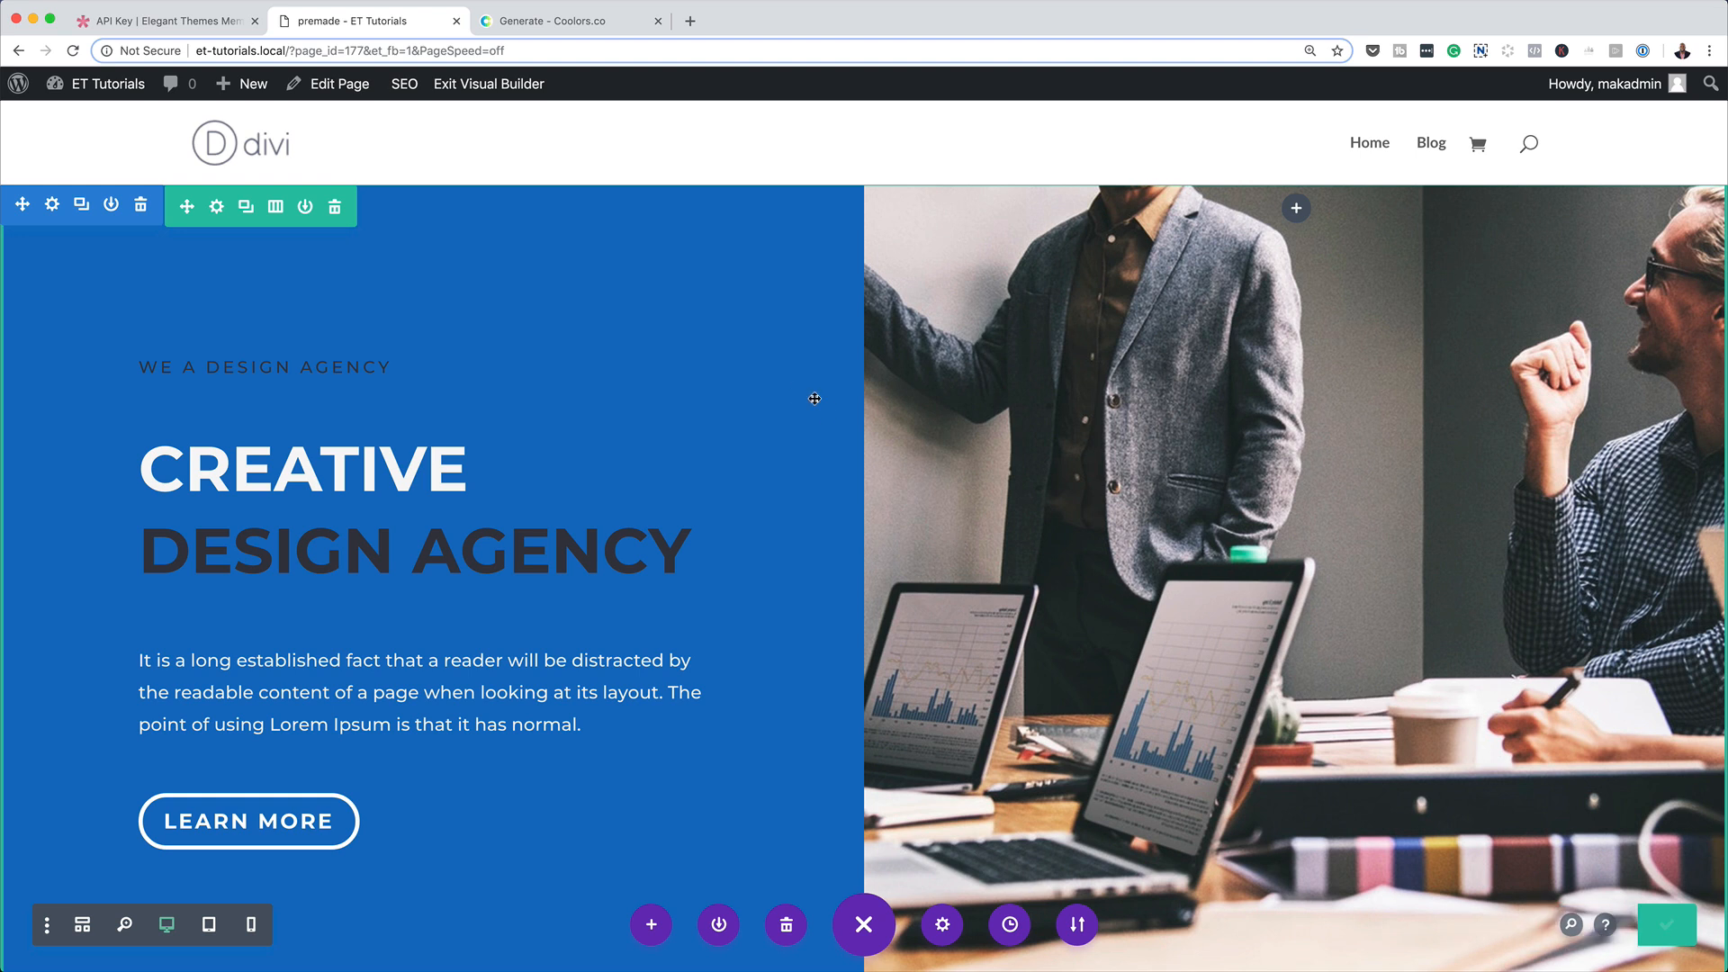
left_click(481, 83)
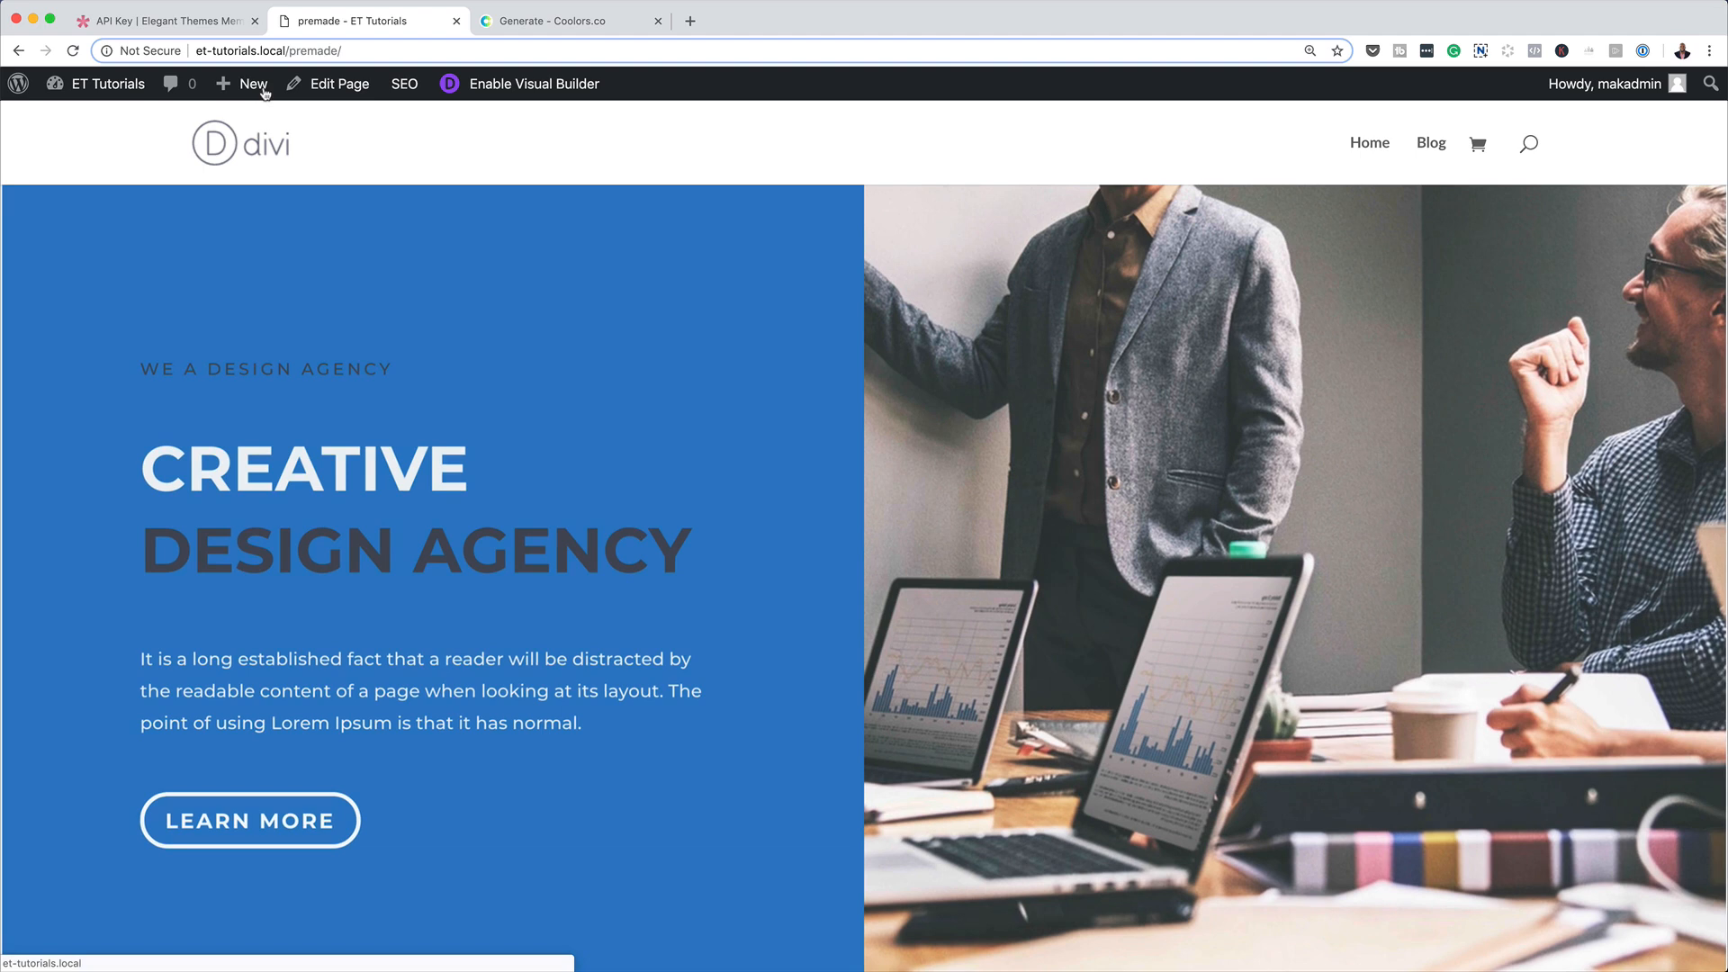
mouse_move(252, 94)
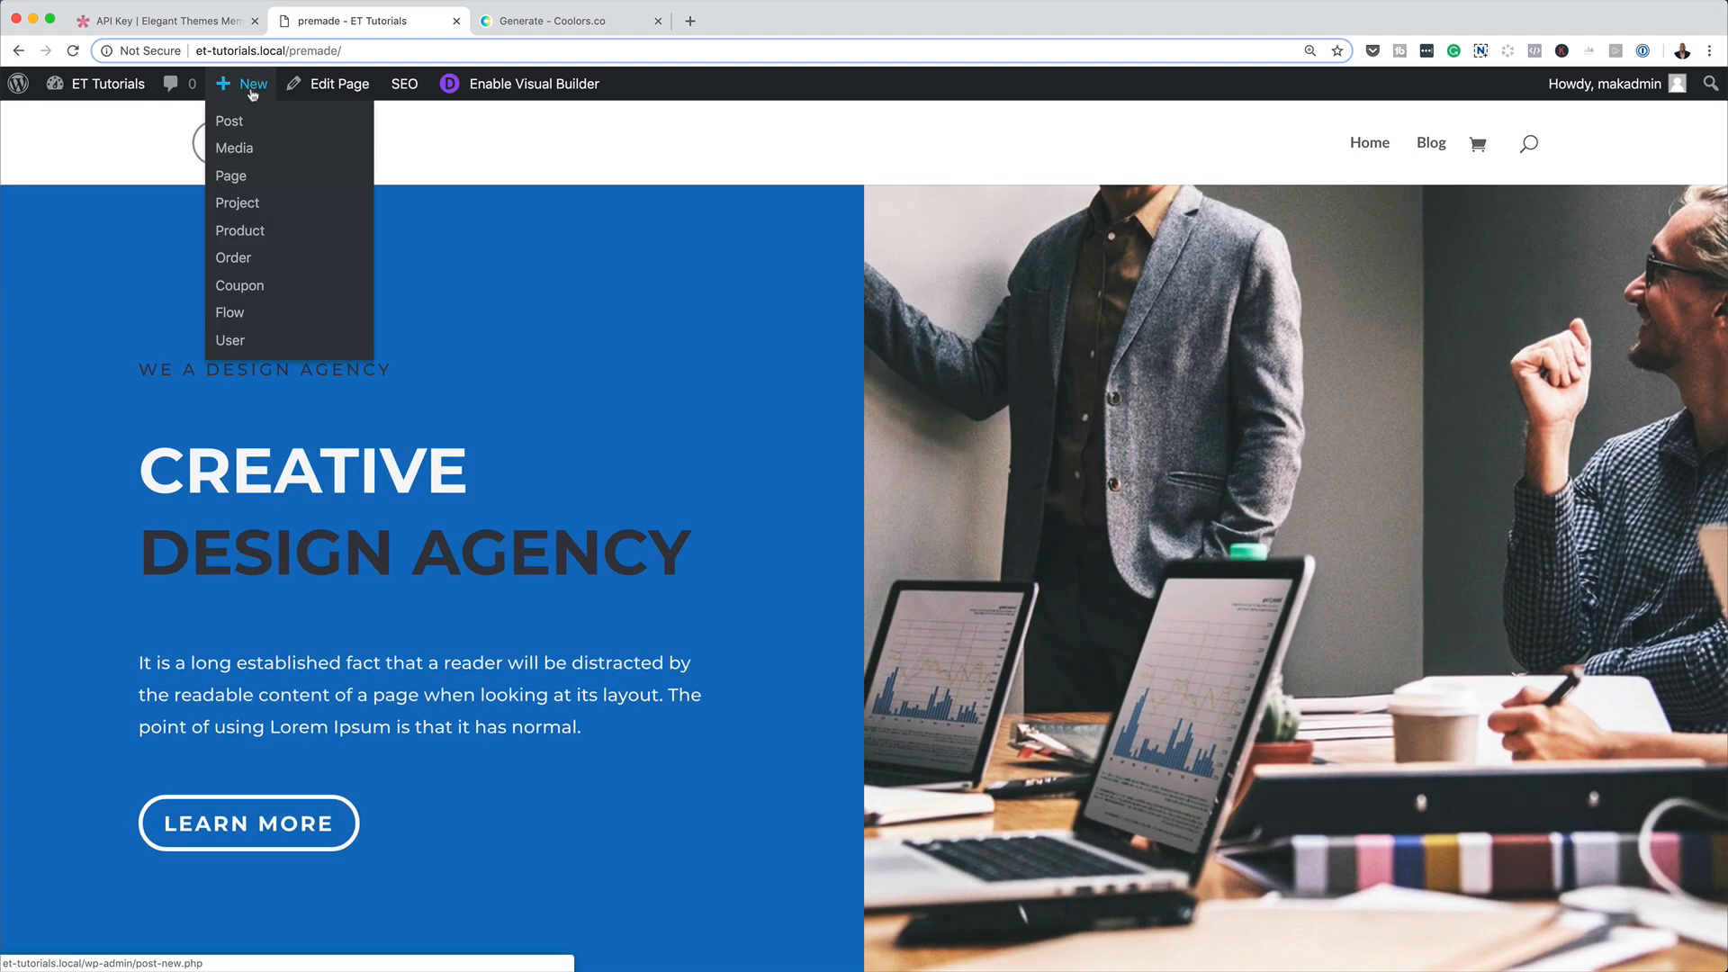
left_click(245, 182)
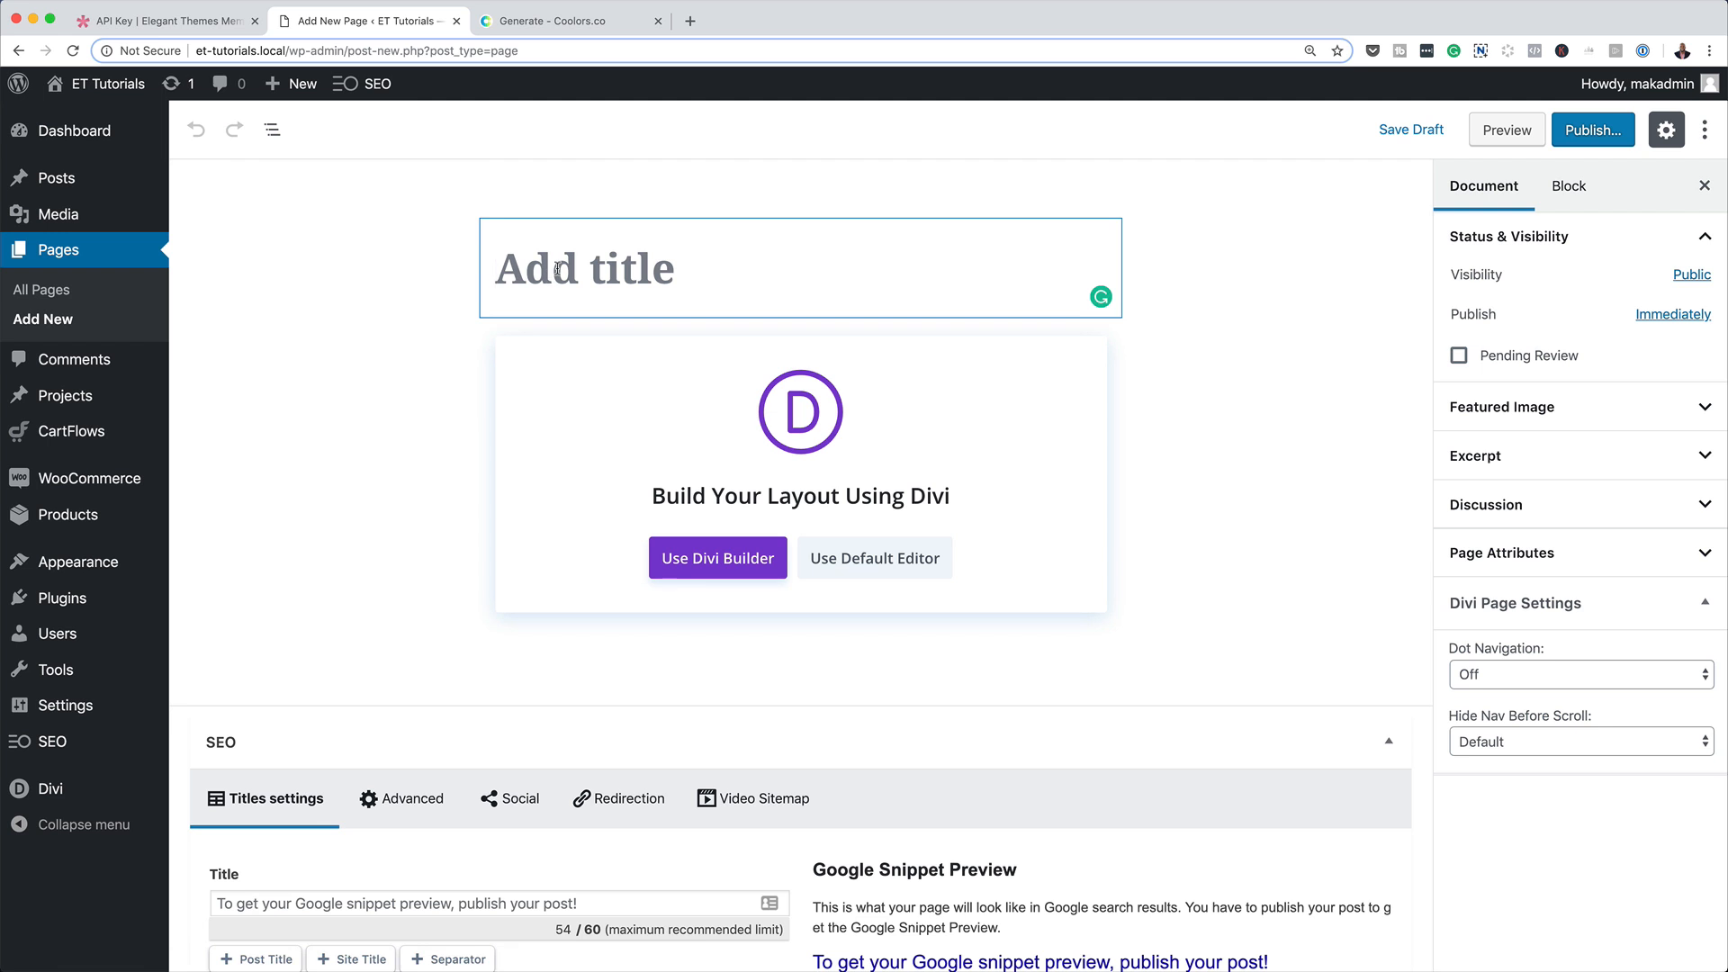
left_click(558, 268)
type("clone")
left_click(720, 559)
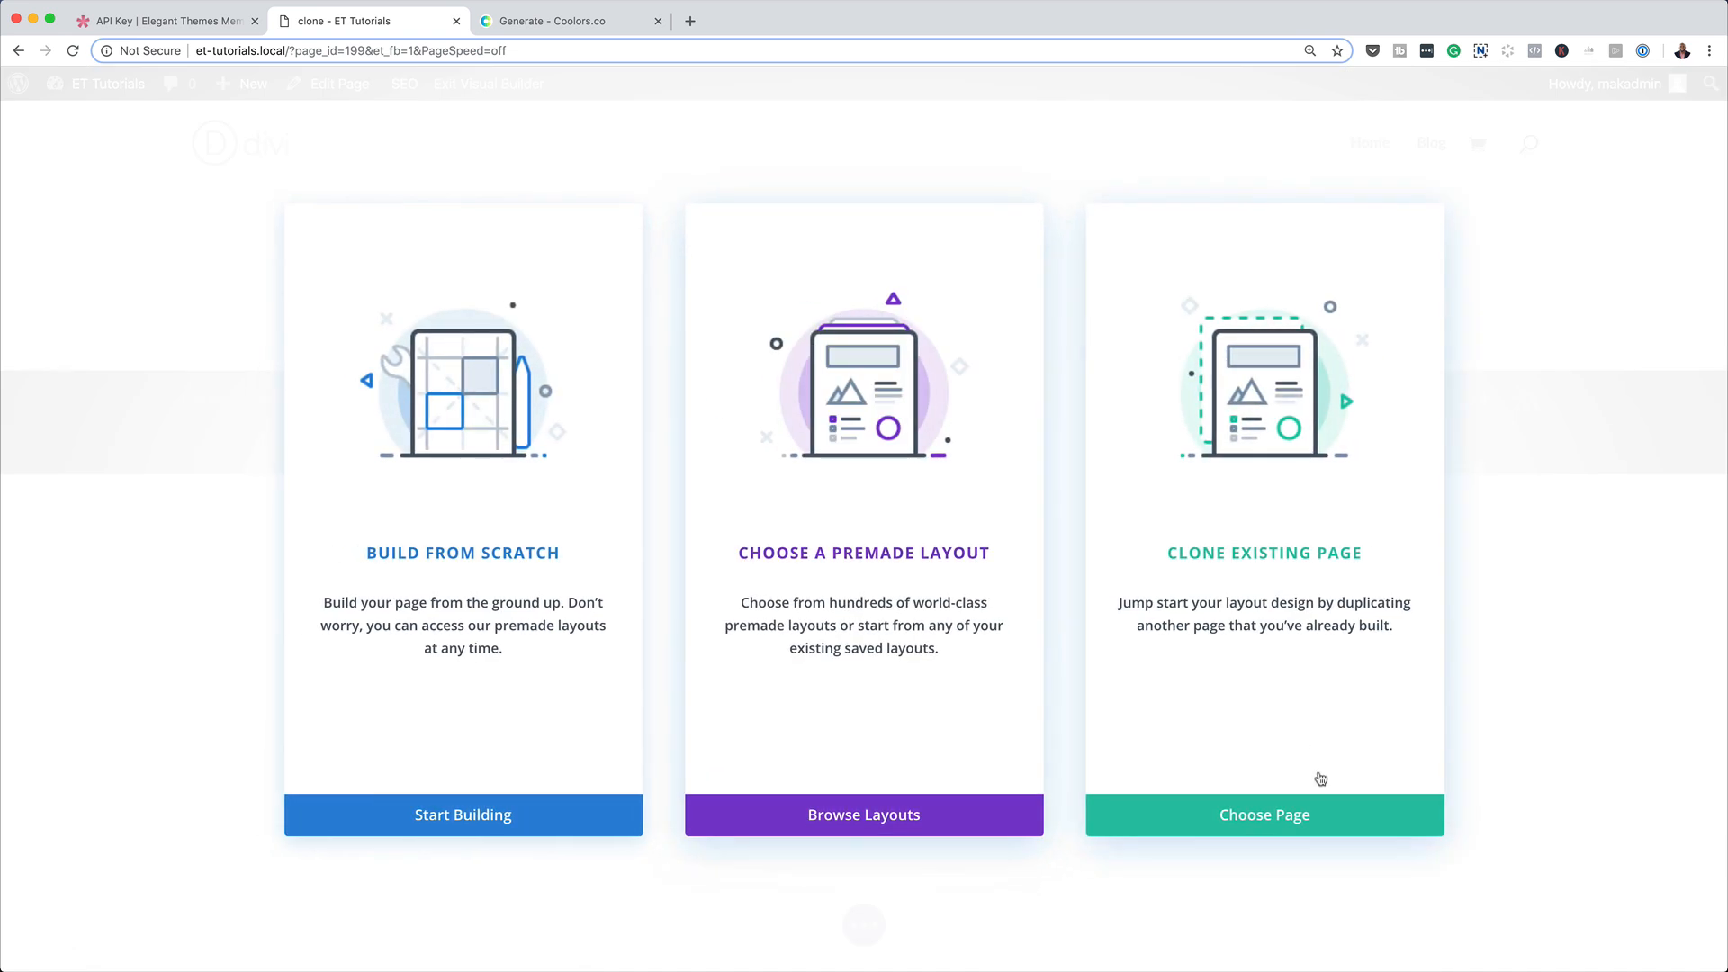
Fill the new page by cloning the existing "my tutorial" page and publish it.
left_click(1303, 553)
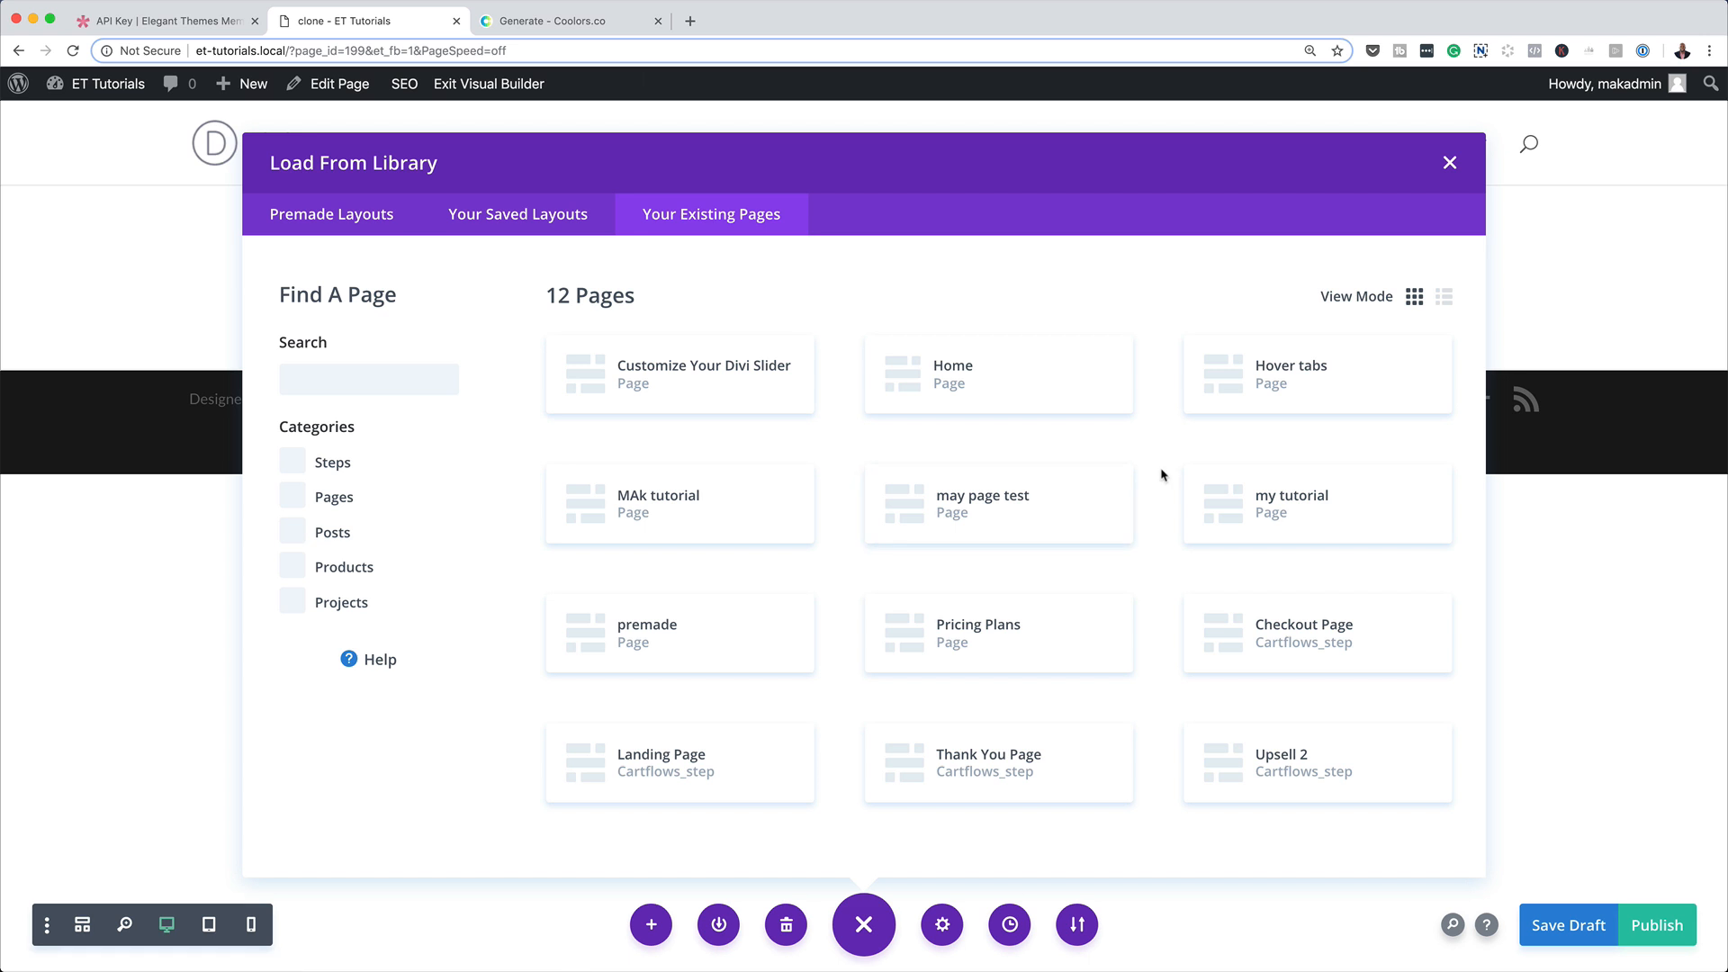
left_click(1319, 501)
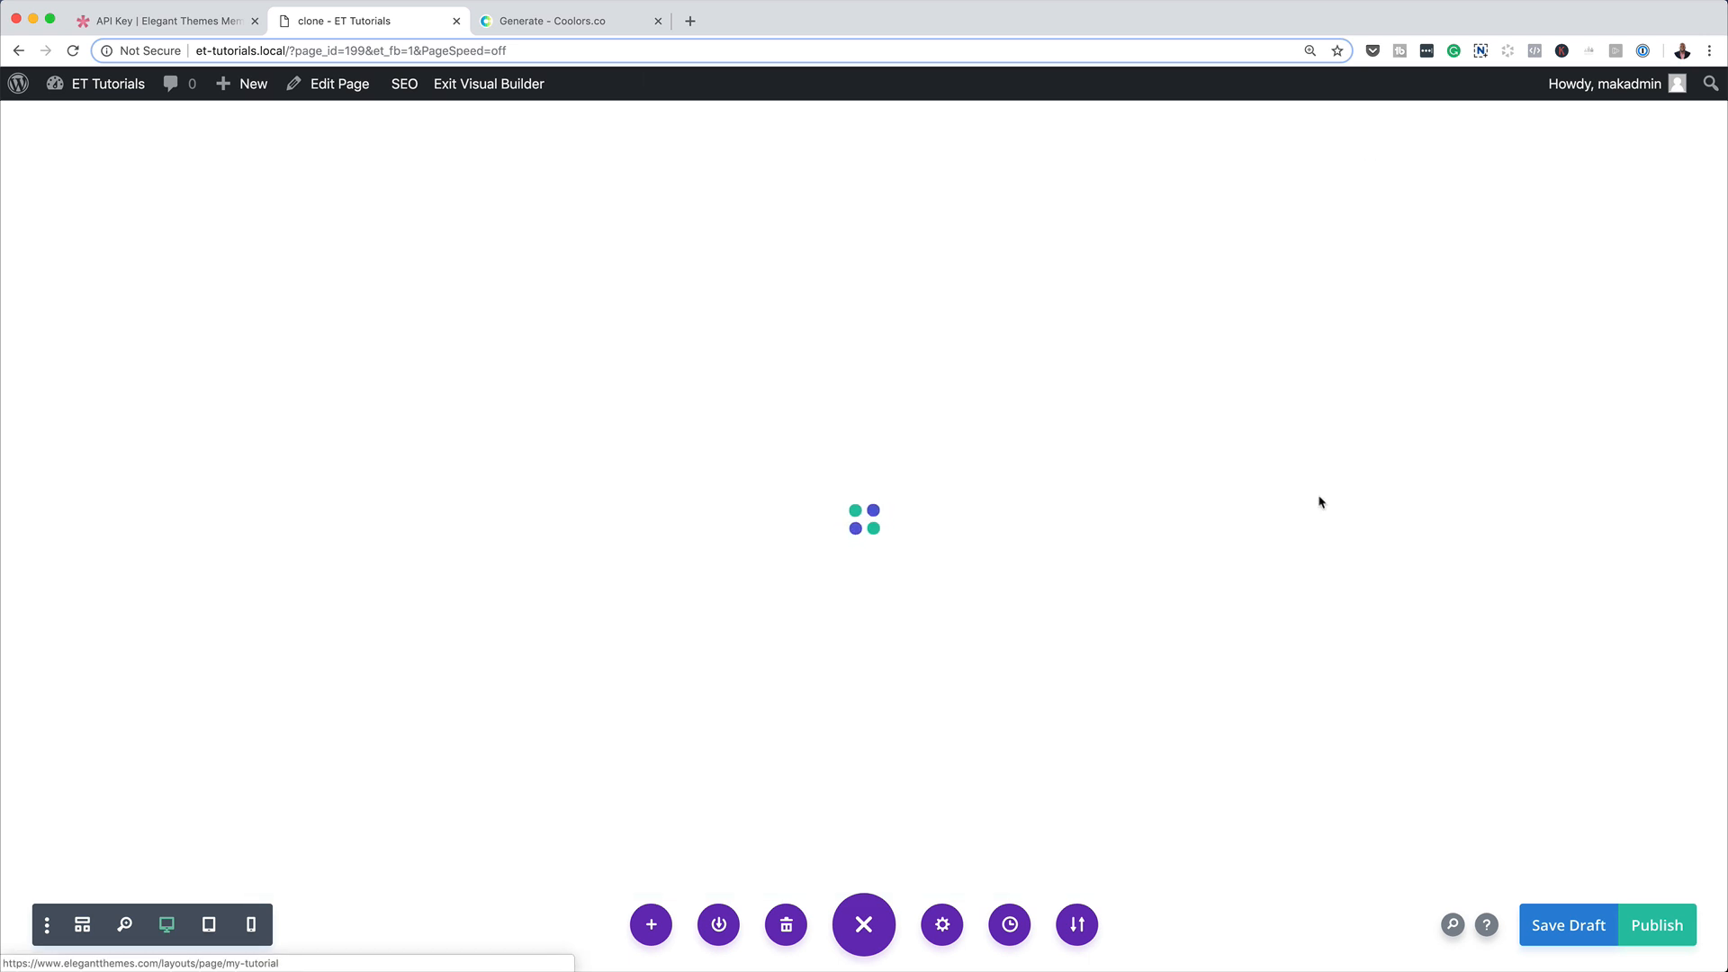
scroll(1129, 572, "down", 10)
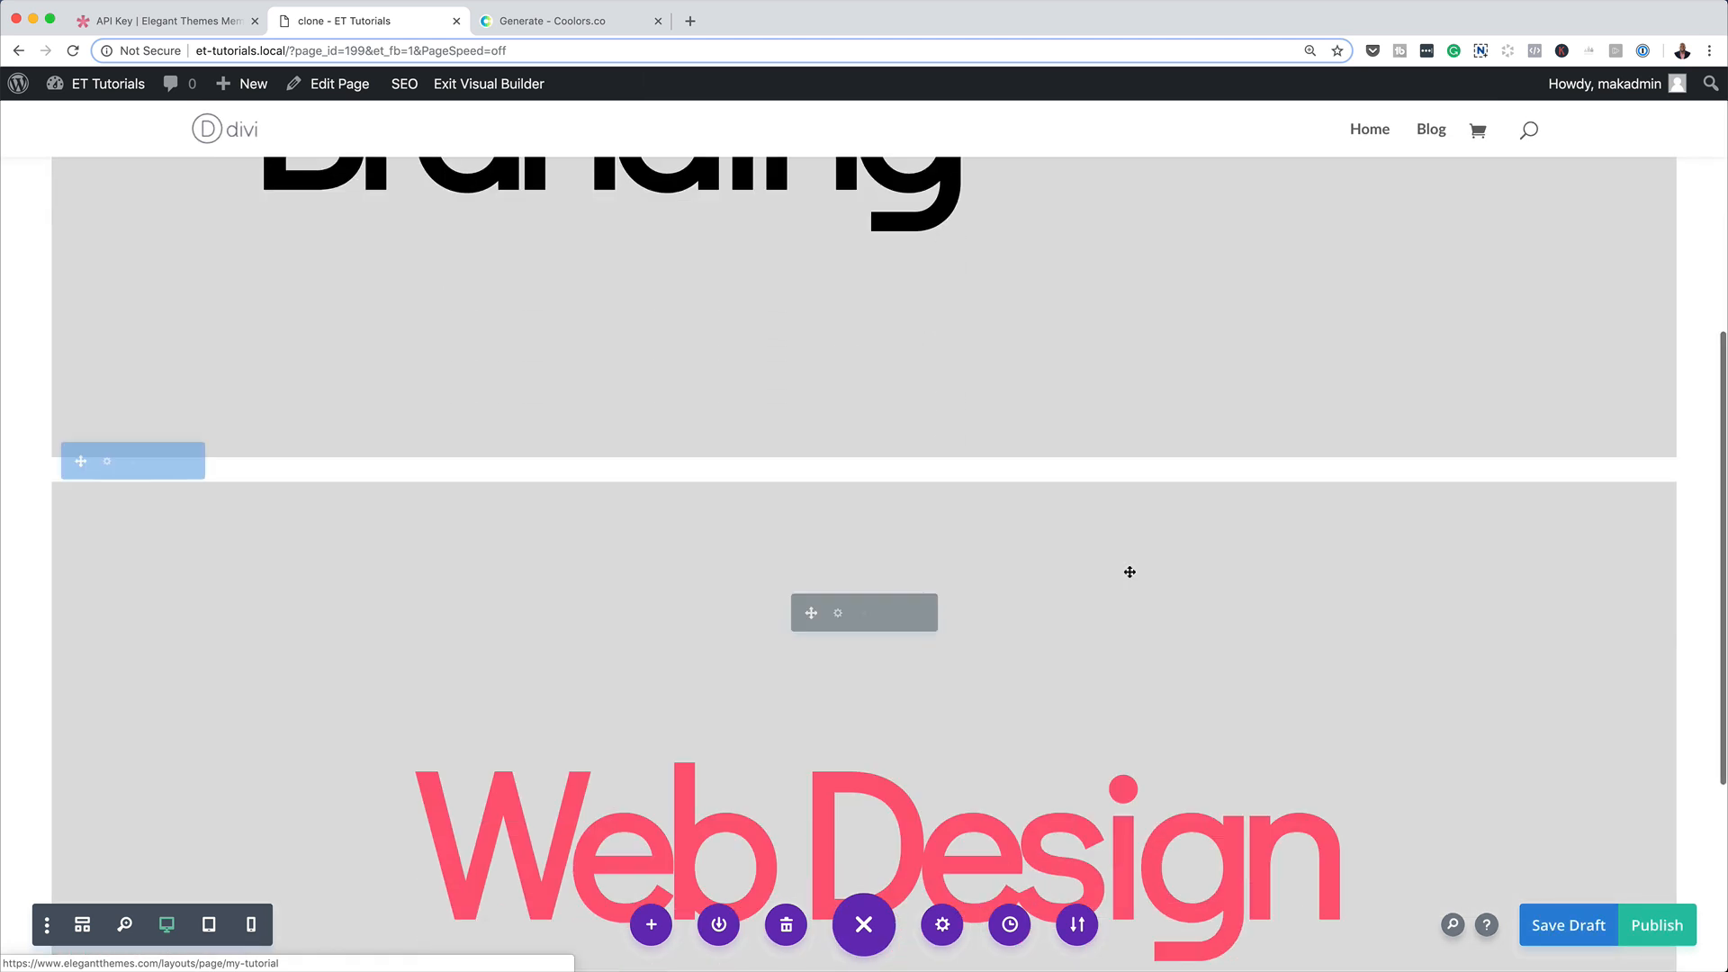
left_click(1661, 932)
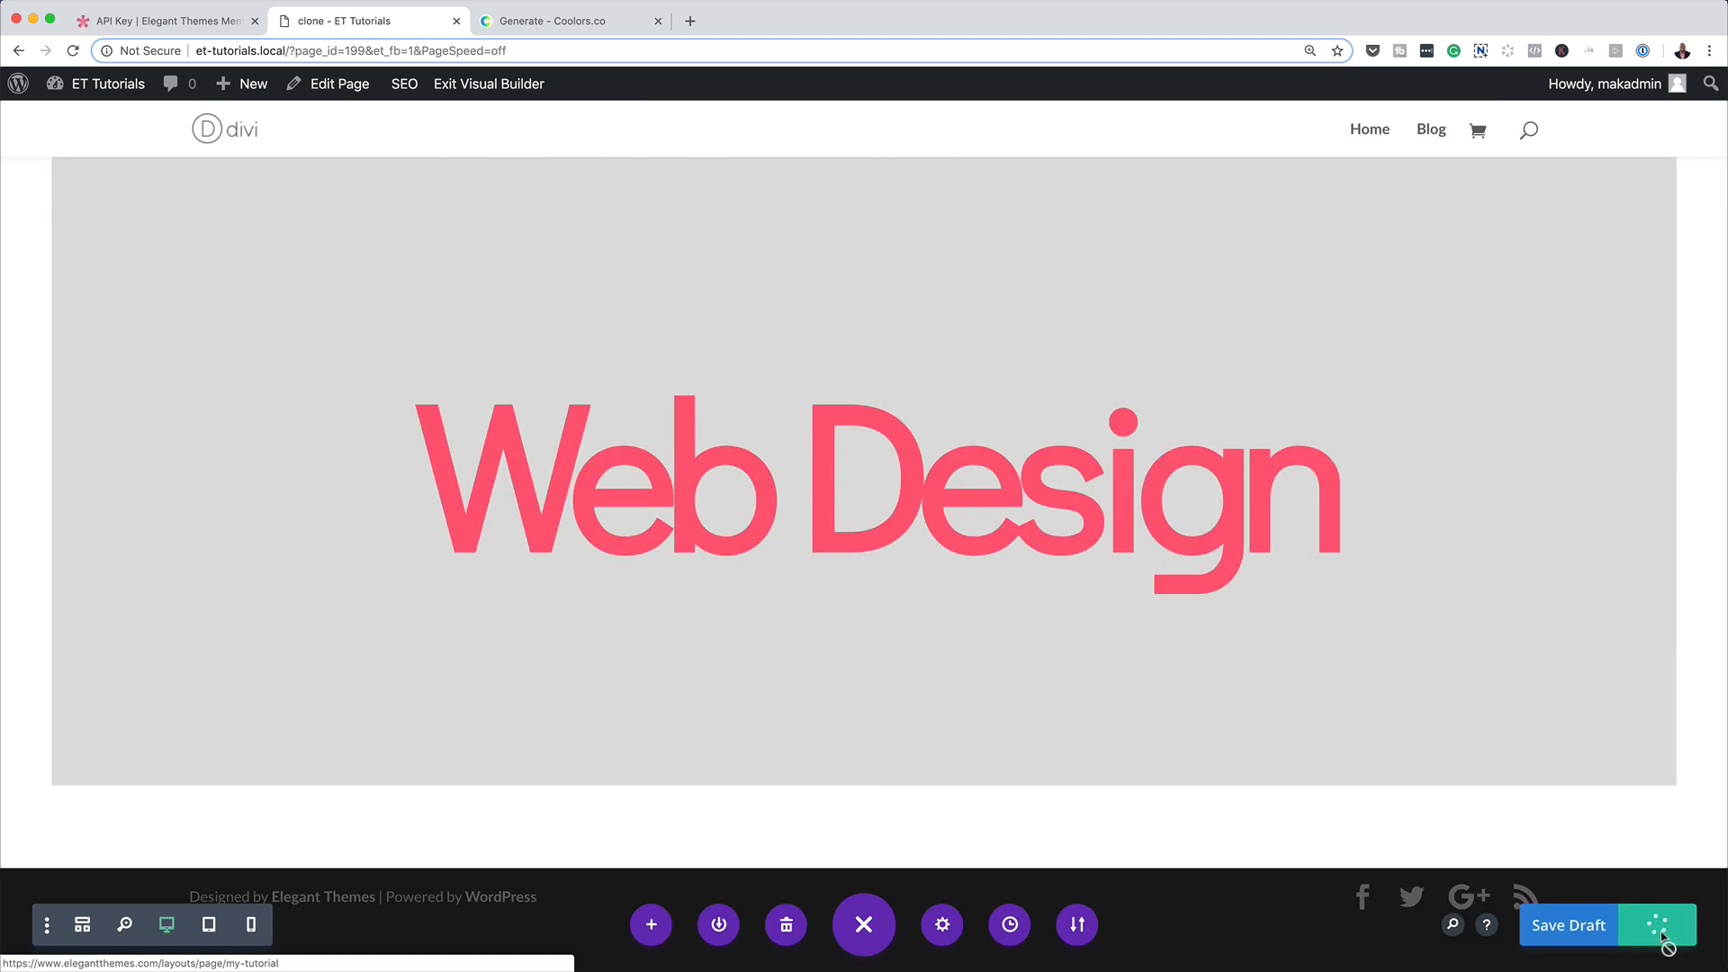